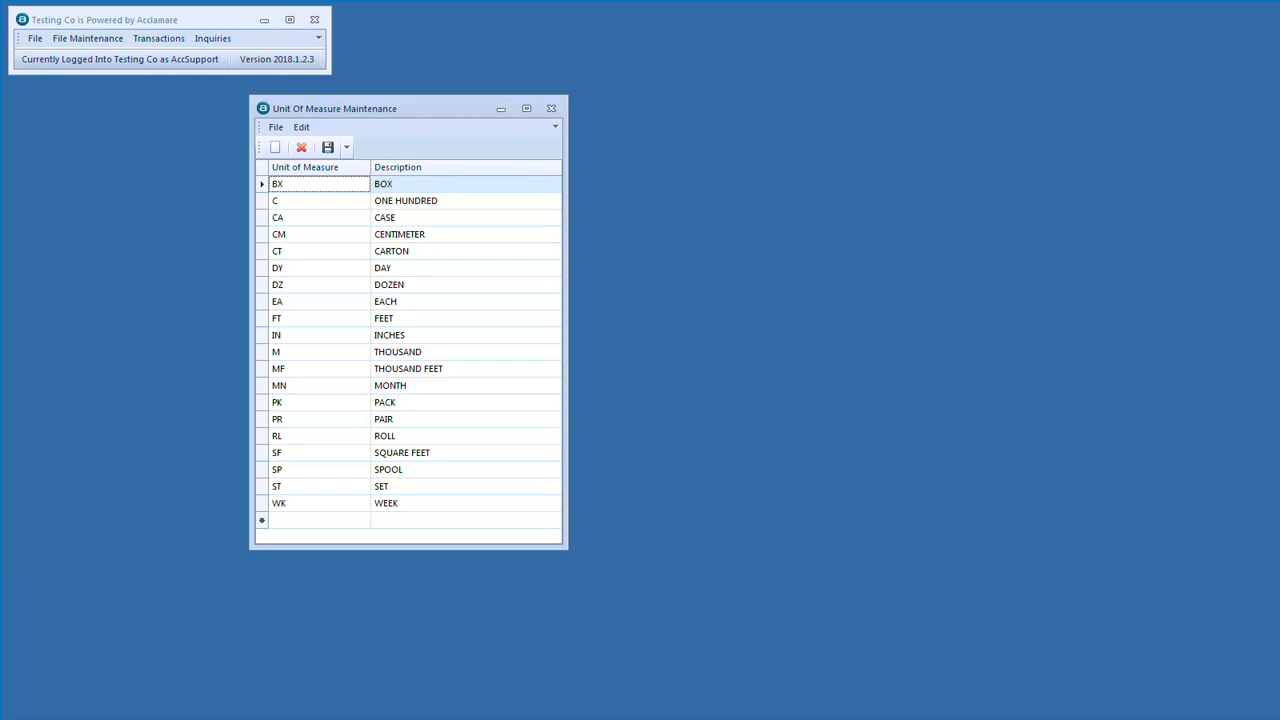
Step: Change the unit of measure code of the BOX entry to BOX
key(Down)
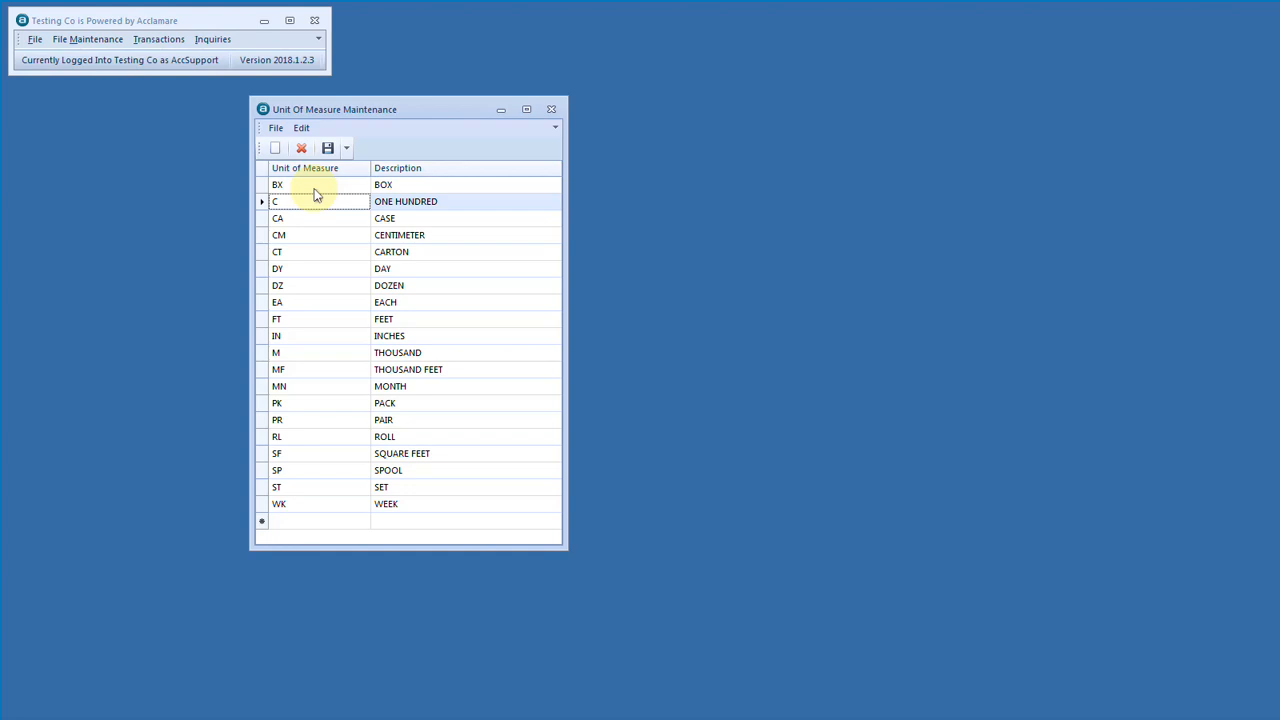
click(314, 188)
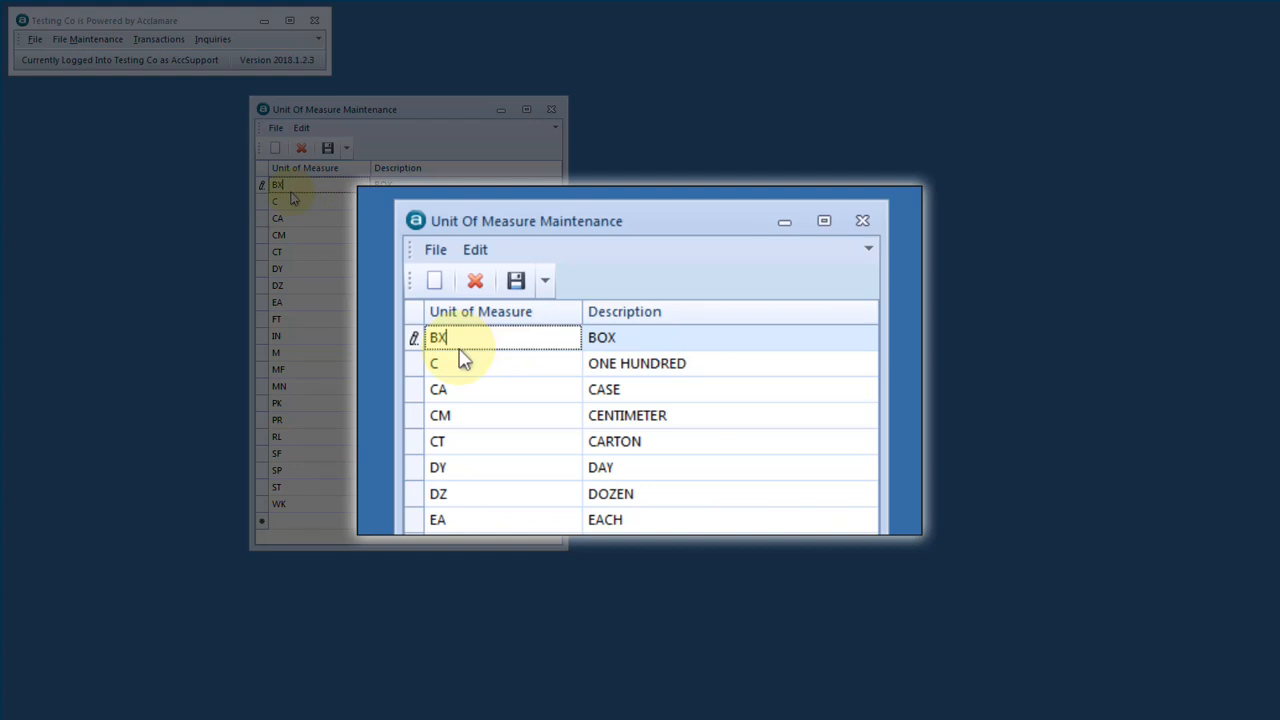
key(BackSpace)
text(OX)
key(Tab)
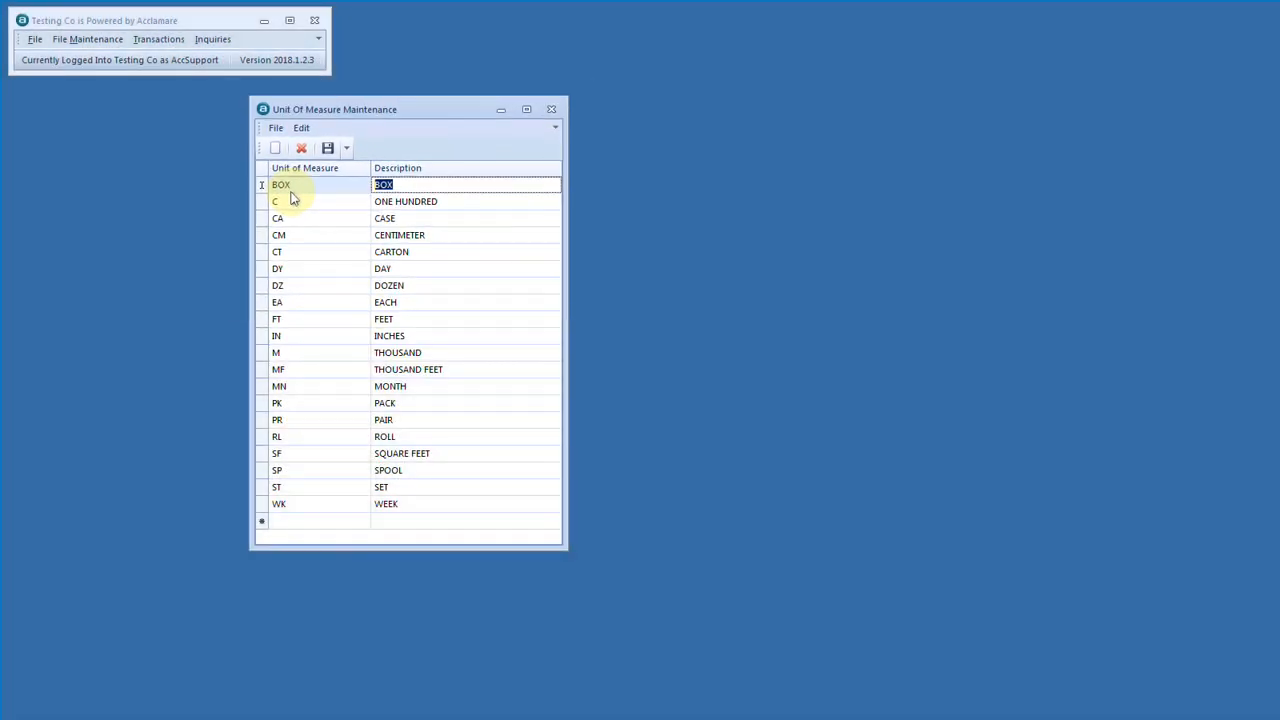
Step: Restore the BOX entry's unit of measure code to BX
key(shift+Tab)
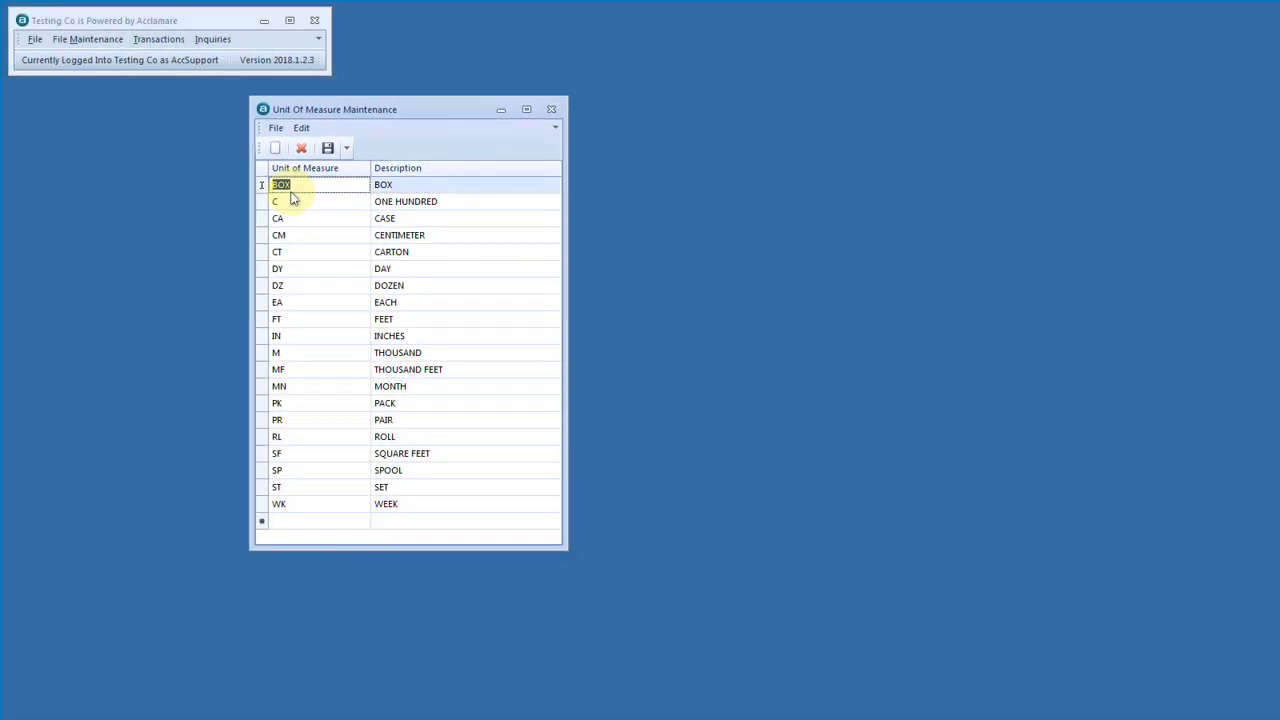
text(BX)
click(293, 199)
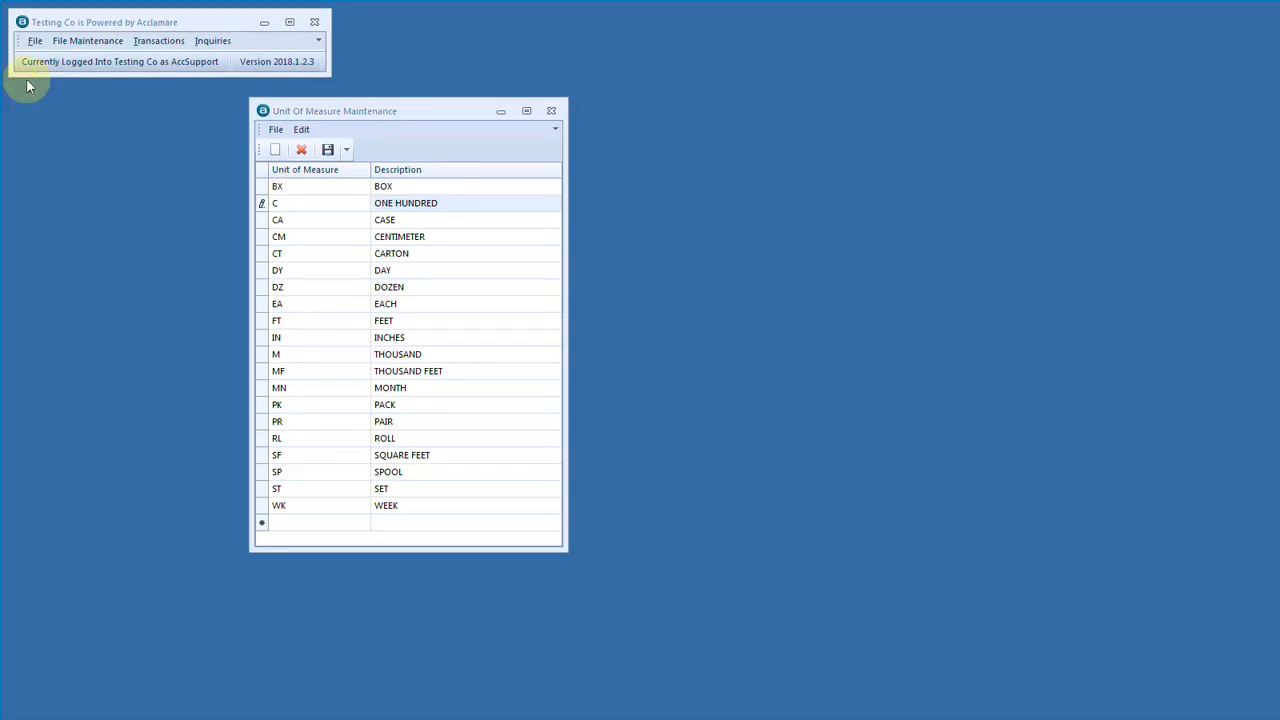
Step: Close Unit Of Measure Maintenance and open Item Maintenance for inventory
click(553, 112)
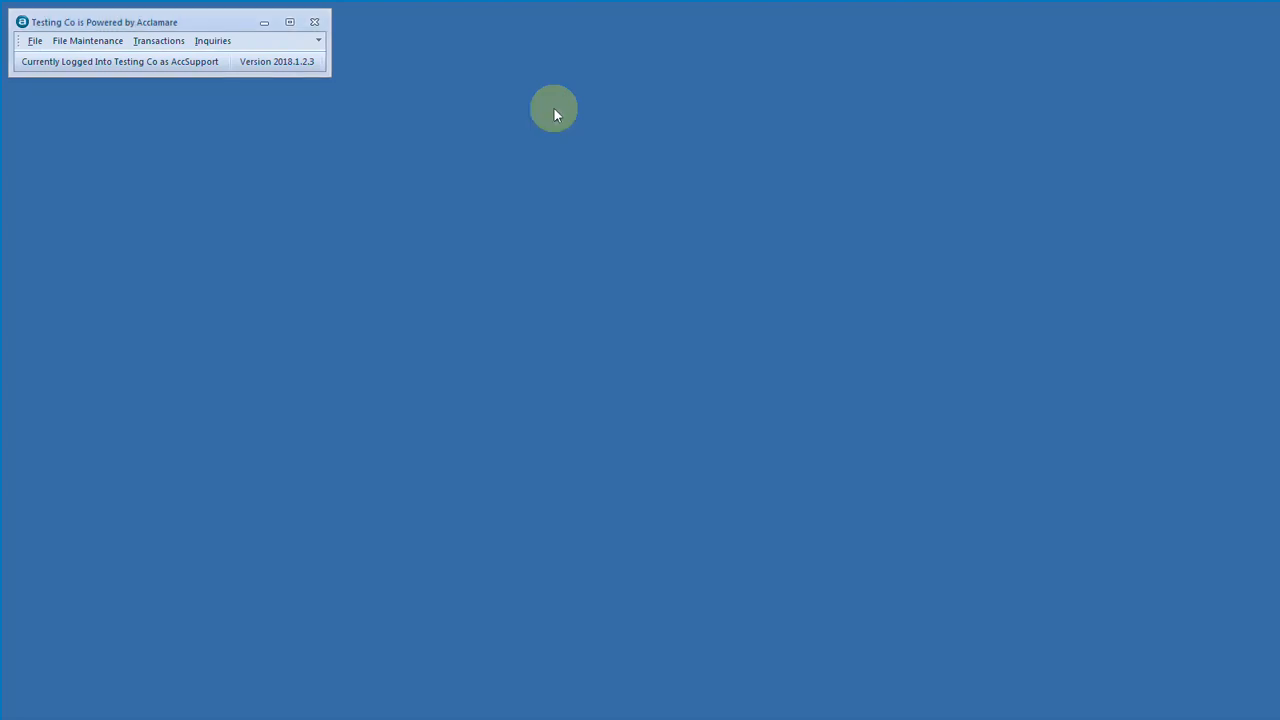
click(87, 40)
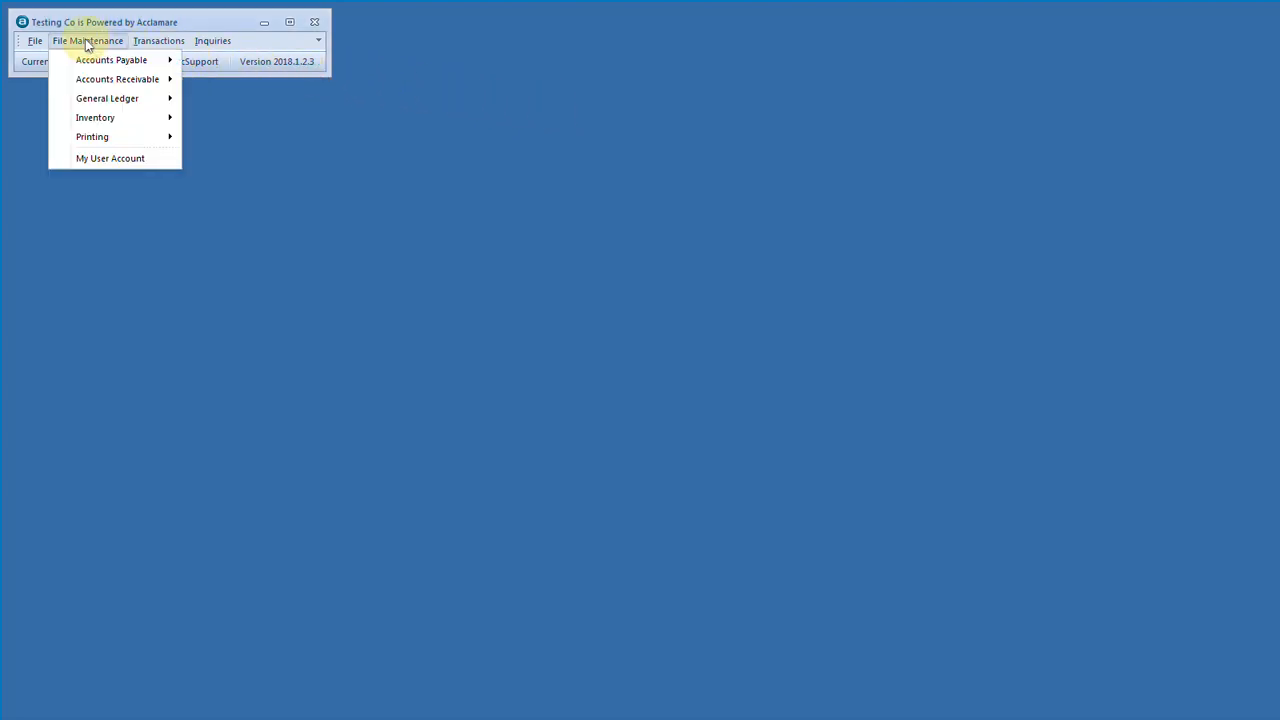
key(Right)
key(Left)
key(Down)
key(Down)
key(Down)
key(Down)
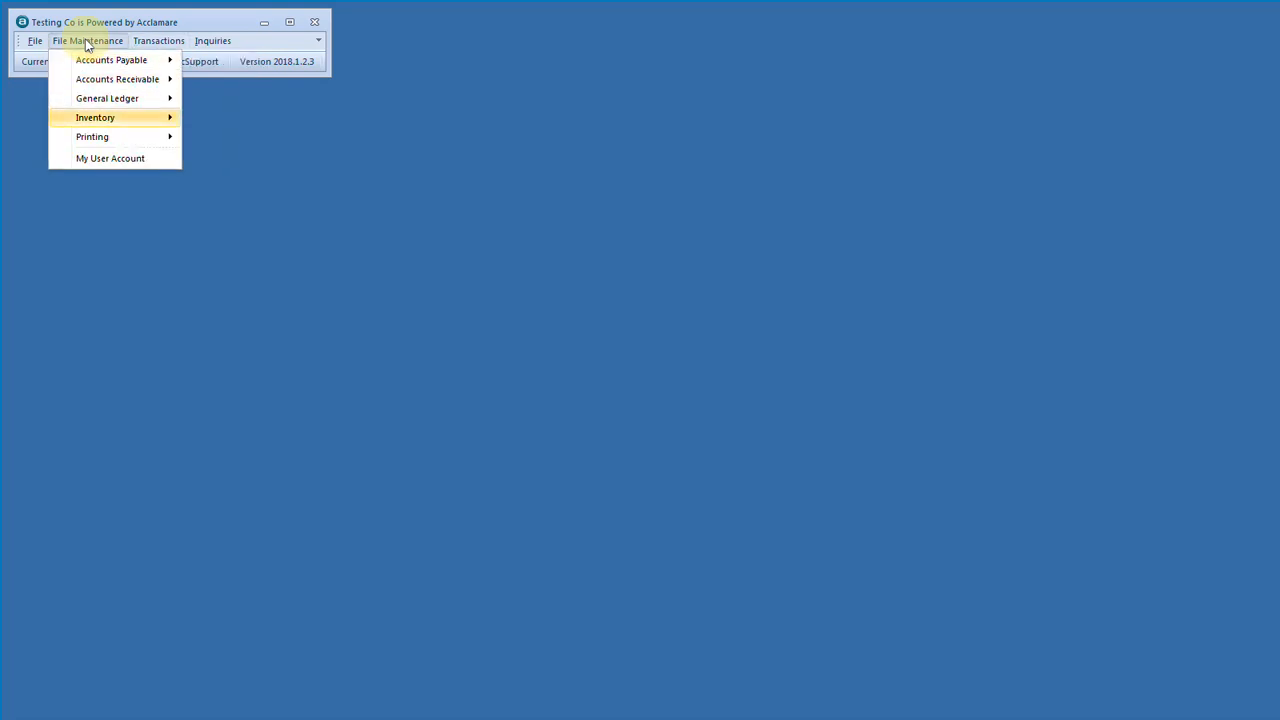
key(Right)
click(223, 211)
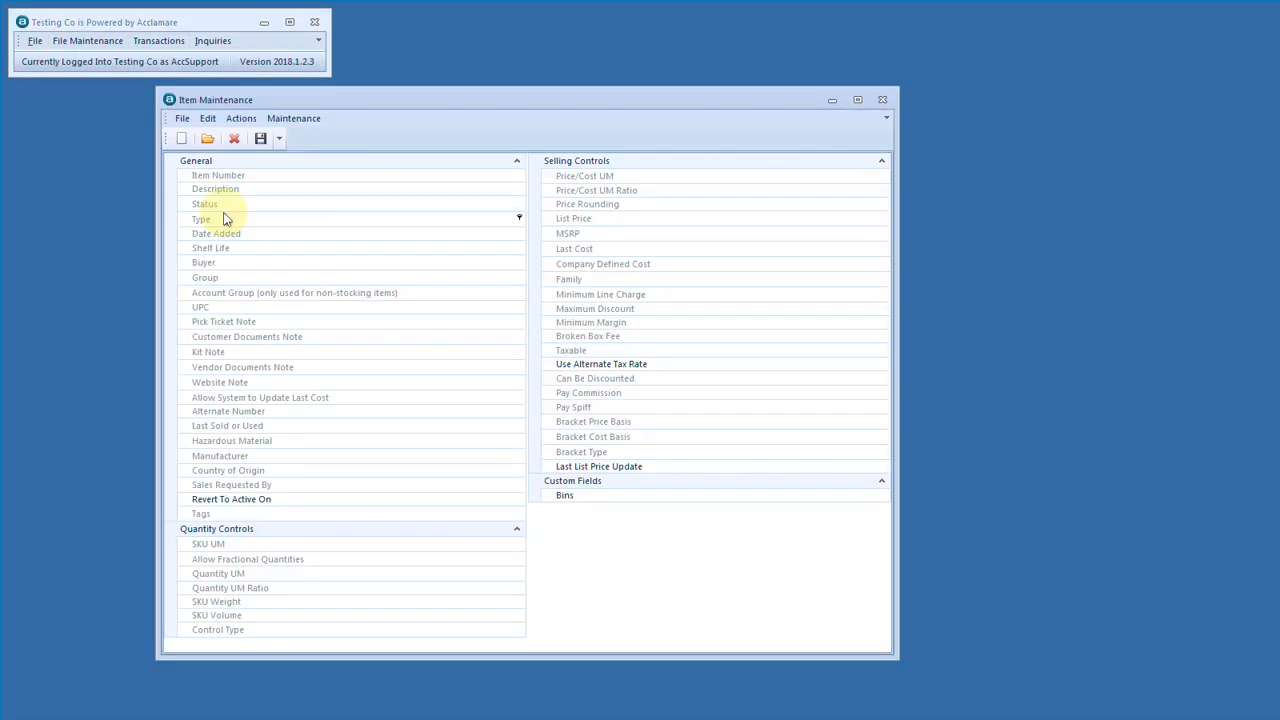
Step: Search the items for "cmc 16-12n" and open item CMC 16-12N-S316
click(206, 139)
text(cmc)
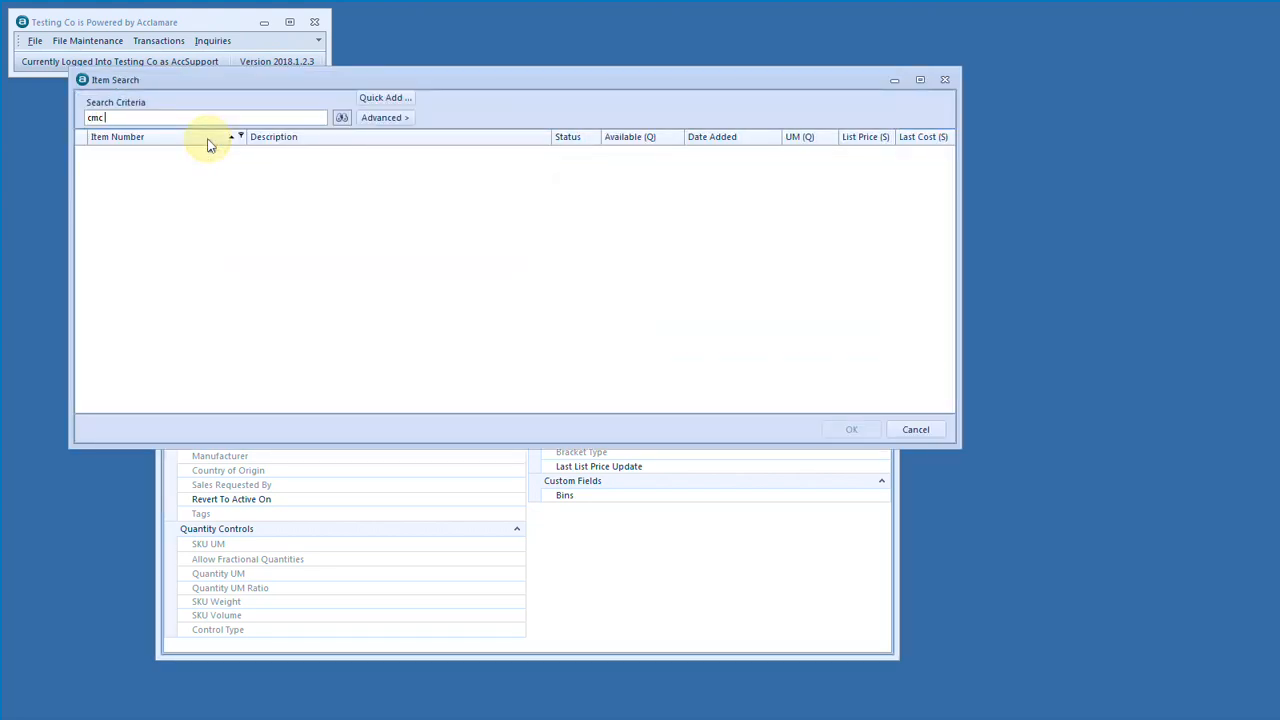
text( 16-12n)
key(Down)
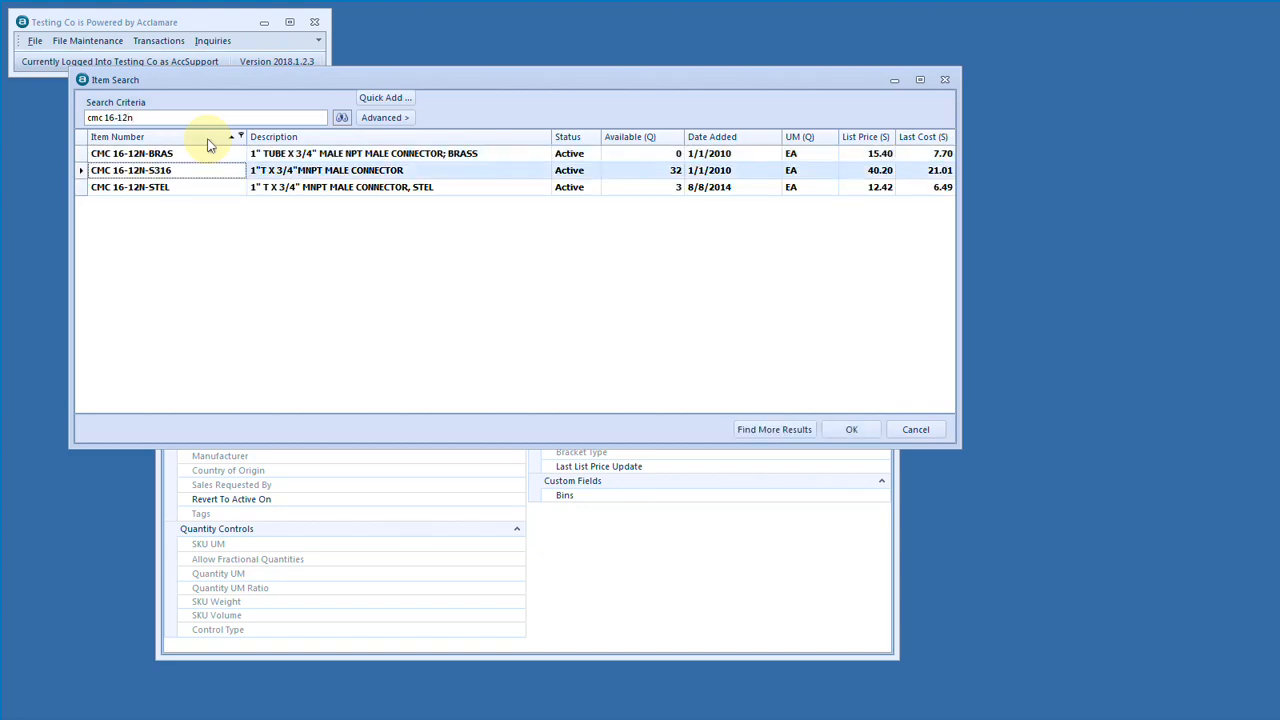
key(Return)
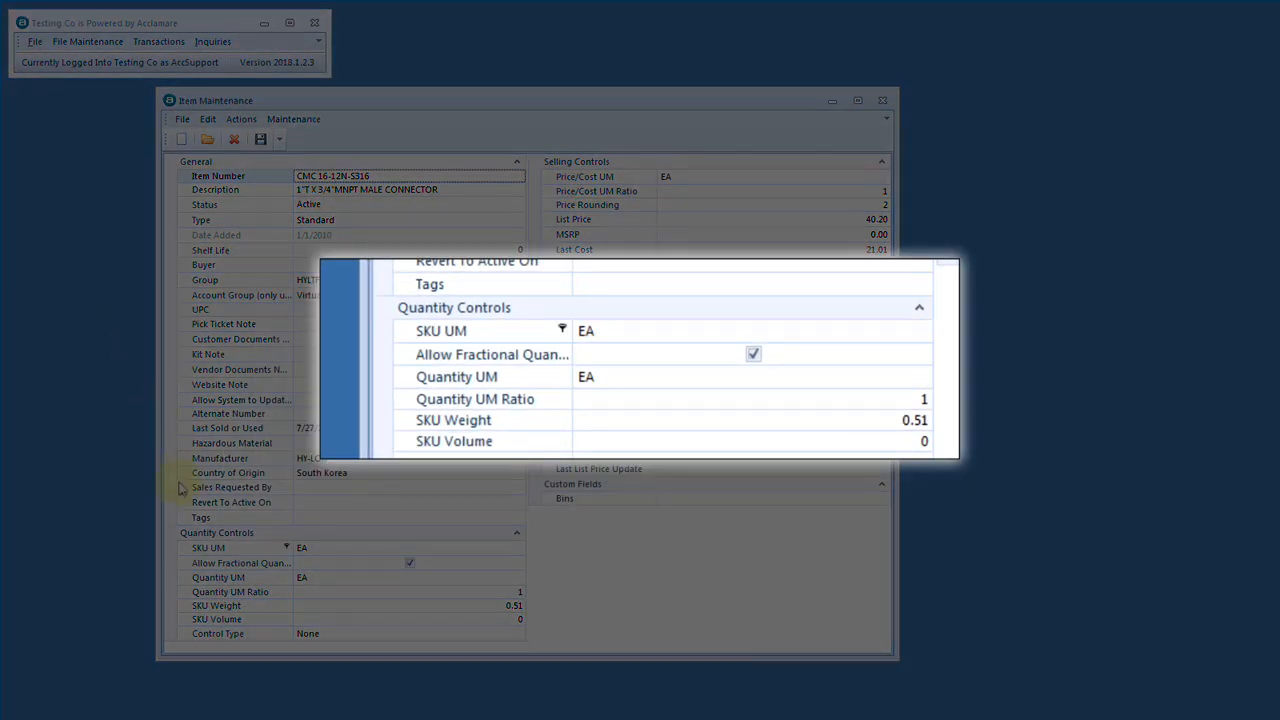
Step: Examine the item's SKU UM, Quantity UM and Quantity UM Ratio in the quantity controls
click(203, 552)
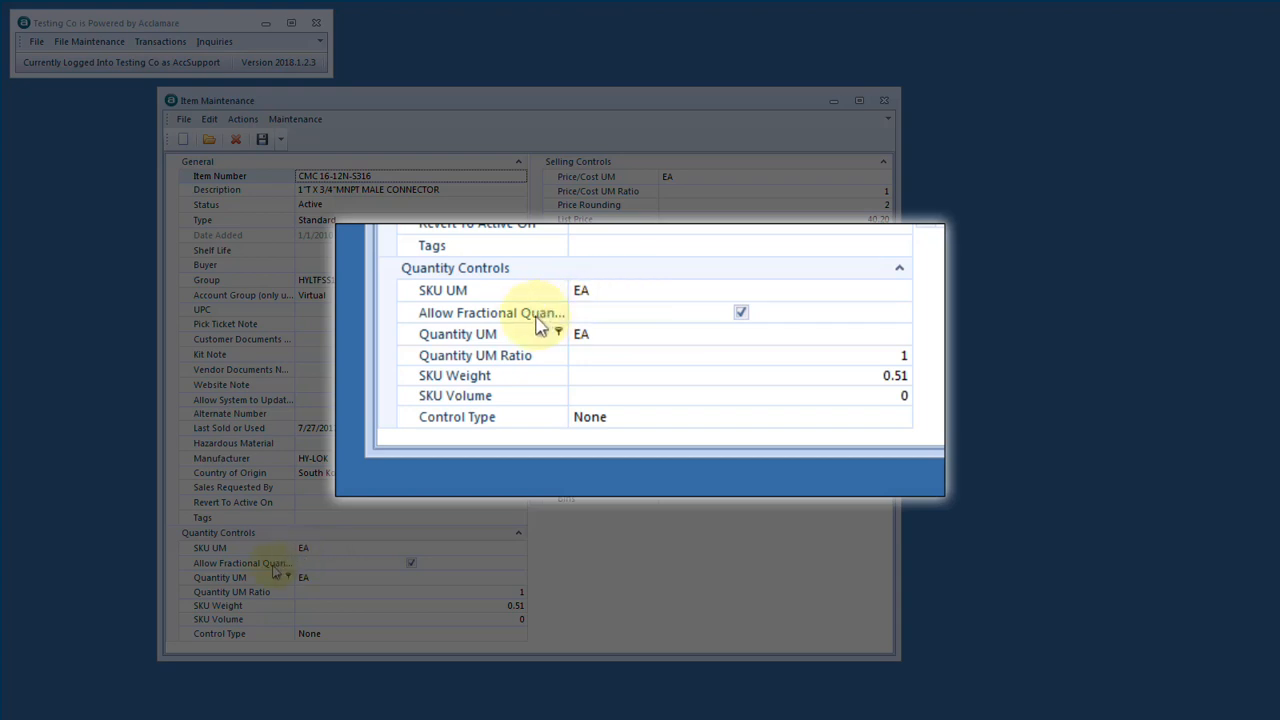
click(237, 580)
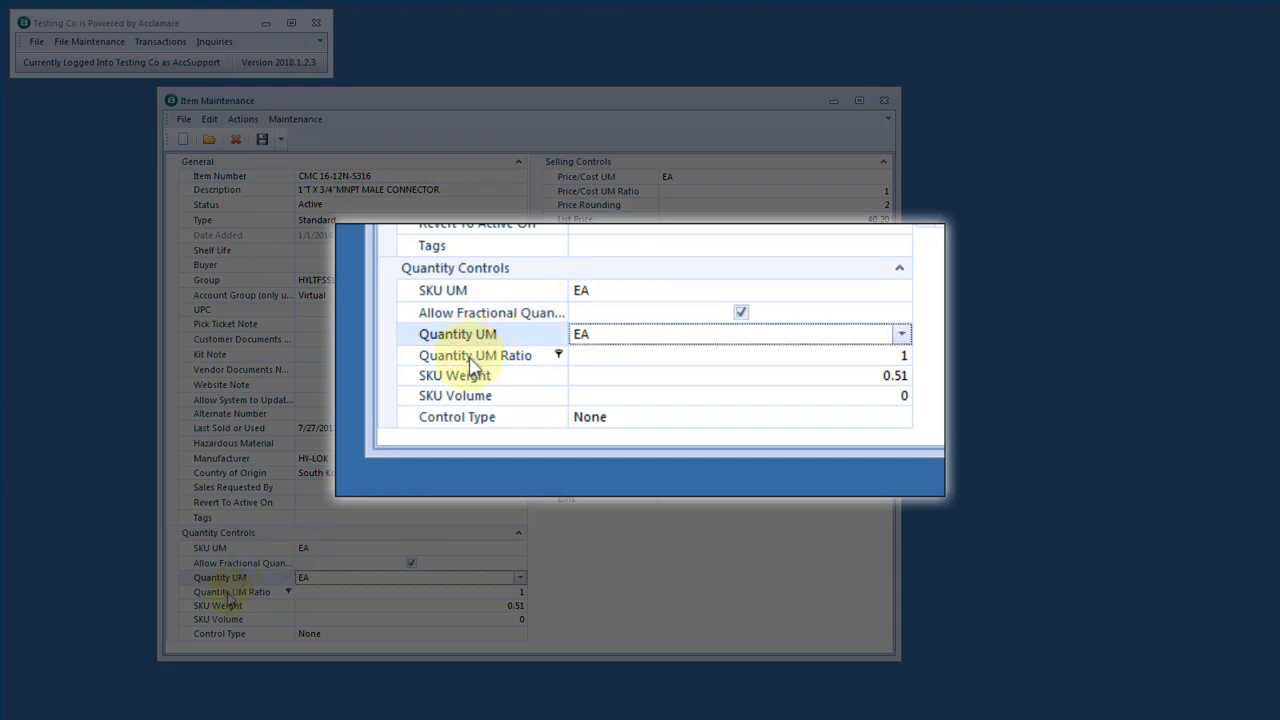
click(229, 594)
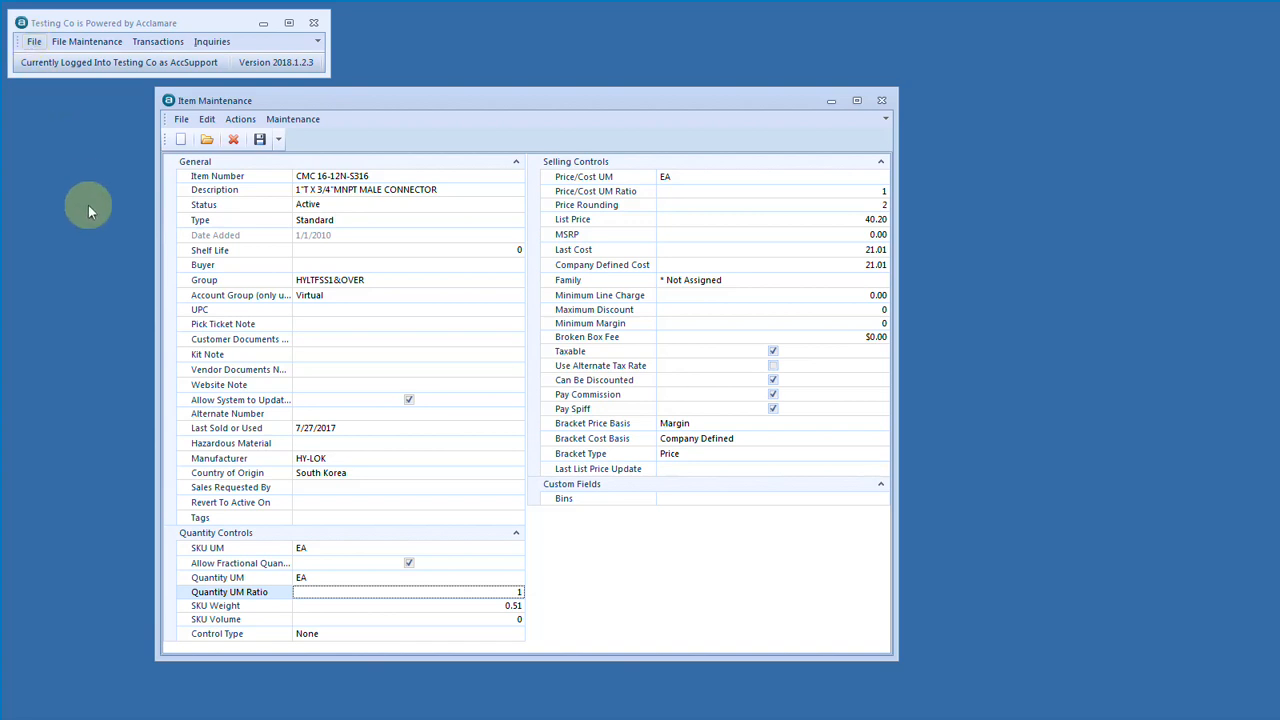
click(229, 579)
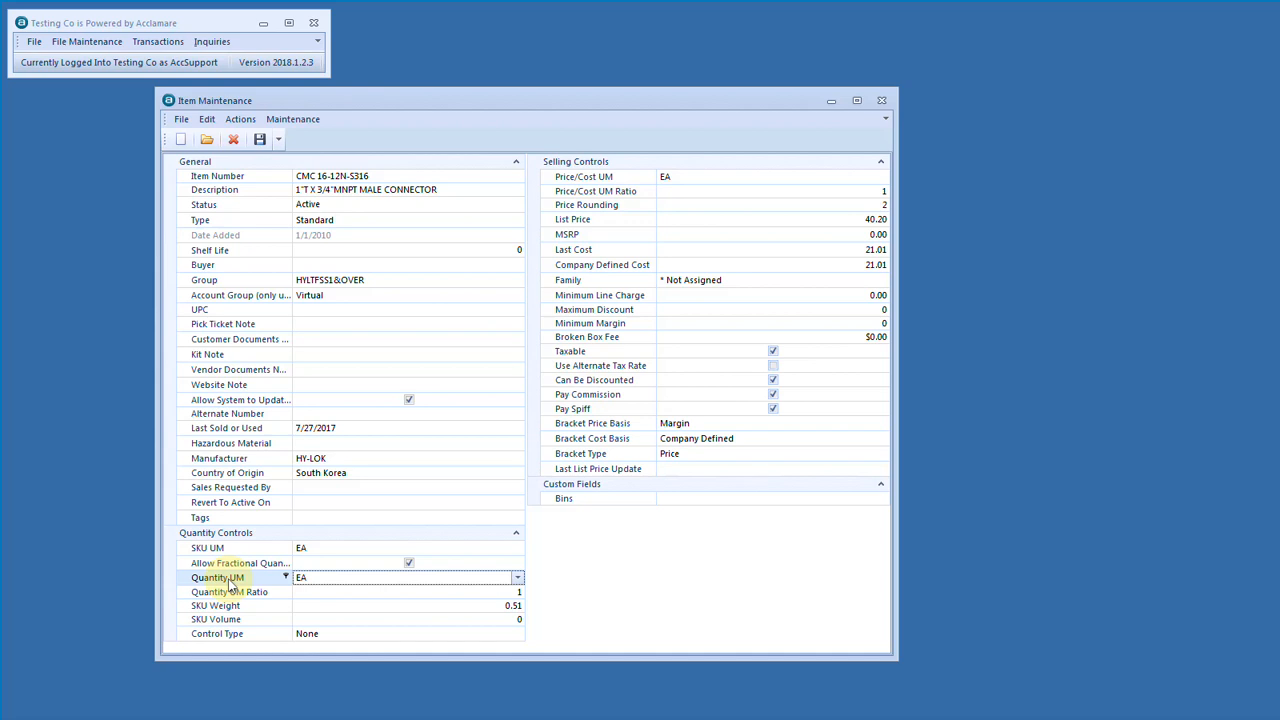
click(232, 551)
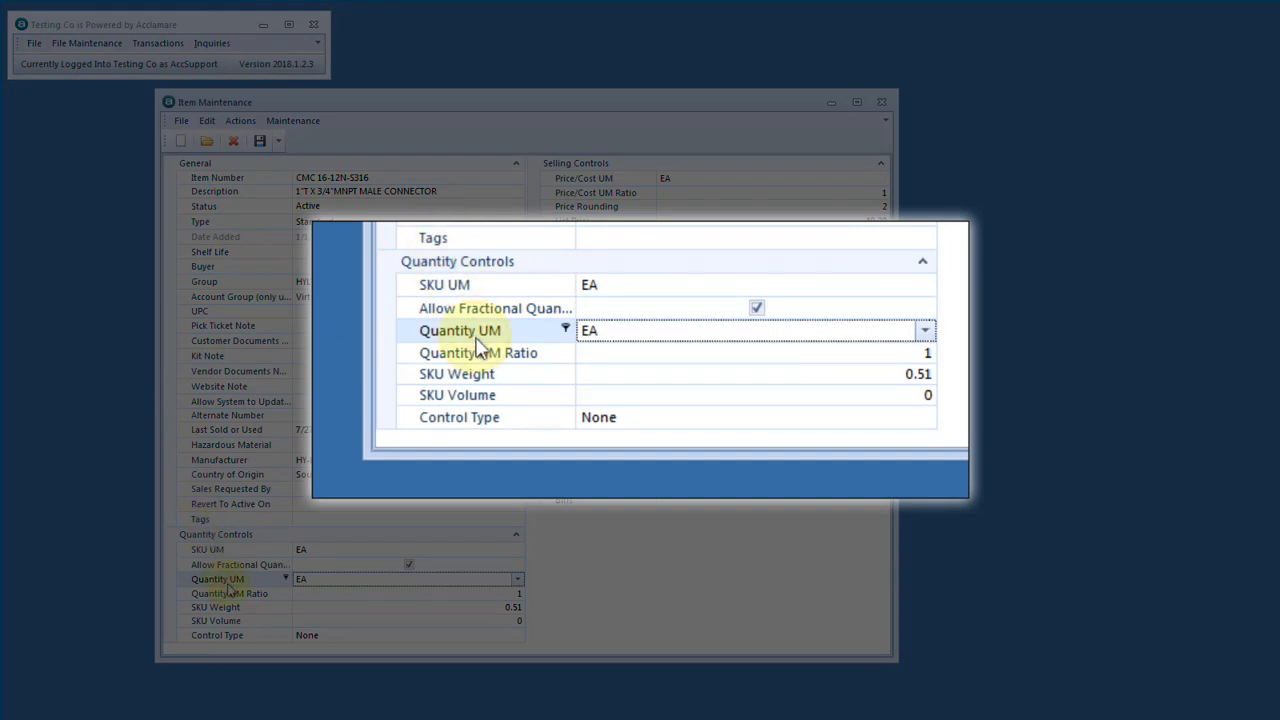
Step: Set the item's Quantity UM to PK (pack) with a Quantity UM Ratio of 4
click(517, 581)
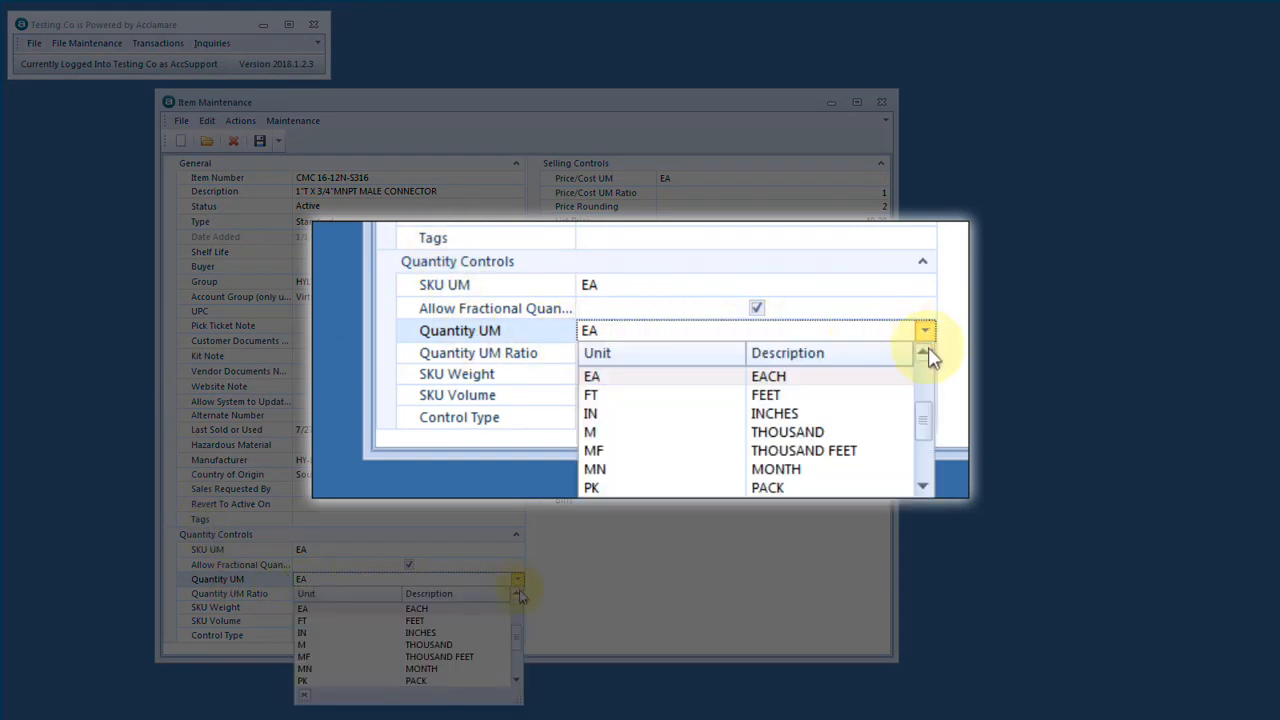
drag(519, 640, 519, 645)
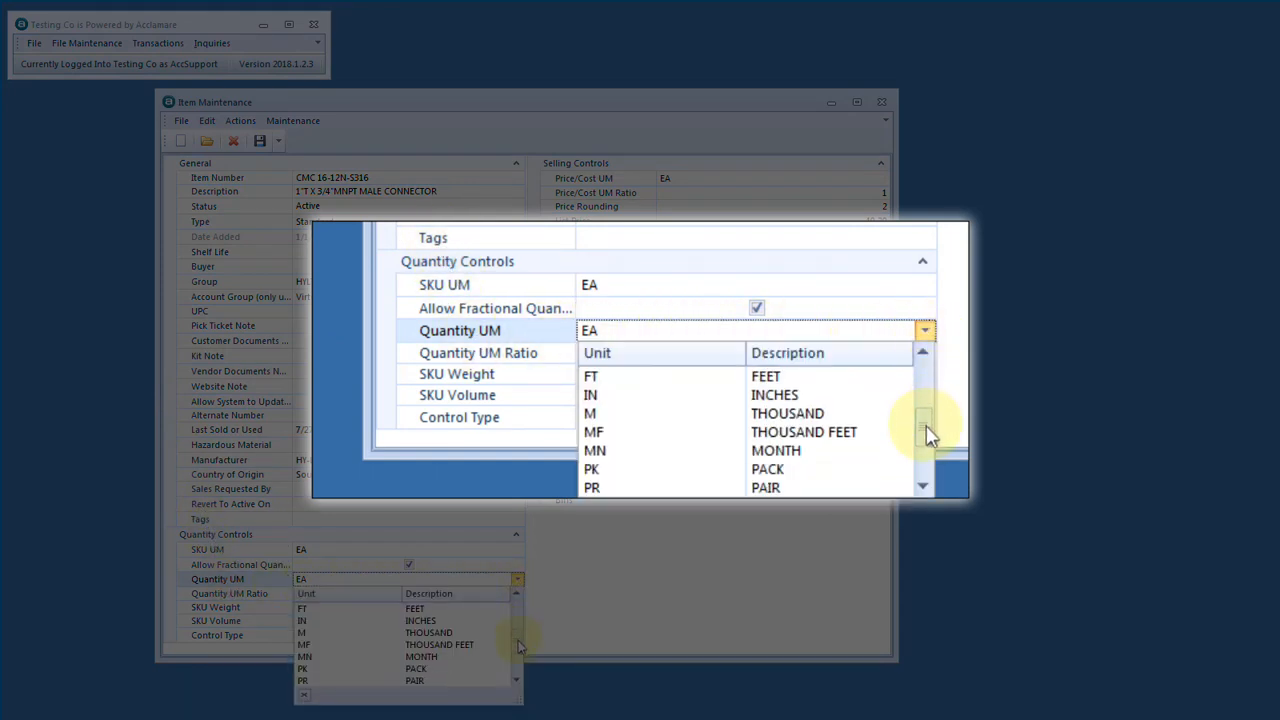
scroll(521, 646, down, 2)
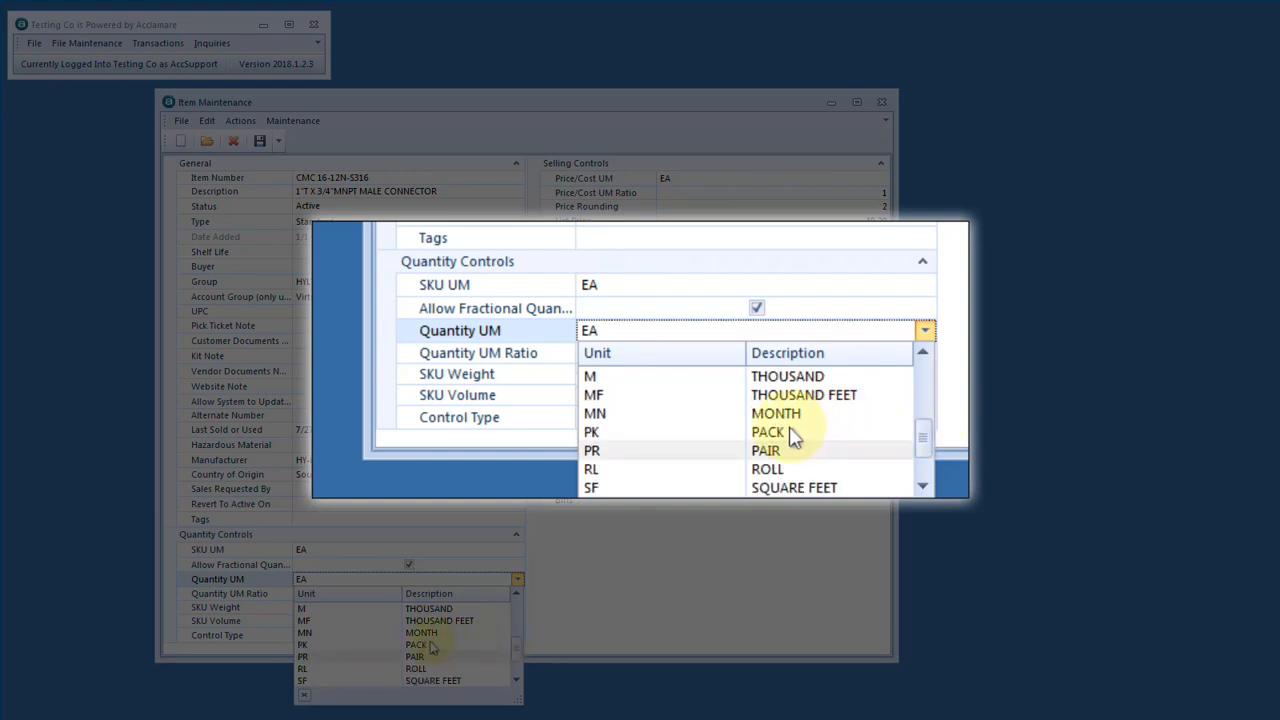
click(416, 645)
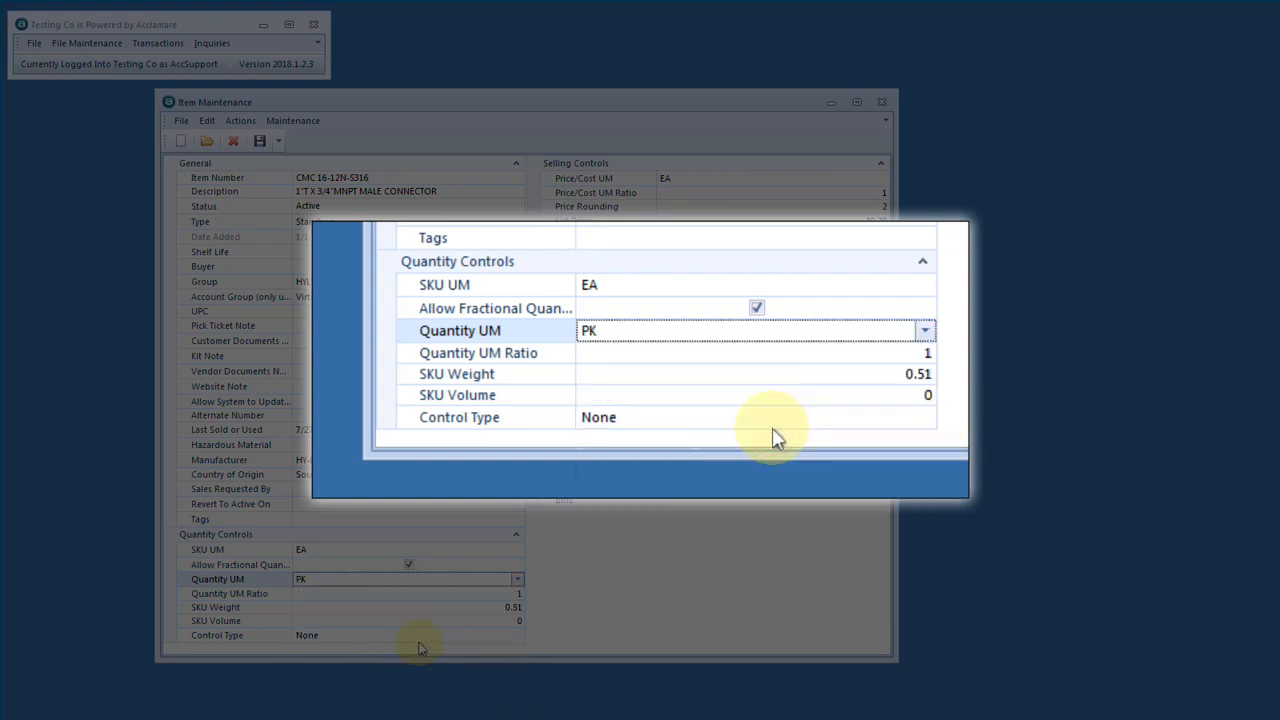
click(466, 597)
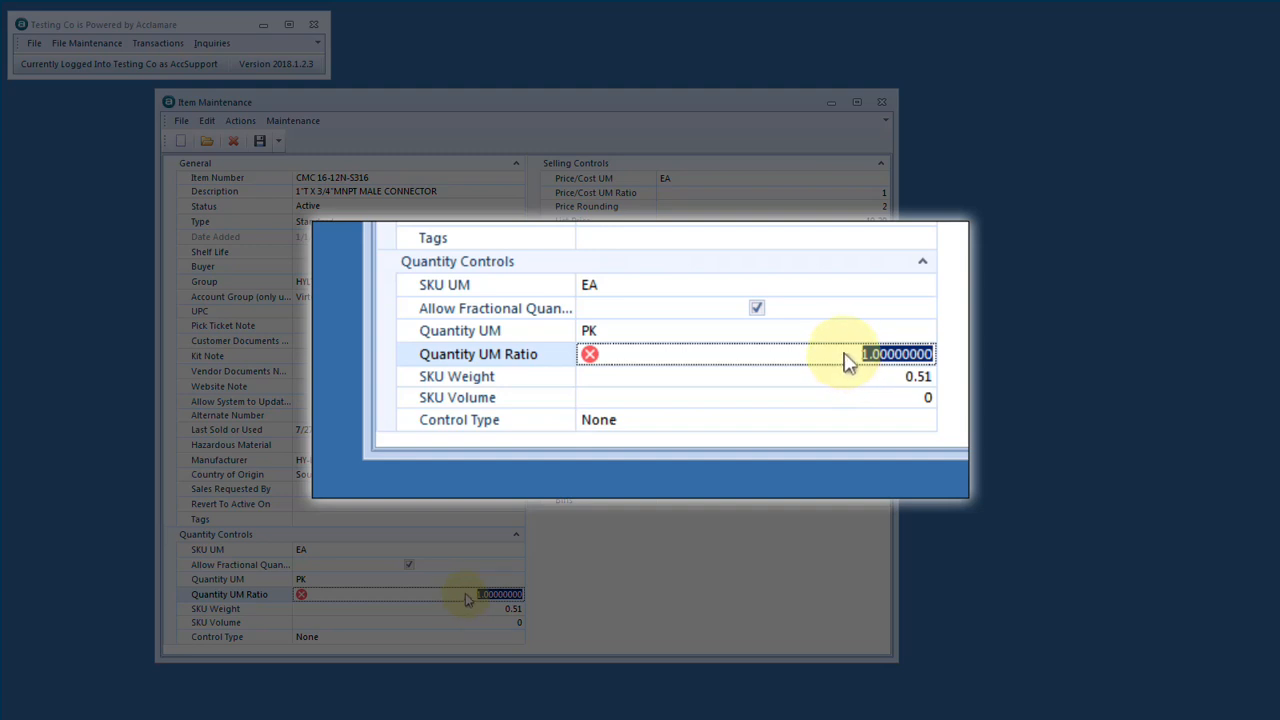
text(4)
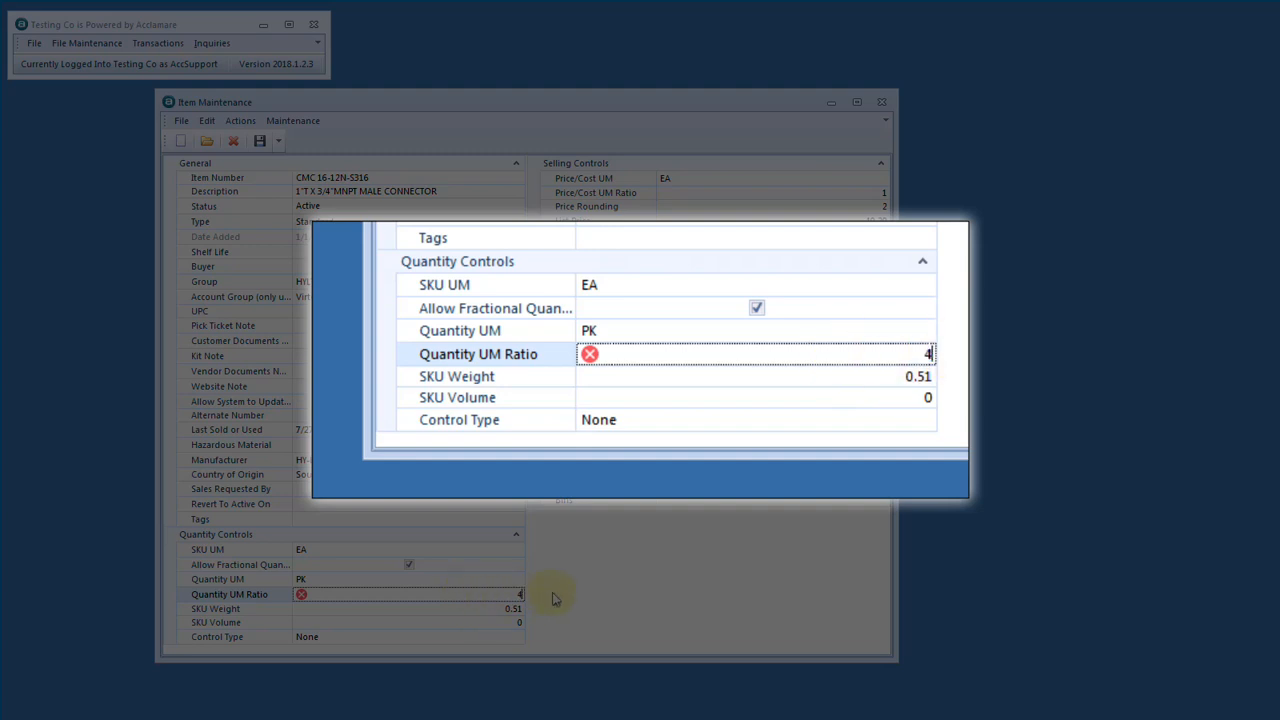
text(.0)
key(Tab)
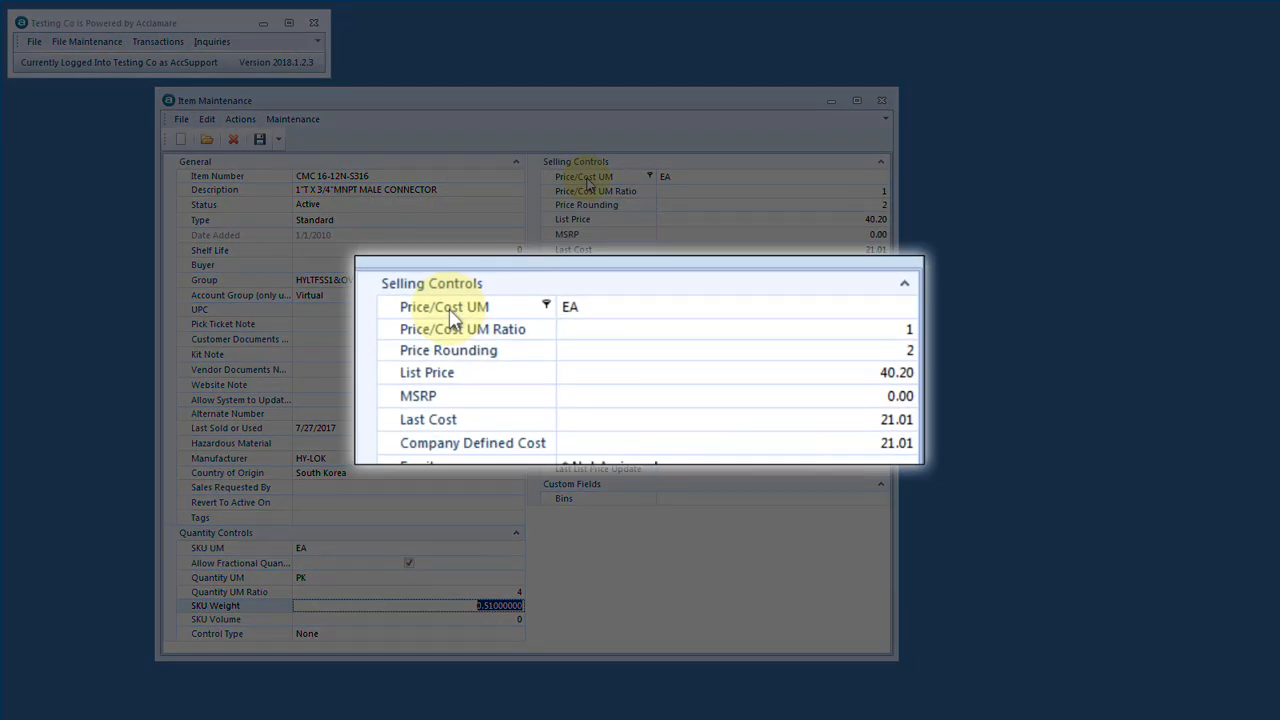
Step: Set the item's Price/Cost UM to PK in the selling controls
click(588, 182)
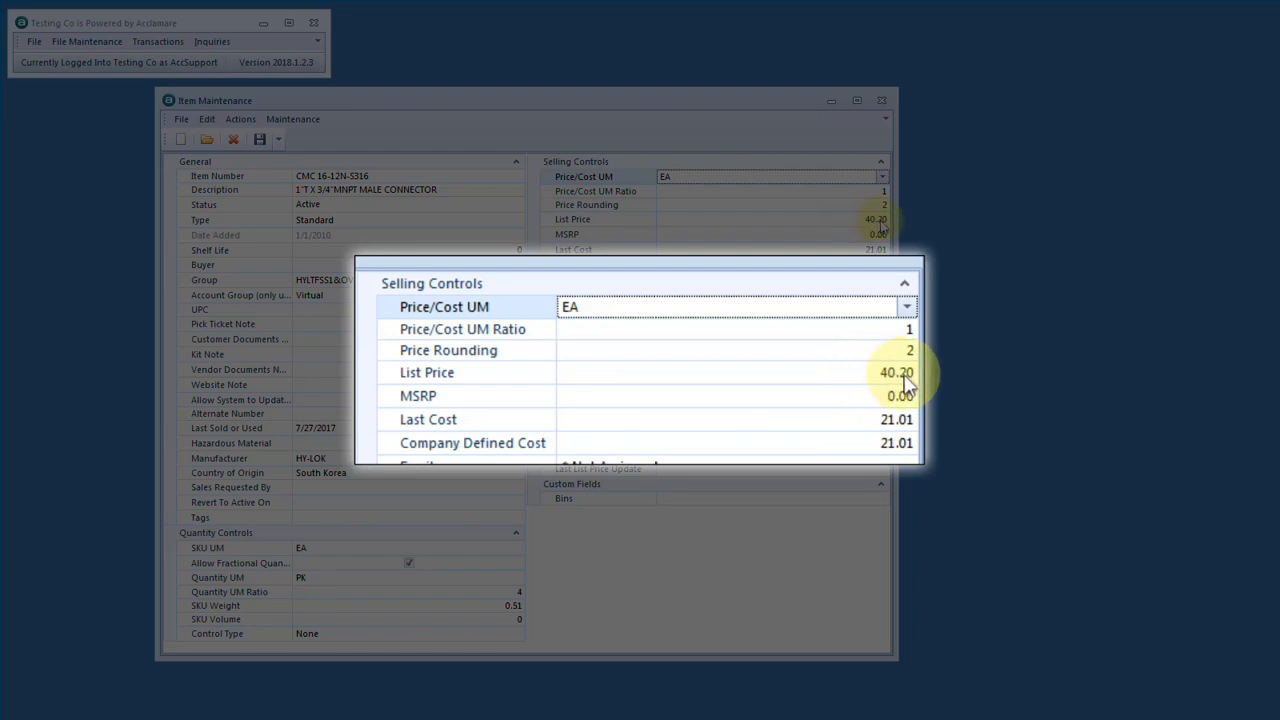
click(910, 314)
click(751, 465)
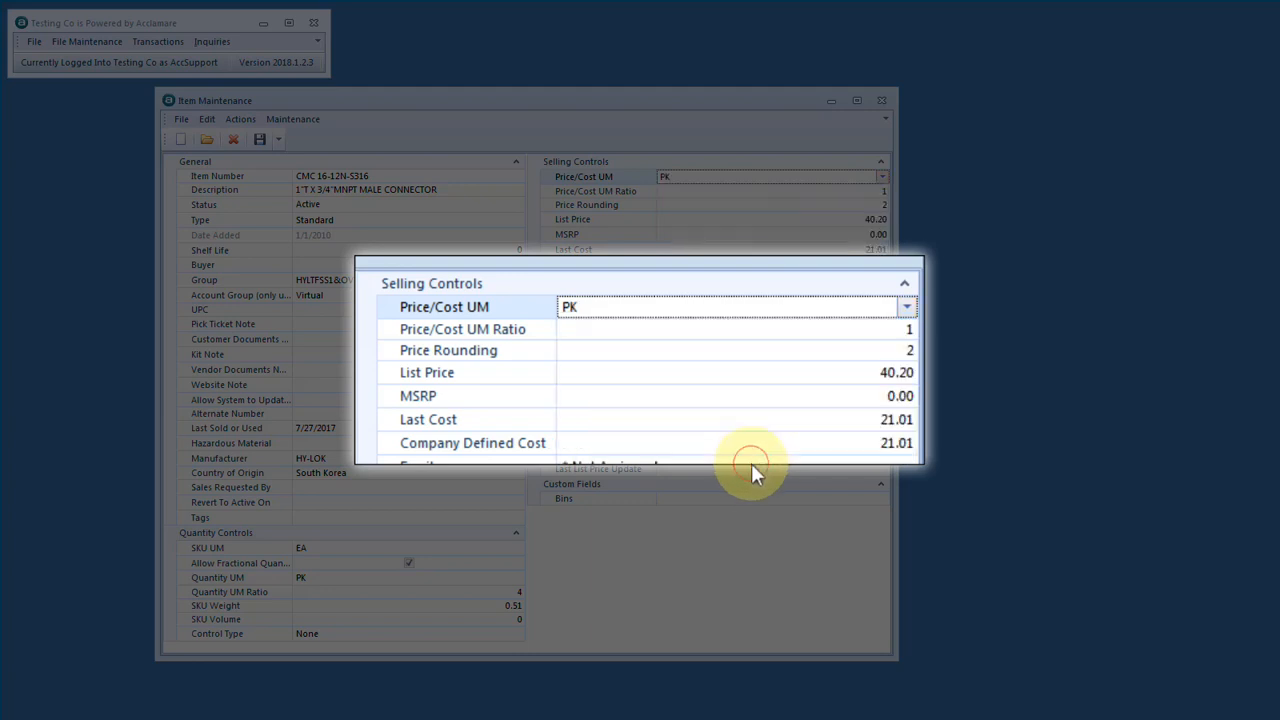
Step: Set the Price/Cost UM Ratio to 4
drag(862, 331, 910, 343)
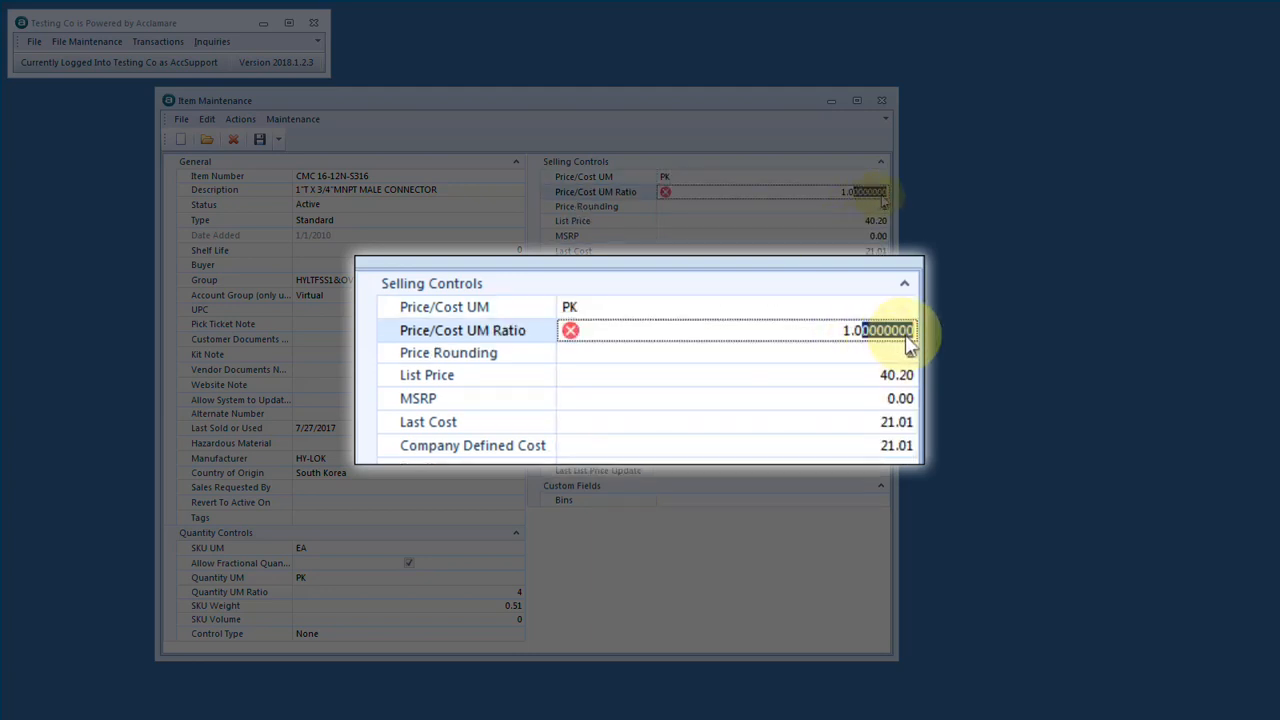
click(910, 337)
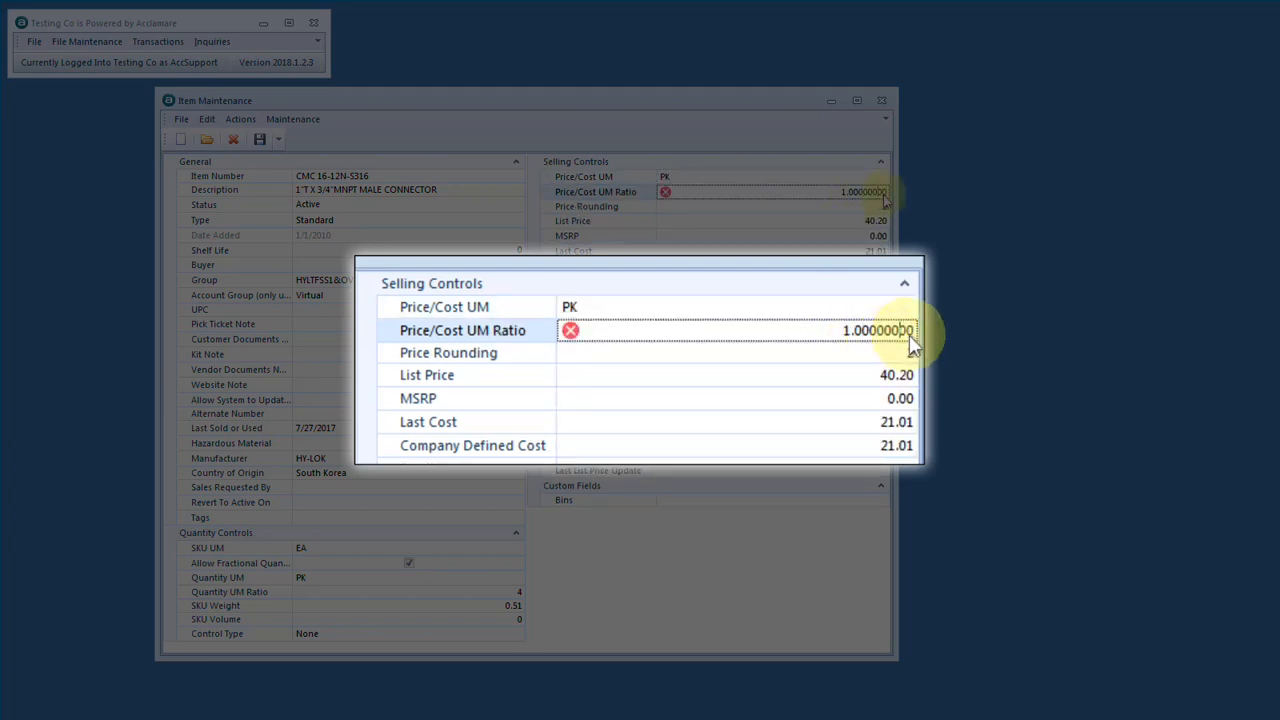
key(Left)
key(Left)
key(Left)
key(Left)
key(Left)
key(Left)
text(4)
key(Delete)
key(Tab)
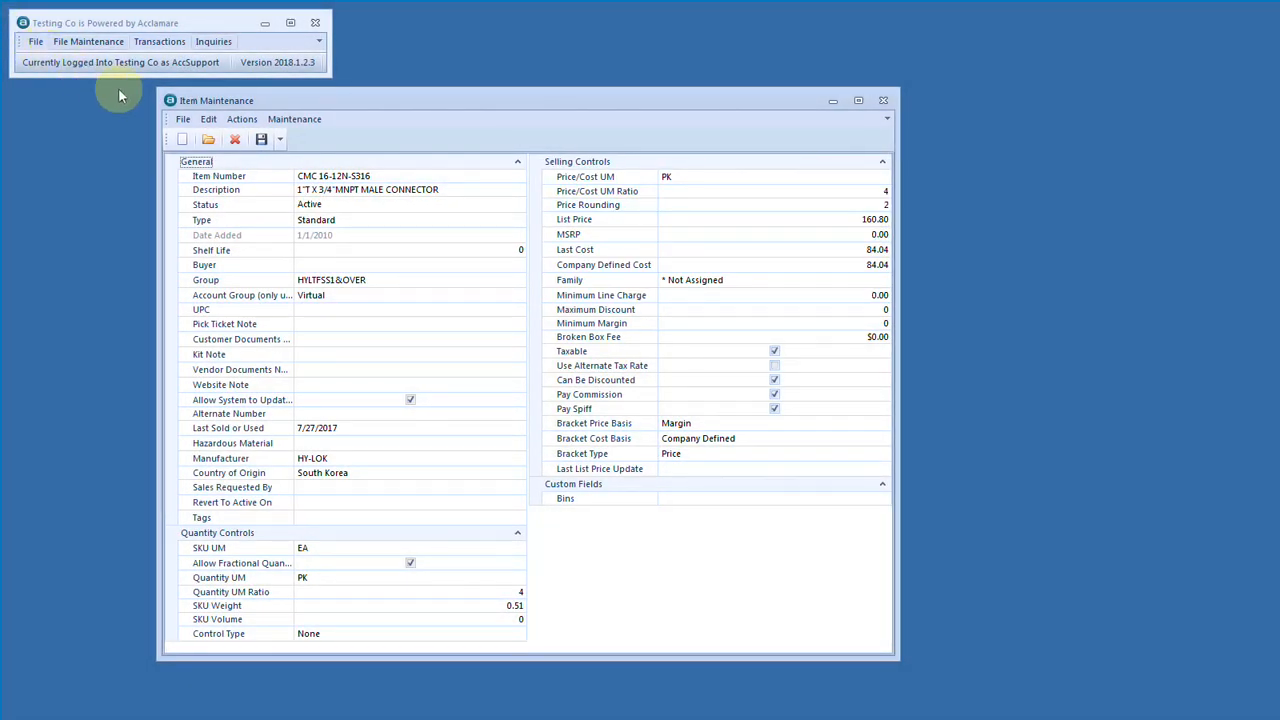
Step: Search for item CMC 16-12N-S316 to compare its on-hand amounts in SKU and quantity units
click(210, 141)
text(CMC 16-12N-S316)
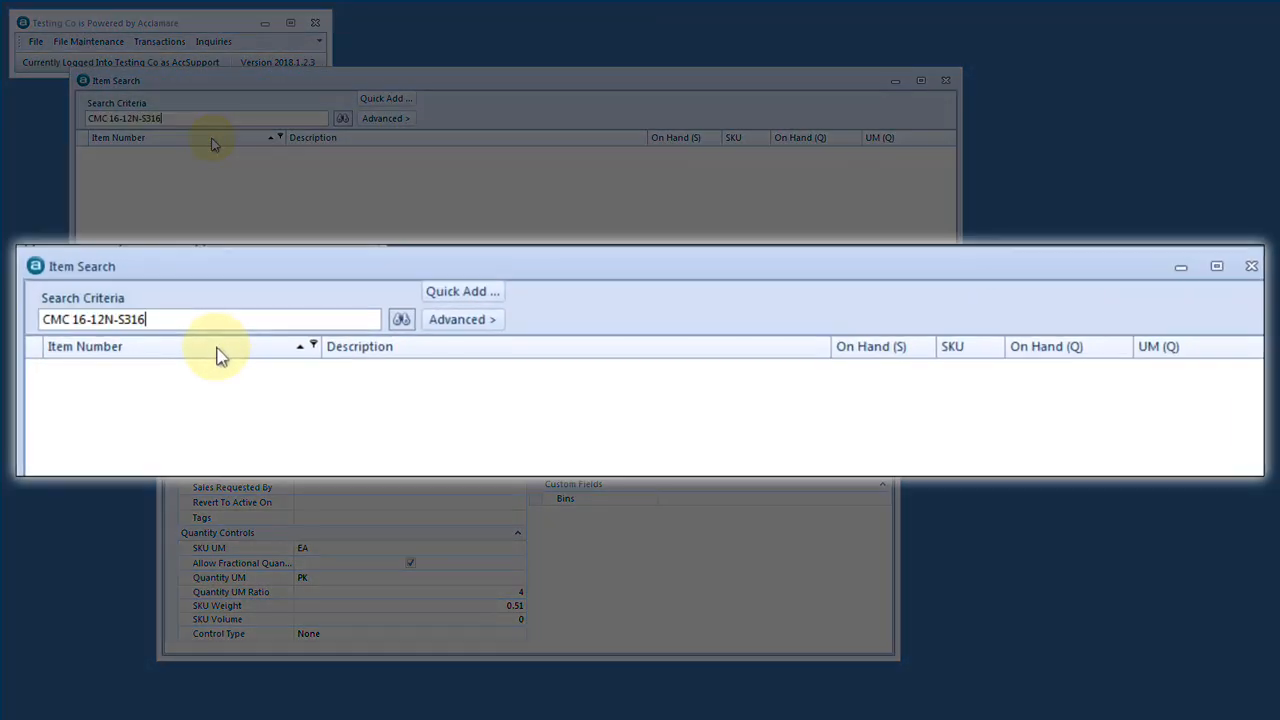
key(Return)
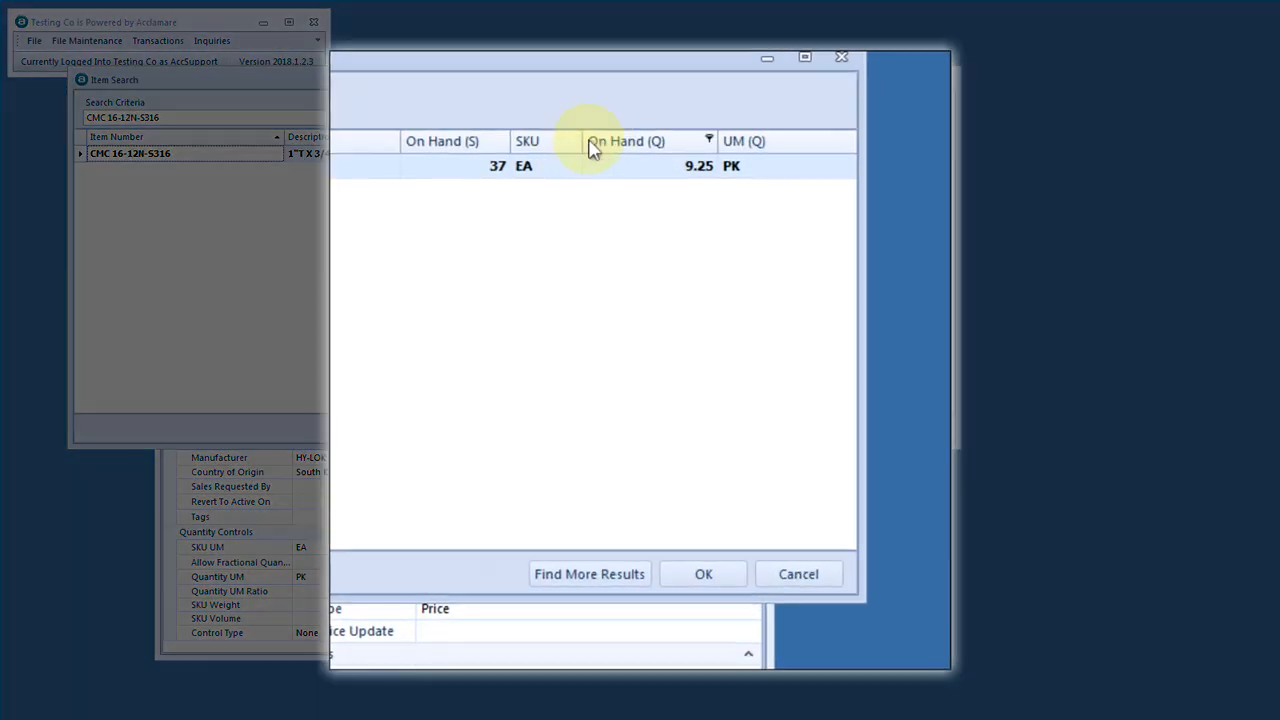
Step: Browse the extra columns available for the item search results and return to the item's Quantity UM field
right_click(612, 150)
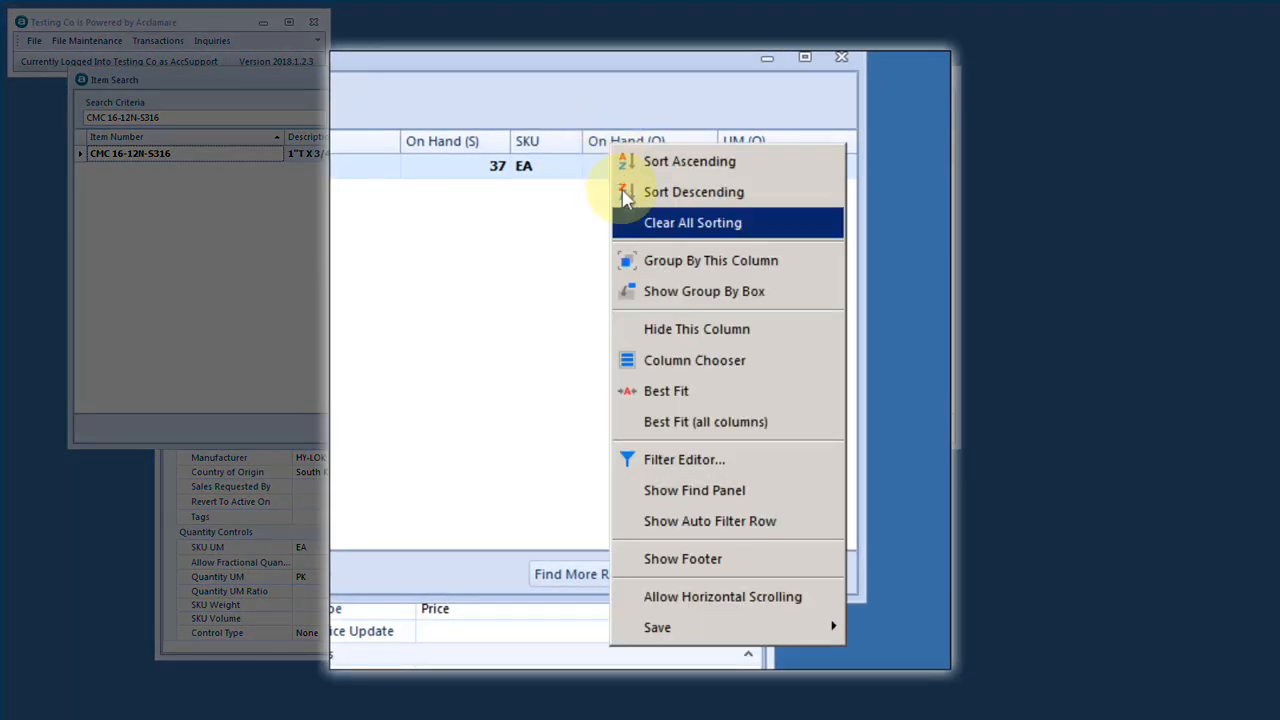
click(657, 360)
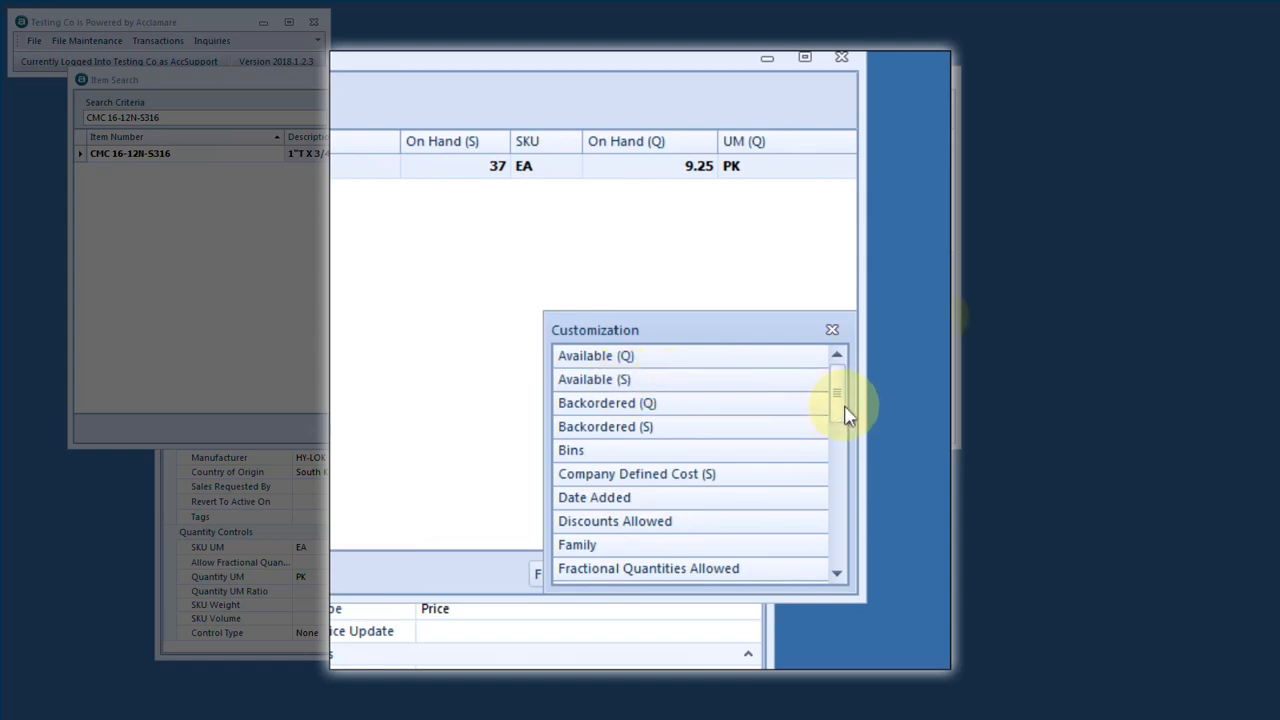
scroll(845, 415, down, 10)
scroll(845, 415, up, 10)
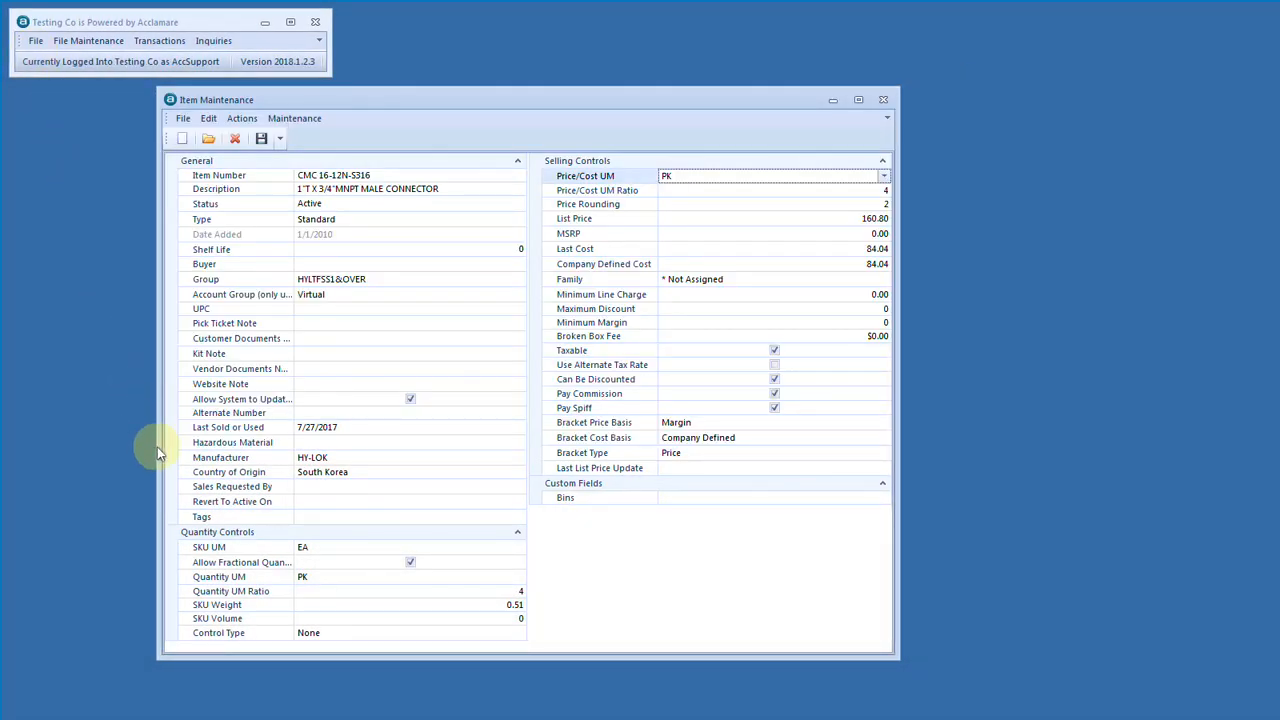
click(199, 580)
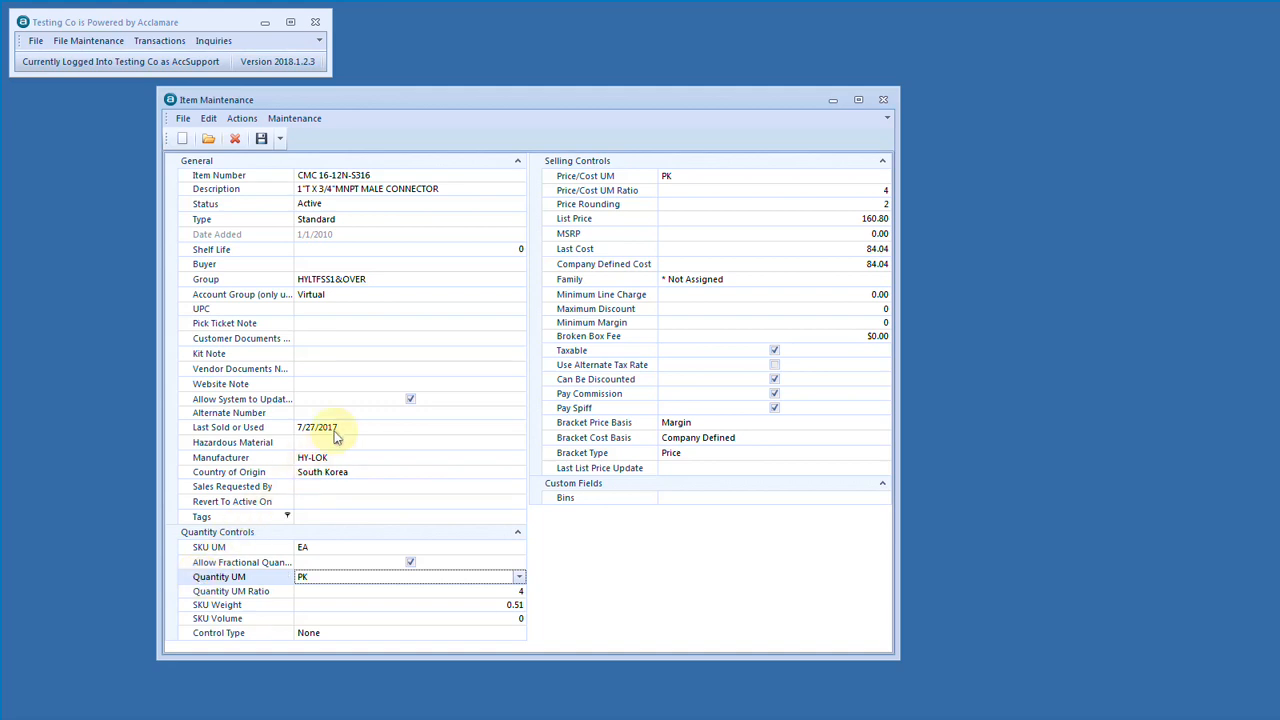
Step: Add PR (pair) as an alternate unit of measure for the item with a ratio of 2
click(575, 179)
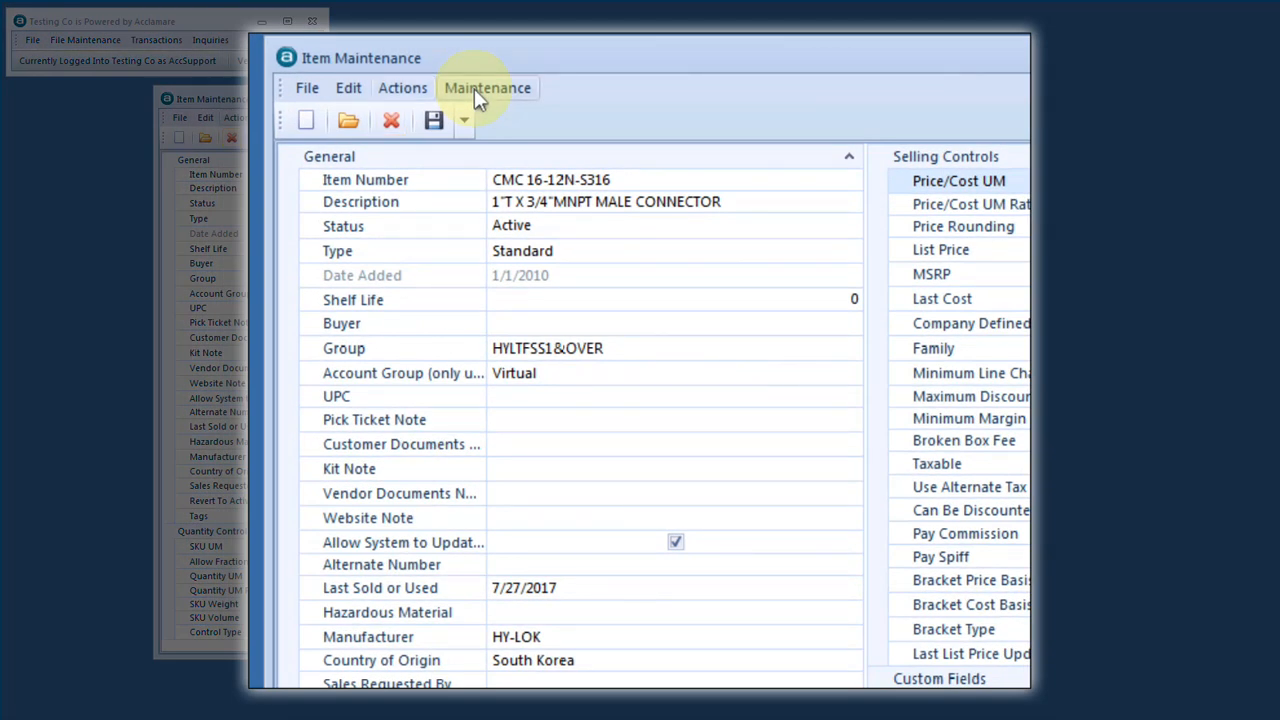
click(284, 119)
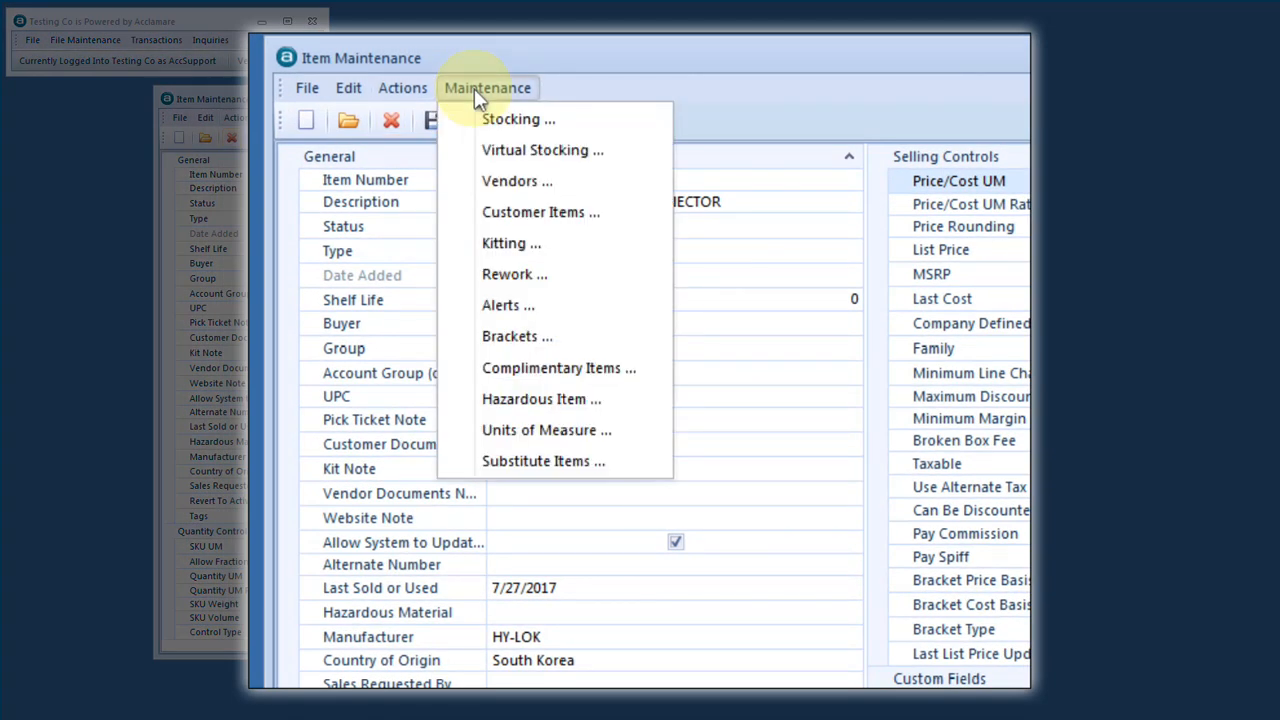
click(533, 432)
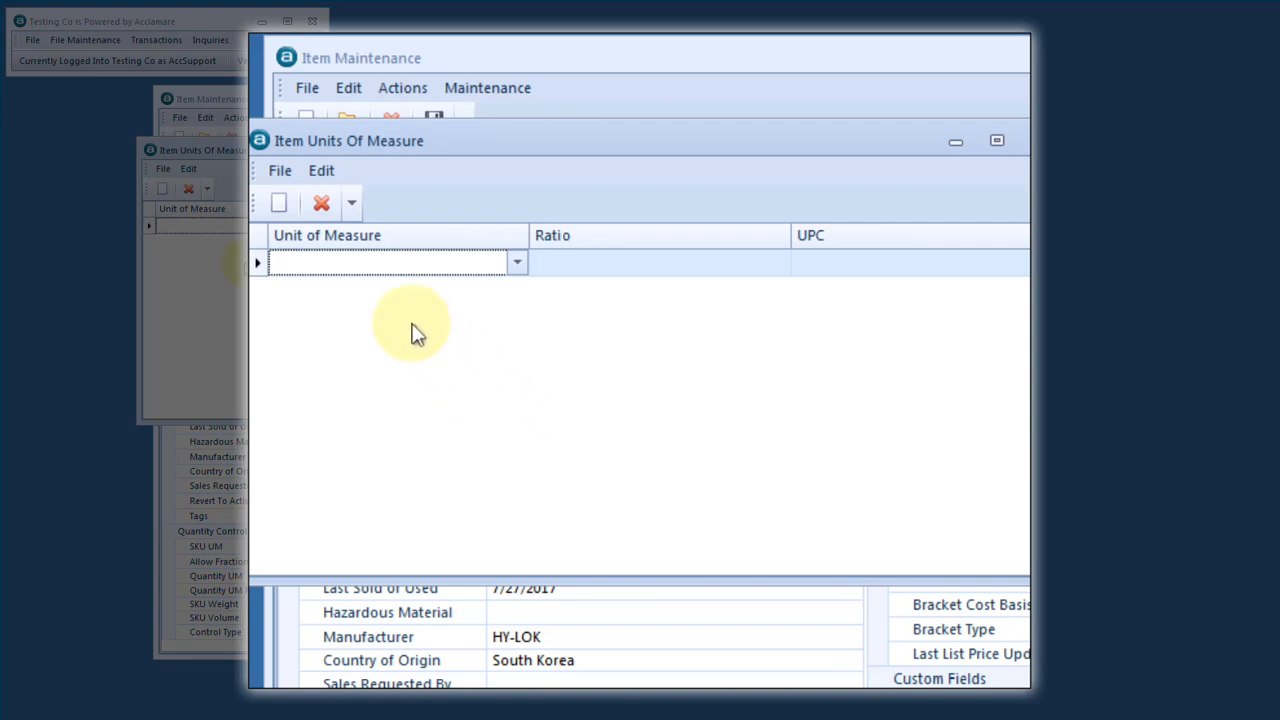
click(281, 204)
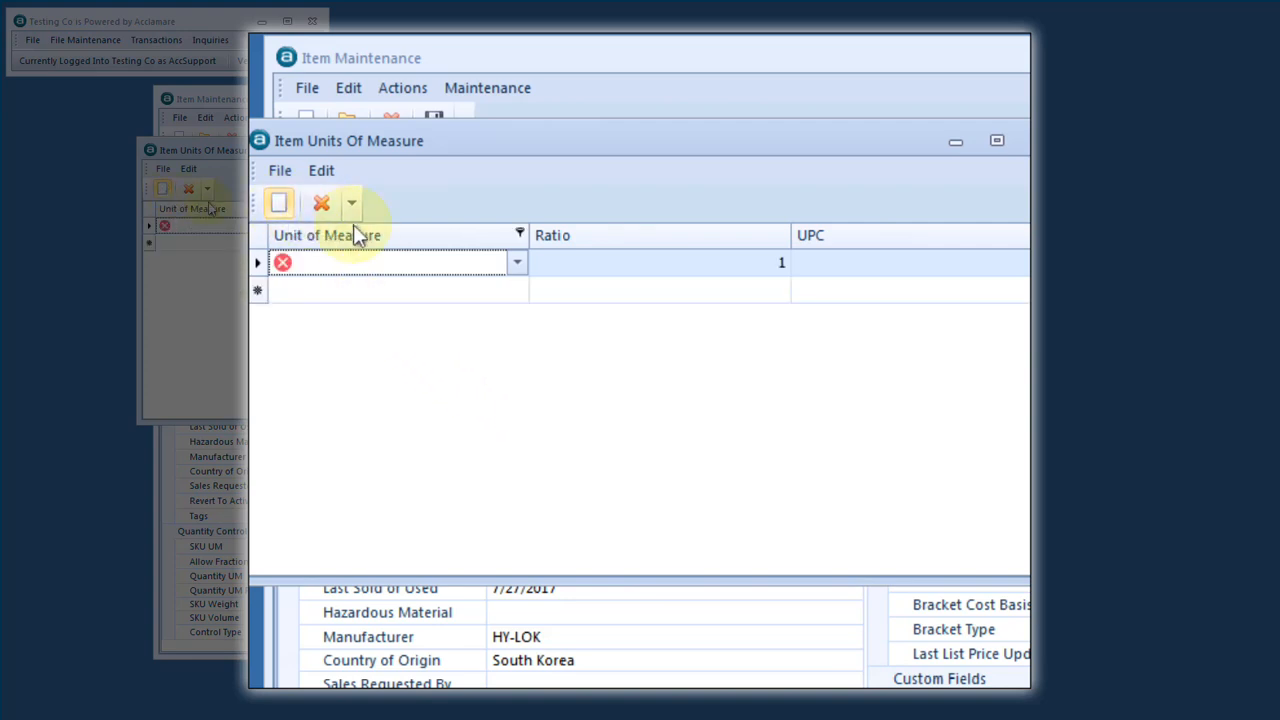
click(516, 262)
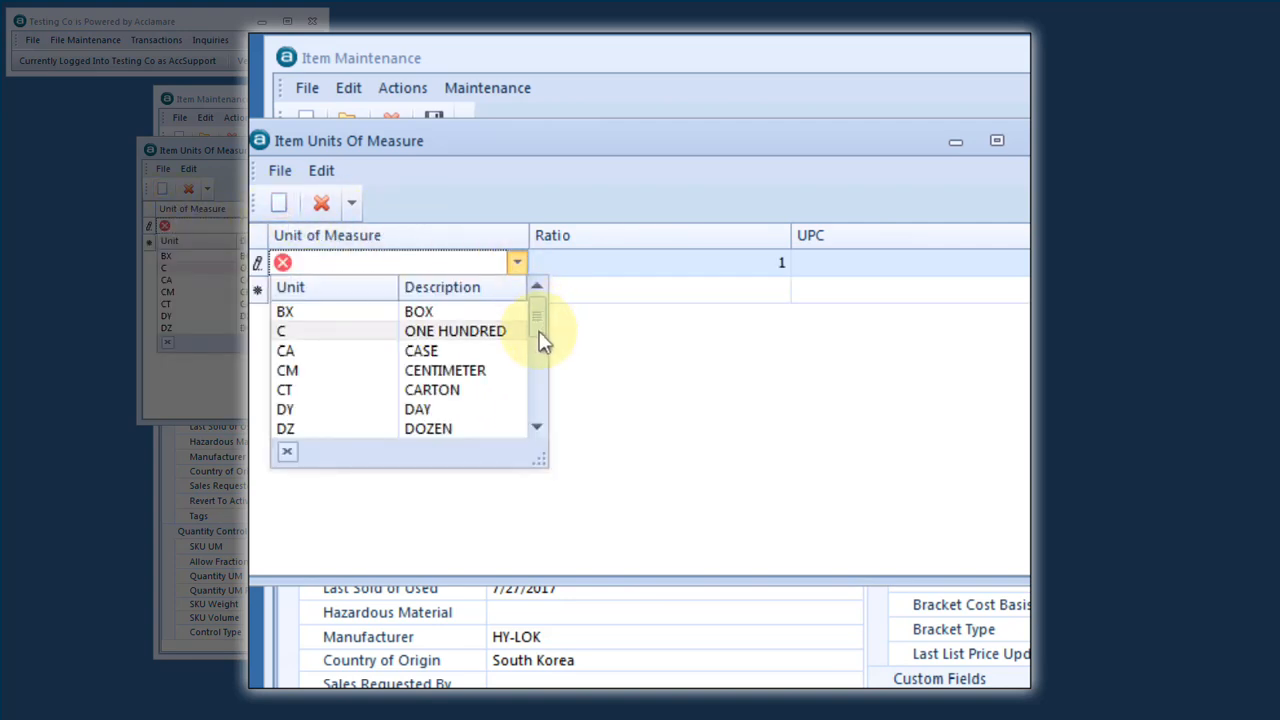
scroll(514, 349, down, 3)
scroll(475, 368, down, 1)
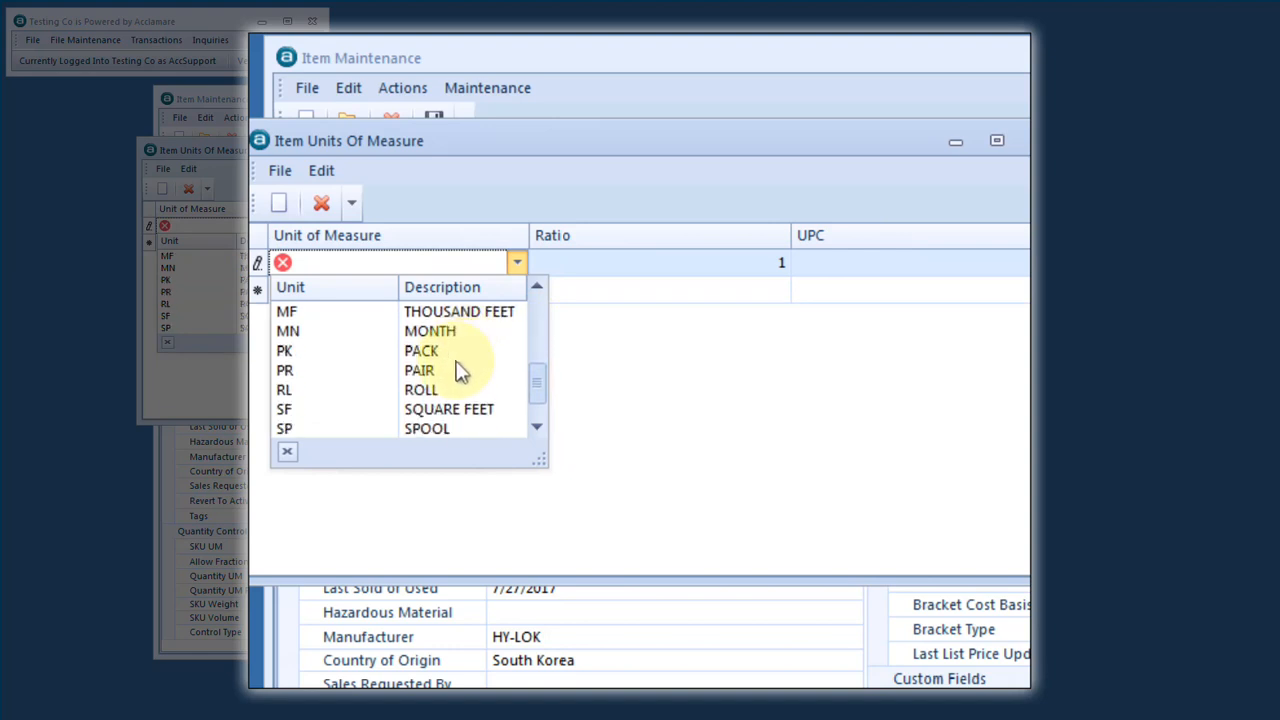
click(437, 375)
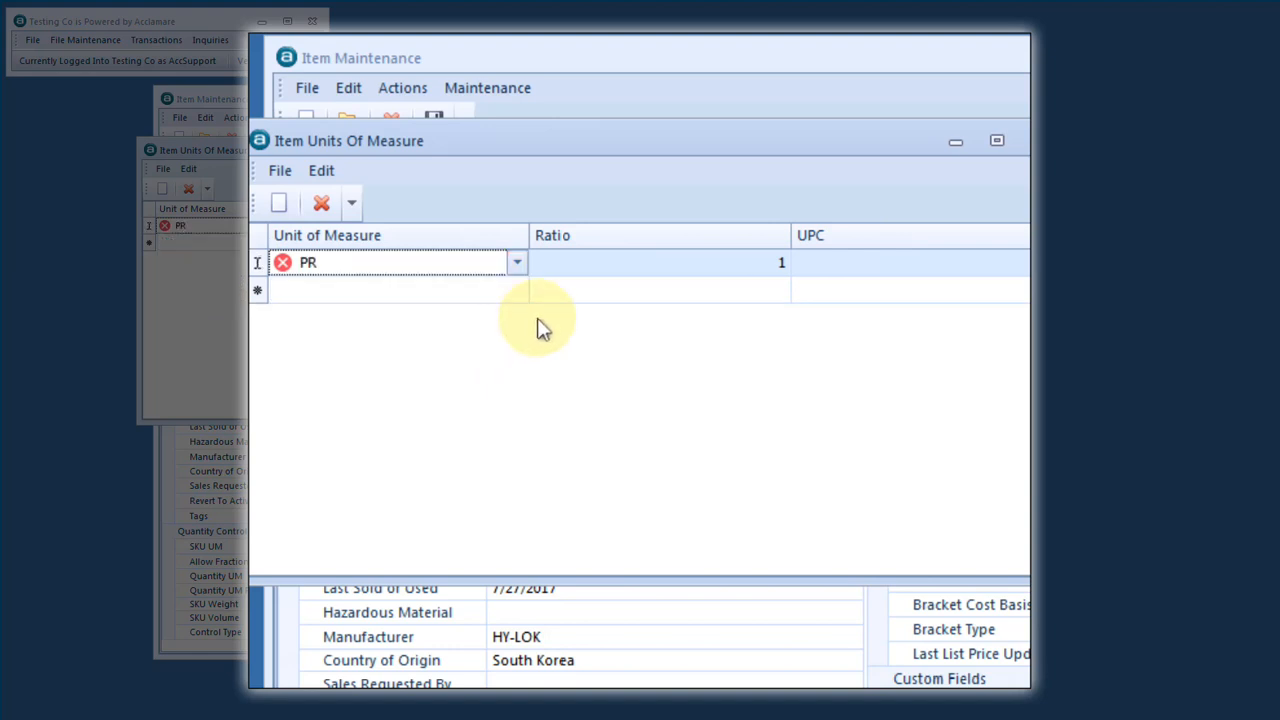
click(645, 276)
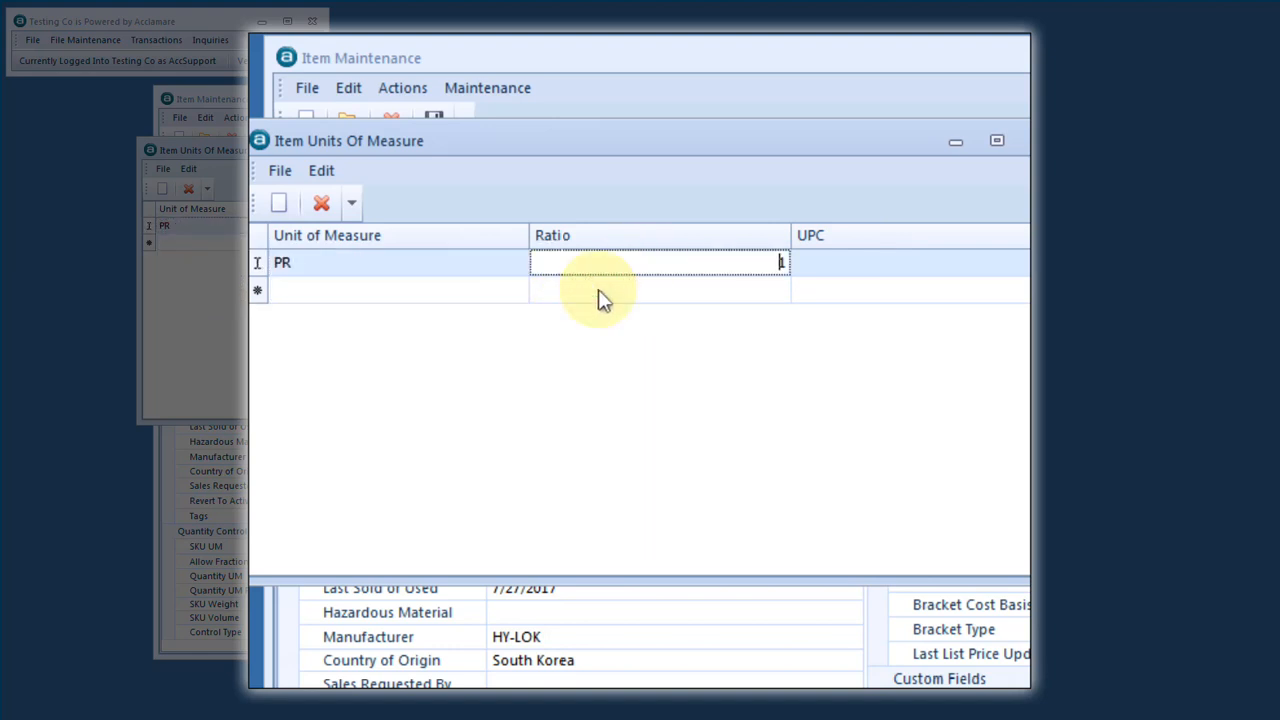
text(2)
key(Tab)
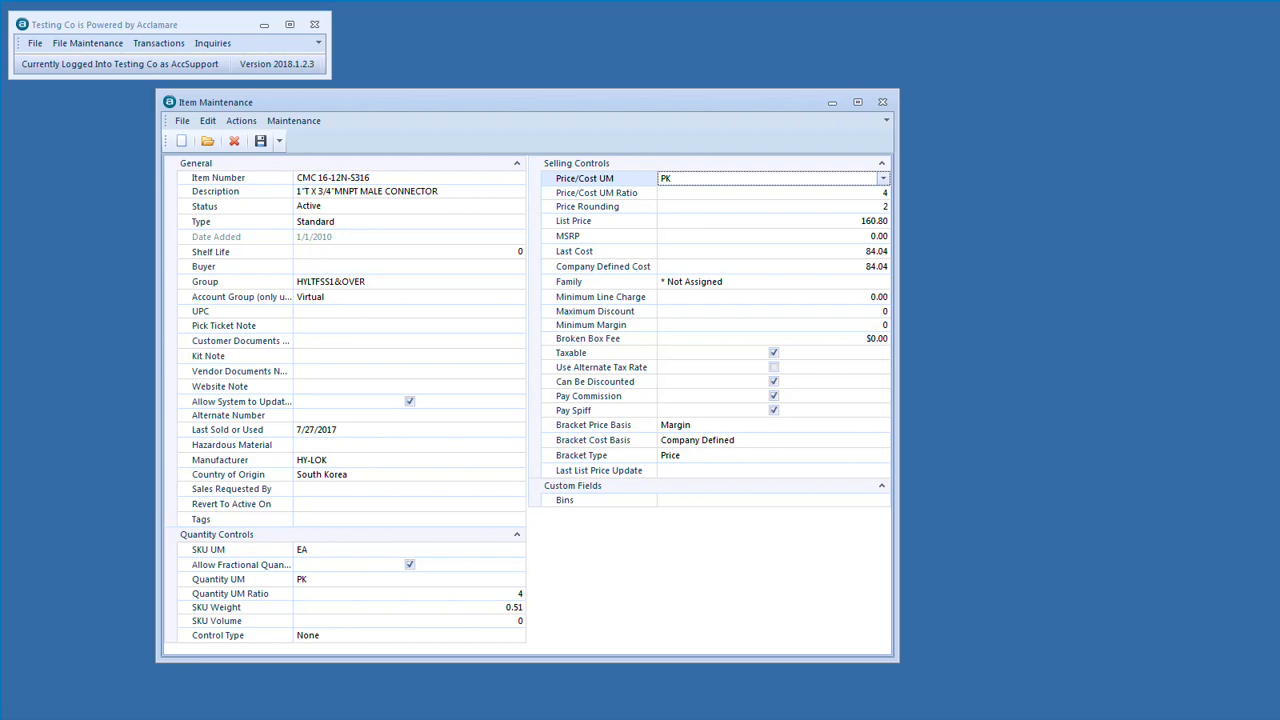
Step: Open the item's customer items and add the UM (P) and UM (Q) columns to the grid
click(285, 119)
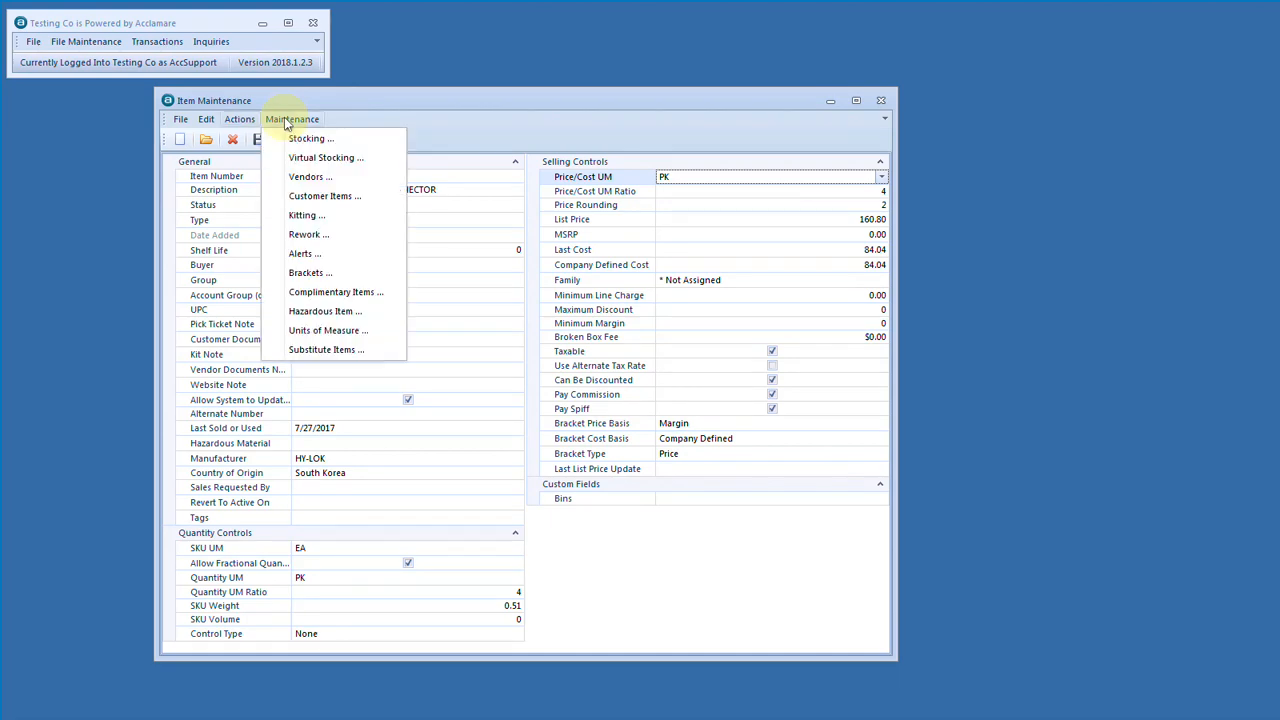
click(322, 196)
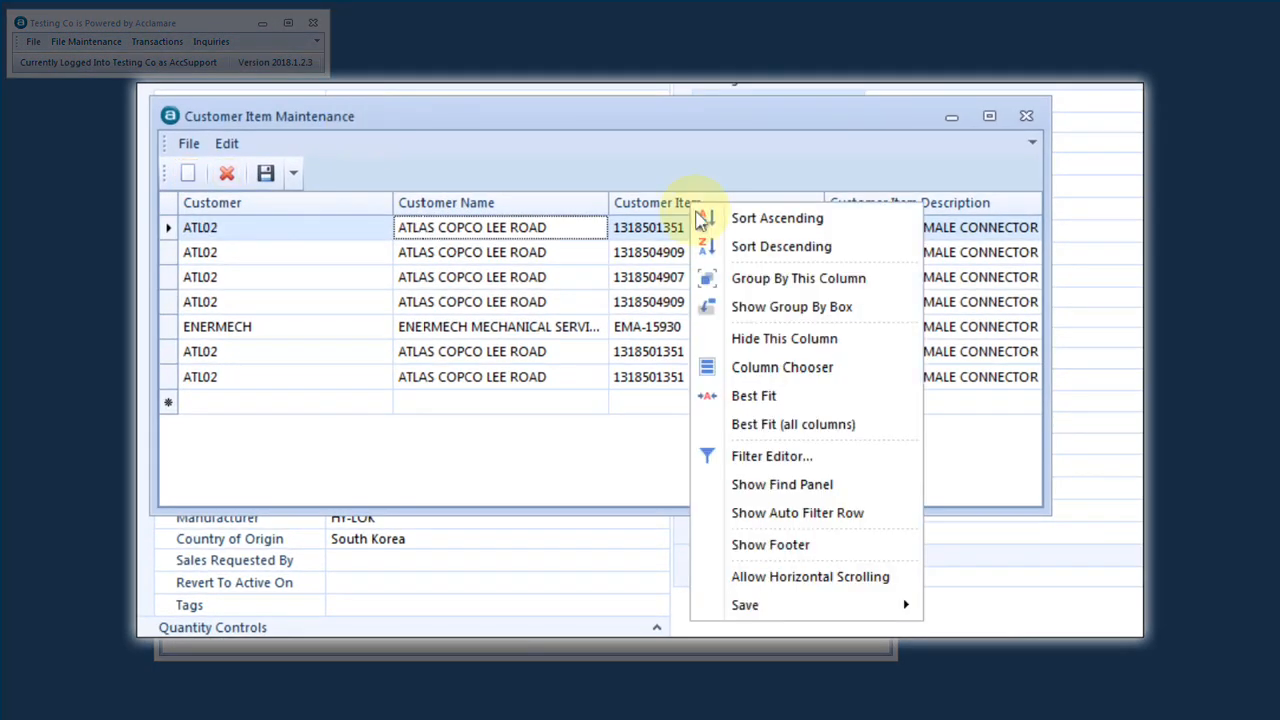
click(792, 370)
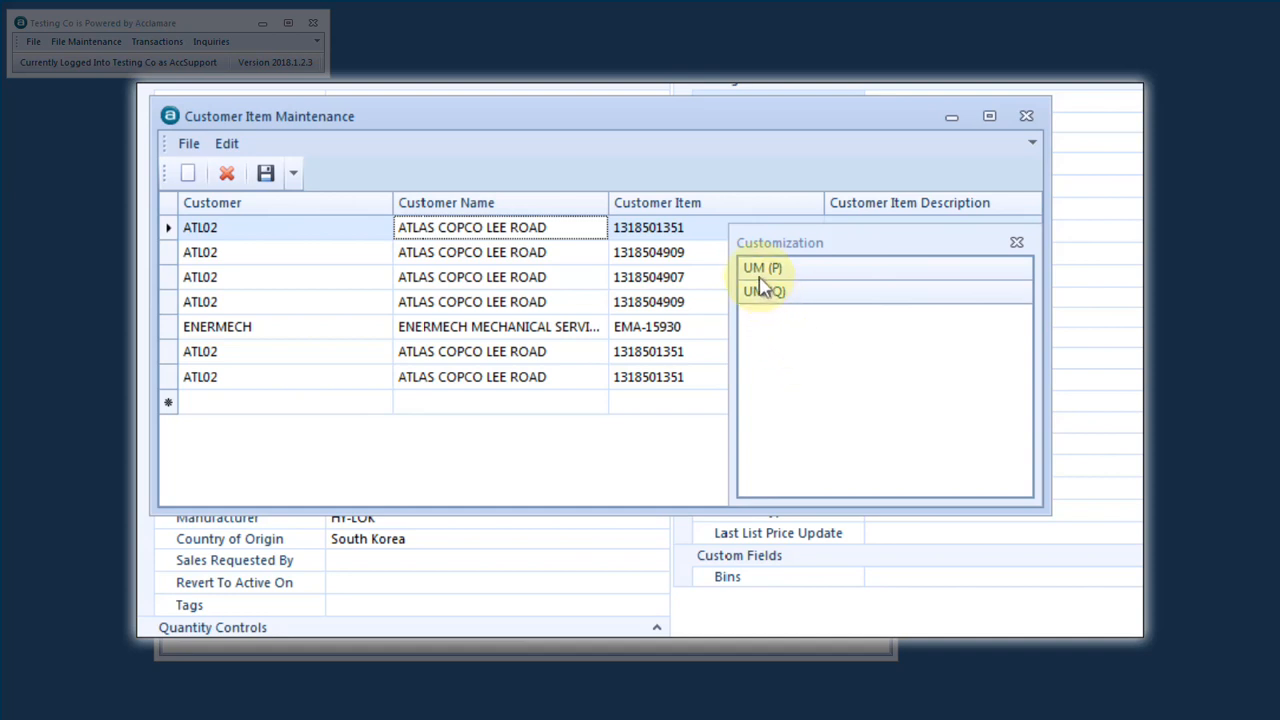
drag(760, 278, 990, 224)
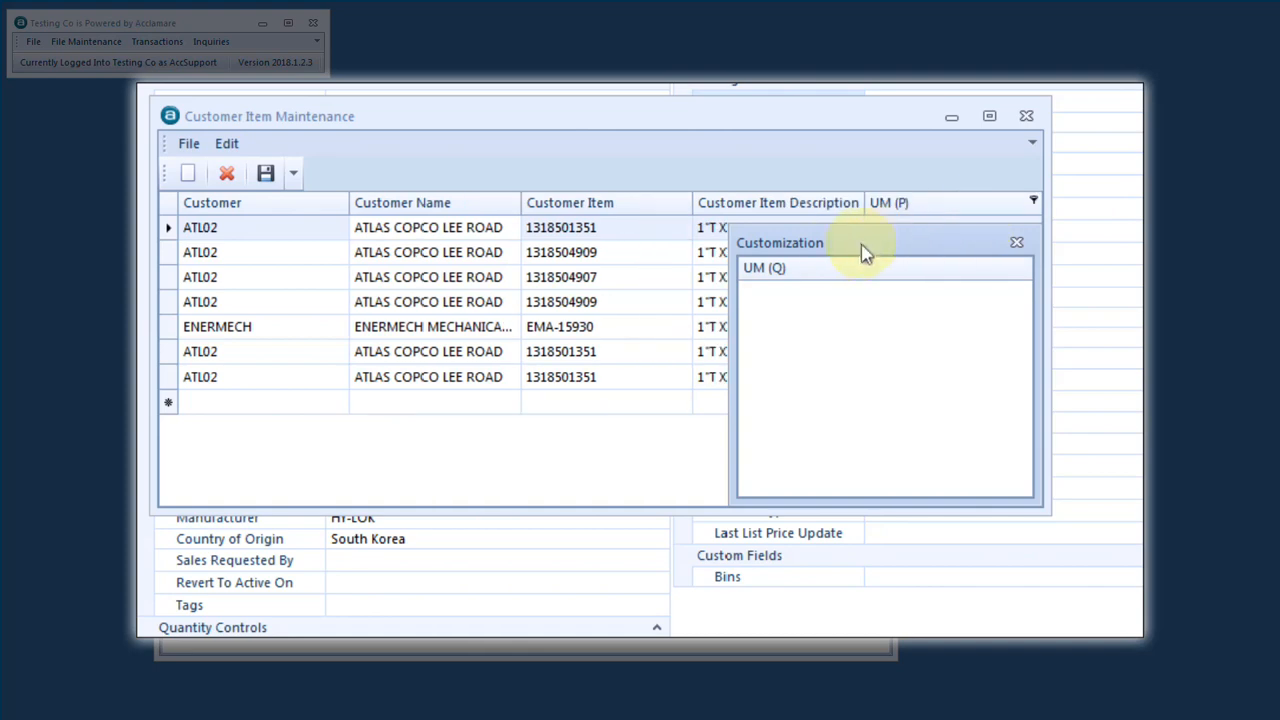
drag(808, 266, 1040, 210)
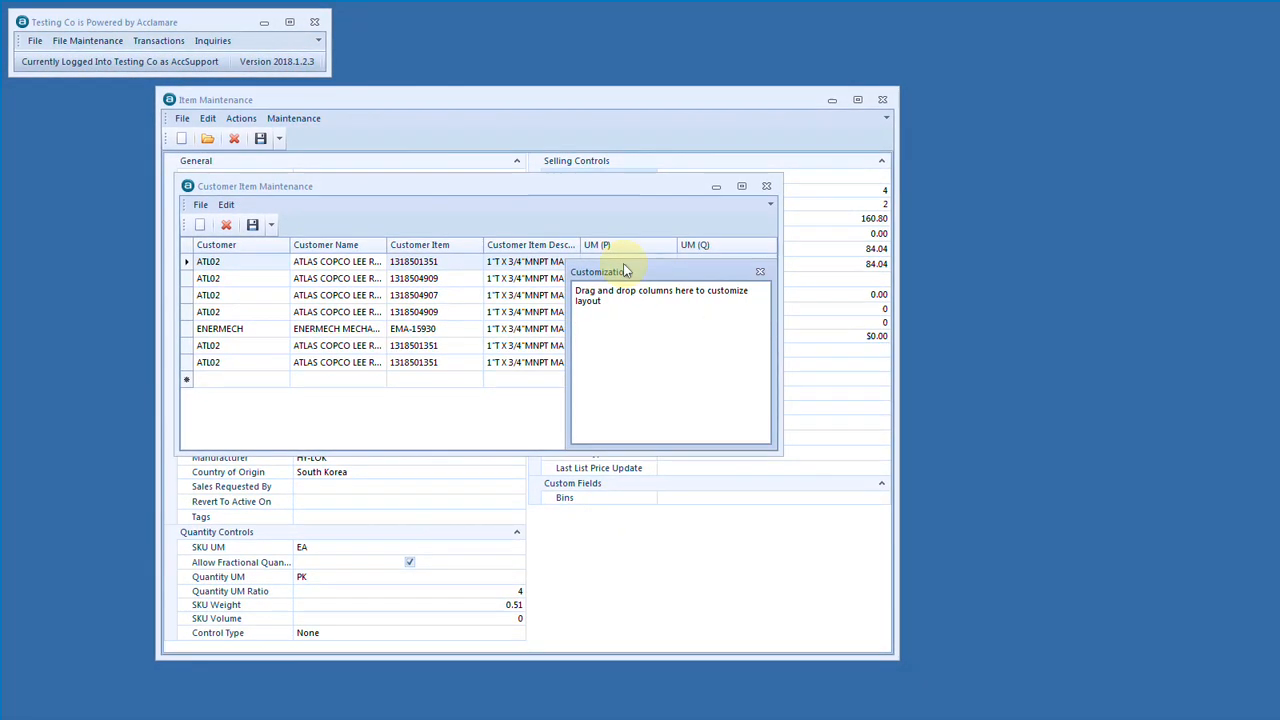
key(Escape)
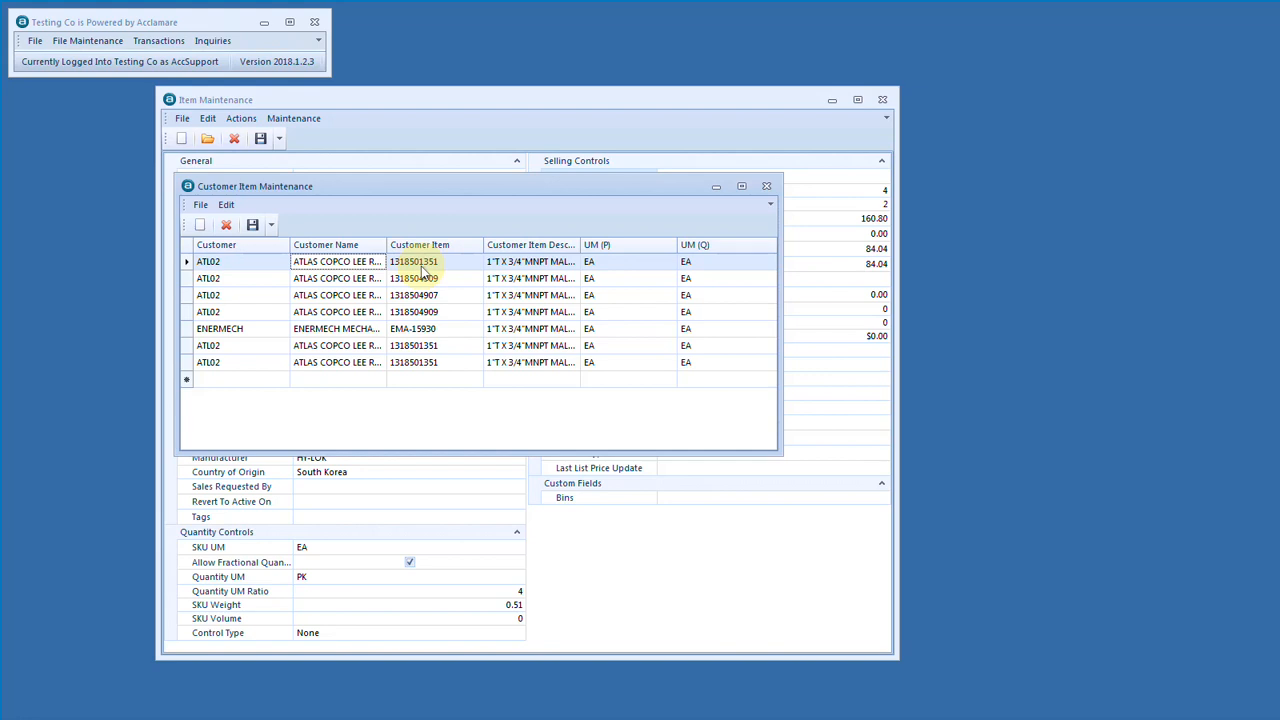
Step: Set the UM (P) of the first Atlas Copco Lee Road customer item to the alternate unit PR
key(Tab)
key(Tab)
key(Tab)
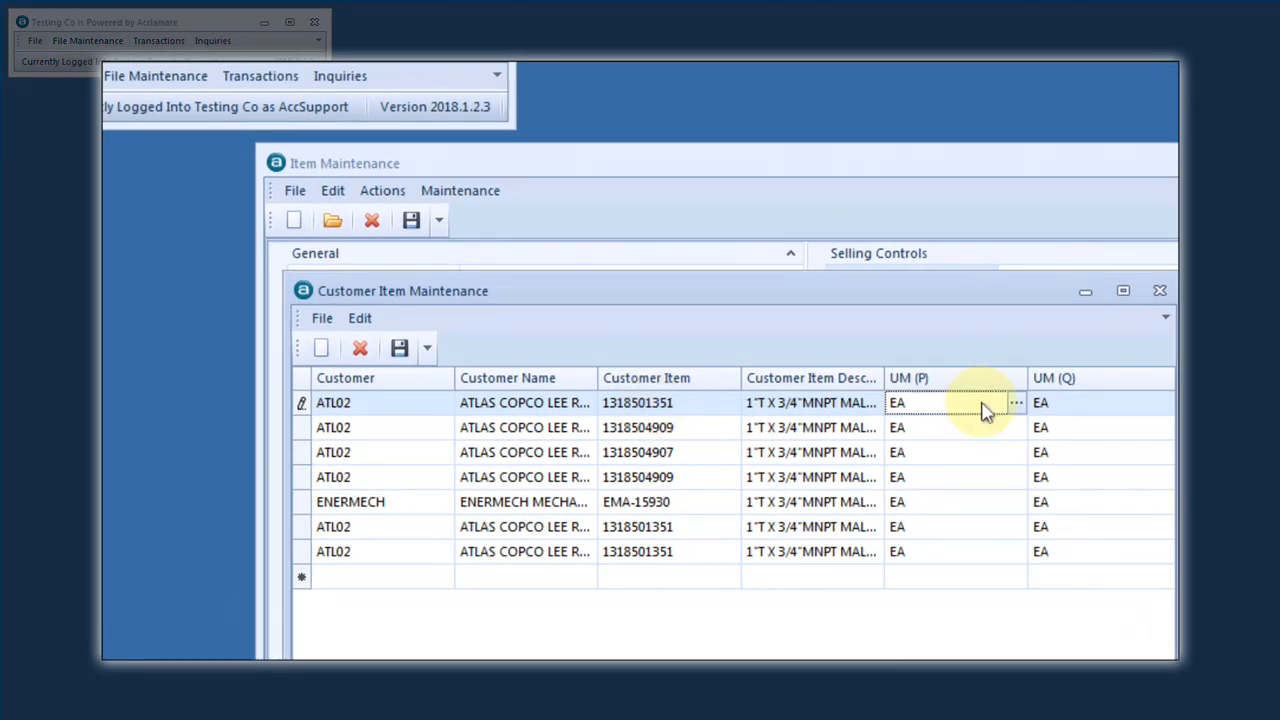
click(1015, 405)
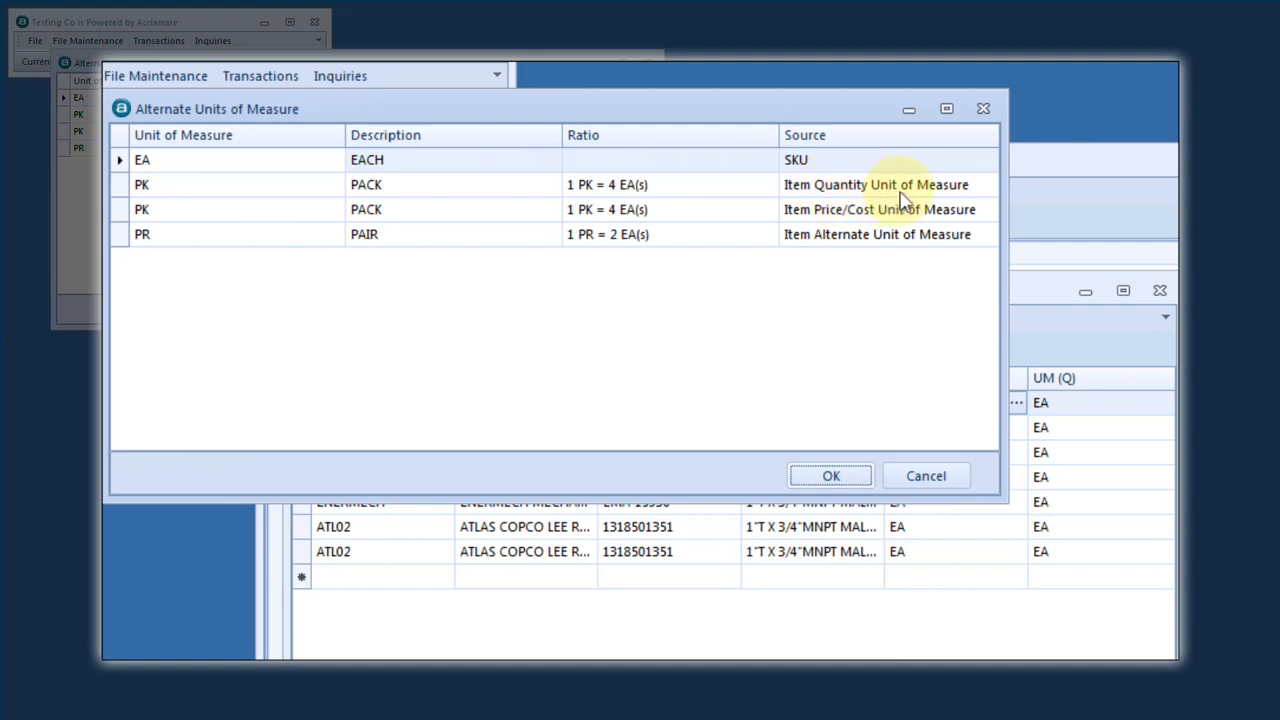
click(212, 248)
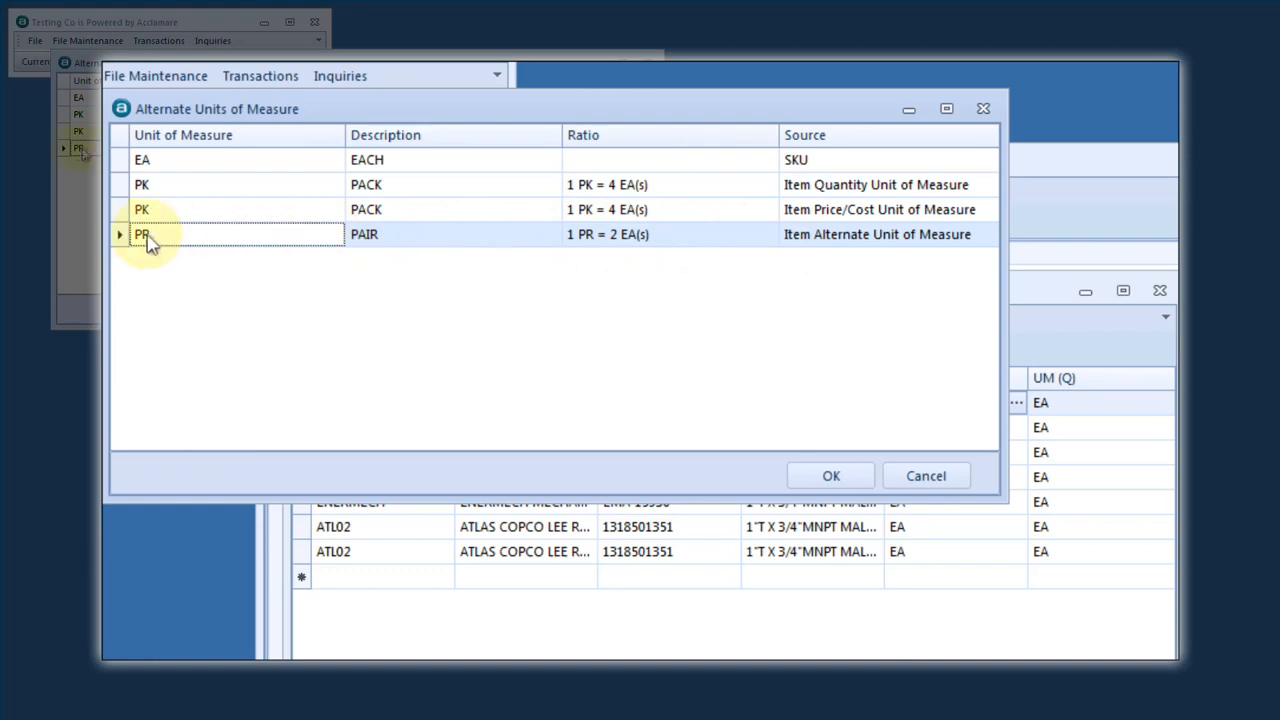
double_click(117, 233)
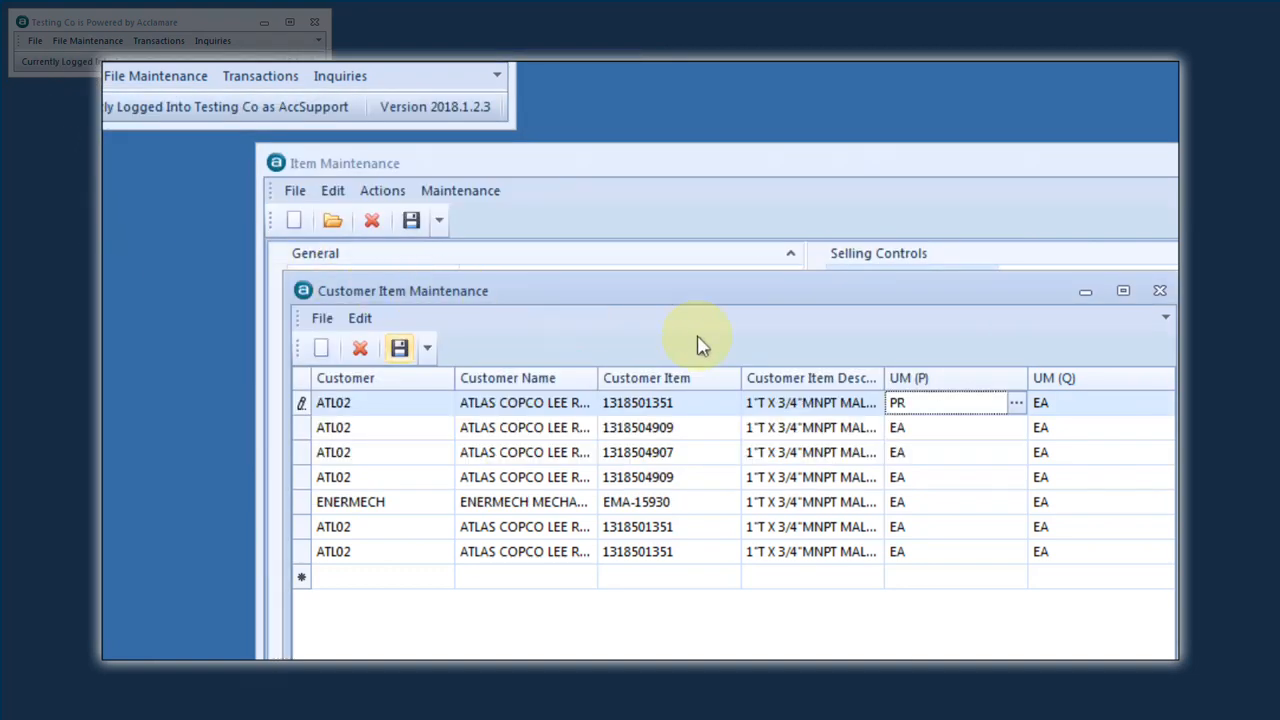
Step: Set the same customer item's UM (Q) to PR and close the customer item maintenance
click(1120, 406)
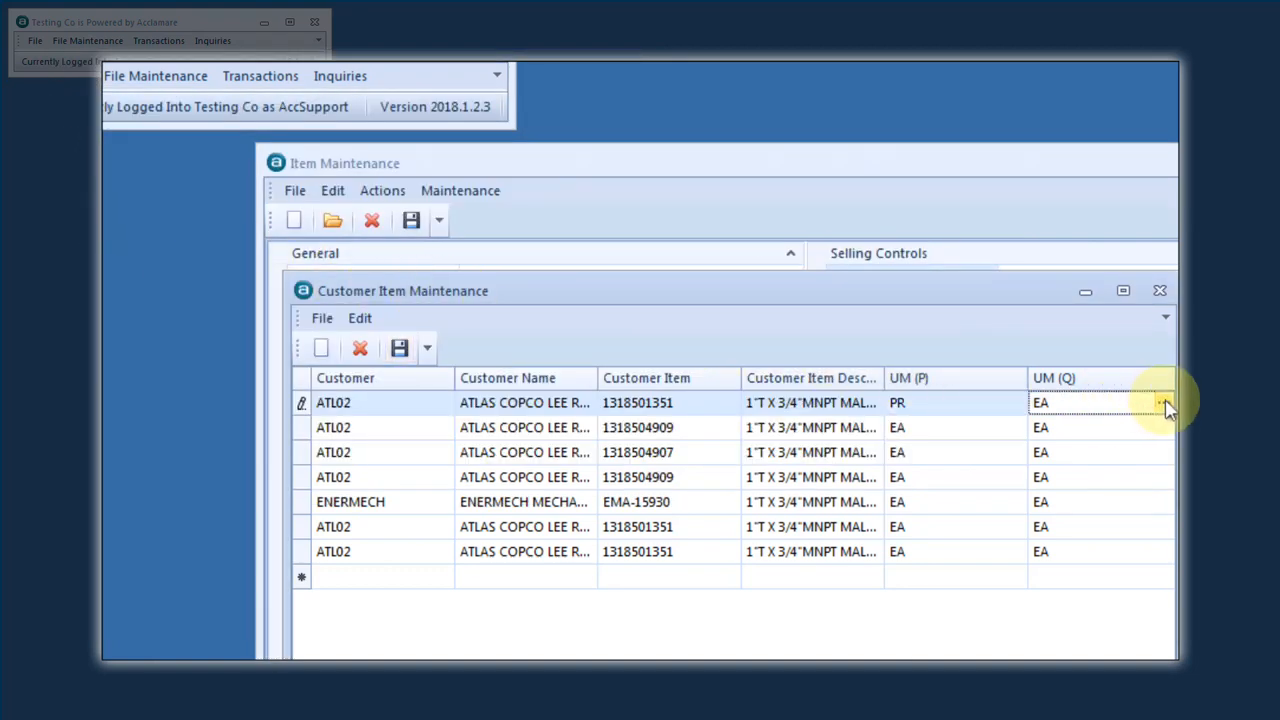
click(1164, 403)
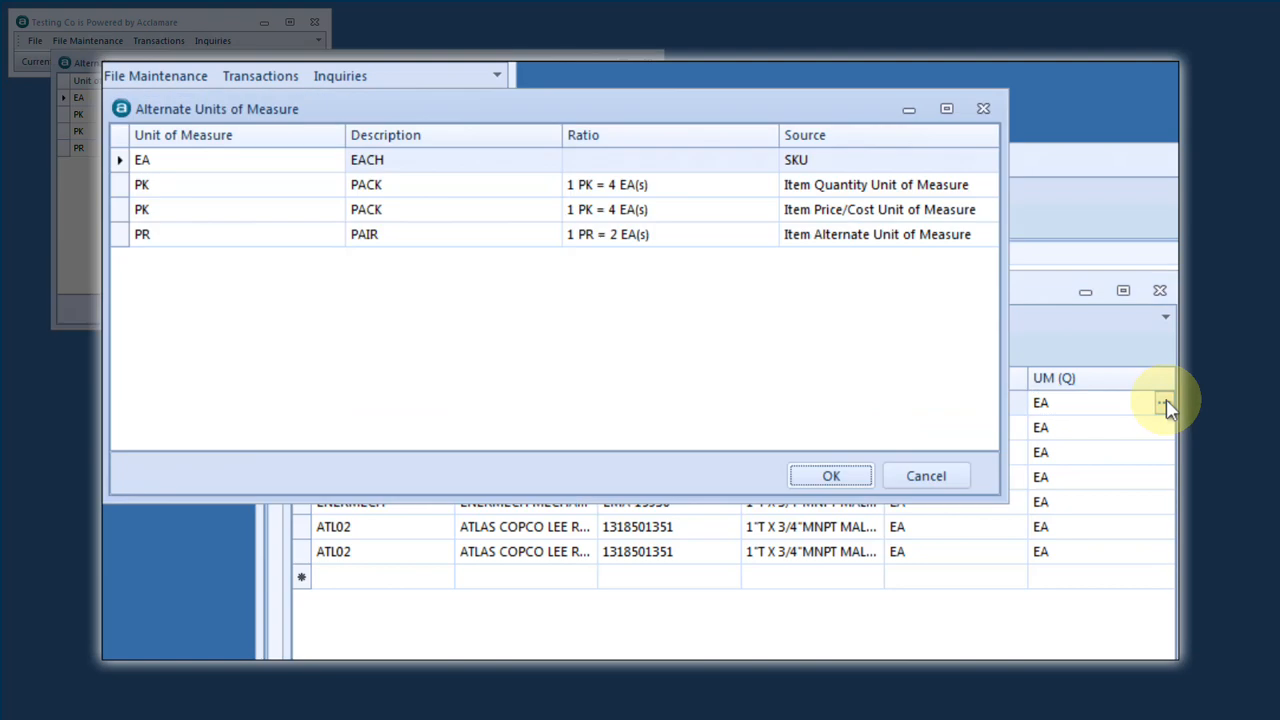
click(125, 246)
click(845, 484)
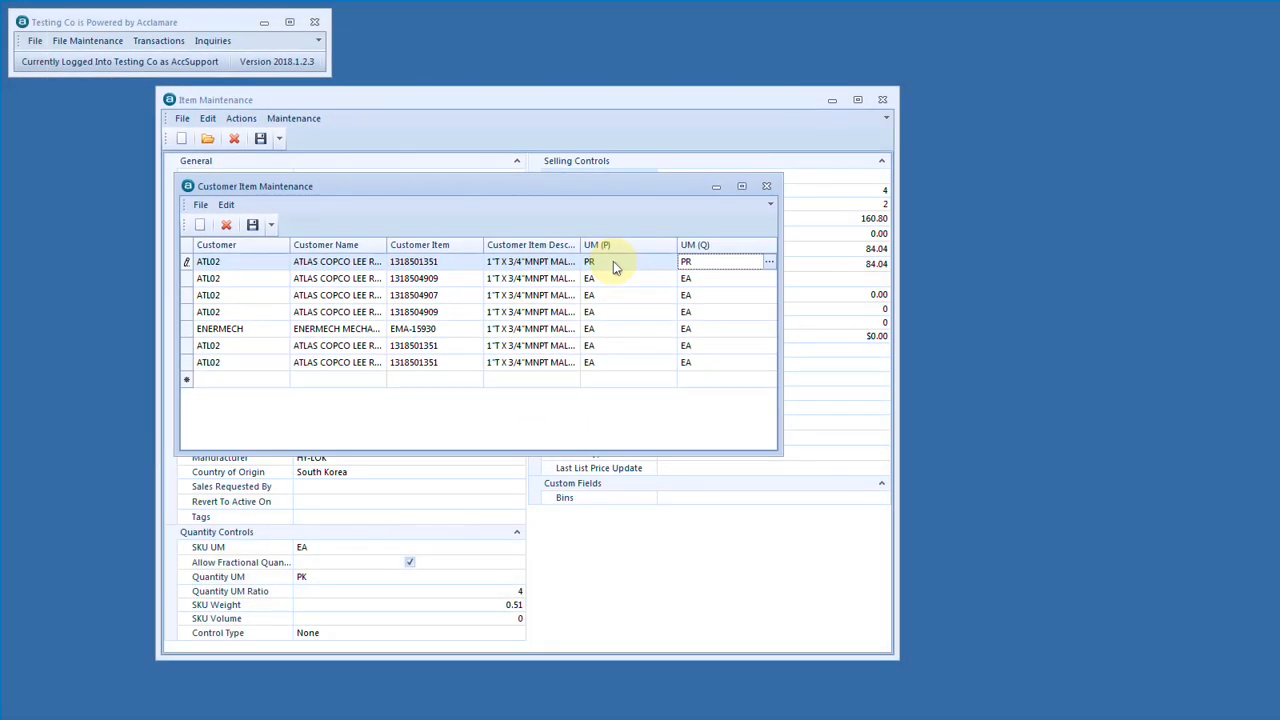
click(766, 186)
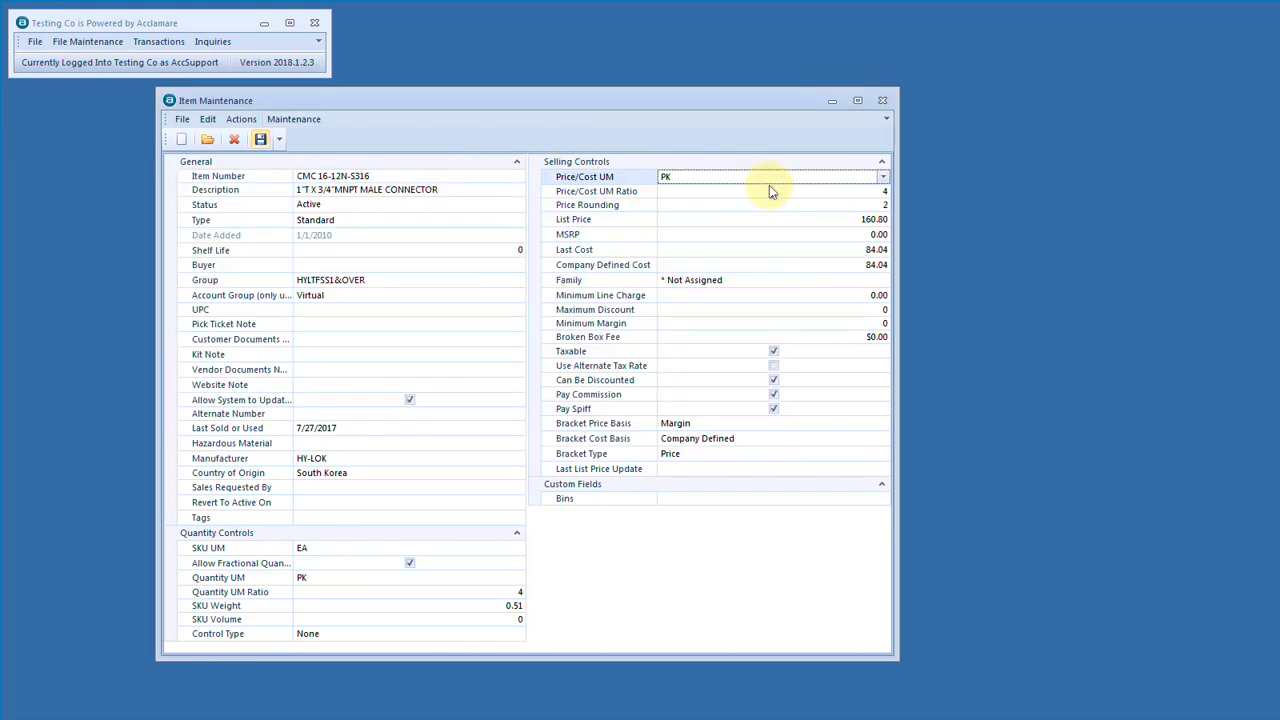
Step: Open the vendor maintenance for the item
key(alt+m)
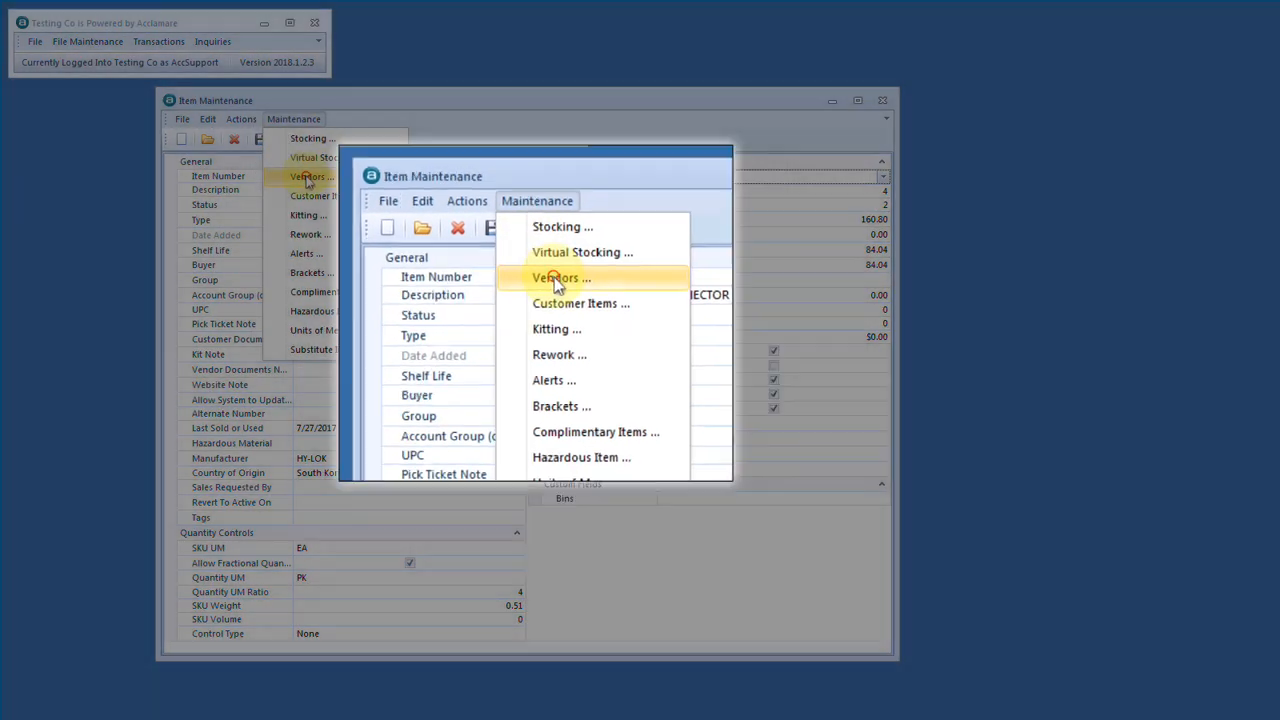
click(306, 176)
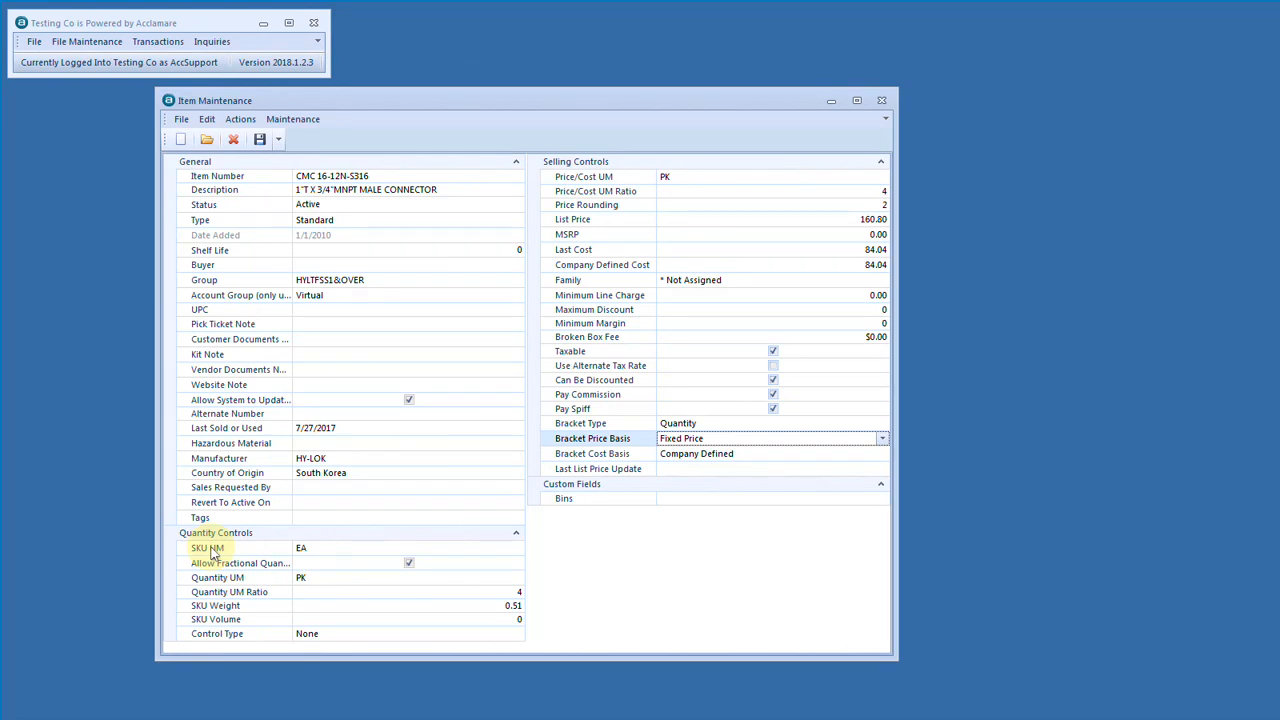
Step: Review the item's SKU UM, Quantity UM and Price/Cost UM fields
click(211, 550)
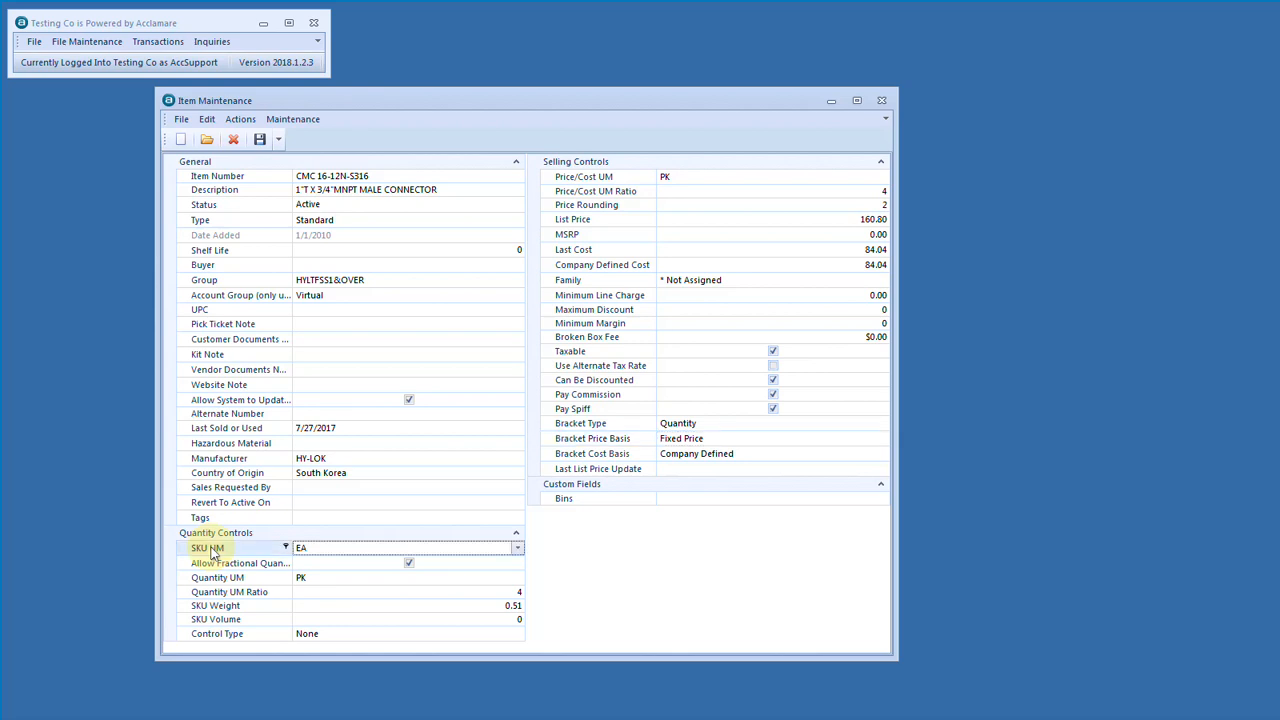
click(212, 580)
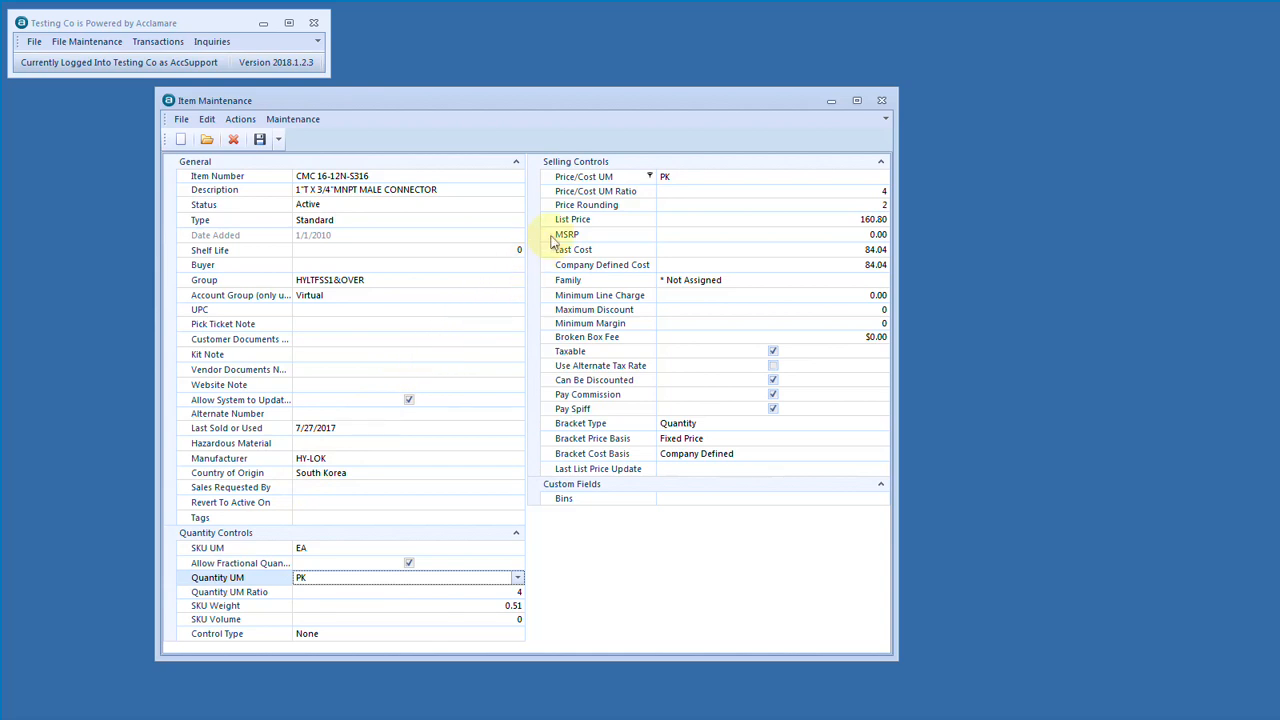
click(612, 180)
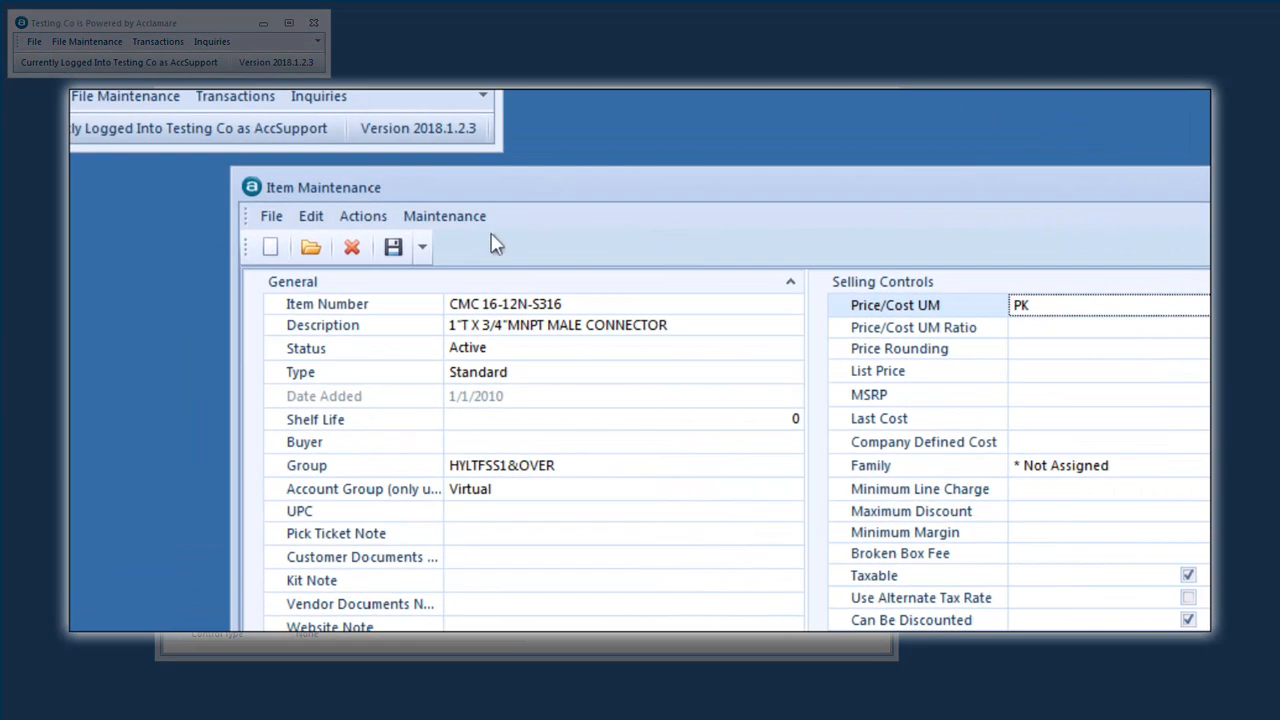
Step: Add price bracket 1 for the item with a quantity of 2 PK and a fixed price of 50.00
click(444, 216)
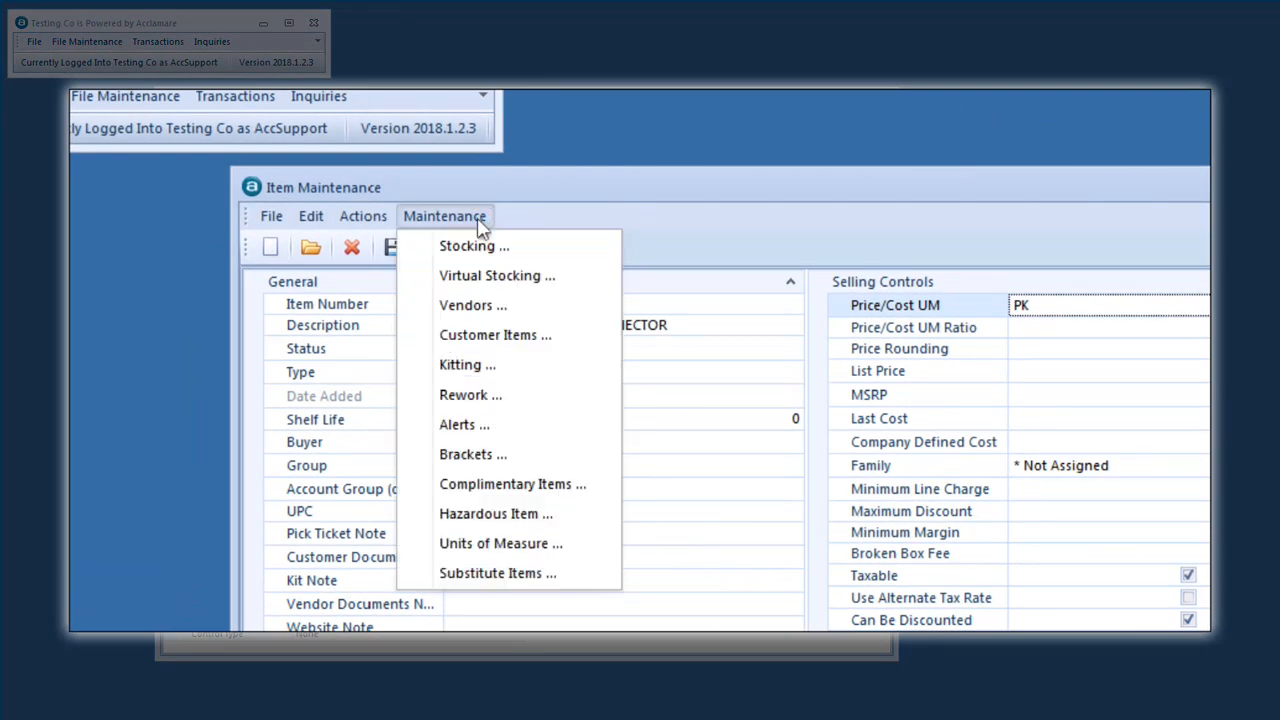
click(484, 456)
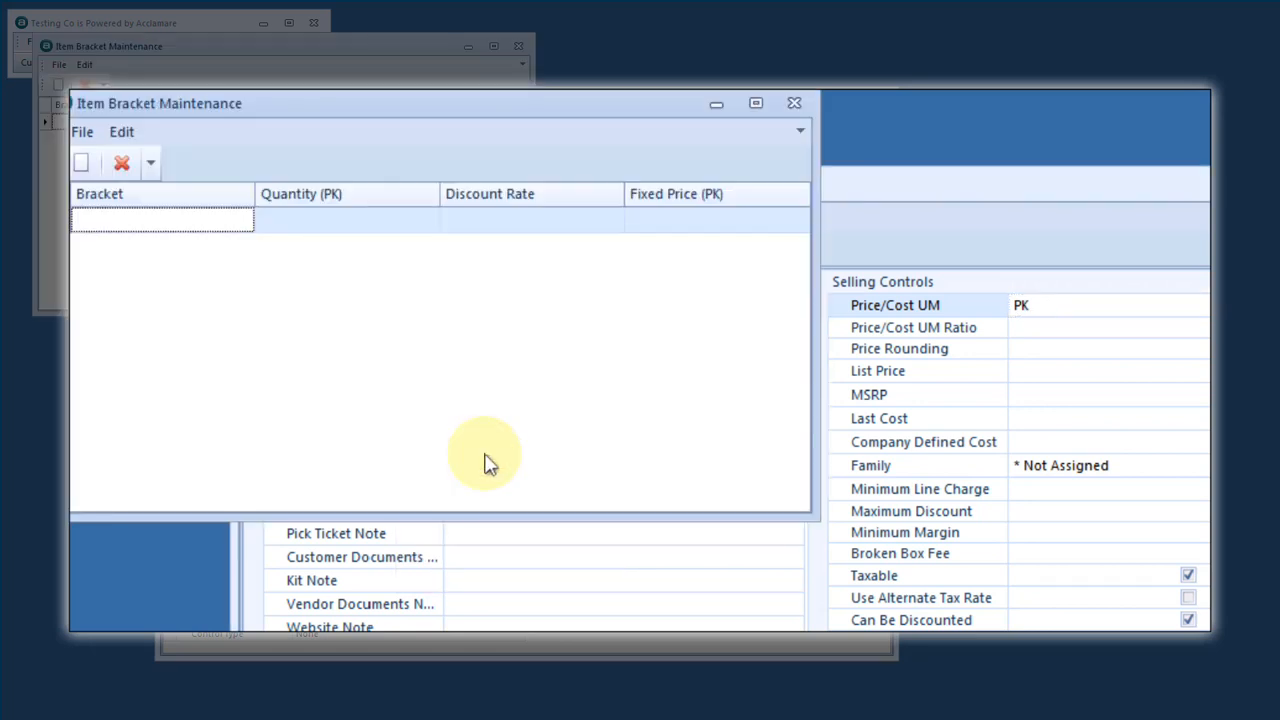
click(83, 163)
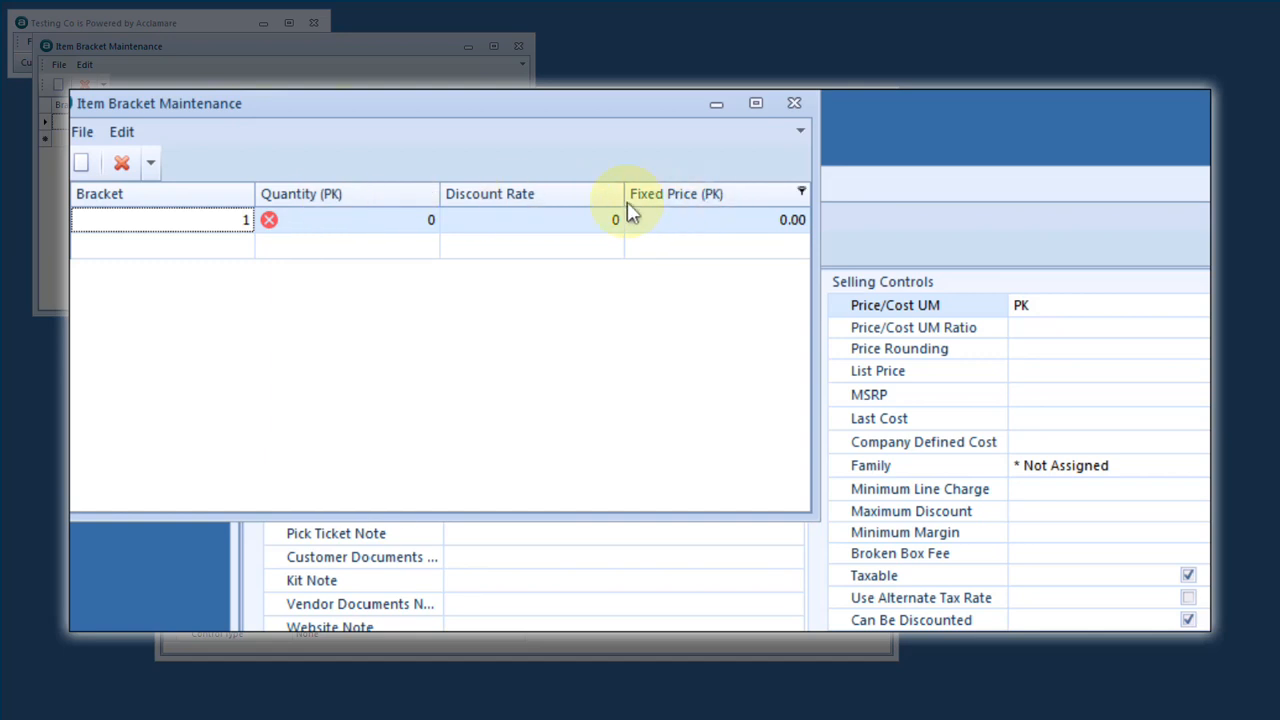
click(378, 232)
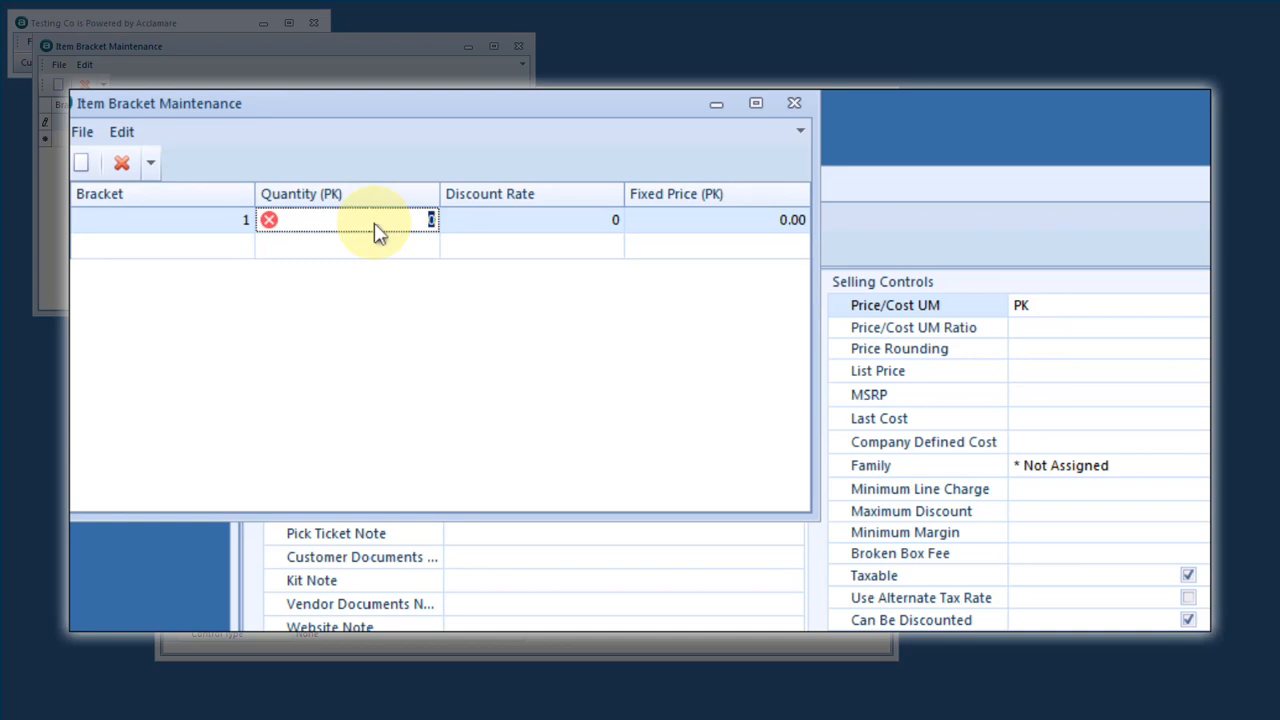
text(2)
key(Tab)
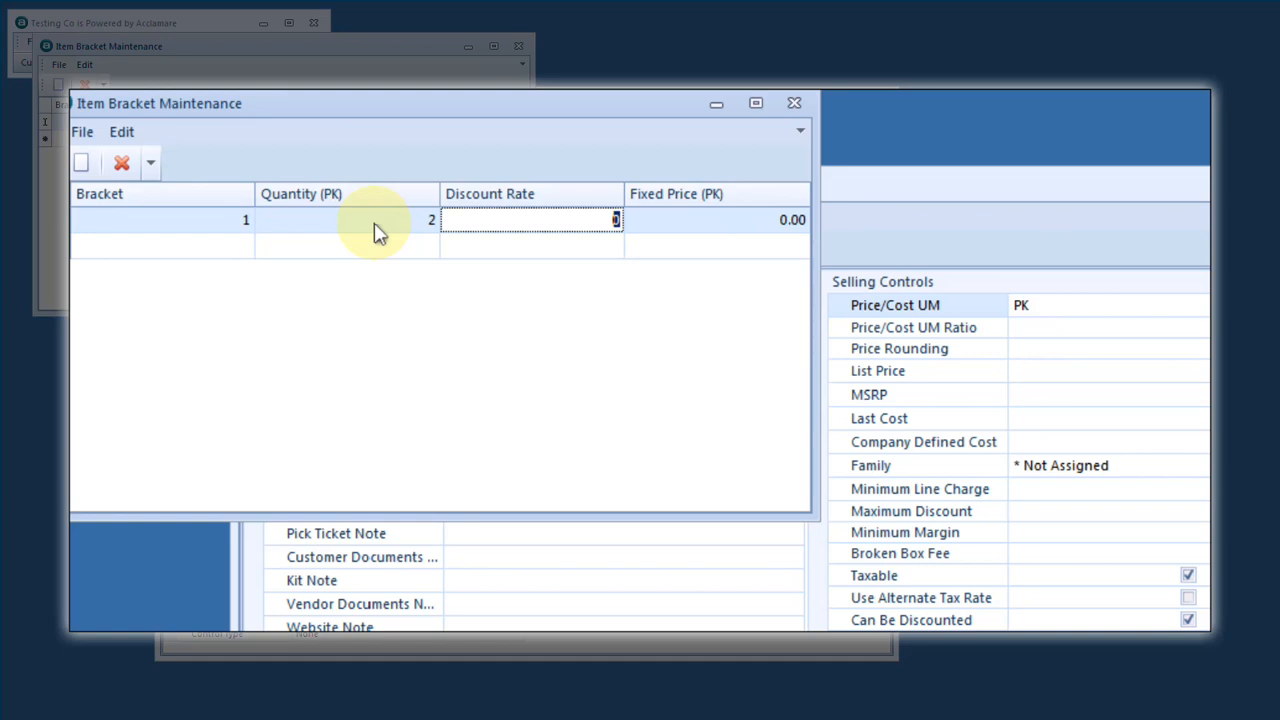
key(Tab)
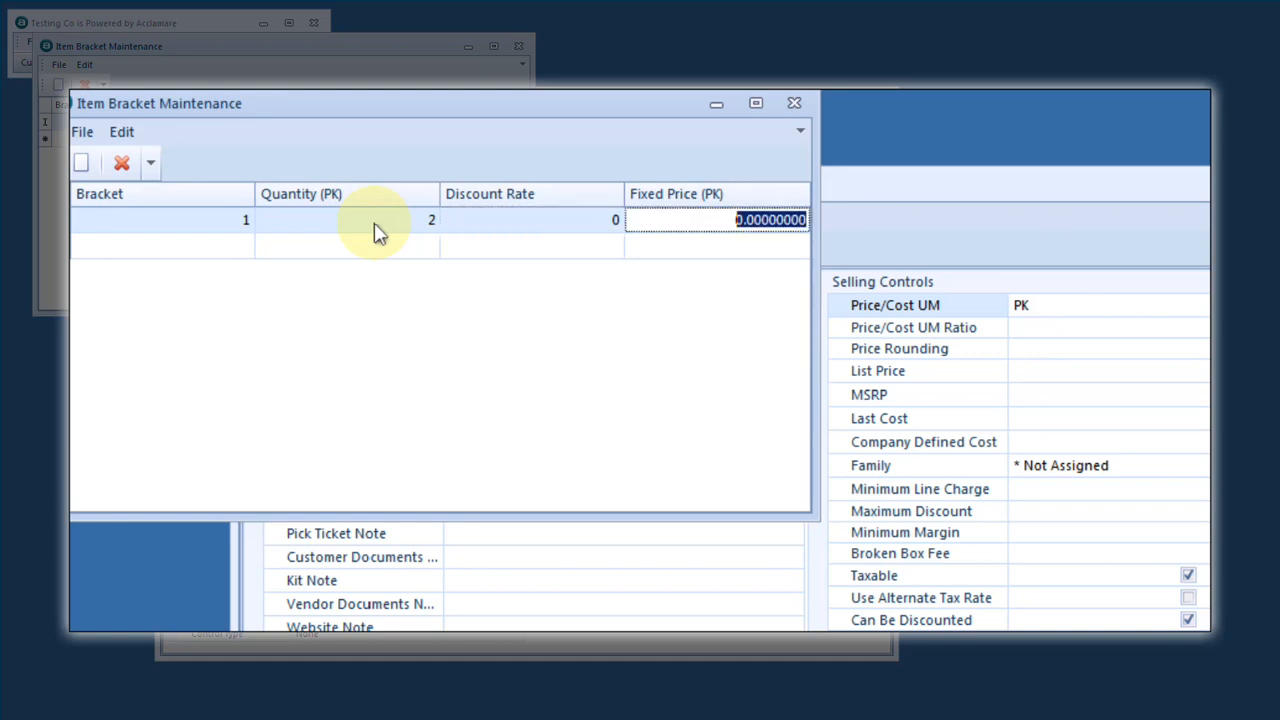
text(50)
key(Tab)
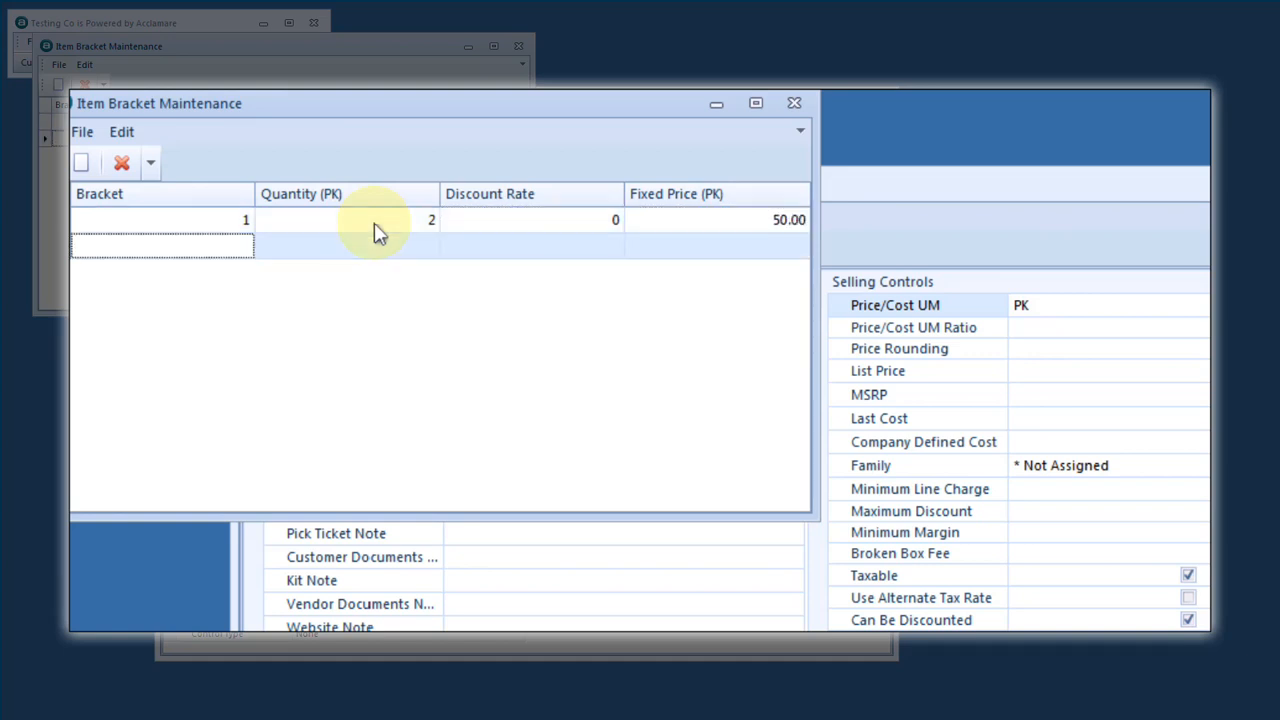
Step: Add price bracket 2 for the item with a quantity of 5 PK and a fixed price of 47.00
click(400, 256)
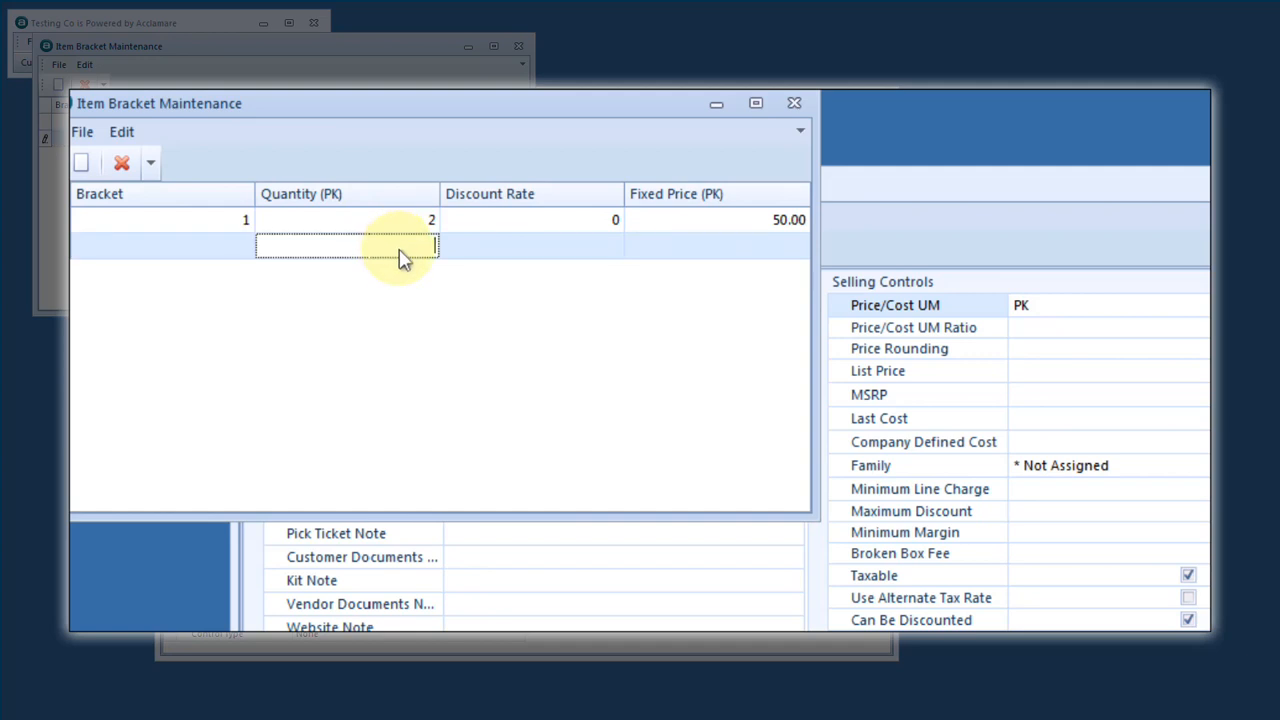
text(5)
key(Tab)
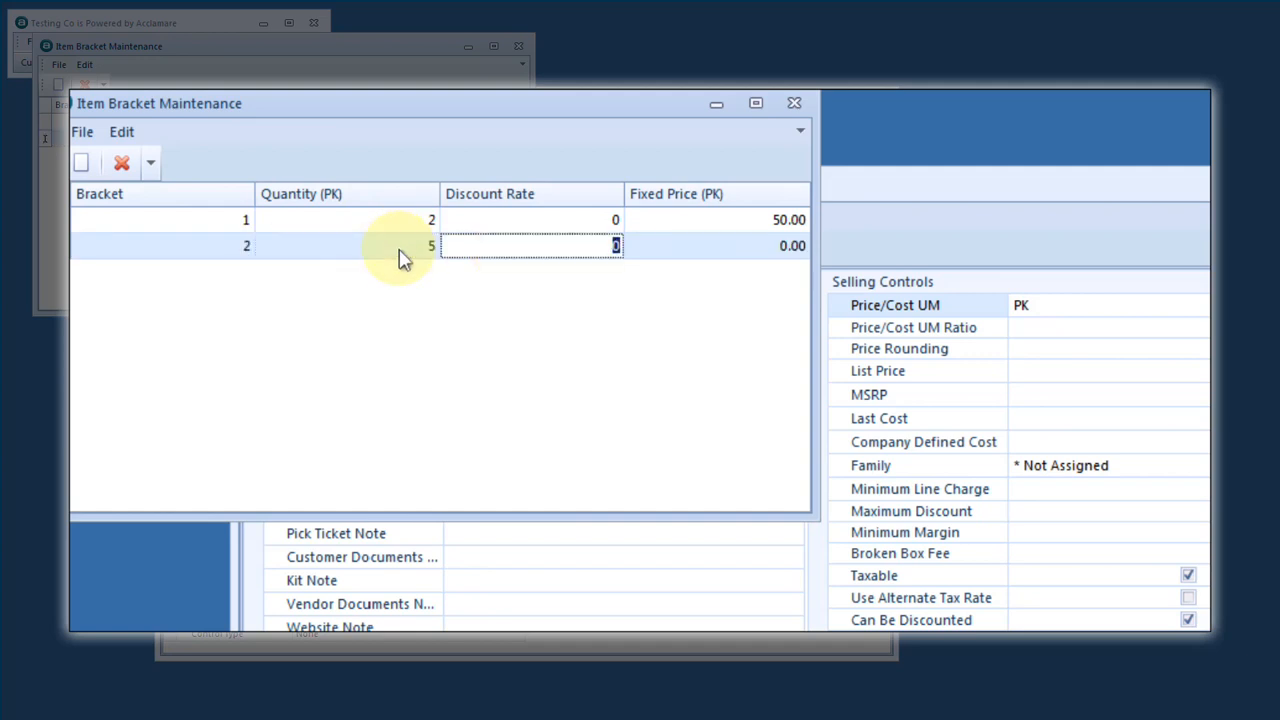
key(Tab)
text(47)
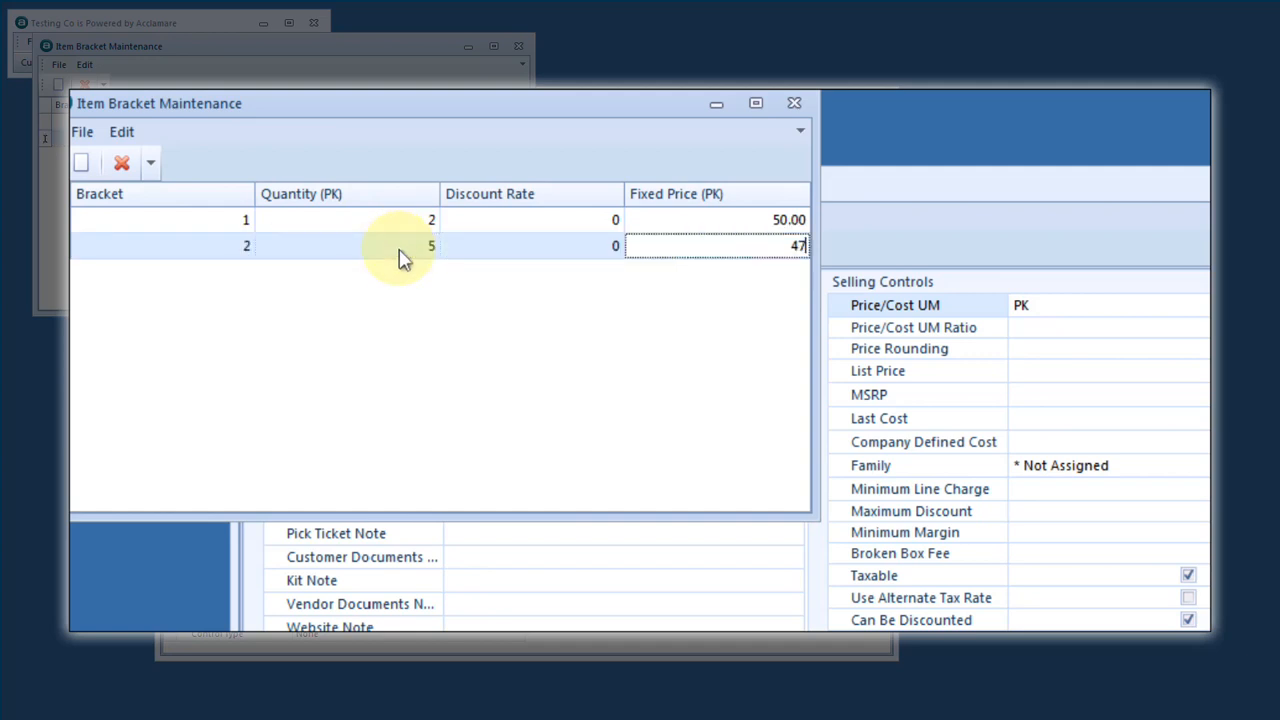
key(Tab)
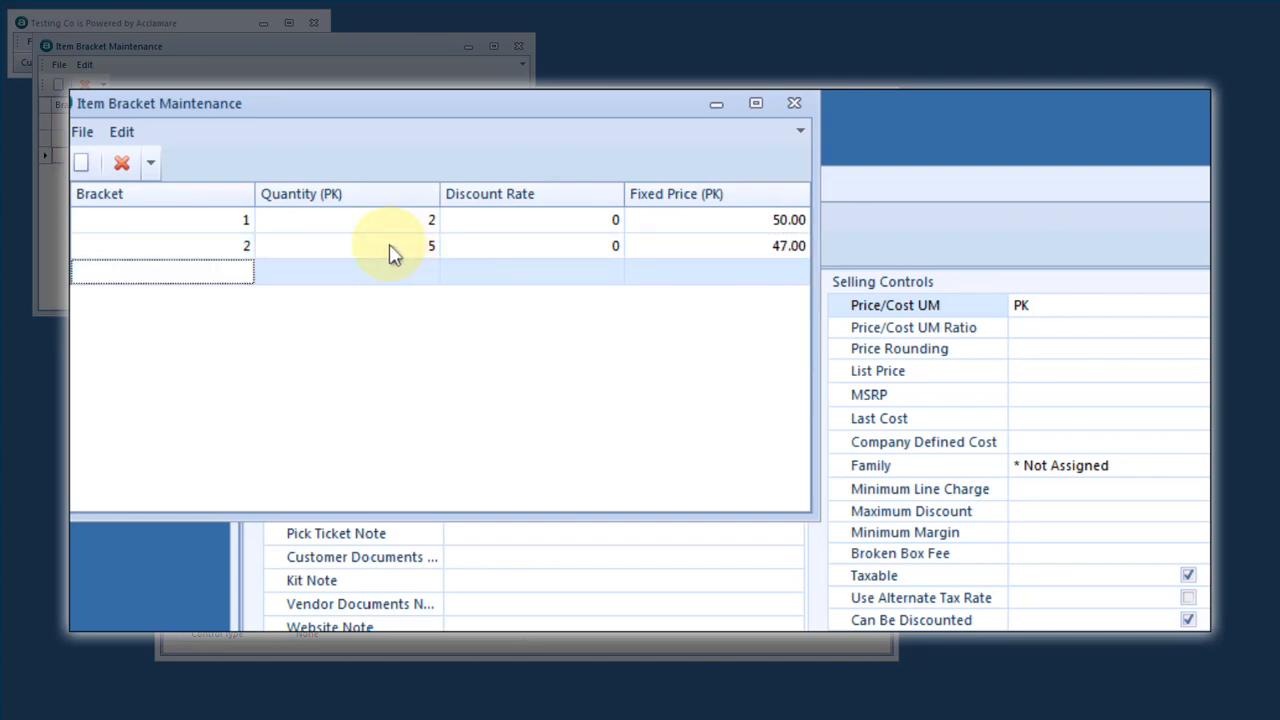
click(391, 247)
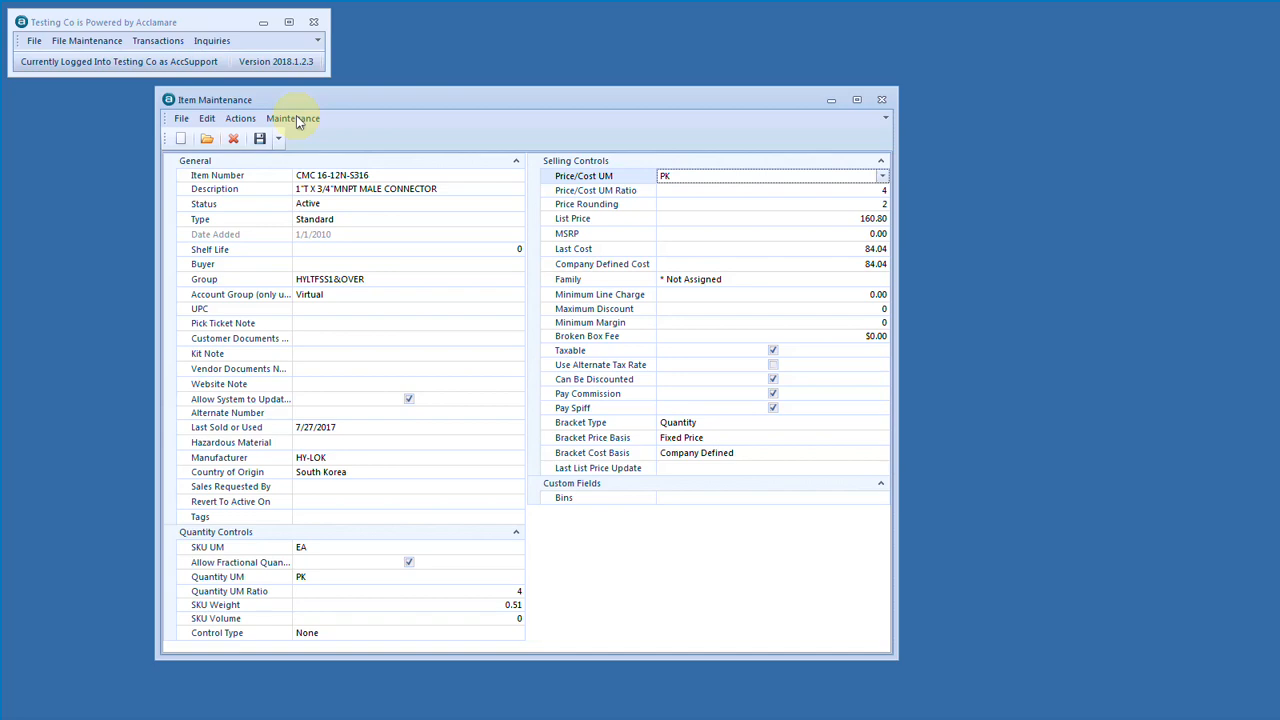
Step: Add CMC 10-12N-BRAS as the first component line of the item's kit, close the kit maintenance and save the item
click(295, 119)
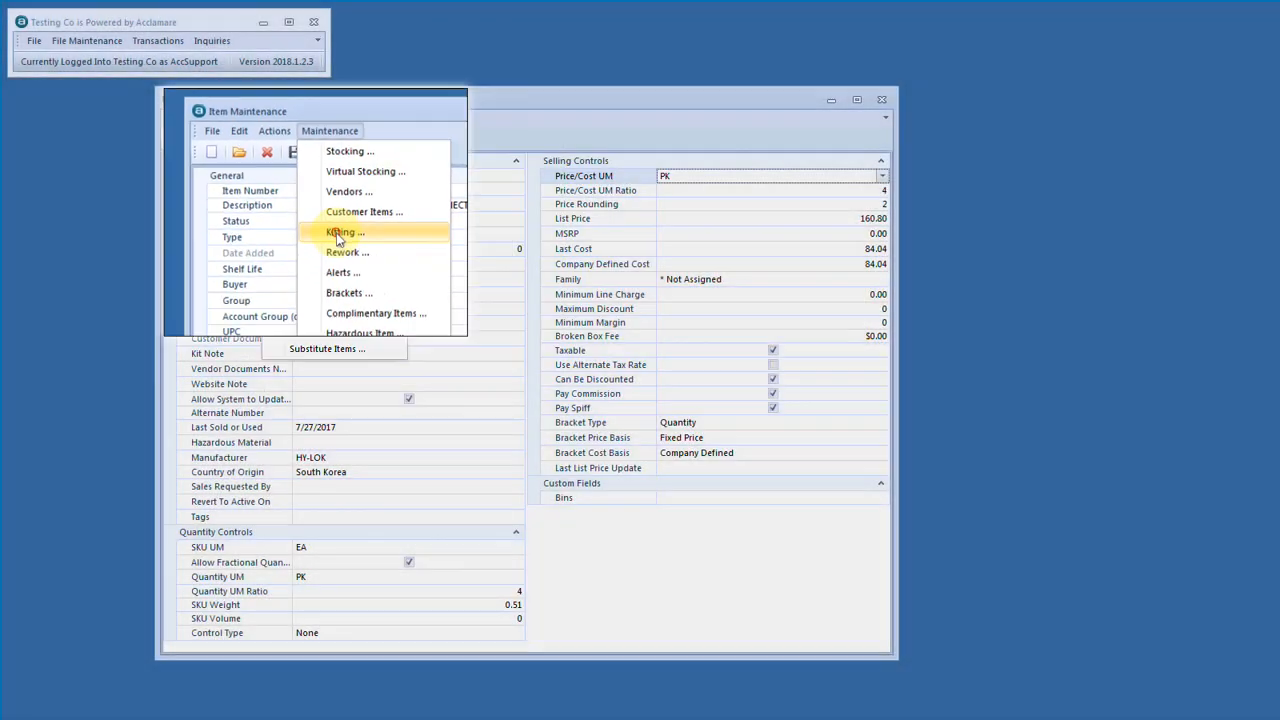
click(338, 233)
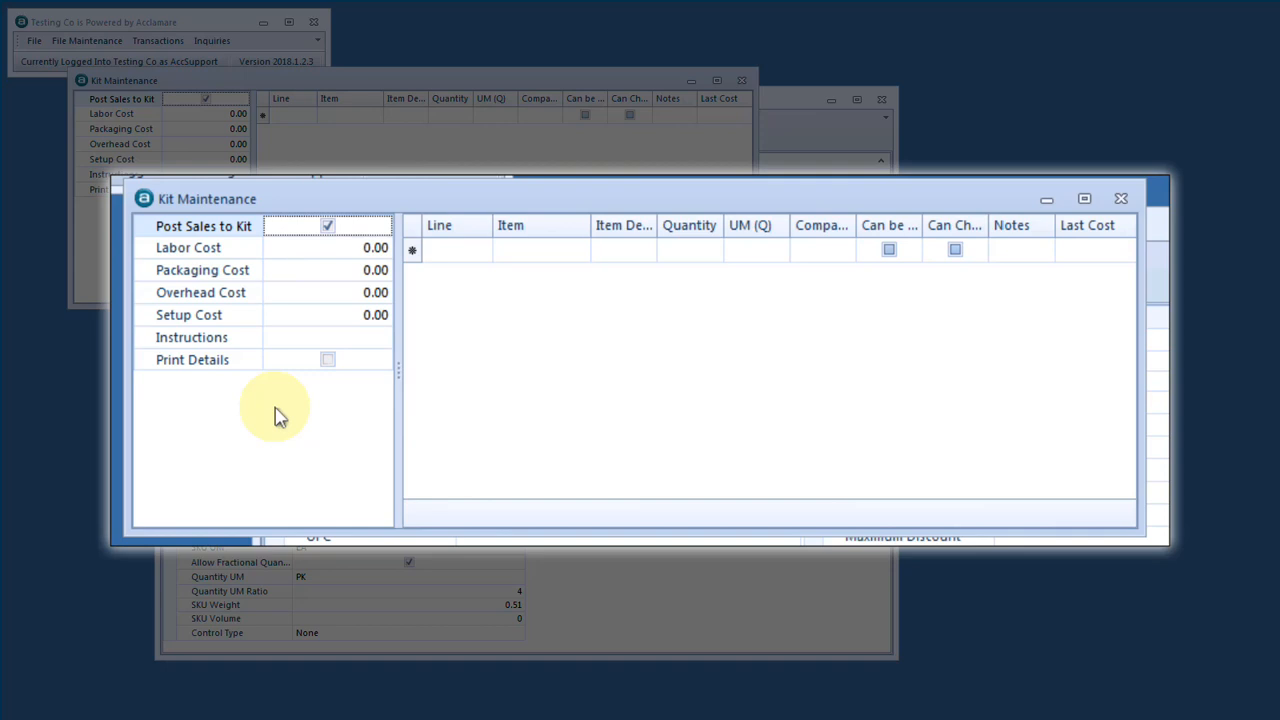
click(502, 255)
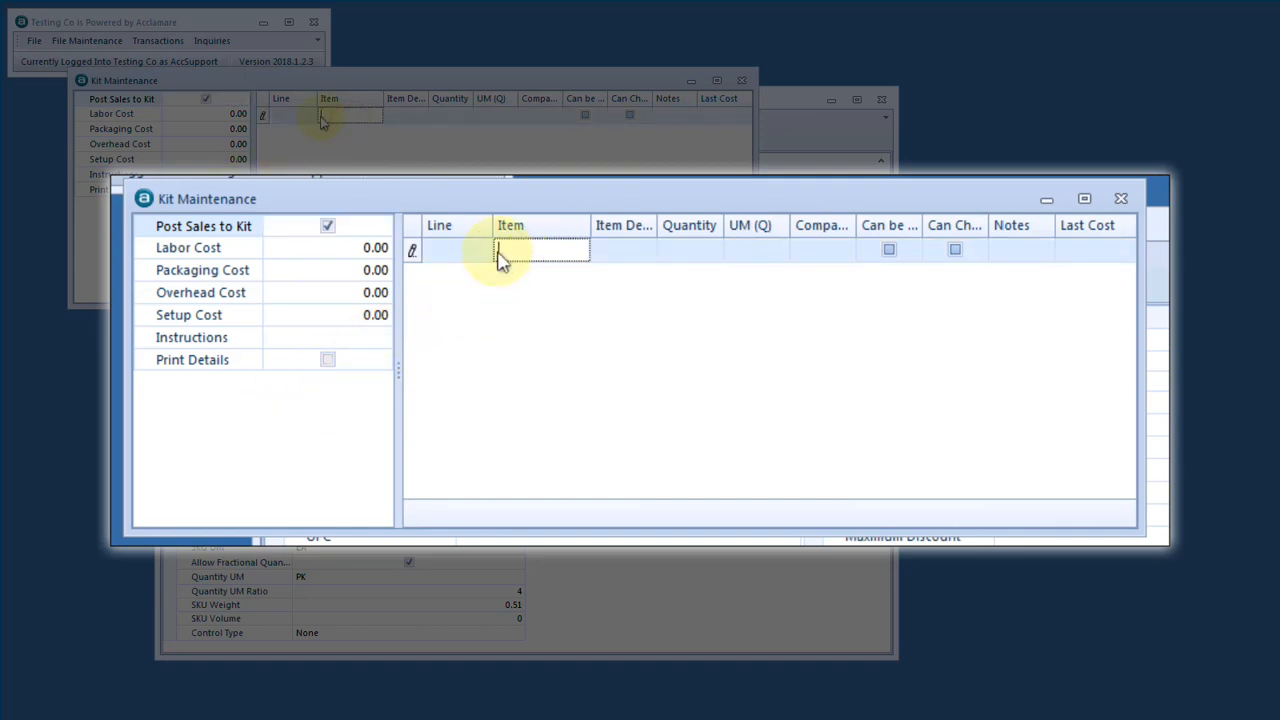
text(cmd)
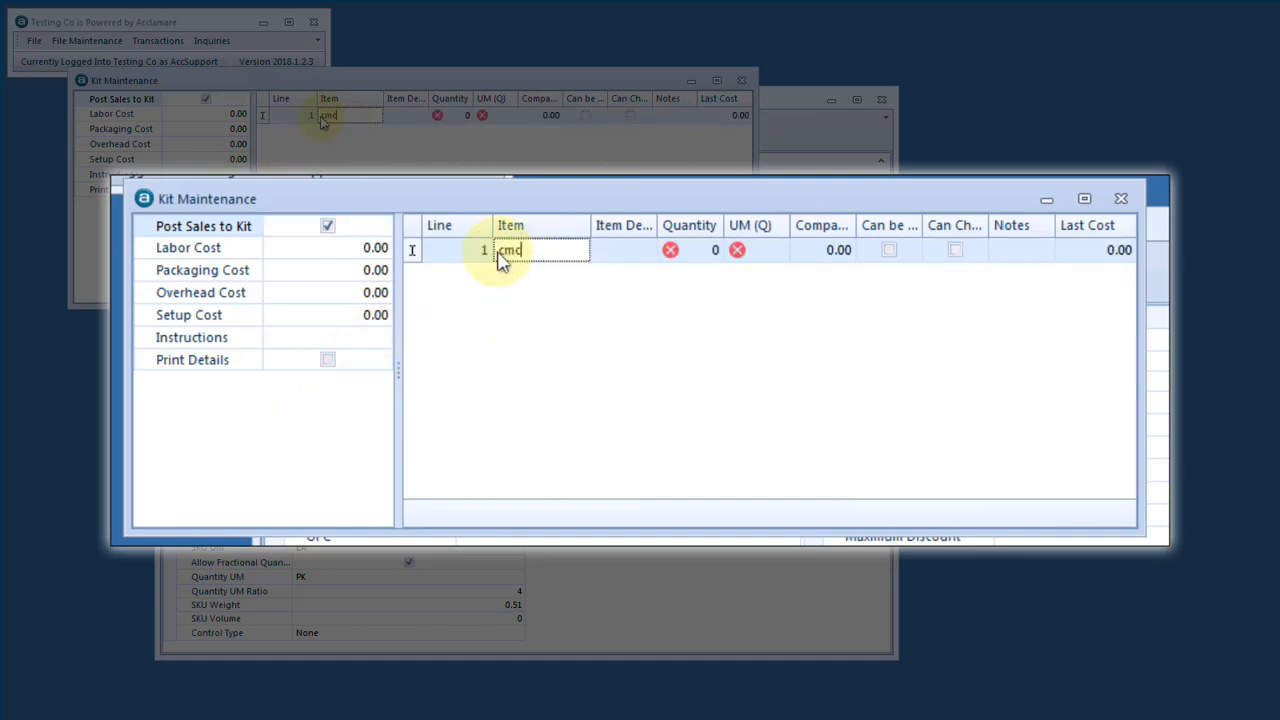
key(BackSpace)
text(c)
key(Tab)
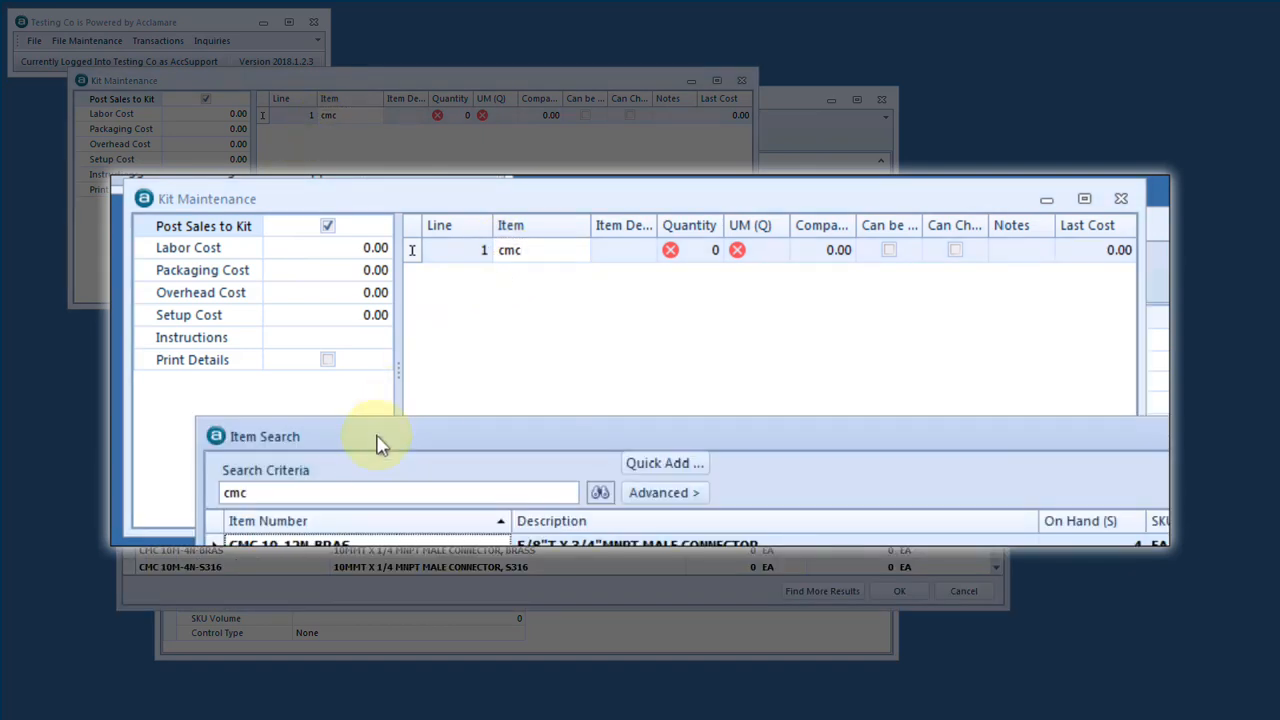
double_click(307, 544)
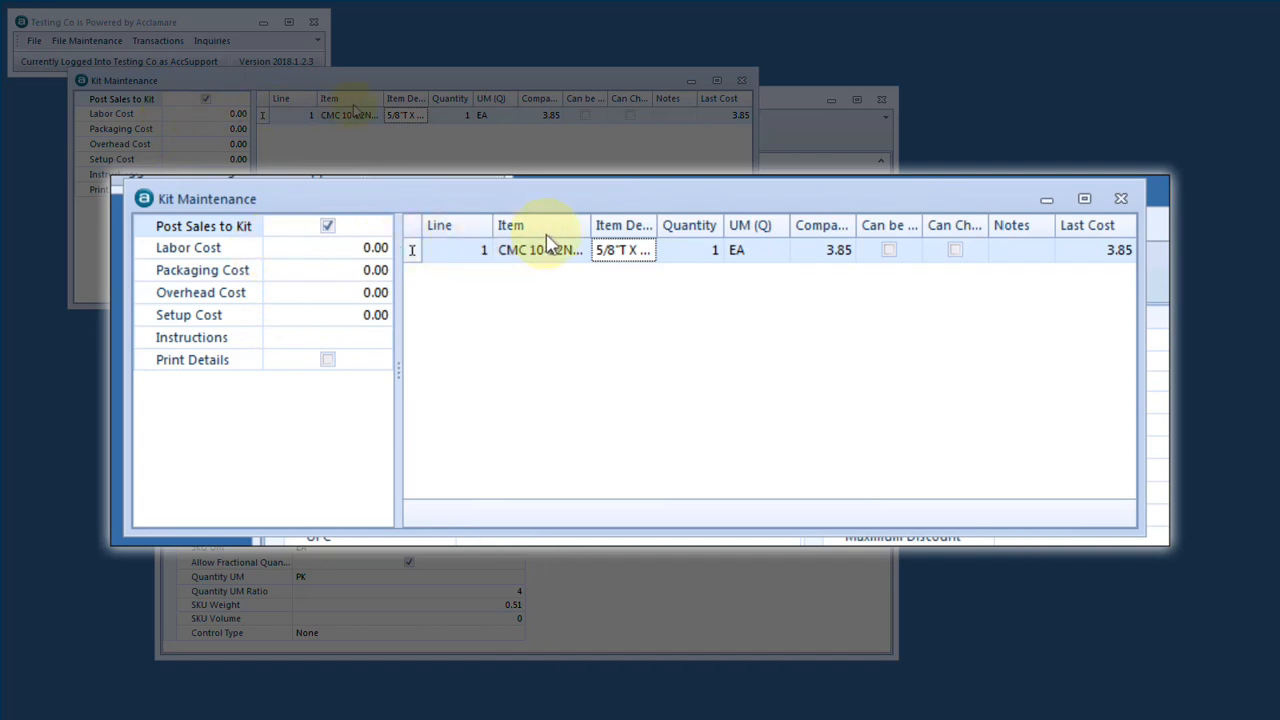
drag(591, 230, 680, 232)
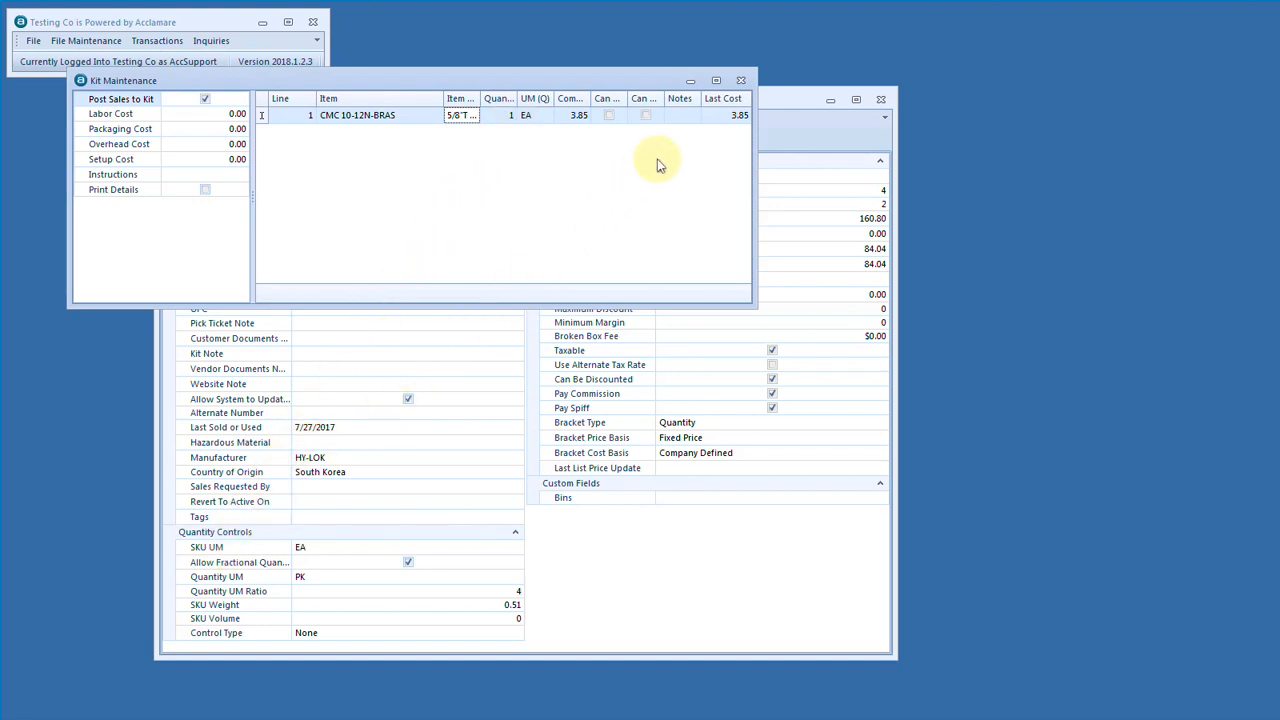
click(740, 80)
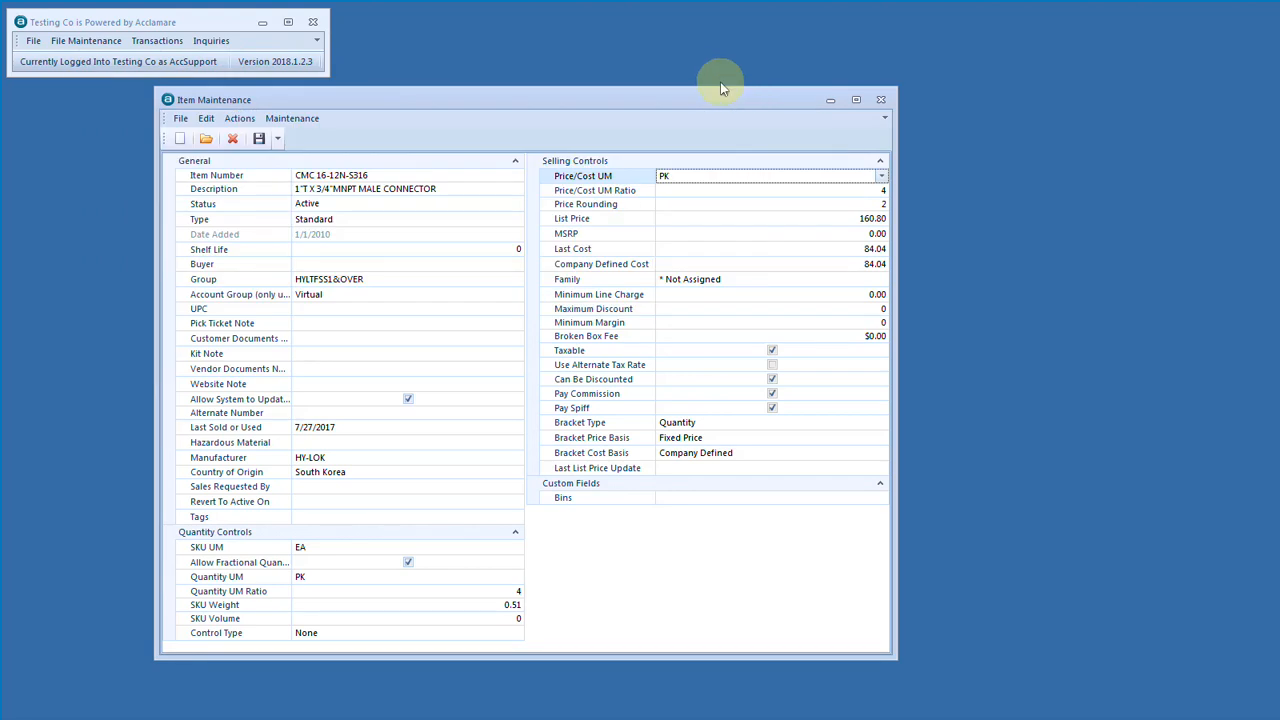
click(259, 139)
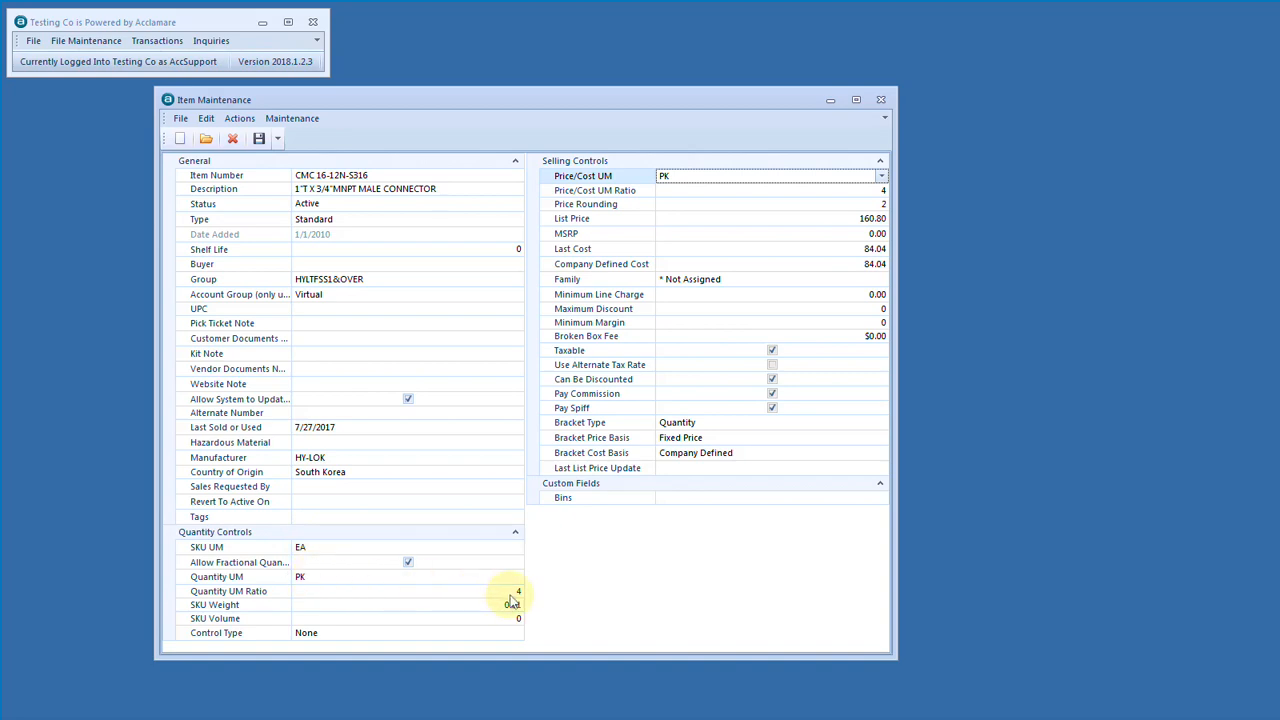
Step: Create a new kit order for item CMC 16-12N-S316 and examine the component line's quantity against the kit's quantity and UM
click(157, 40)
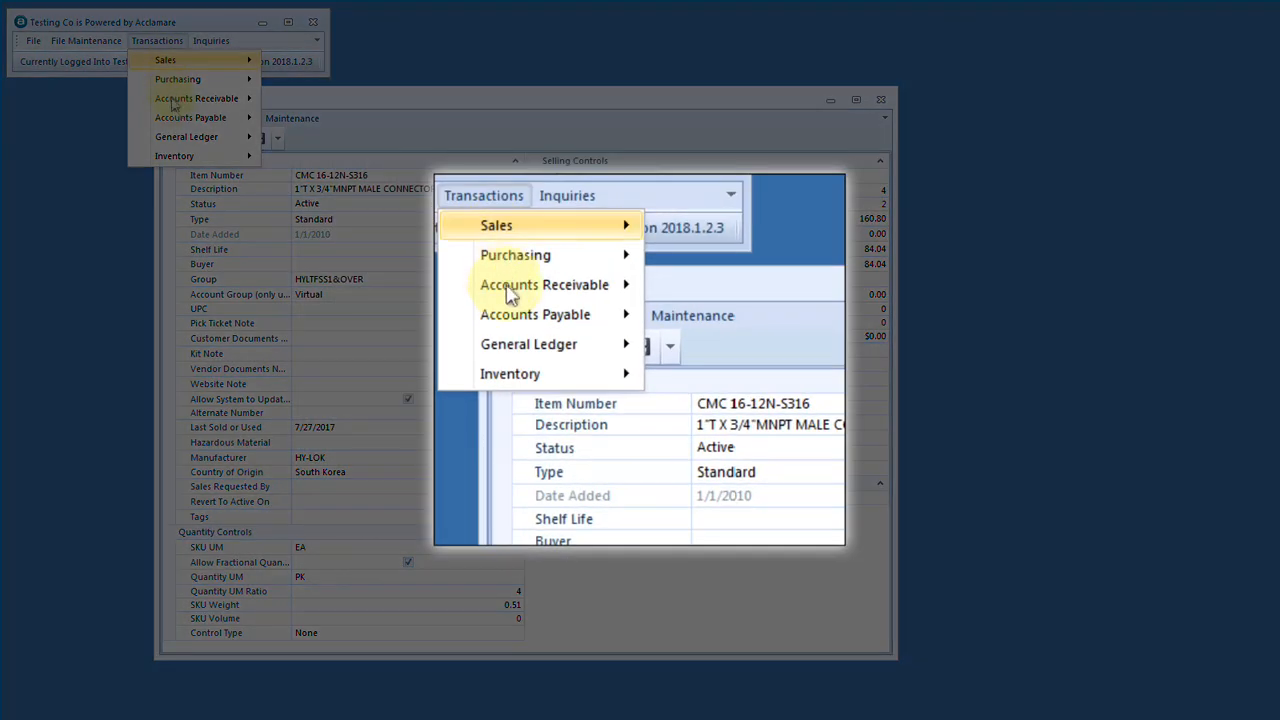
mouse_move(183, 156)
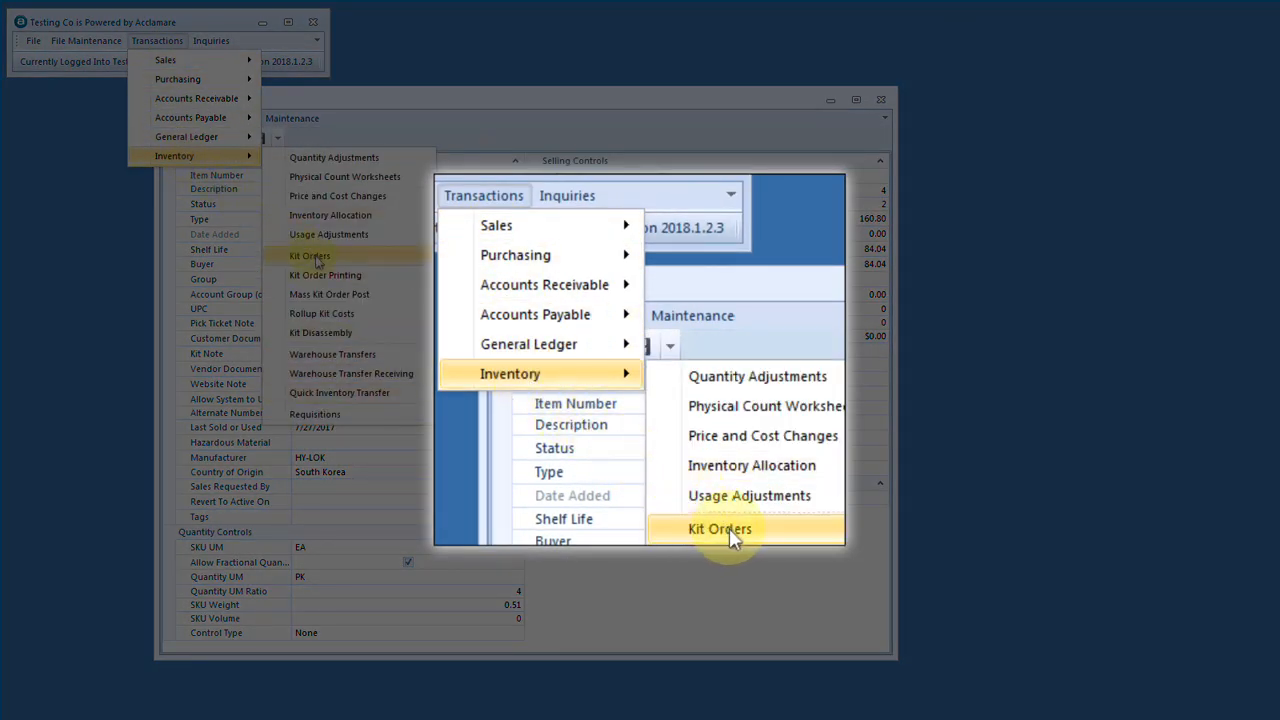
click(312, 256)
click(298, 226)
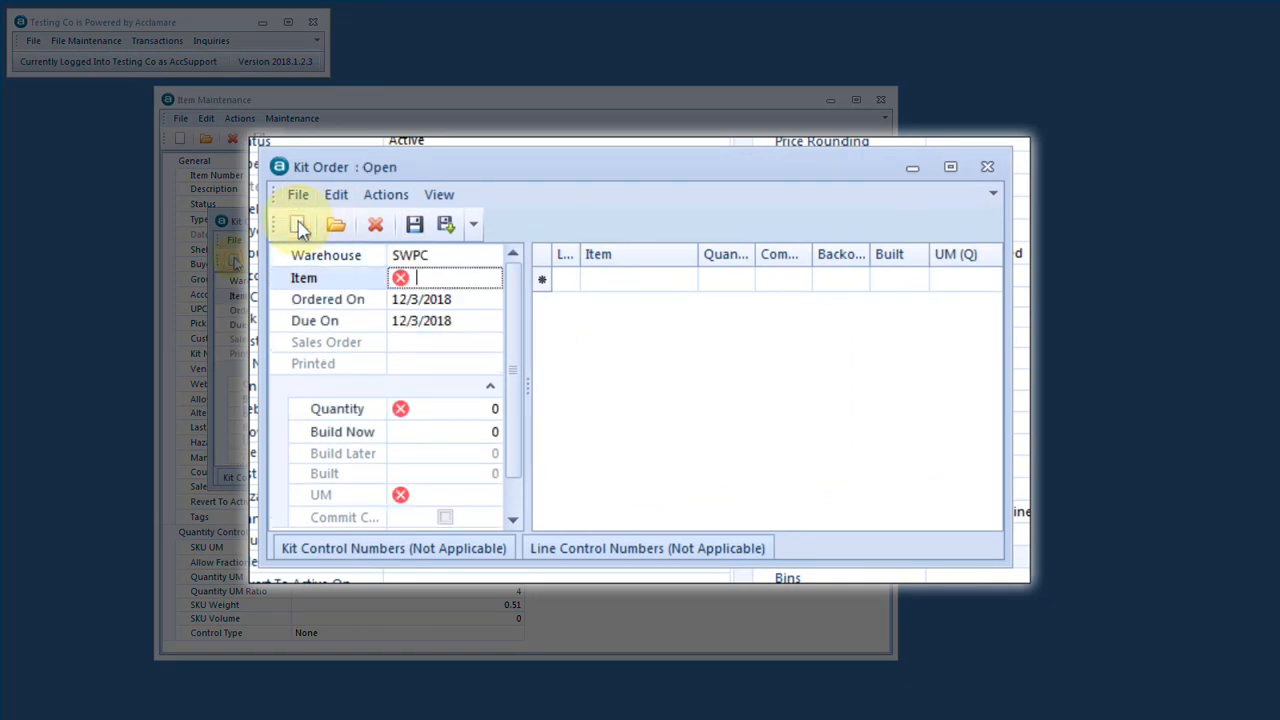
key(ctrl+v)
key(Tab)
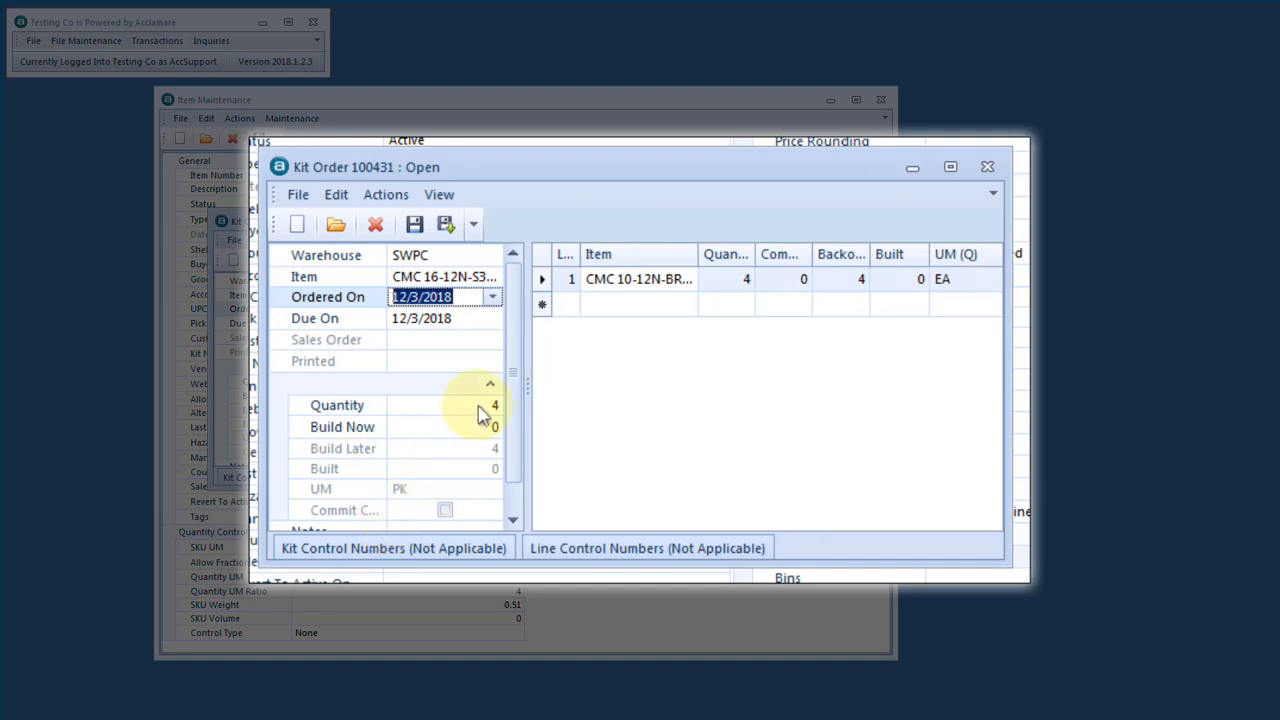
click(748, 289)
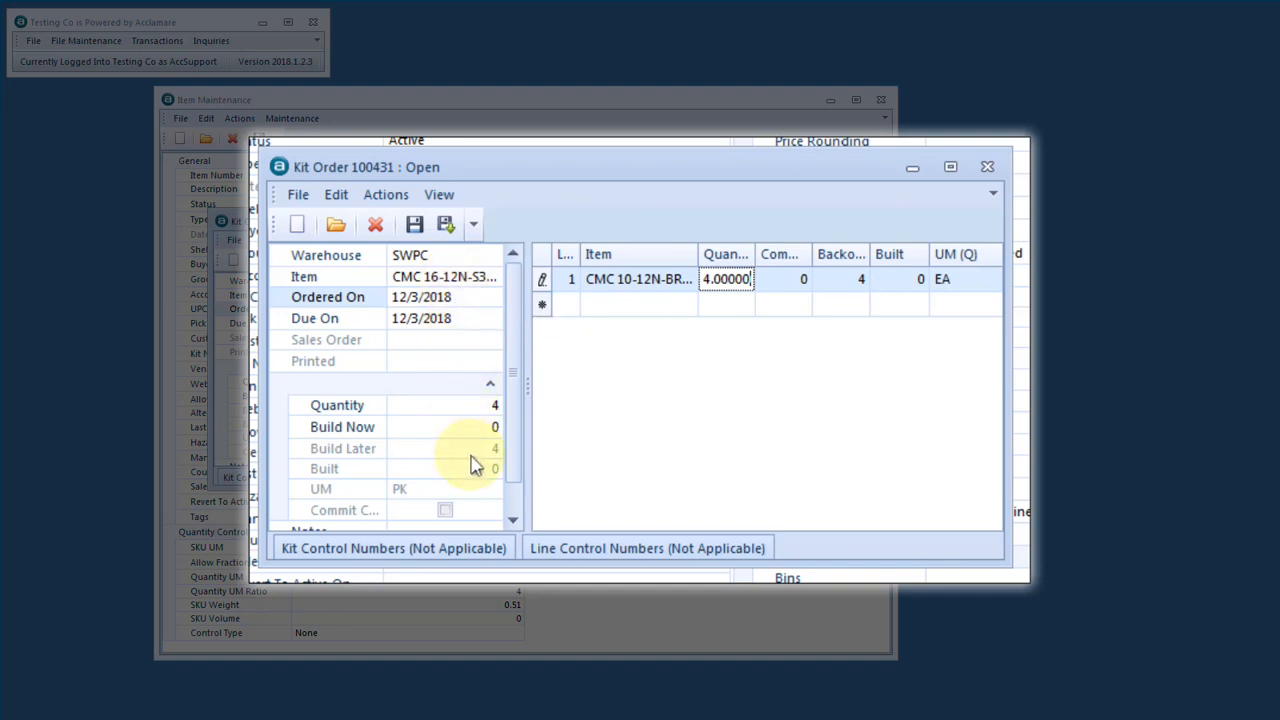
Step: Delete the kit order and close the kit order window
click(376, 228)
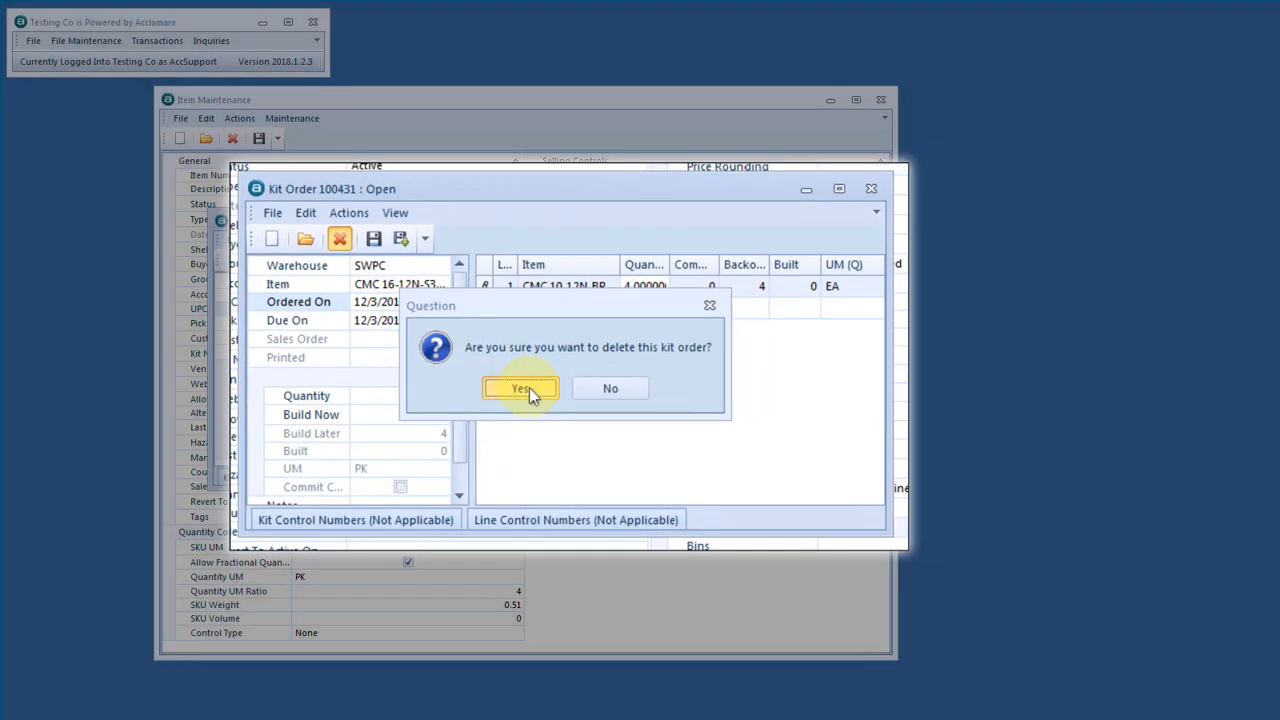
click(590, 398)
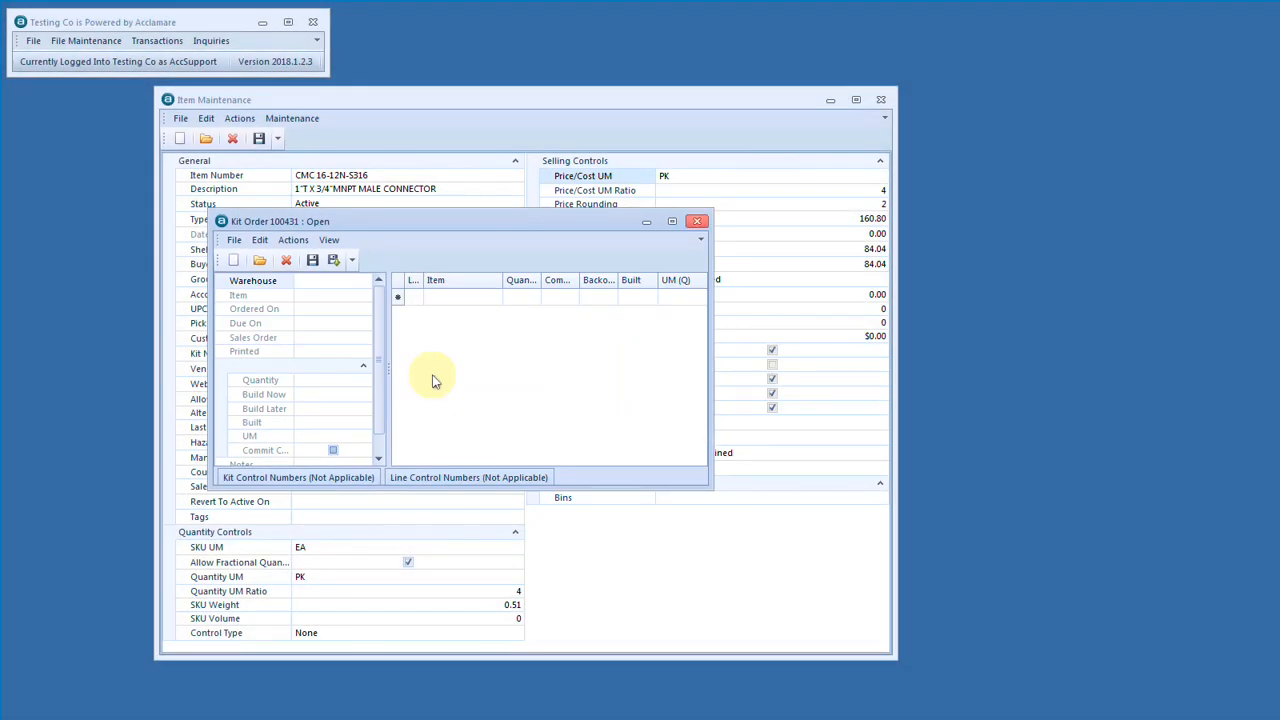
key(alt+F4)
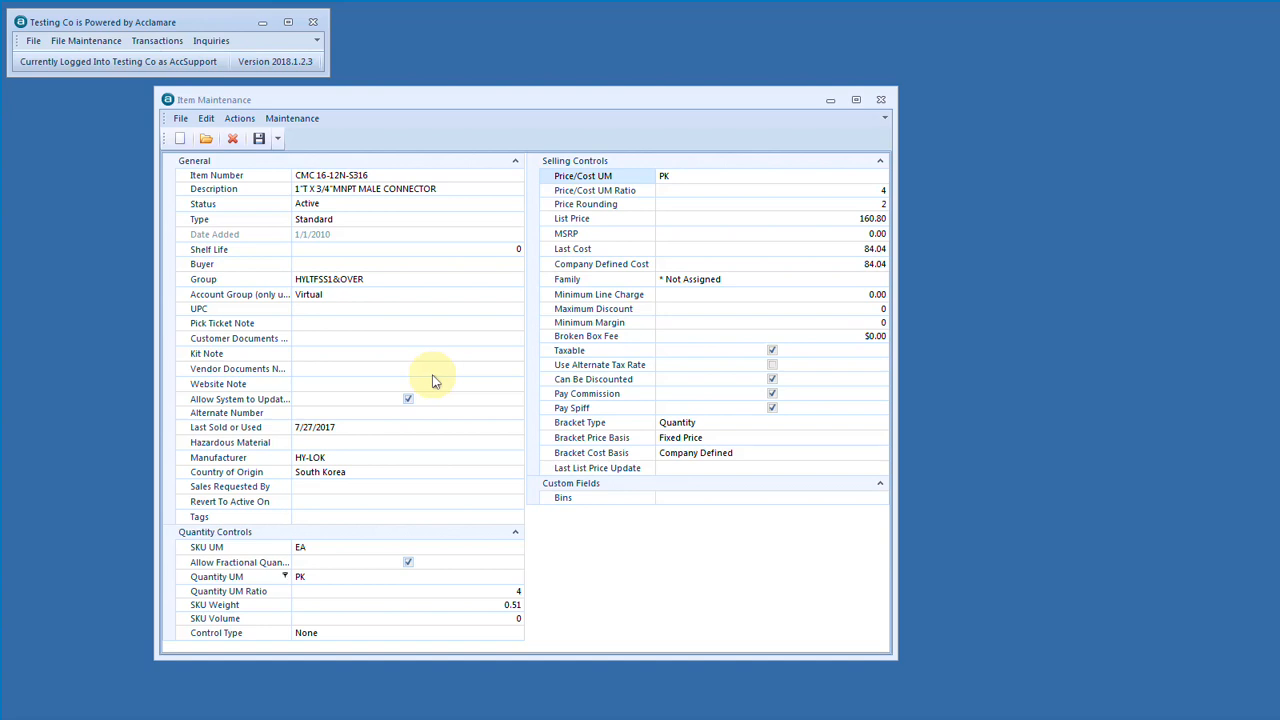
Step: Set the item's Quantity UM to EA with a Quantity UM Ratio of 1
click(366, 578)
click(517, 578)
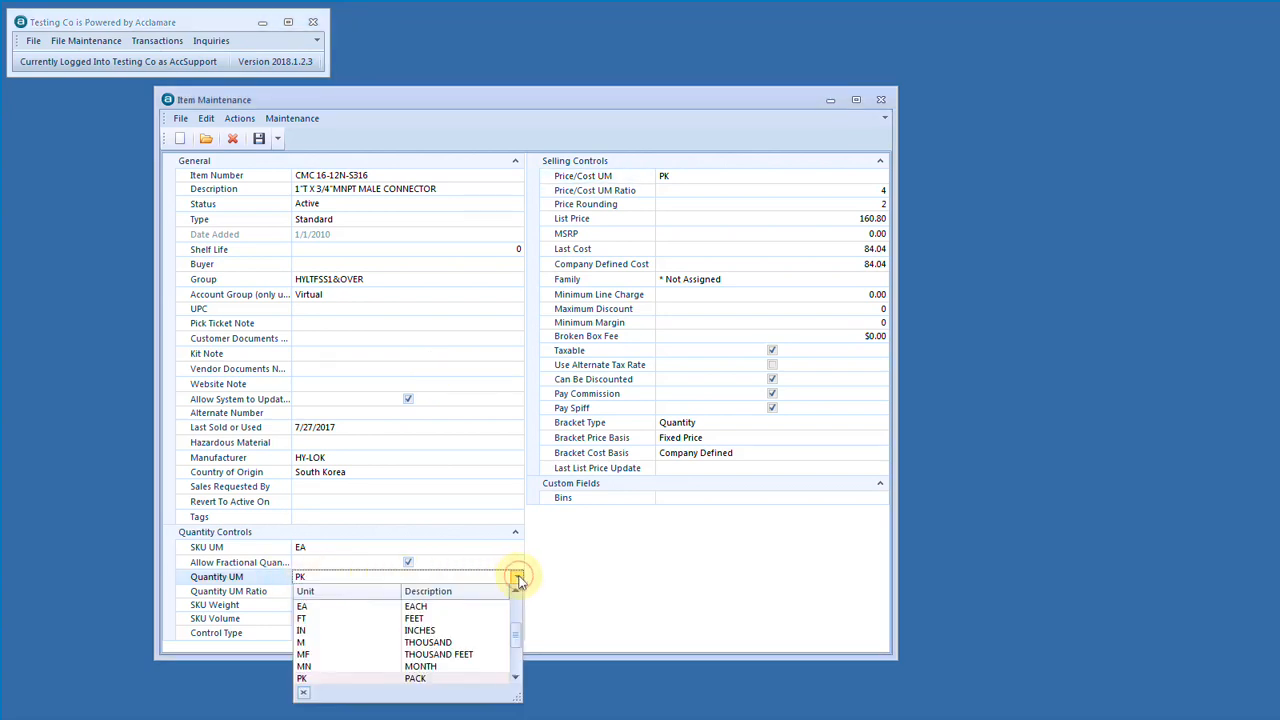
click(302, 606)
click(358, 592)
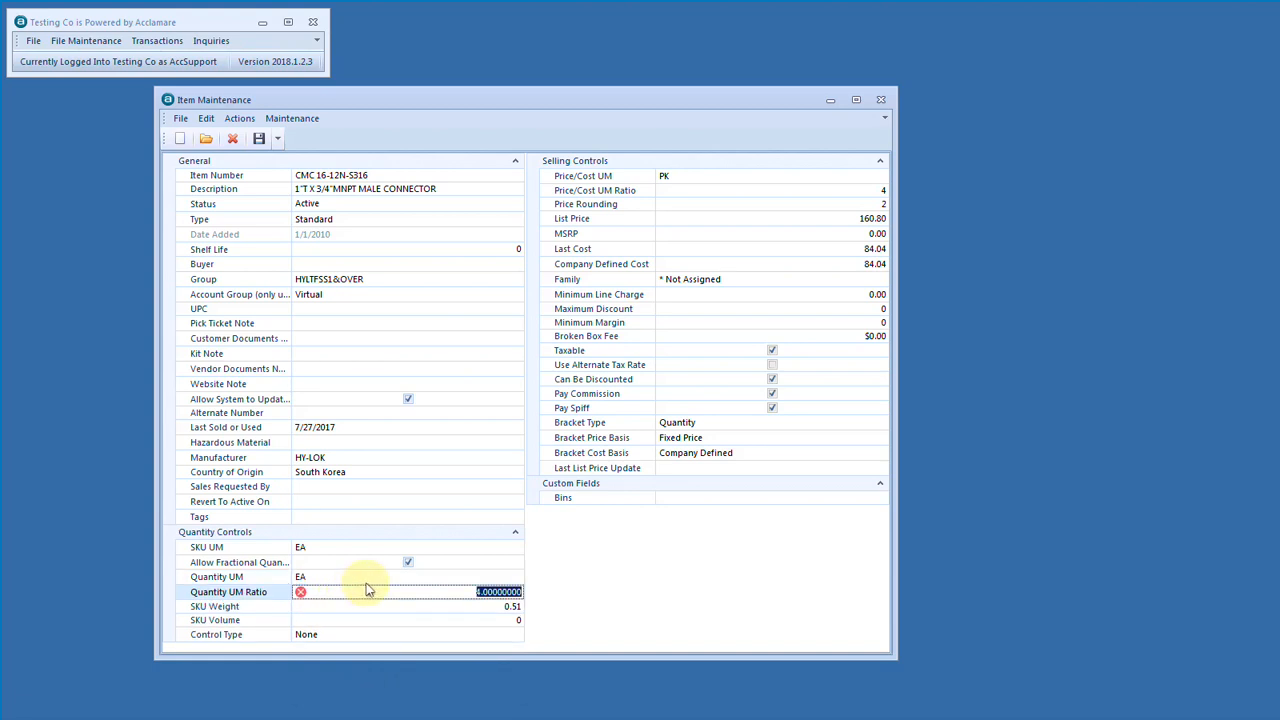
text(1)
key(Tab)
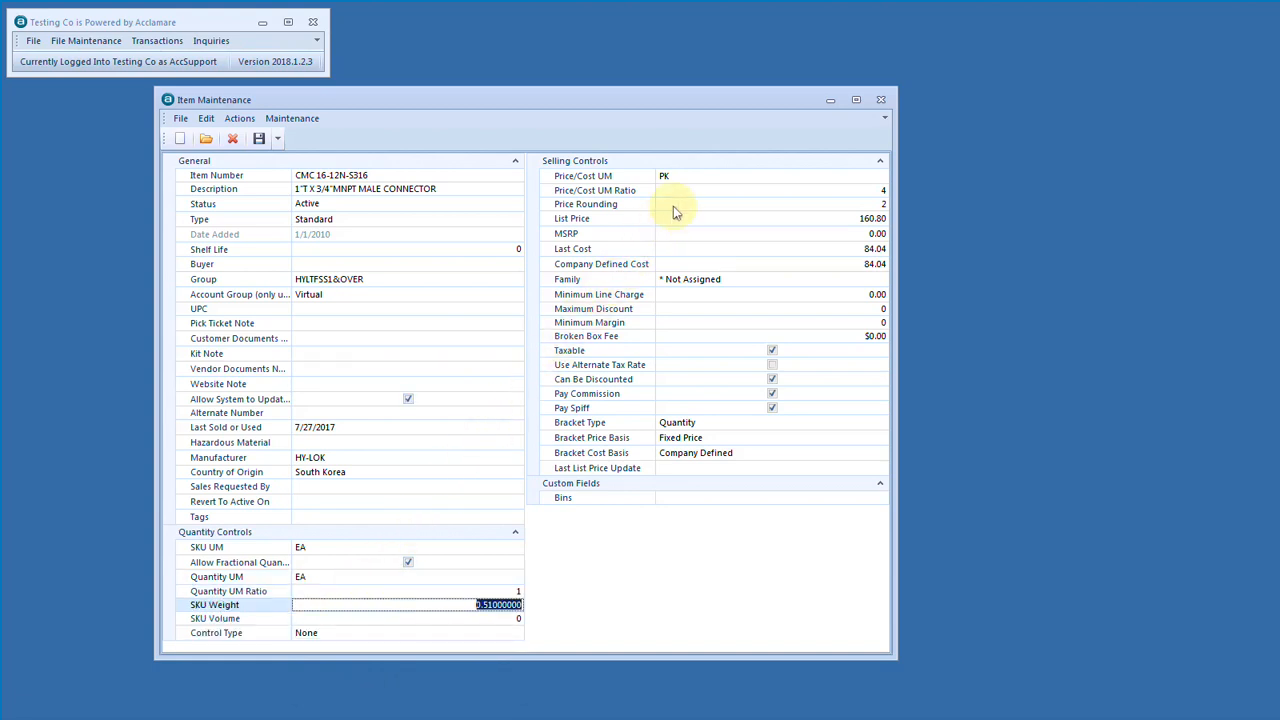
Step: Set the item's Price/Cost UM to EA with a Price/Cost UM Ratio of 1
click(695, 176)
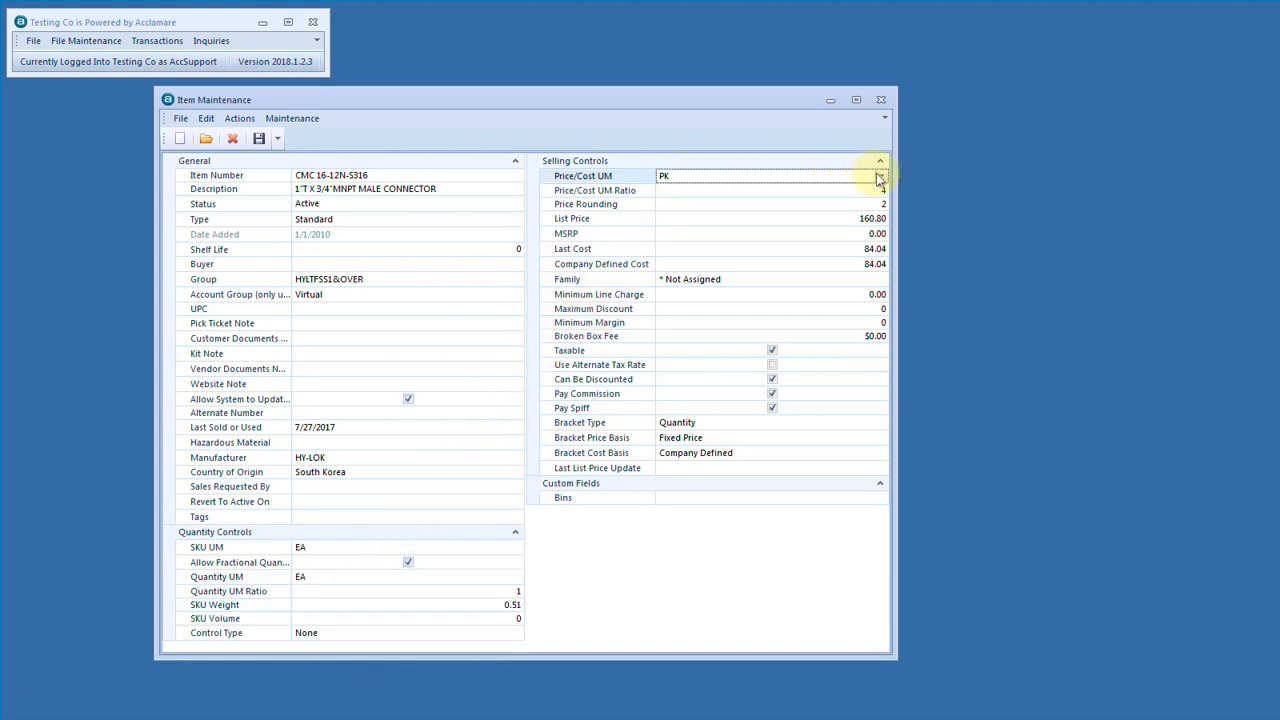
click(879, 178)
click(700, 200)
click(785, 198)
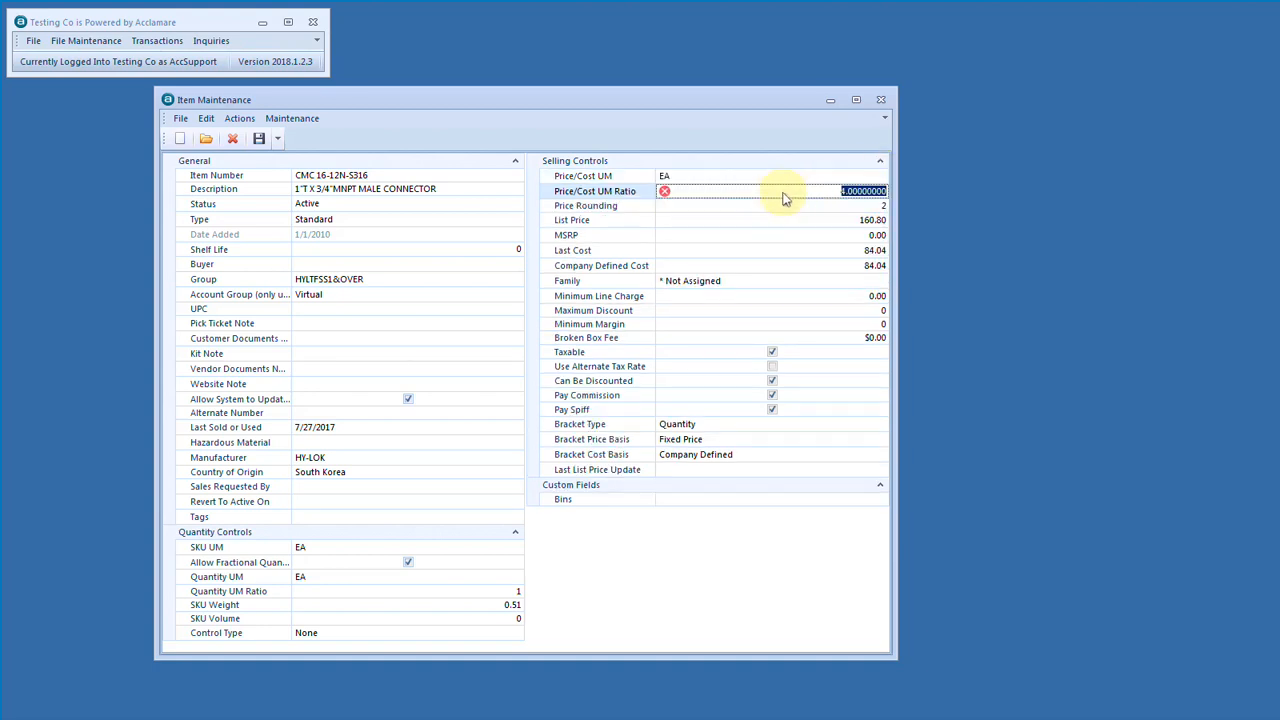
text(1)
key(Tab)
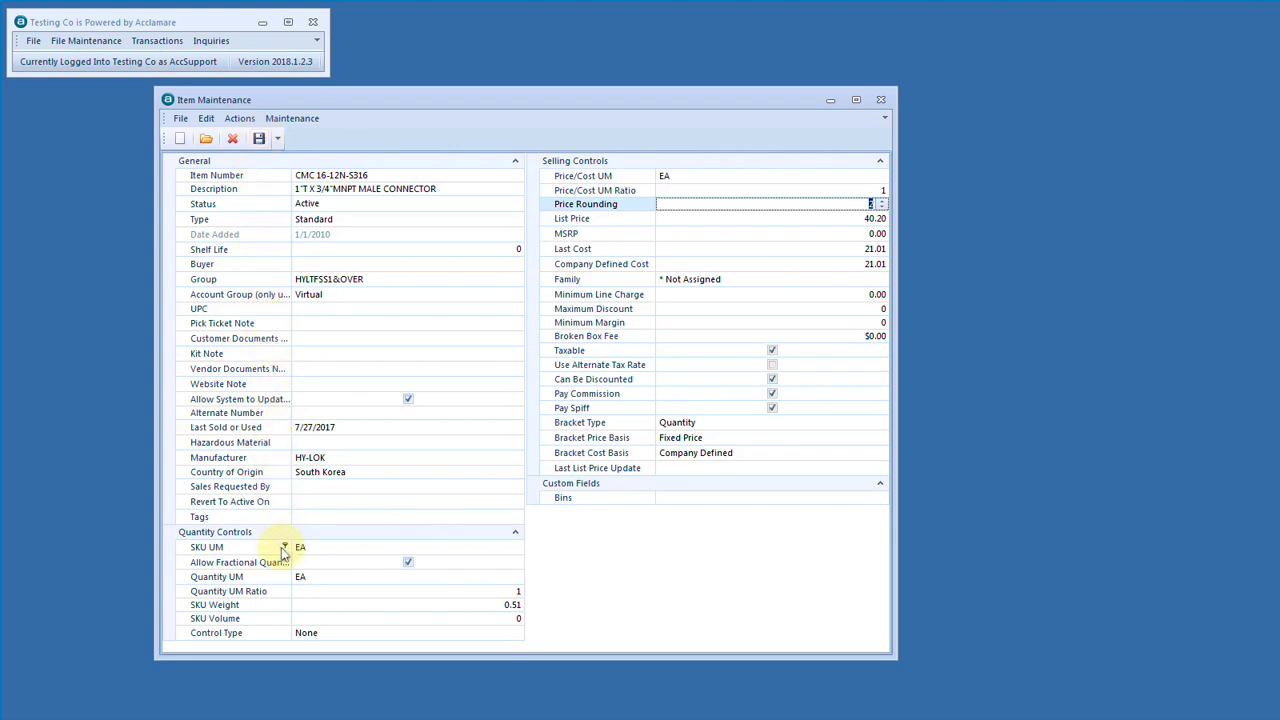
Step: Create another kit order for item CMC 16-12N-S316 and check the quantity on its component line
click(157, 40)
mouse_move(178, 158)
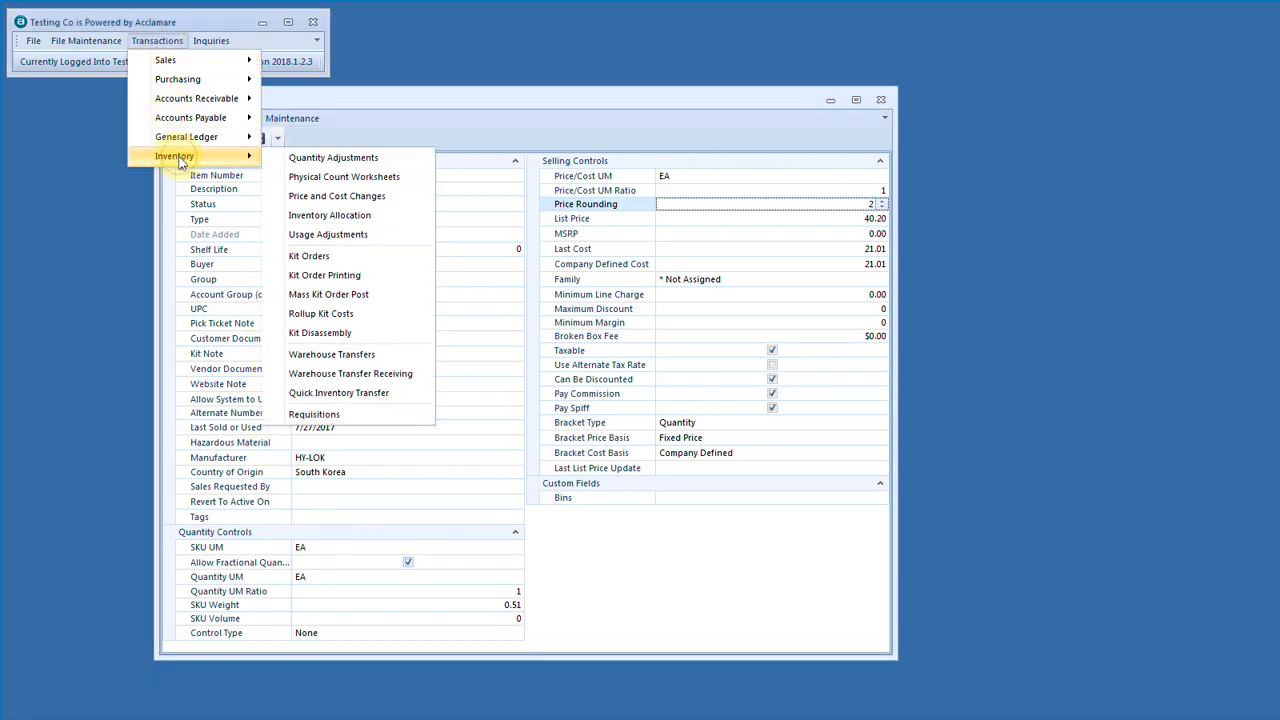
click(308, 256)
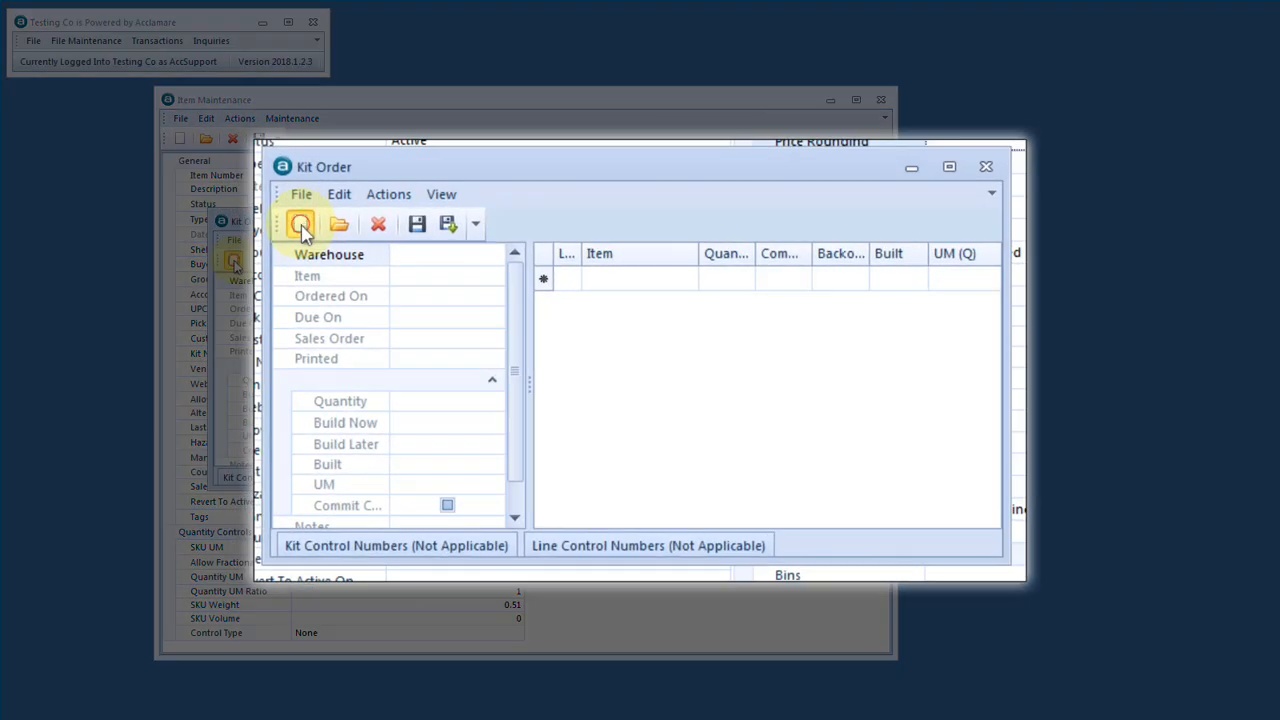
click(233, 260)
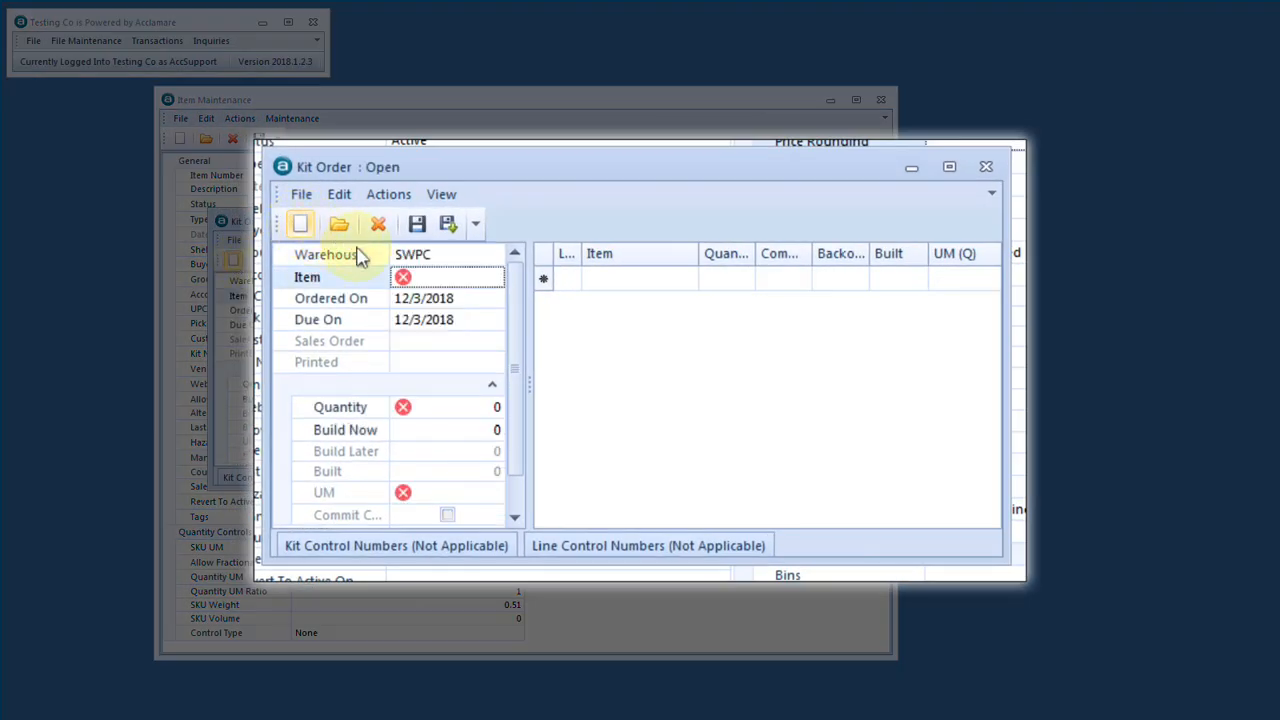
click(437, 286)
text(16-12N-S316)
key(Tab)
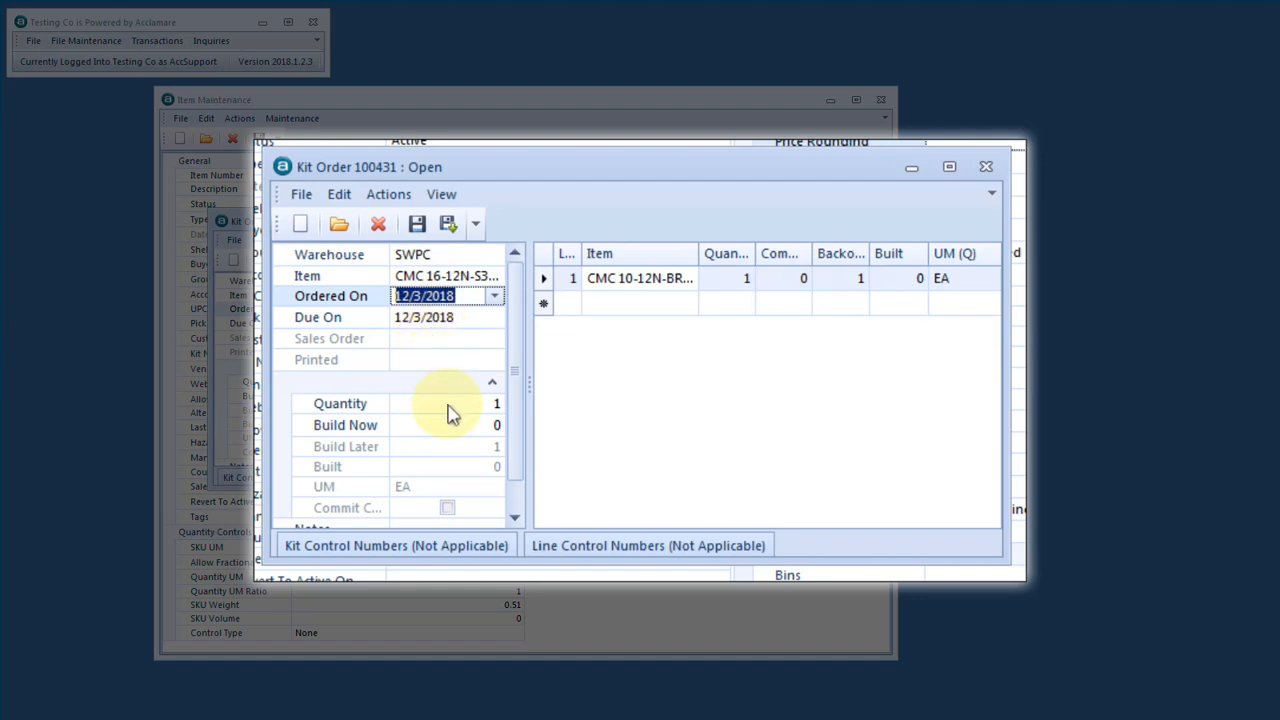
click(736, 284)
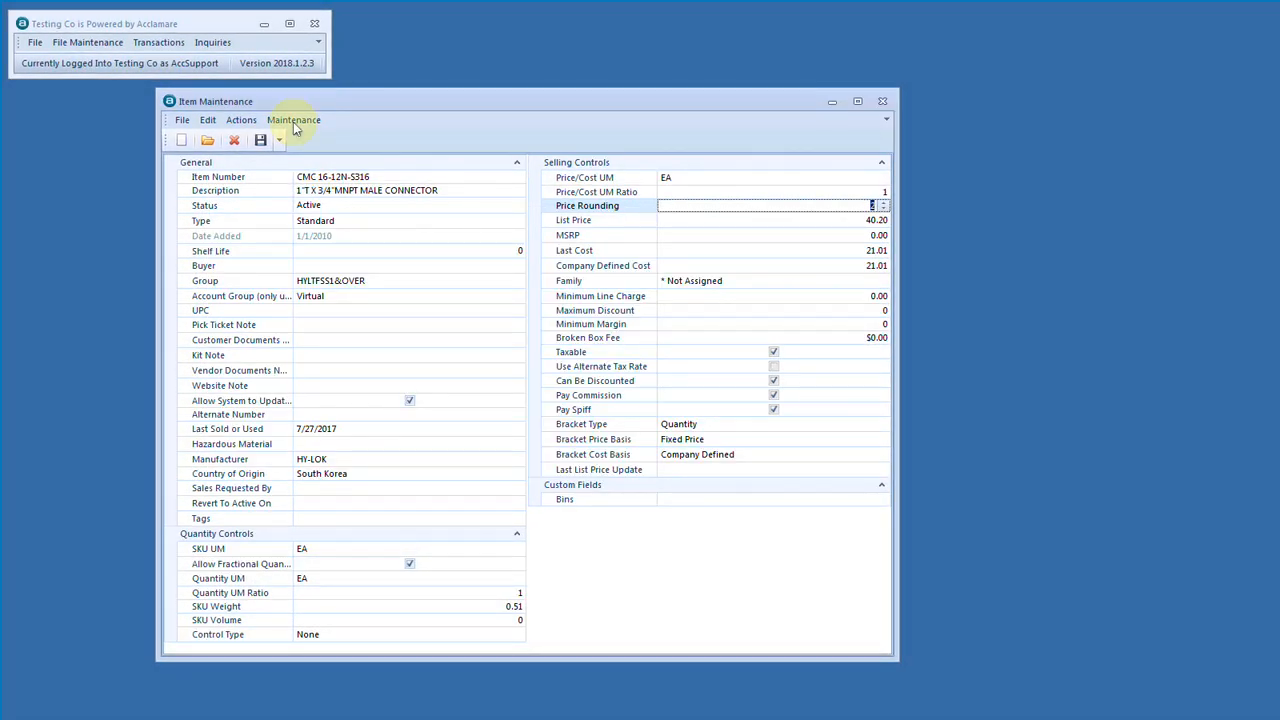
Step: Open the item's vendor maintenance to examine the vendor's quantity and cost units of measure
click(293, 122)
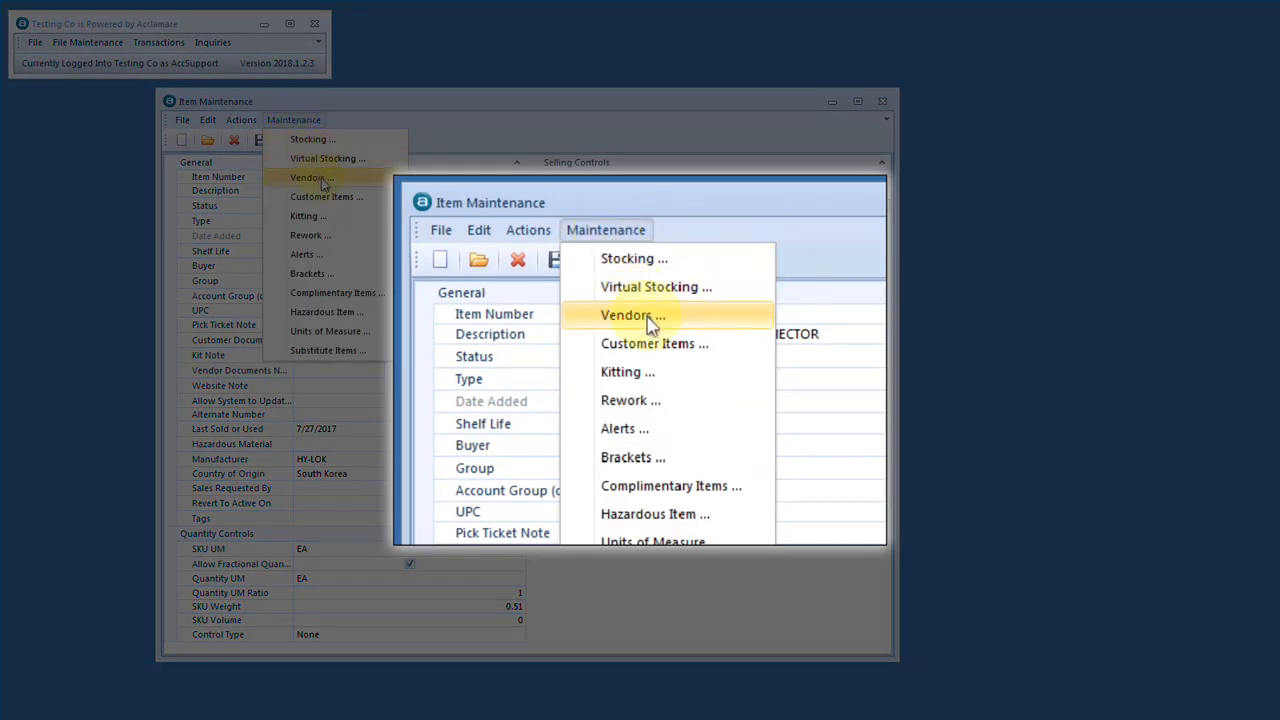
click(321, 180)
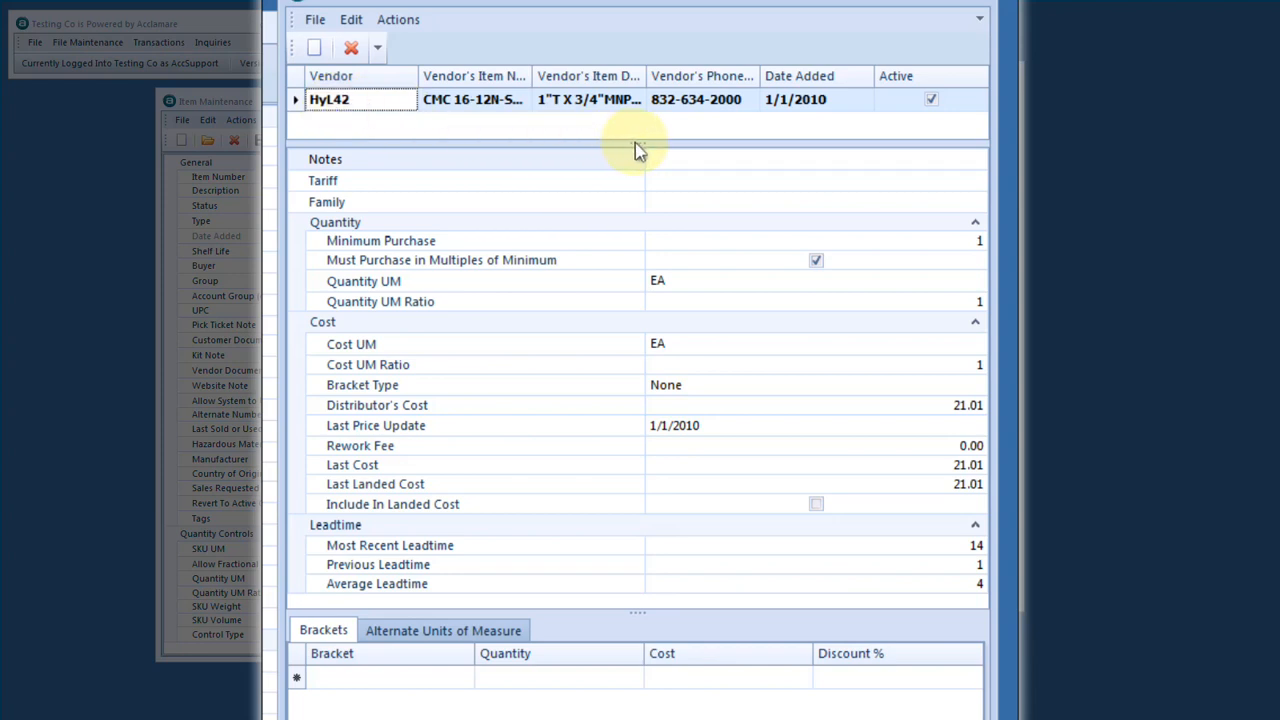
Step: Set the vendor item's Quantity UM to CA with a Quantity UM Ratio of 144
drag(638, 147, 638, 208)
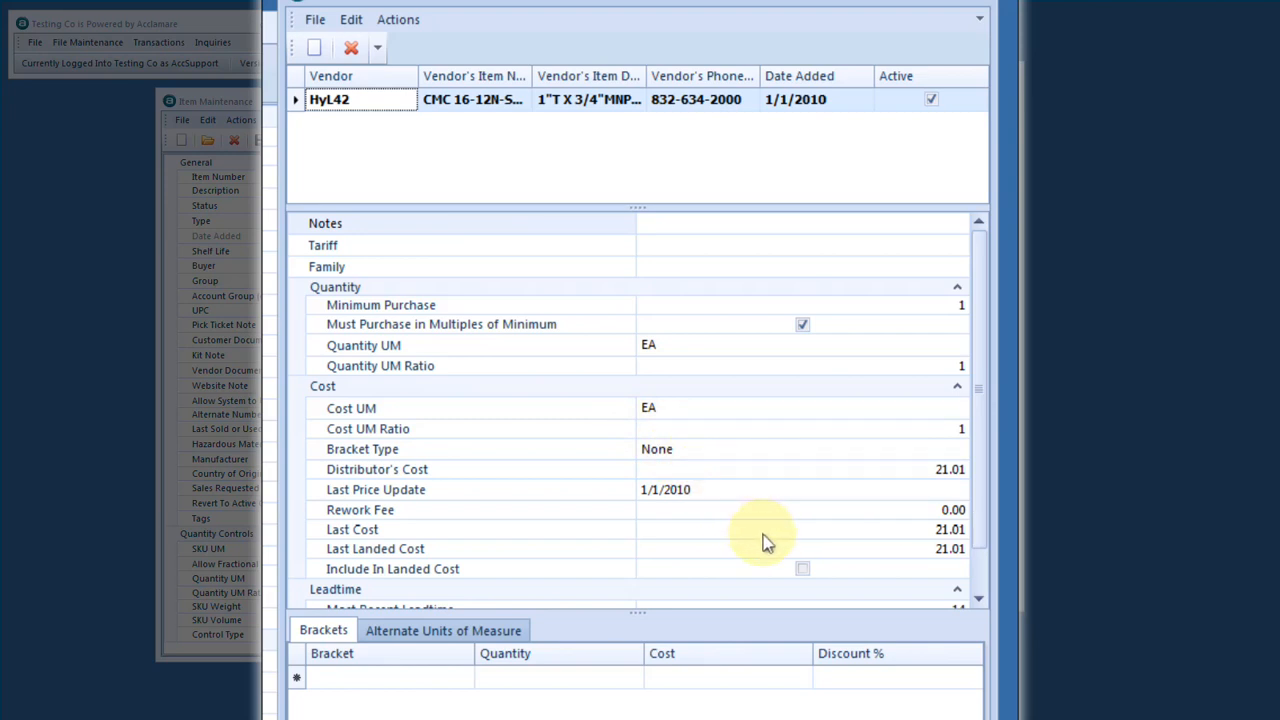
click(665, 350)
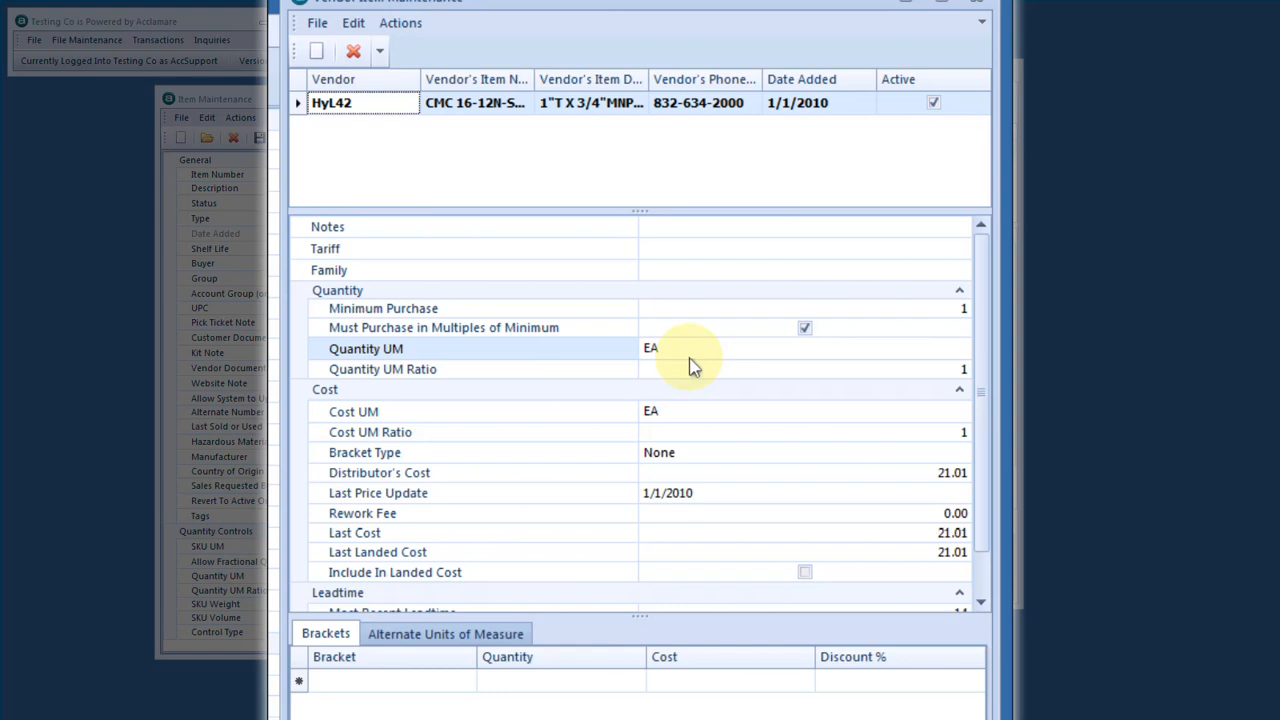
click(963, 350)
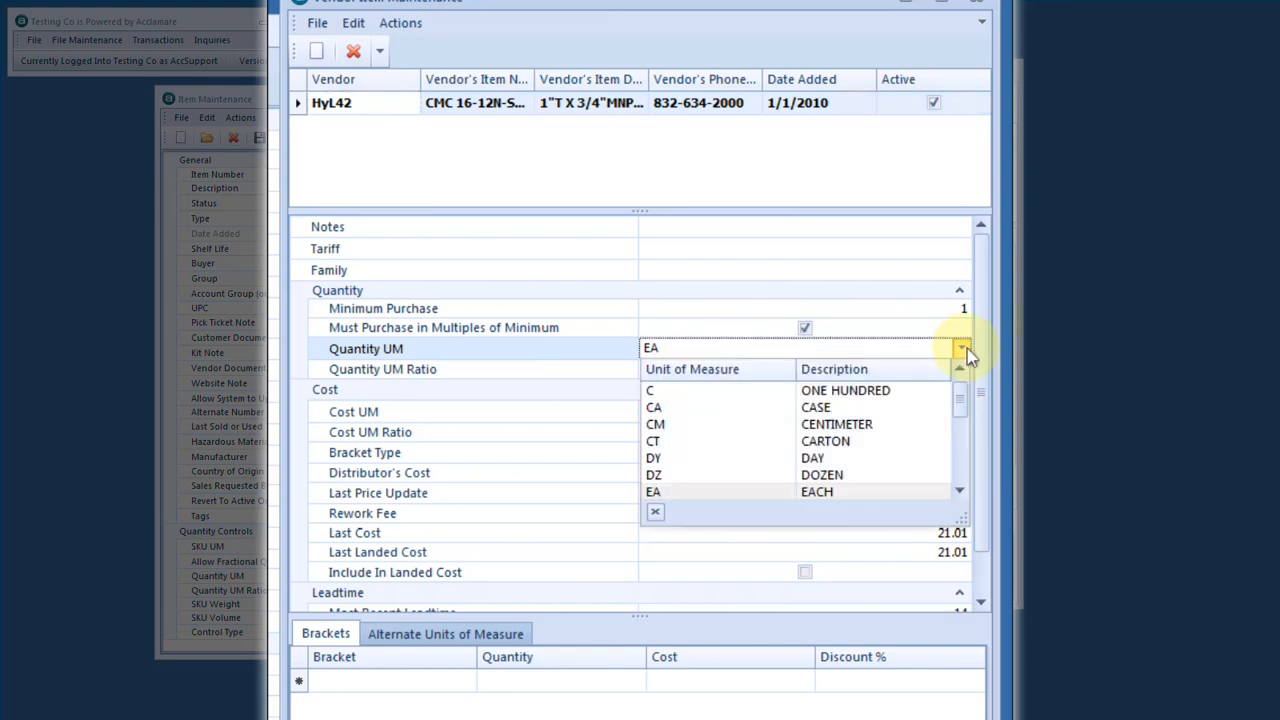
click(815, 408)
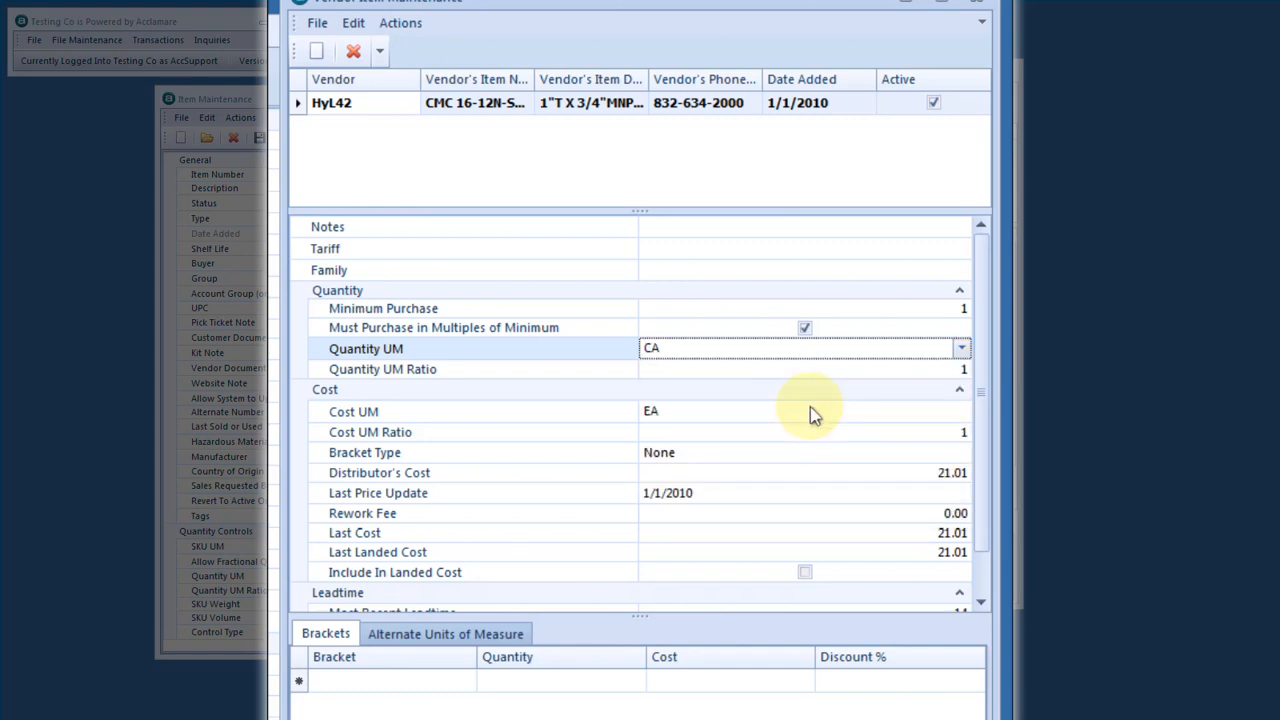
key(Tab)
text(144)
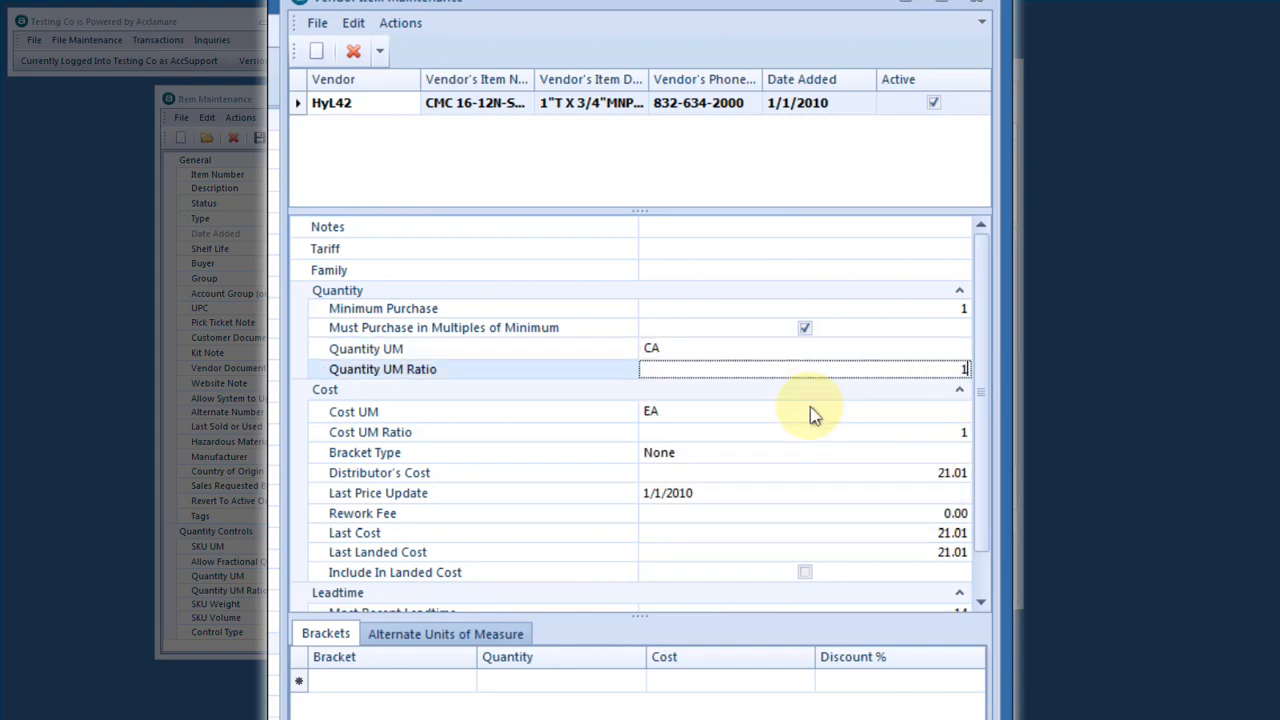
Step: Set the vendor item's Cost UM to CA with a Cost UM Ratio of 144
click(810, 410)
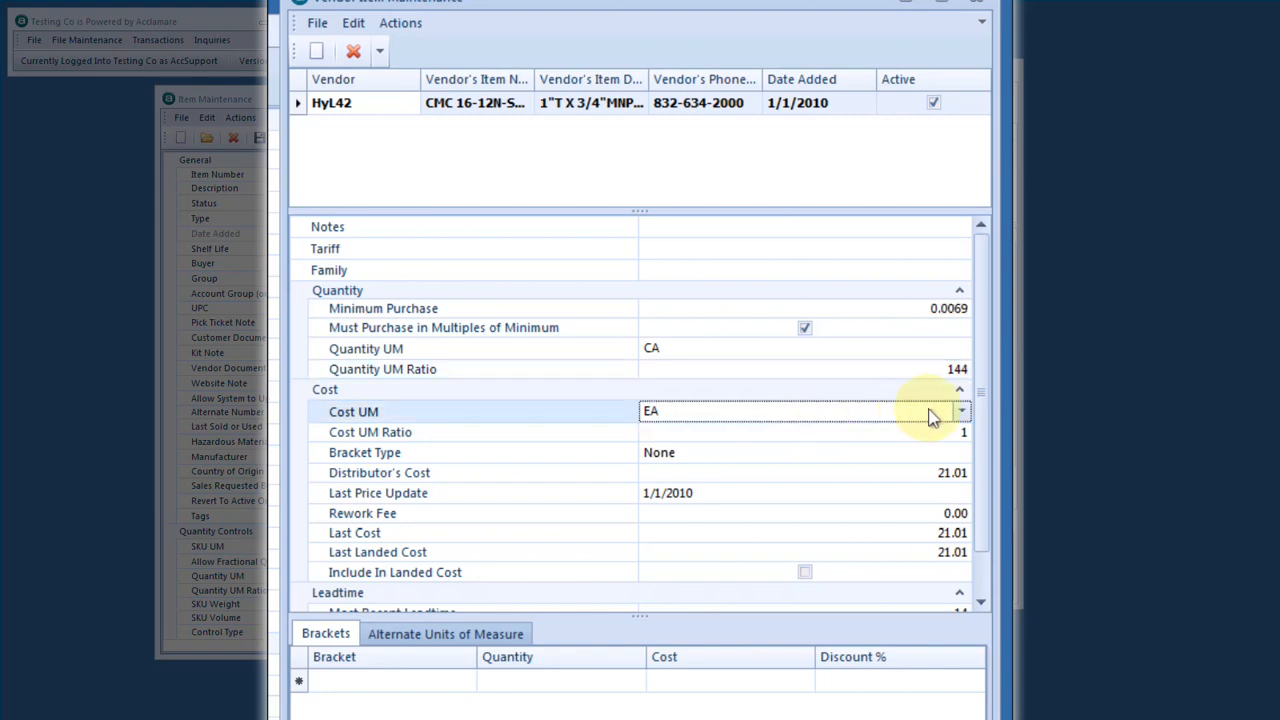
click(963, 413)
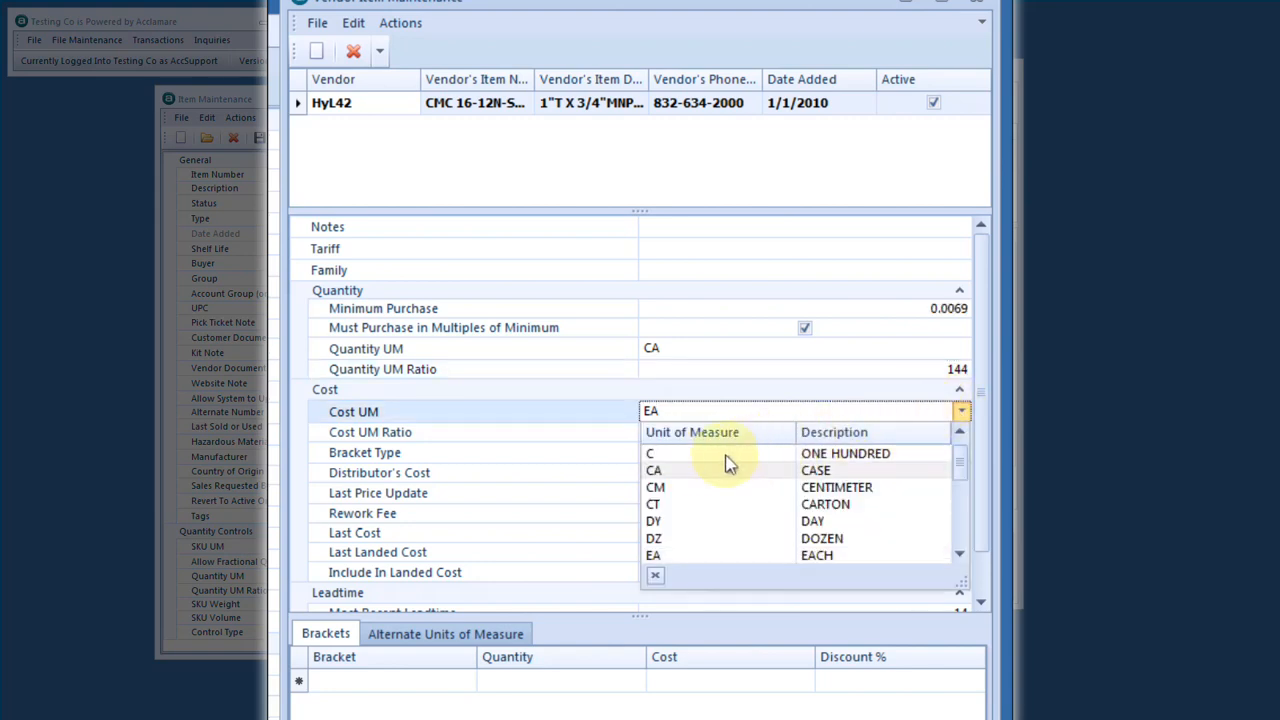
click(660, 470)
key(Tab)
text(144)
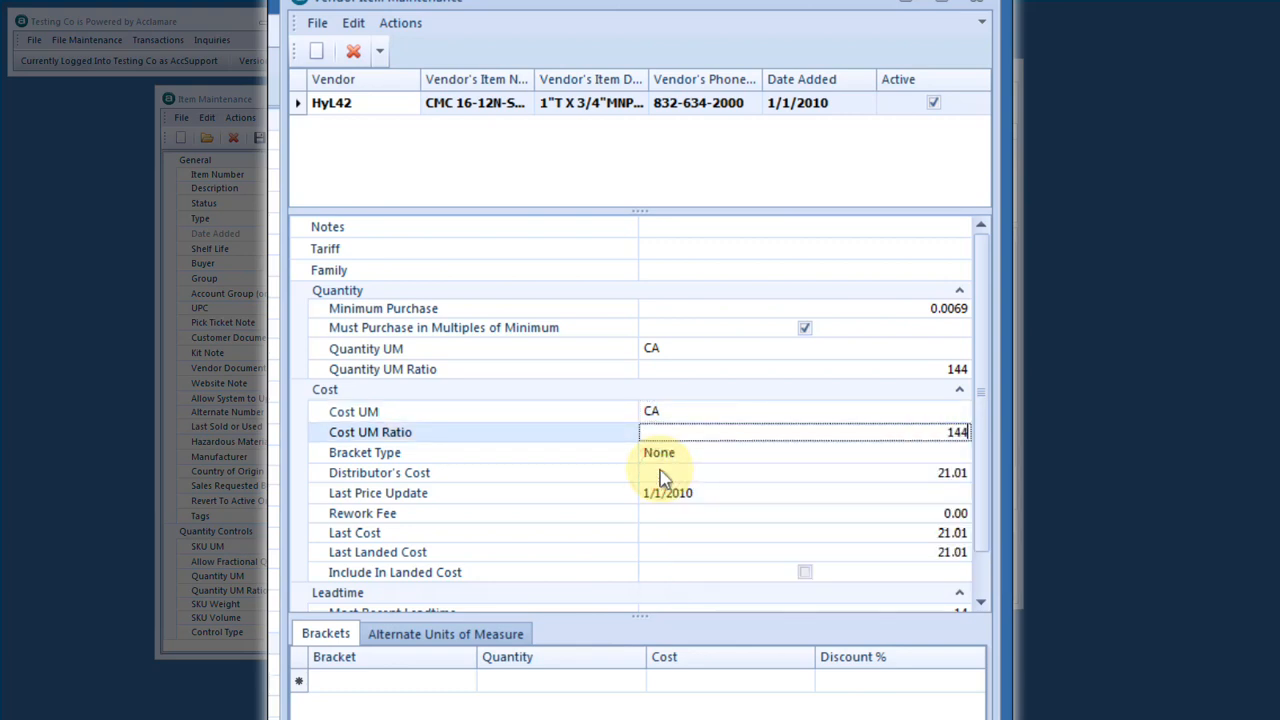
key(Tab)
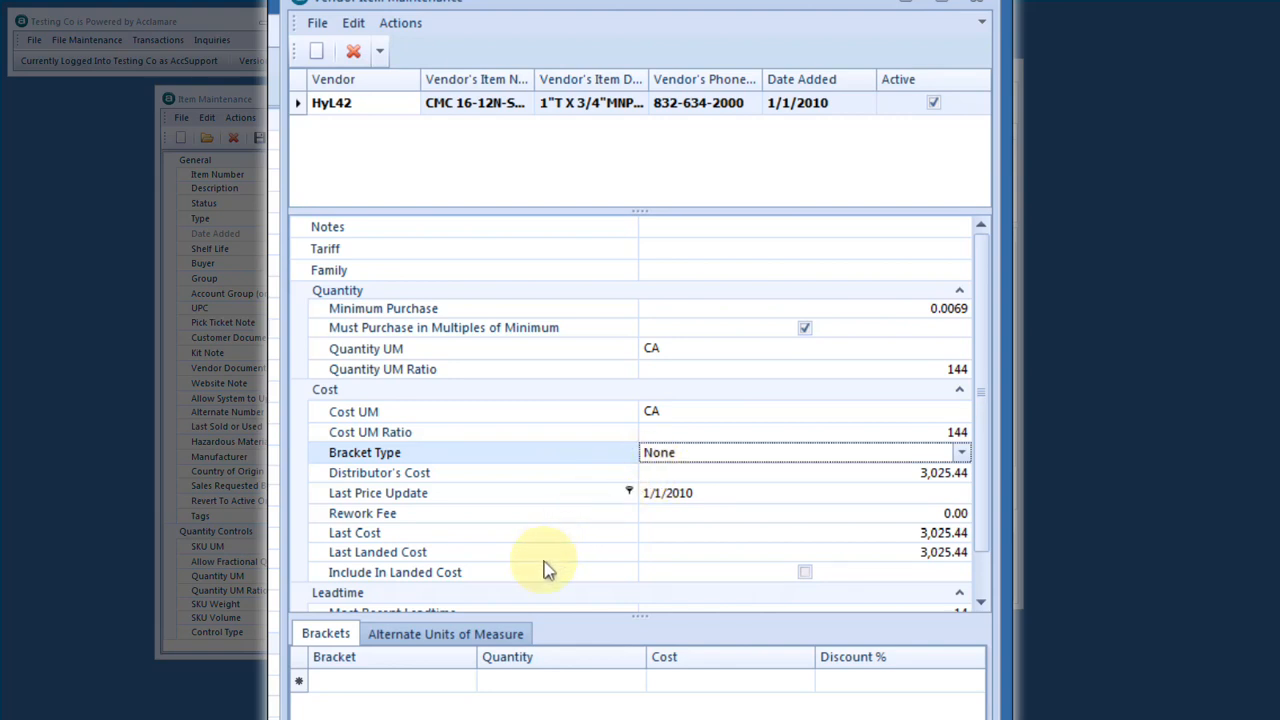
Step: Add CT as an alternate unit of measure for the vendor item with a ratio of 12
click(465, 636)
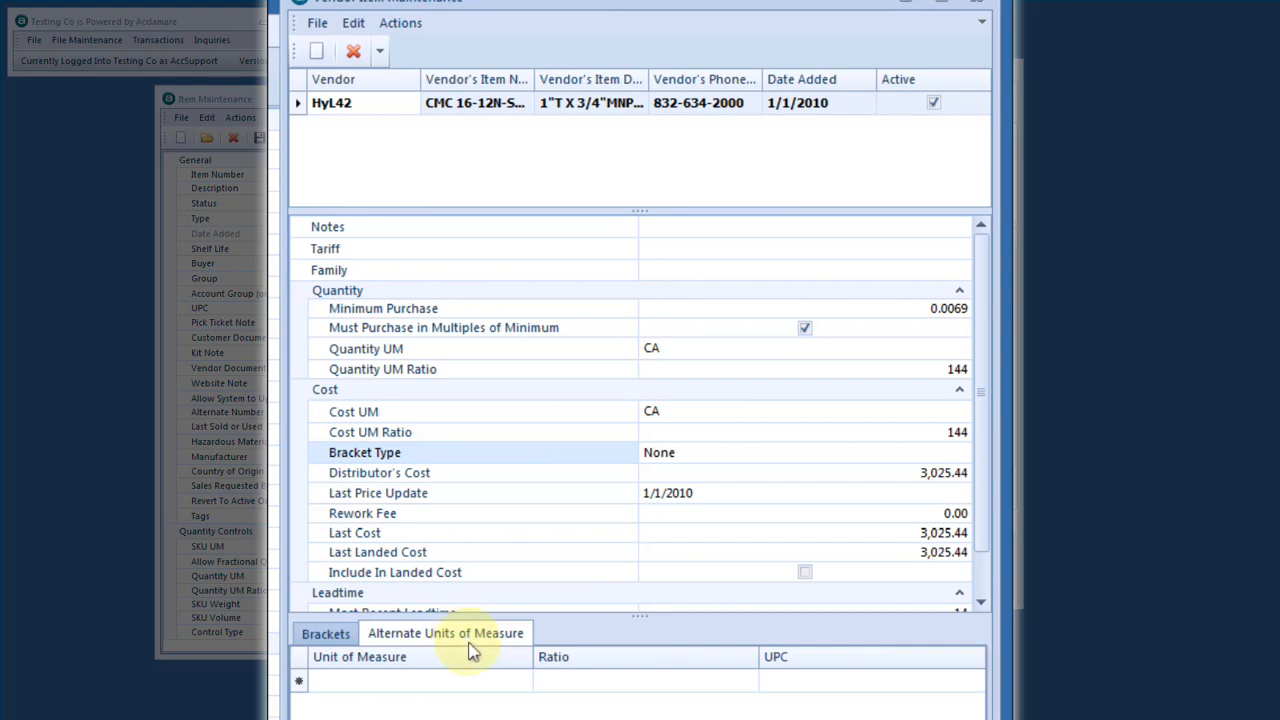
click(492, 684)
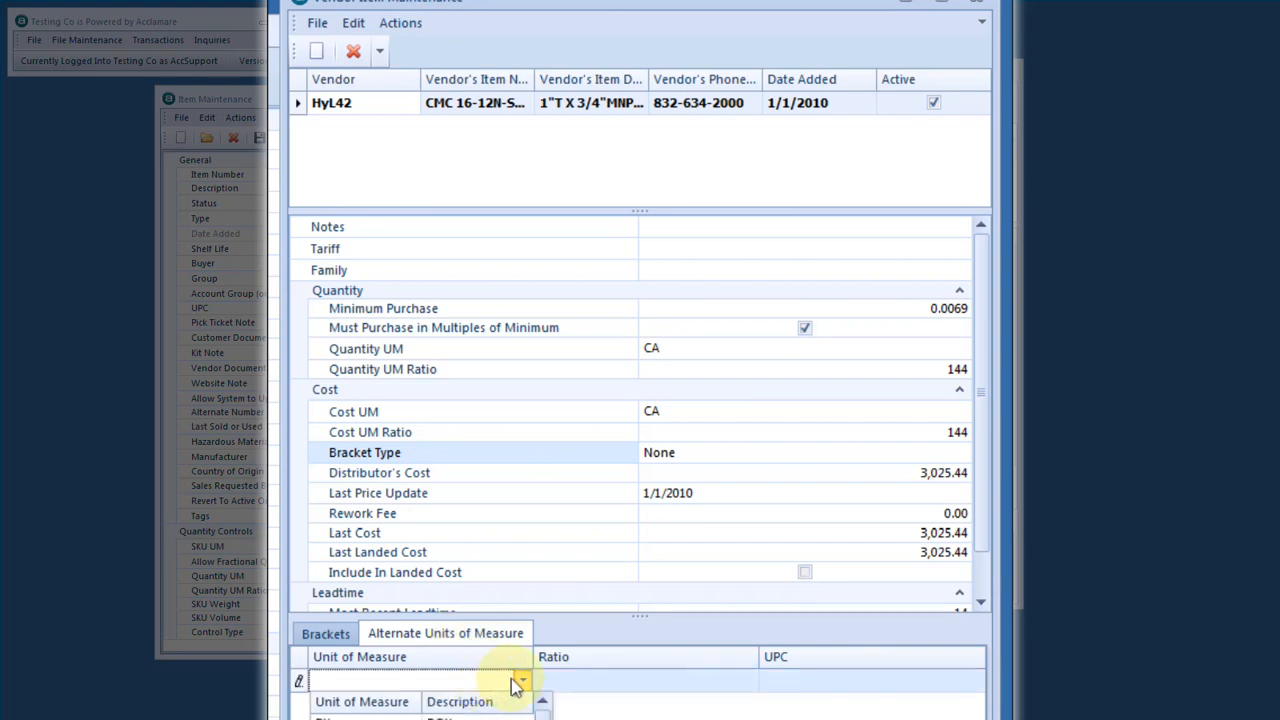
text(CT)
key(Return)
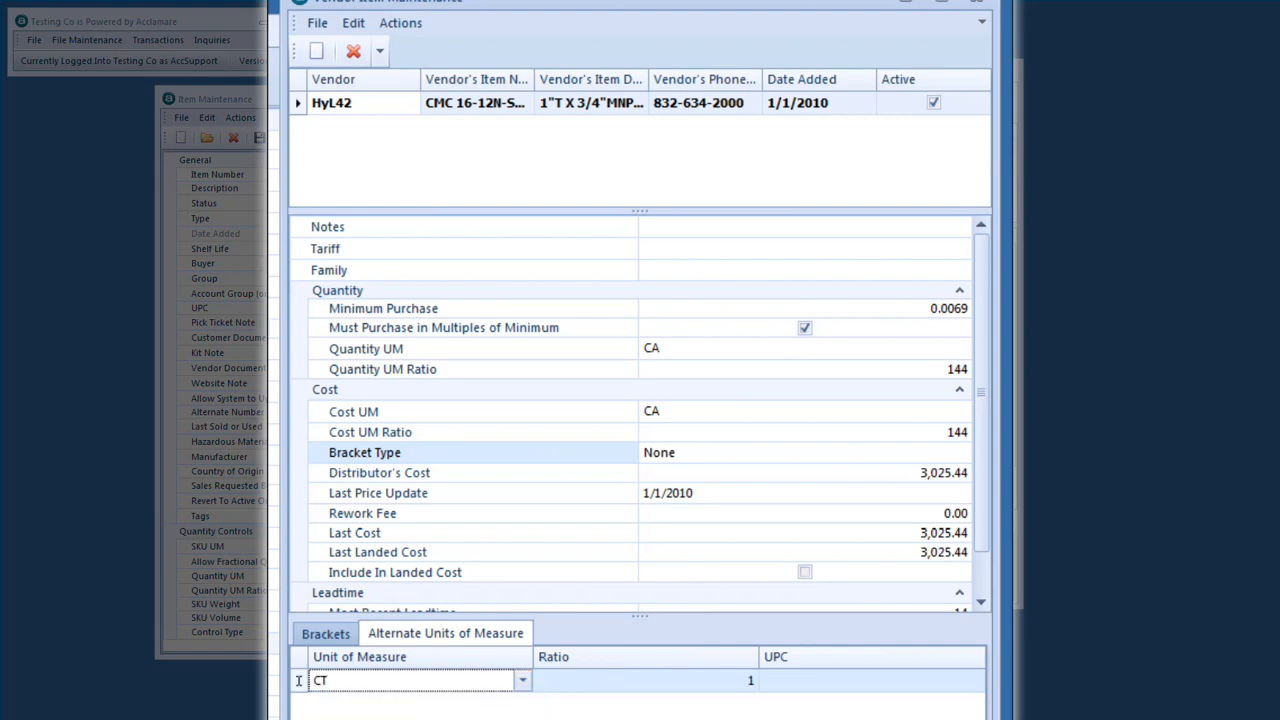
key(Tab)
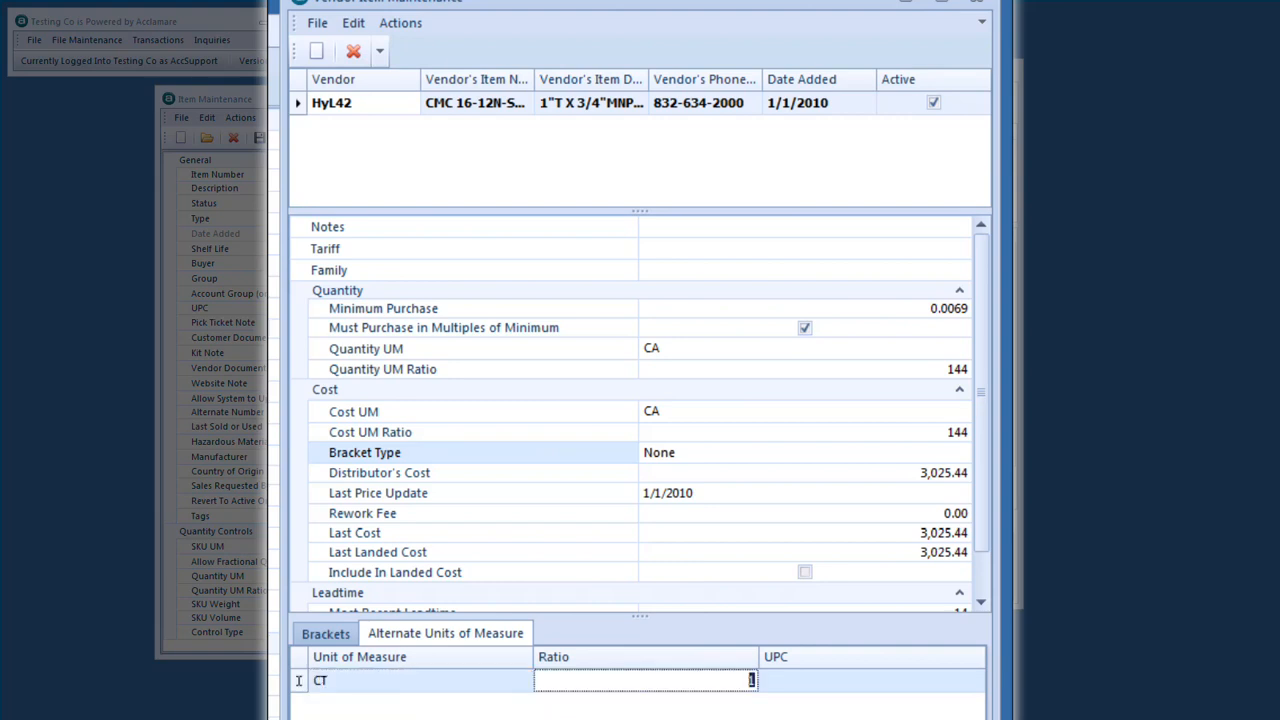
text(12)
key(Tab)
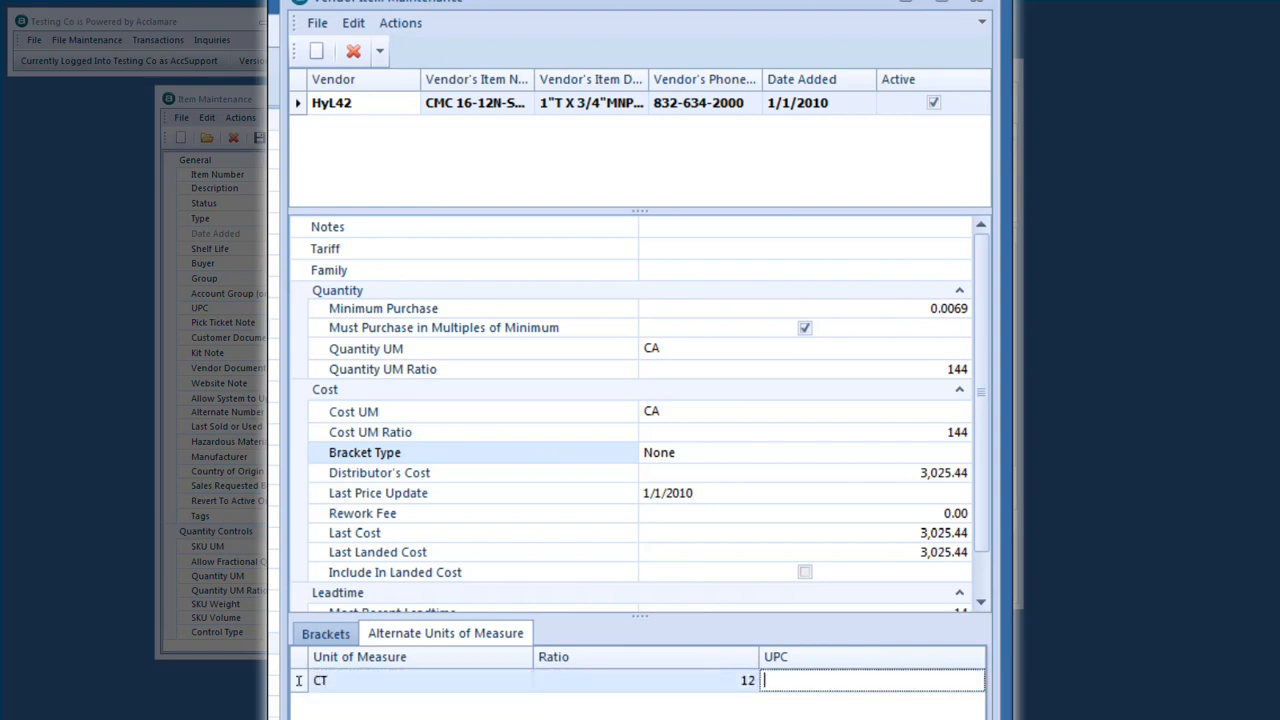
key(Tab)
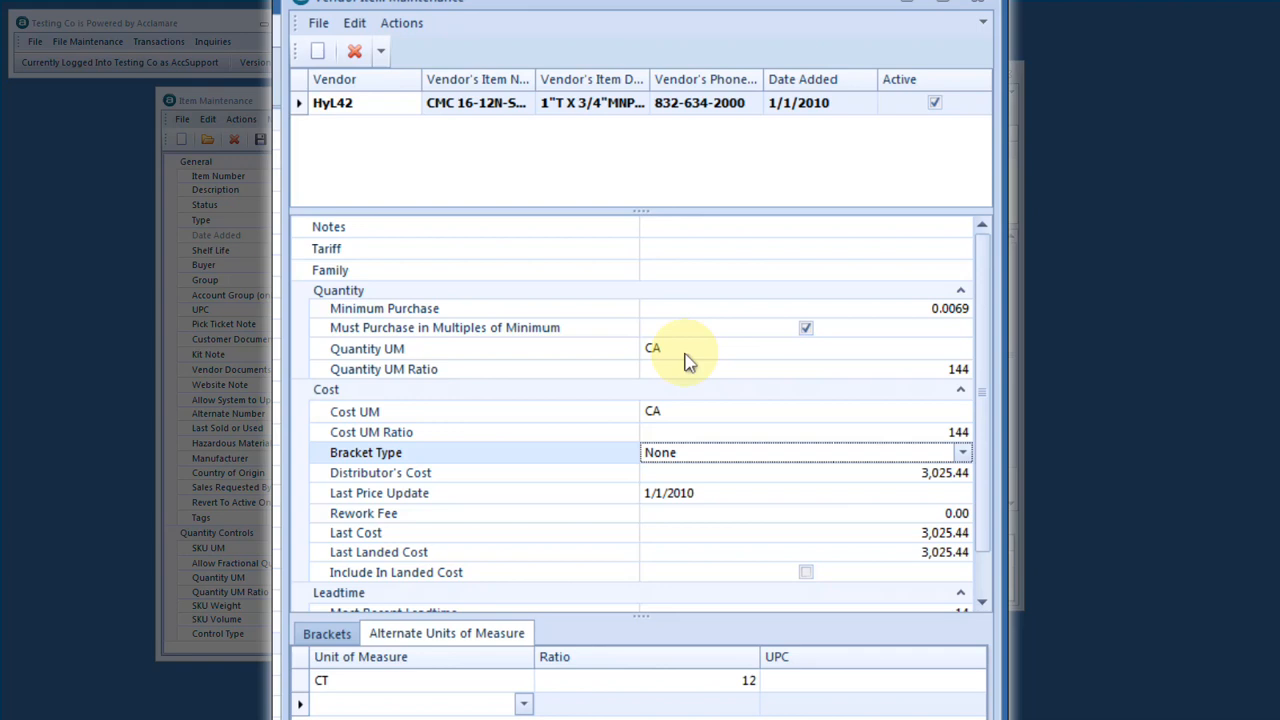
Step: Change the vendor item's Quantity UM back to EA with a Quantity UM Ratio of 1
click(686, 353)
click(686, 353)
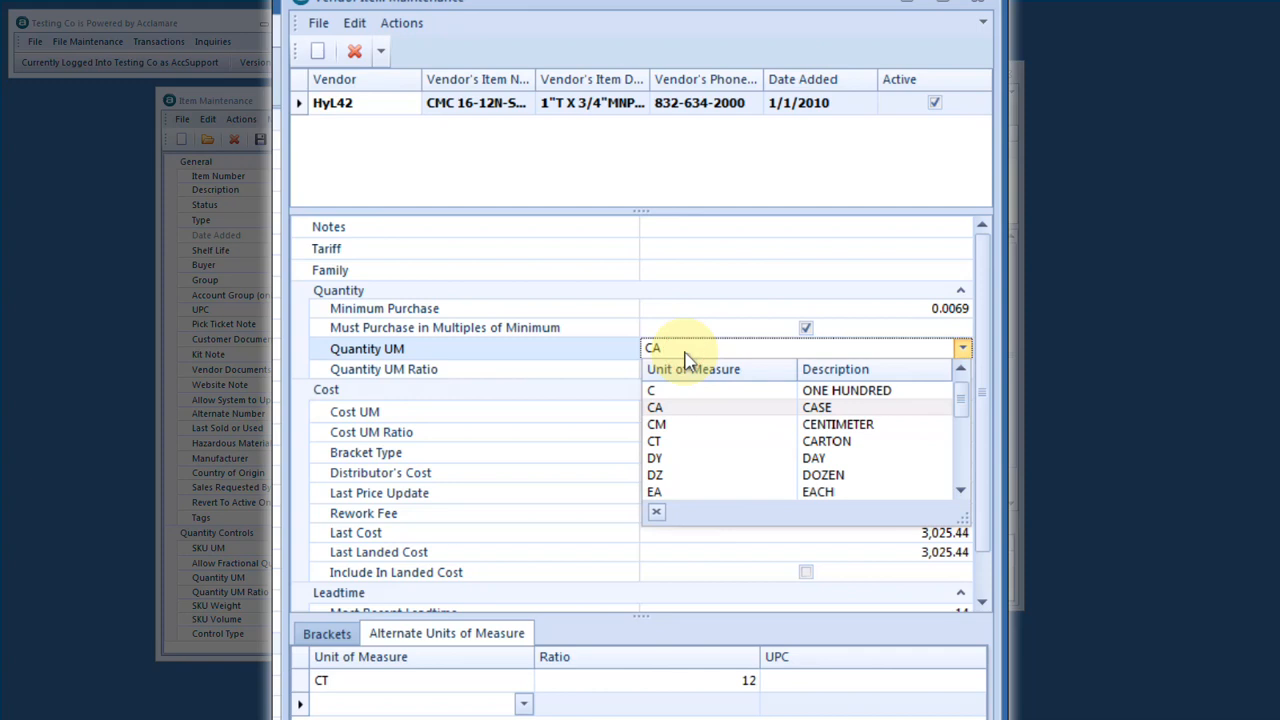
text(EA)
click(655, 392)
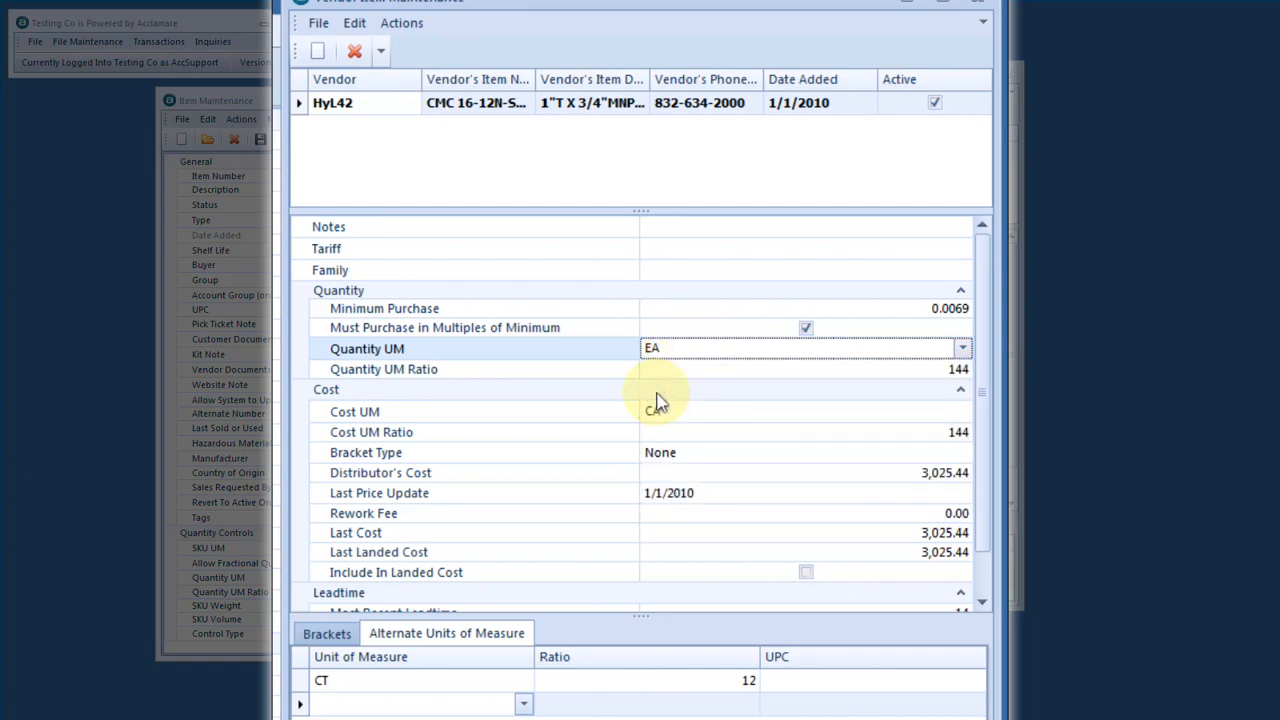
key(Tab)
text(1)
Step: Change the vendor item's Cost UM back to EA with a Cost UM Ratio of 1
click(657, 405)
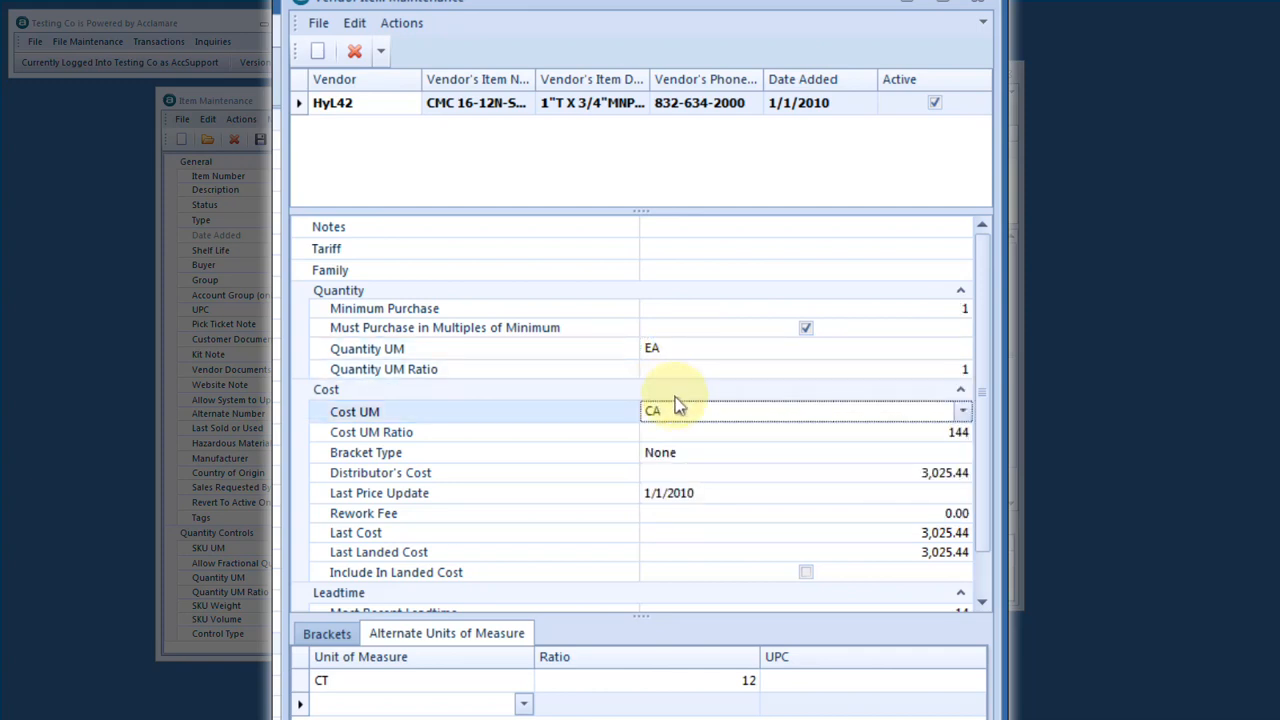
click(680, 414)
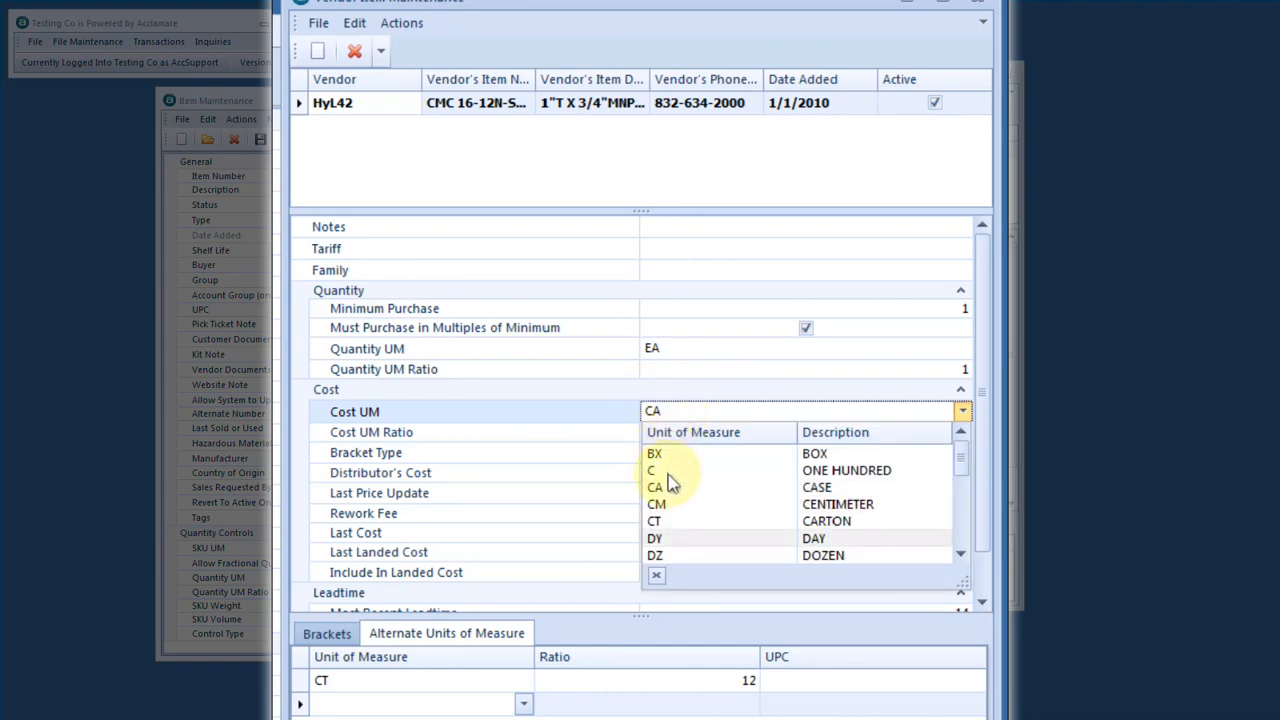
click(676, 421)
text(E)
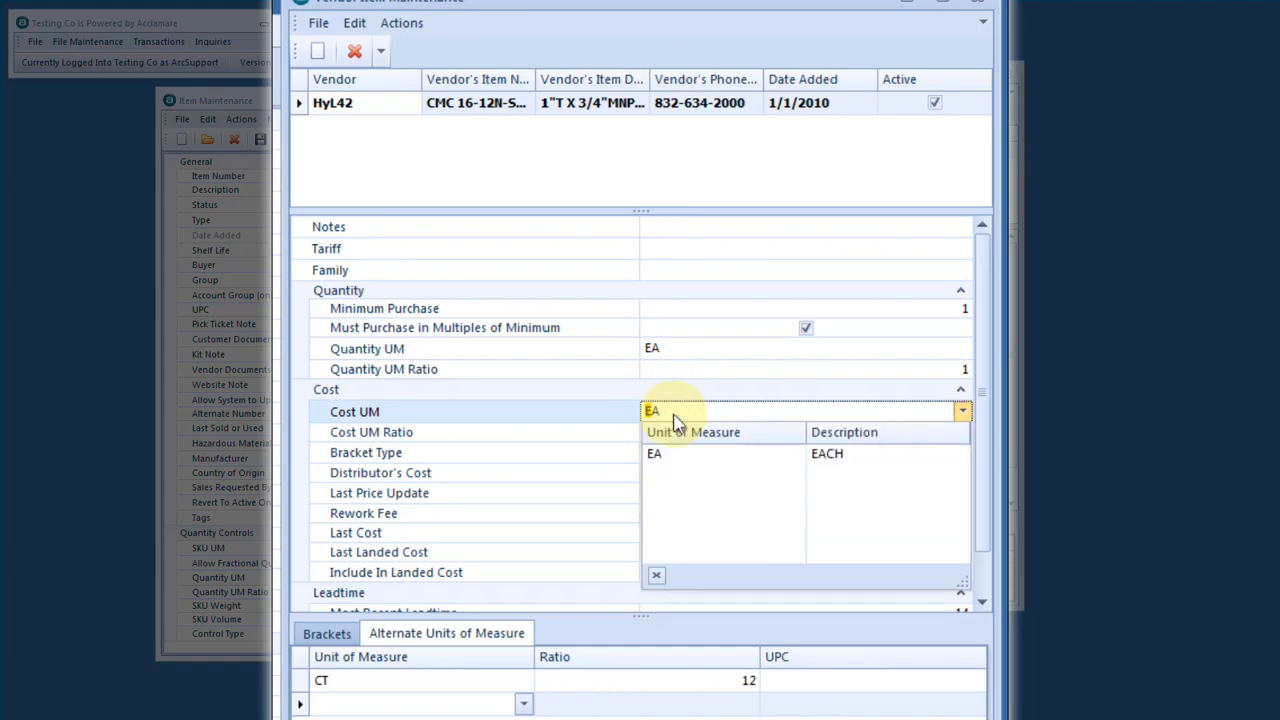
click(661, 450)
key(Tab)
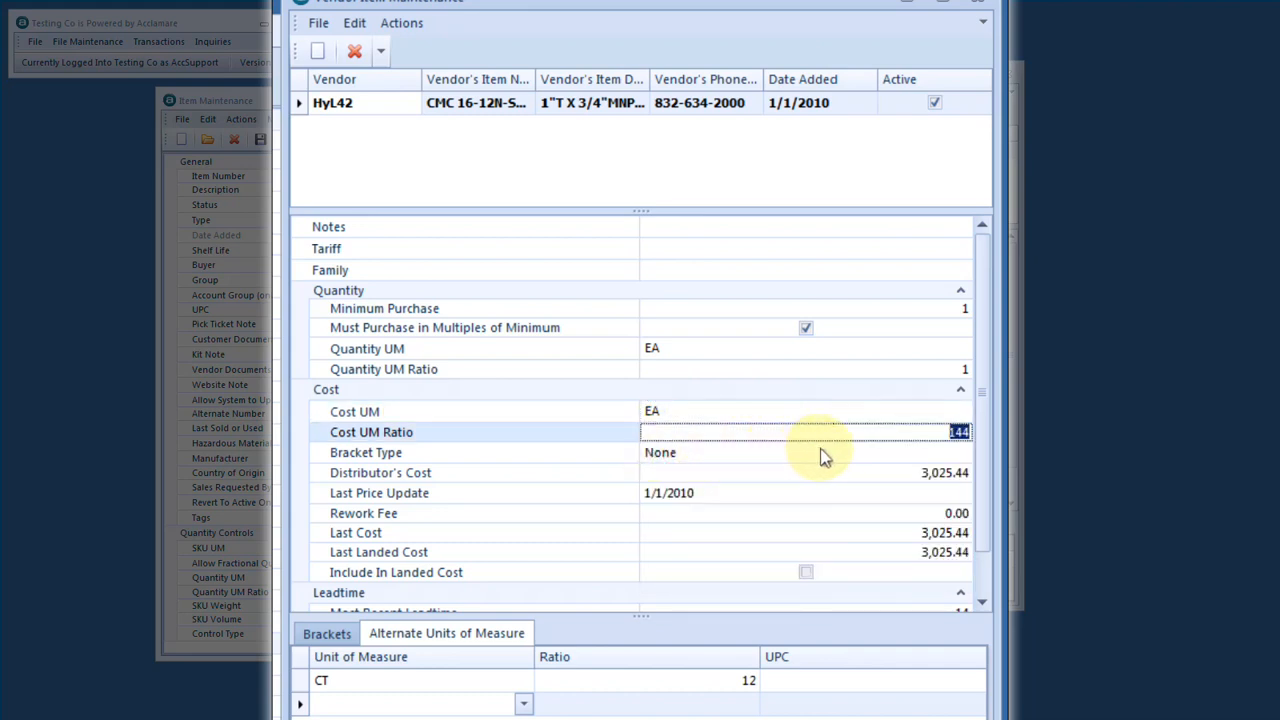
click(822, 455)
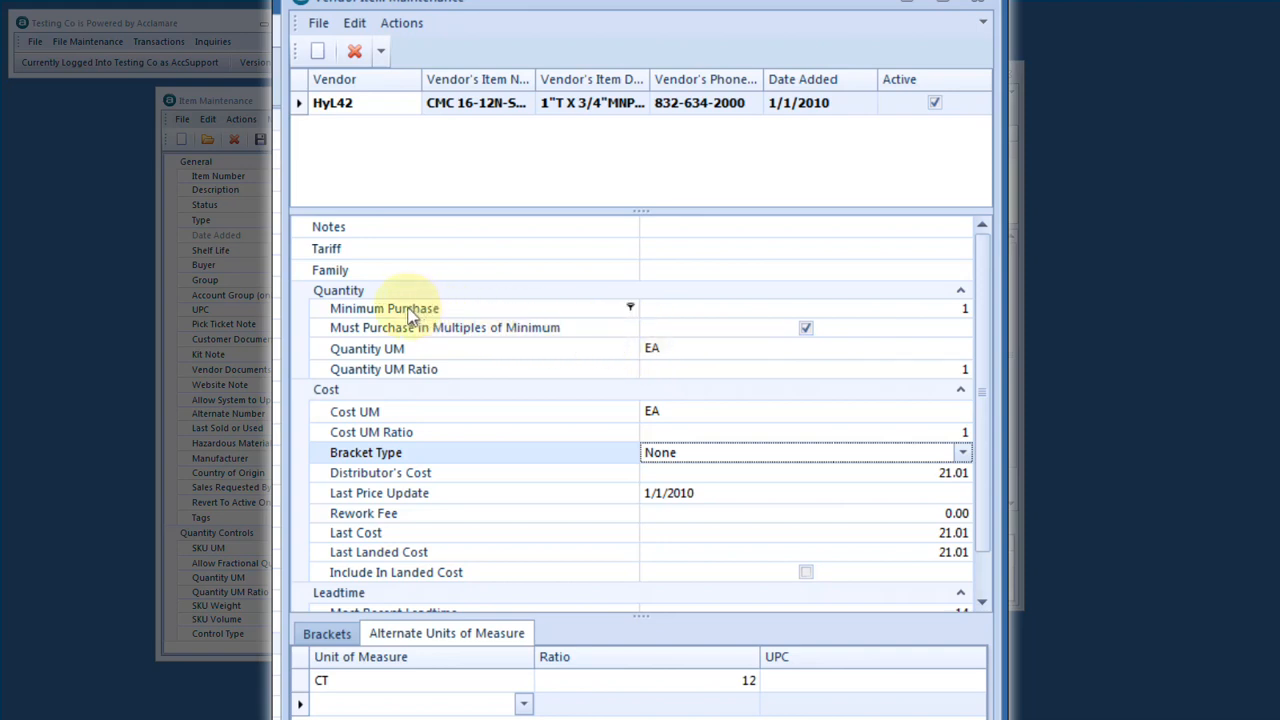
Step: Set the vendor item's Quantity UM to CA again with a Quantity UM Ratio of 144
click(931, 317)
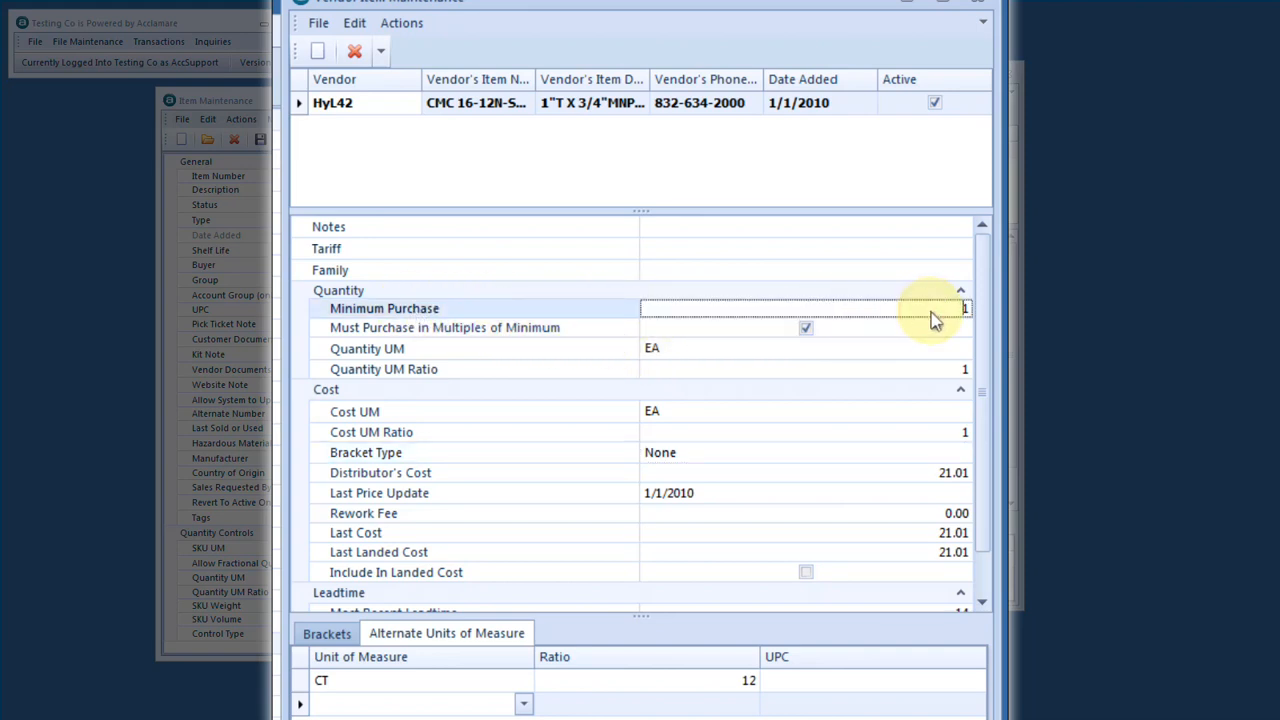
click(675, 362)
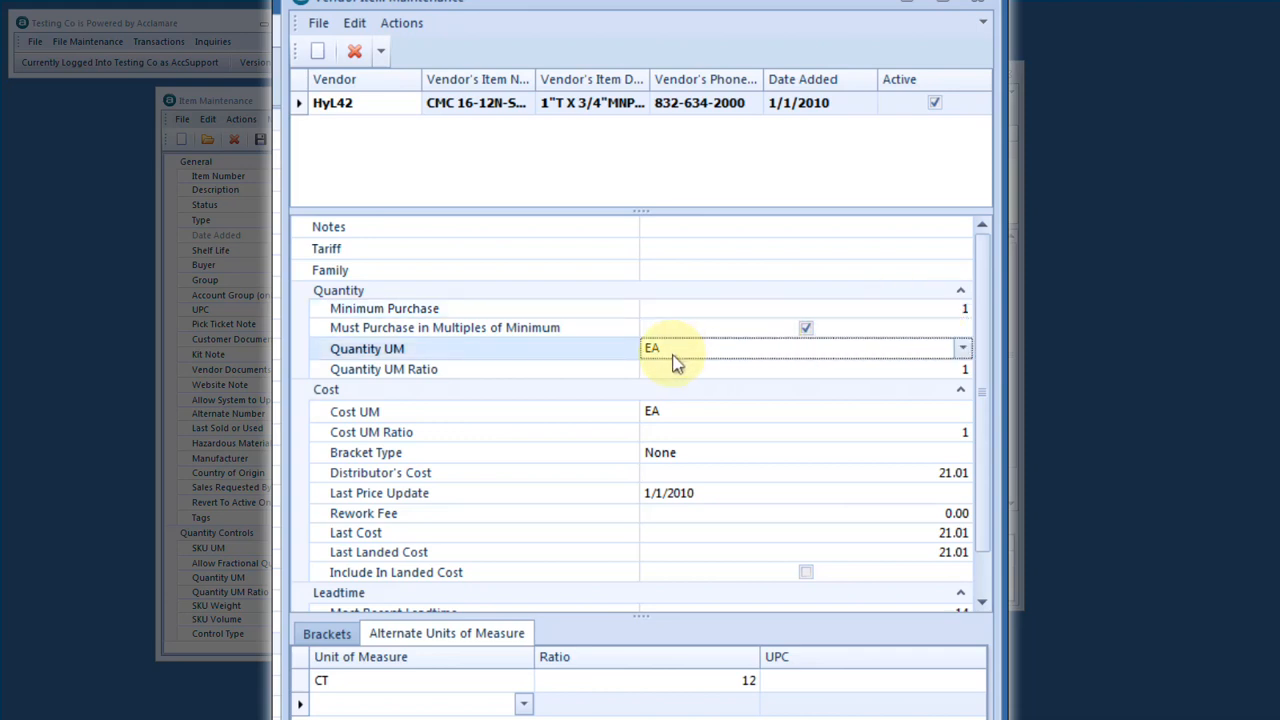
text(CA)
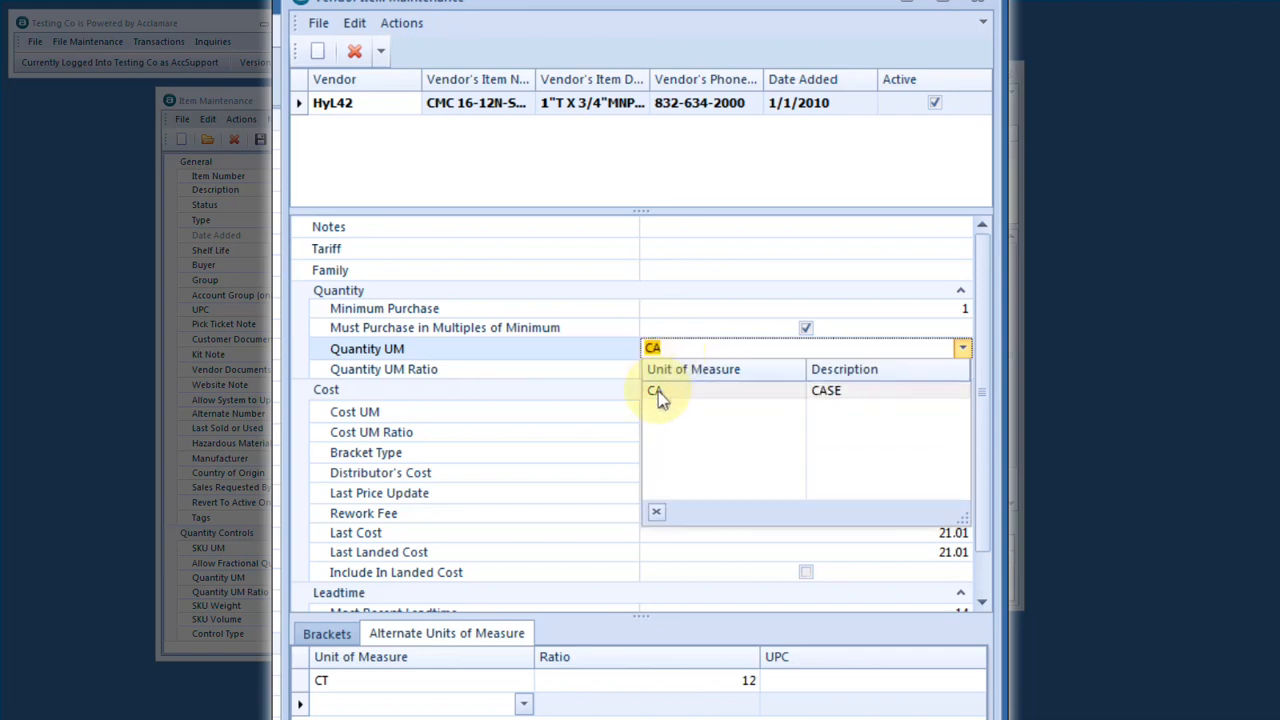
click(658, 391)
key(Tab)
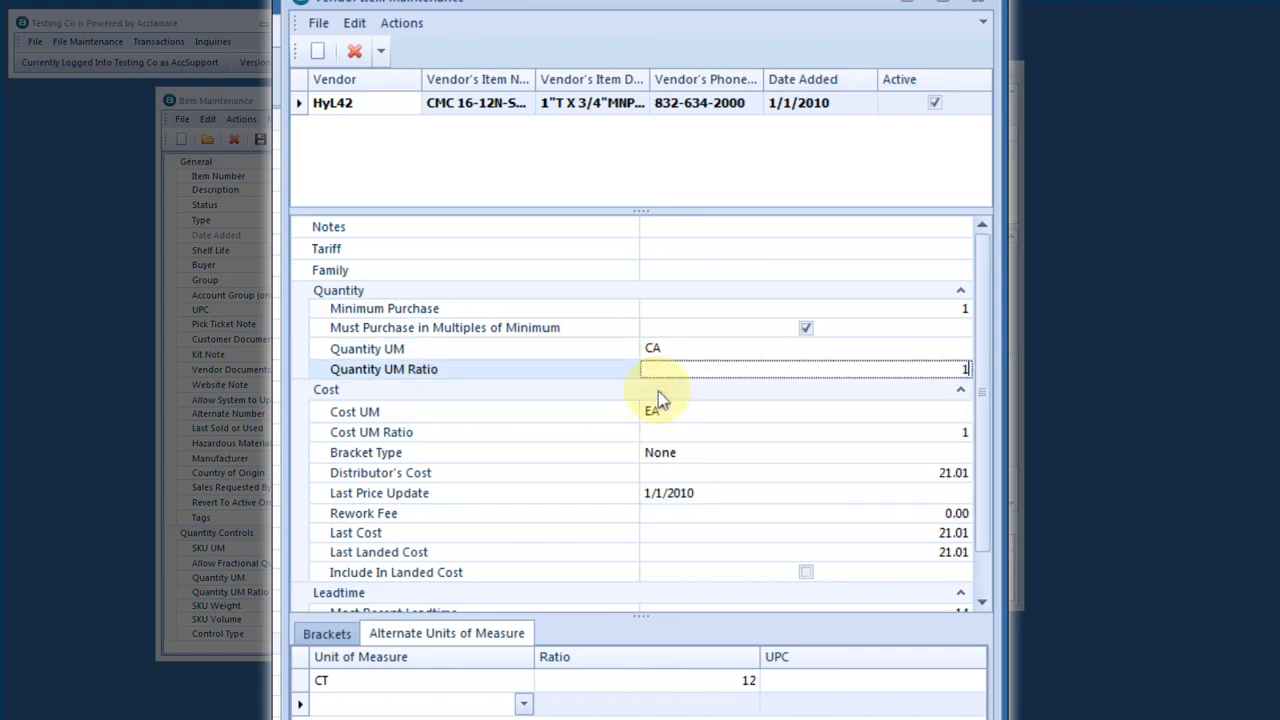
text(44)
key(Tab)
Step: Set the vendor item's Cost UM to CA with a Cost UM Ratio of 114
text(C)
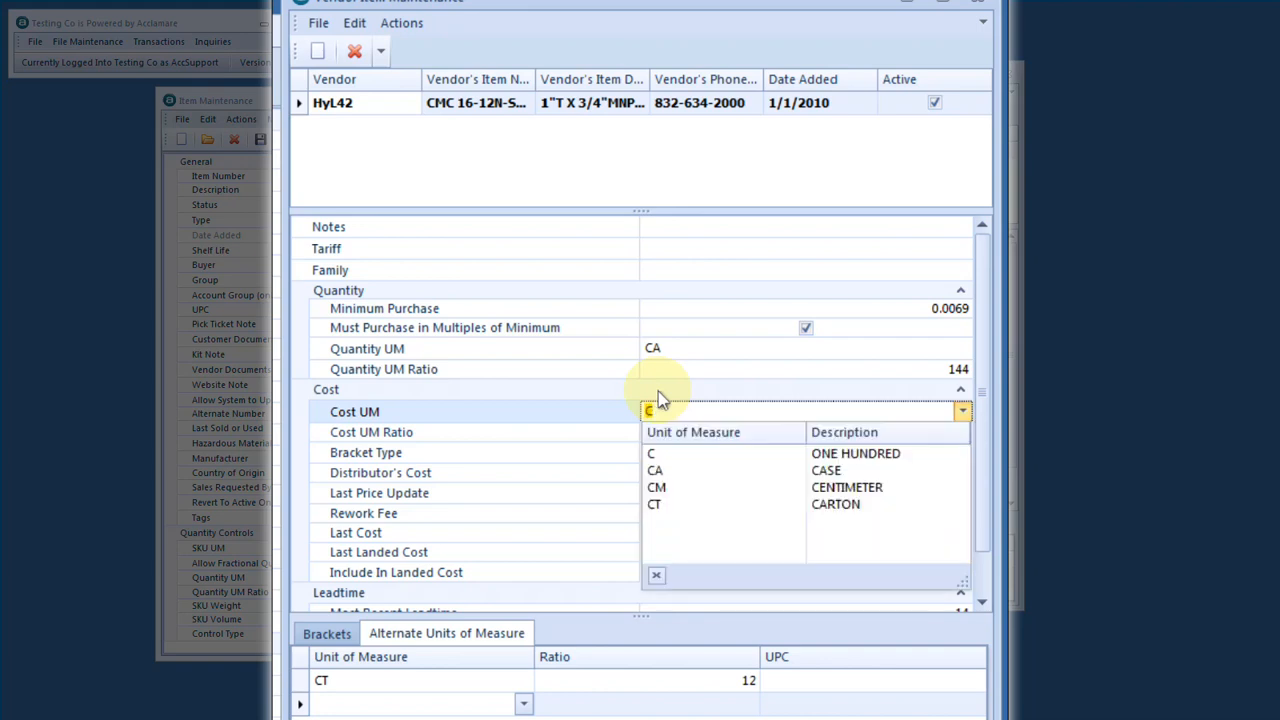
click(657, 467)
key(Tab)
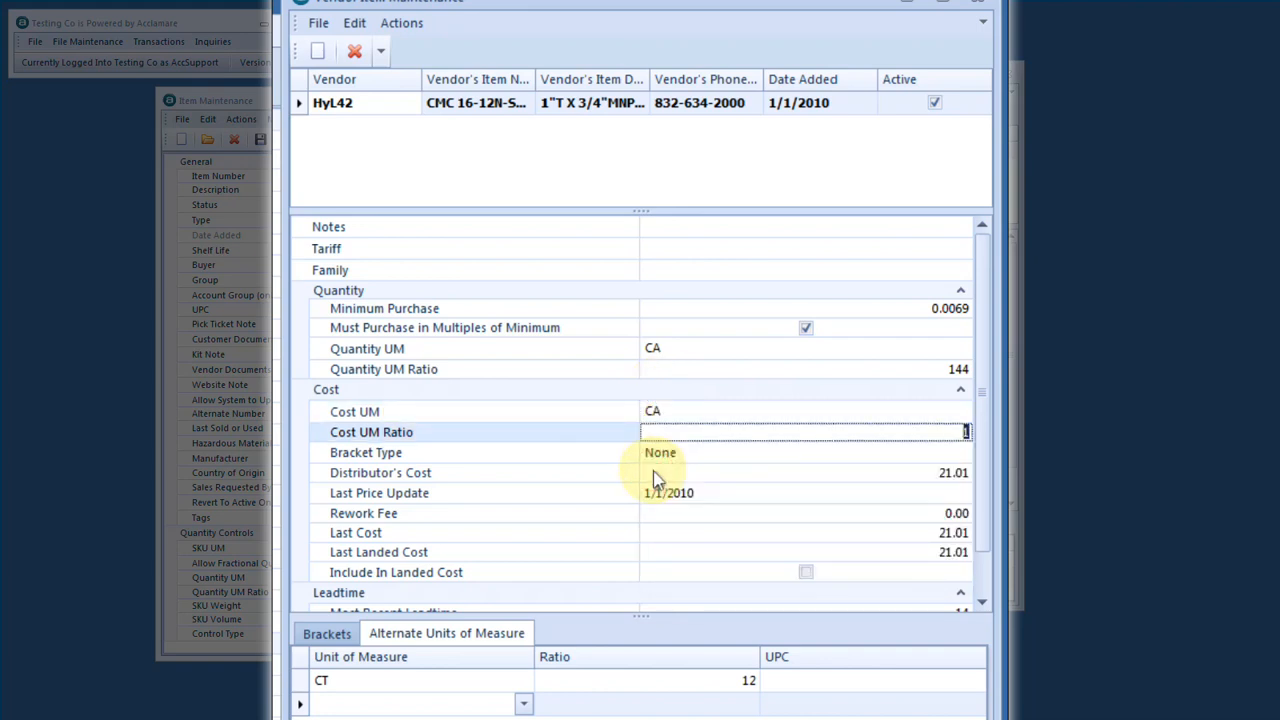
text(14)
click(690, 452)
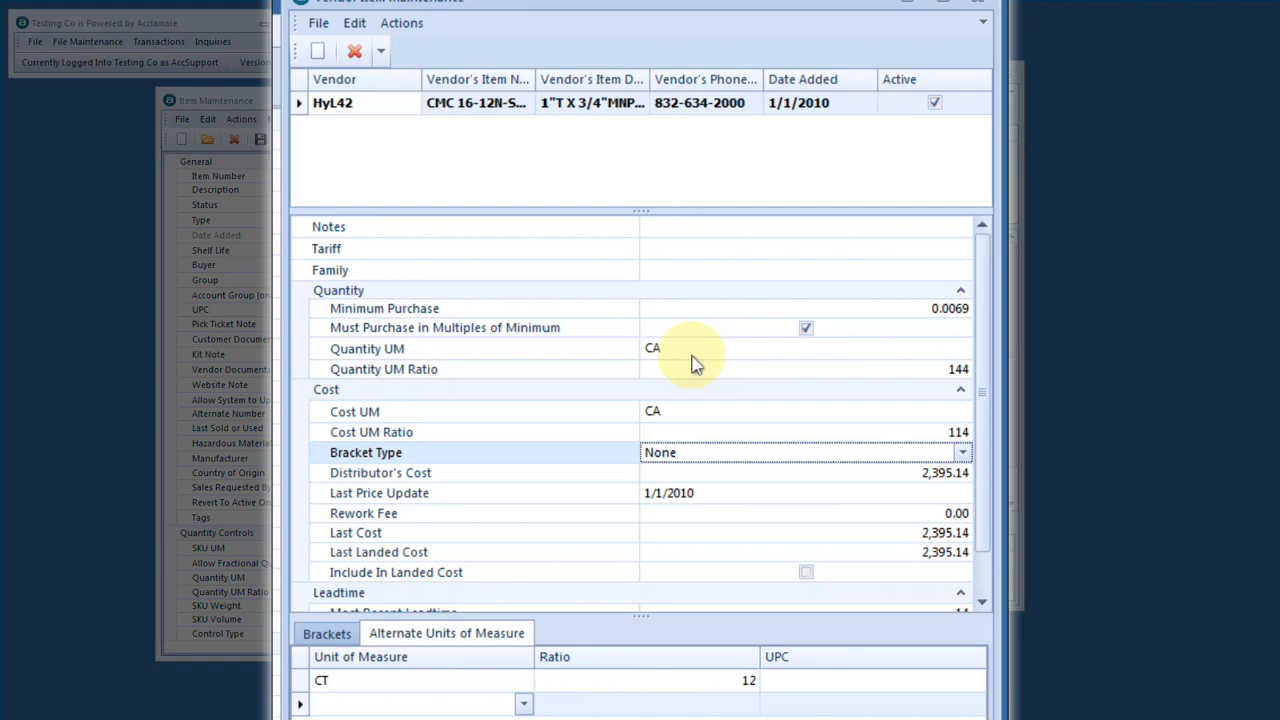
Step: Set the vendor item's Minimum Purchase to 1
click(884, 318)
drag(886, 314, 766, 309)
text(1)
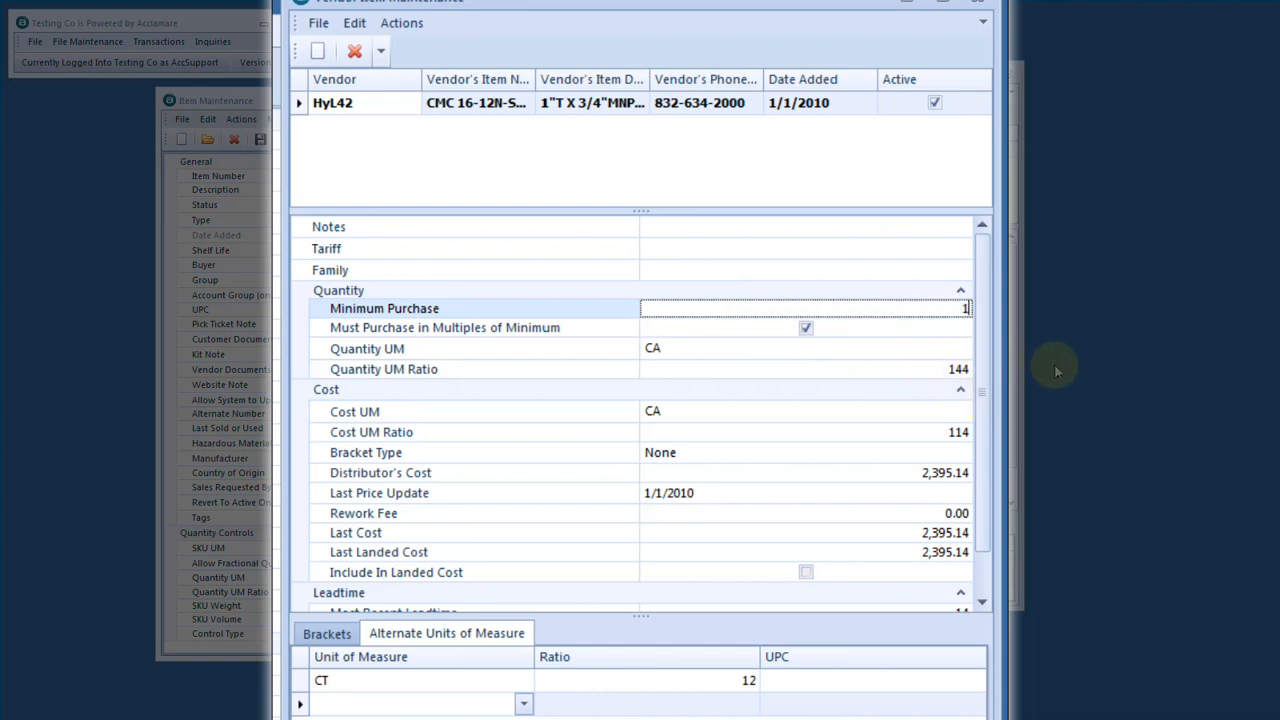
key(Tab)
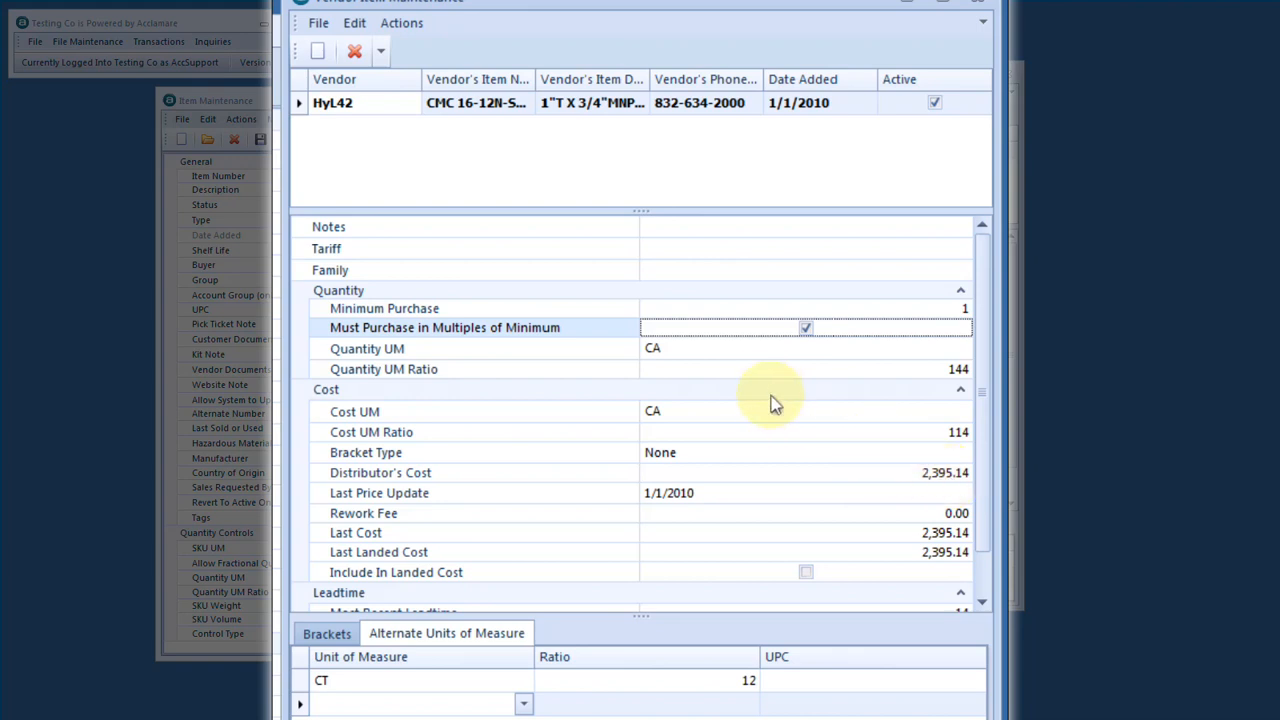
Step: Return the vendor item's Quantity UM to EA with a Quantity UM Ratio of 1
click(680, 358)
click(675, 347)
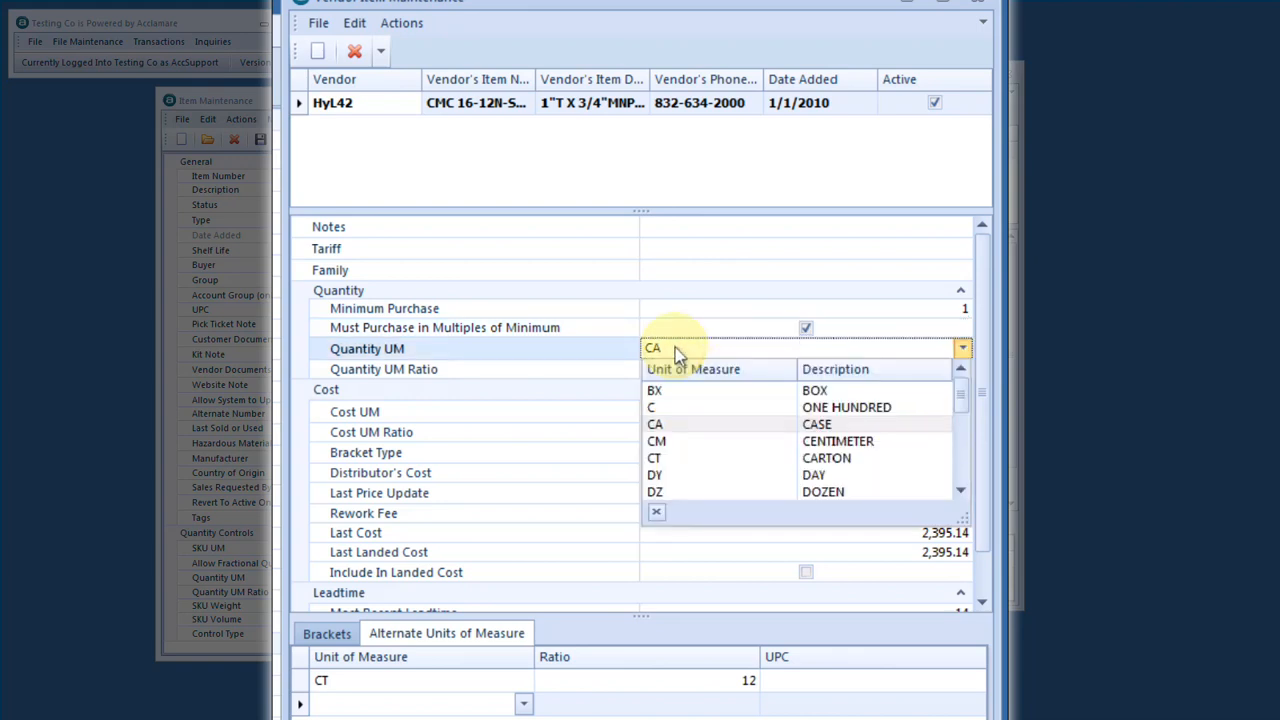
text(e)
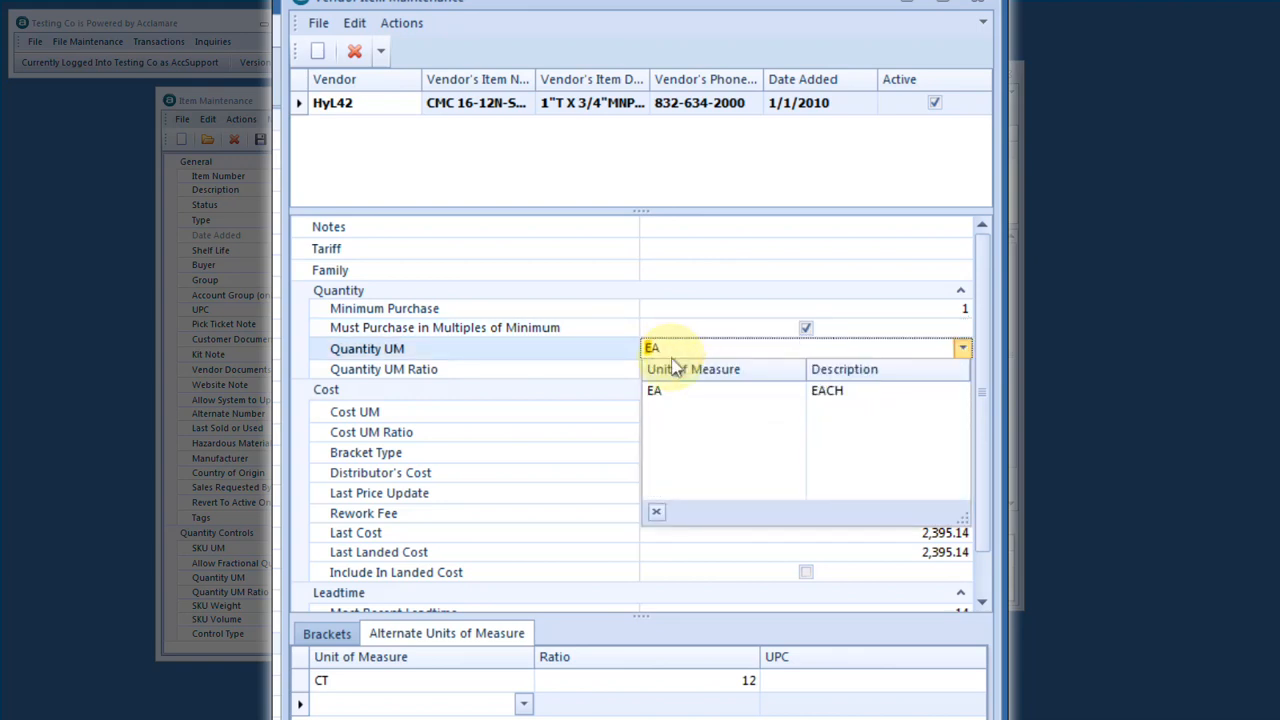
click(660, 394)
text(1)
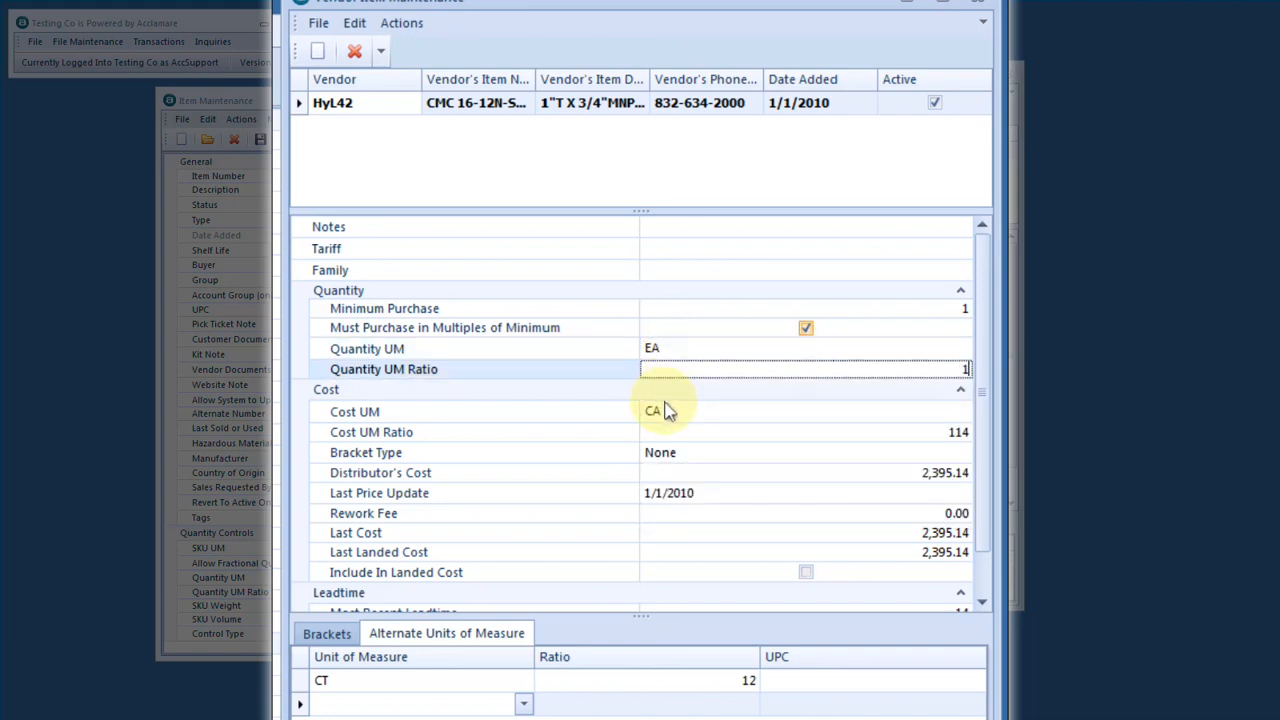
click(678, 417)
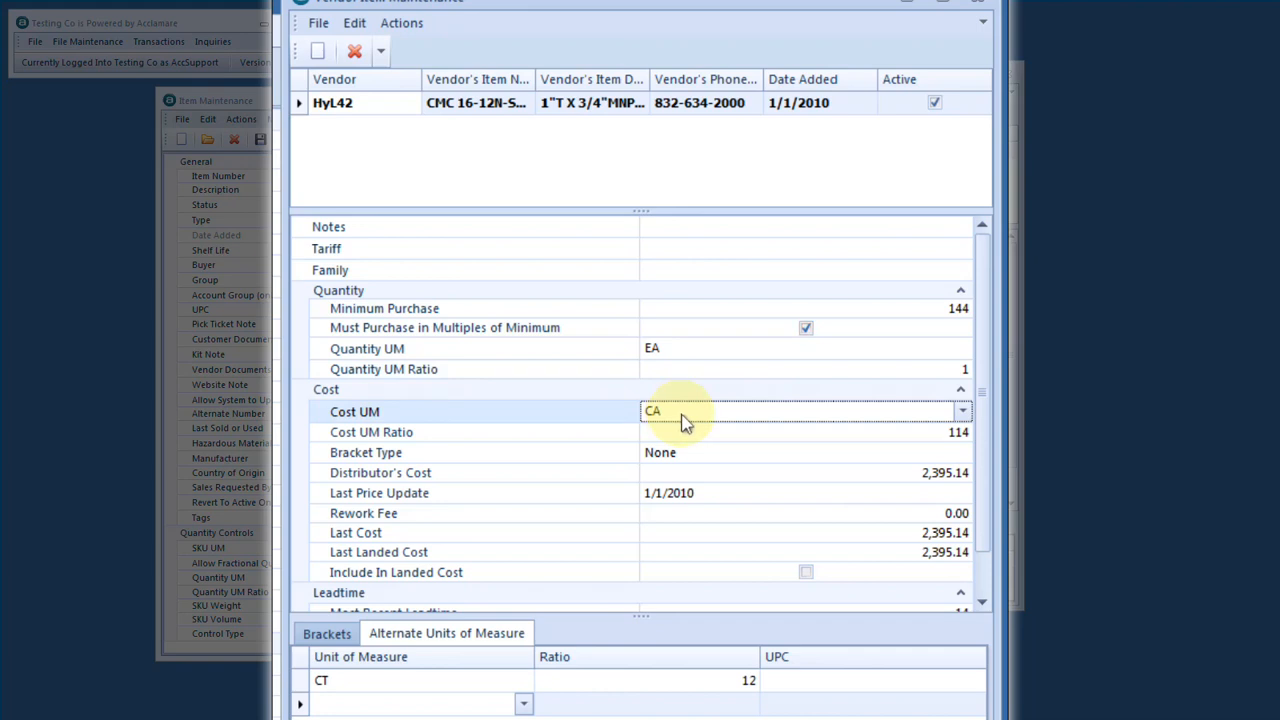
Step: Set the vendor item's Cost UM to EA with a Cost UM Ratio of 1
click(686, 420)
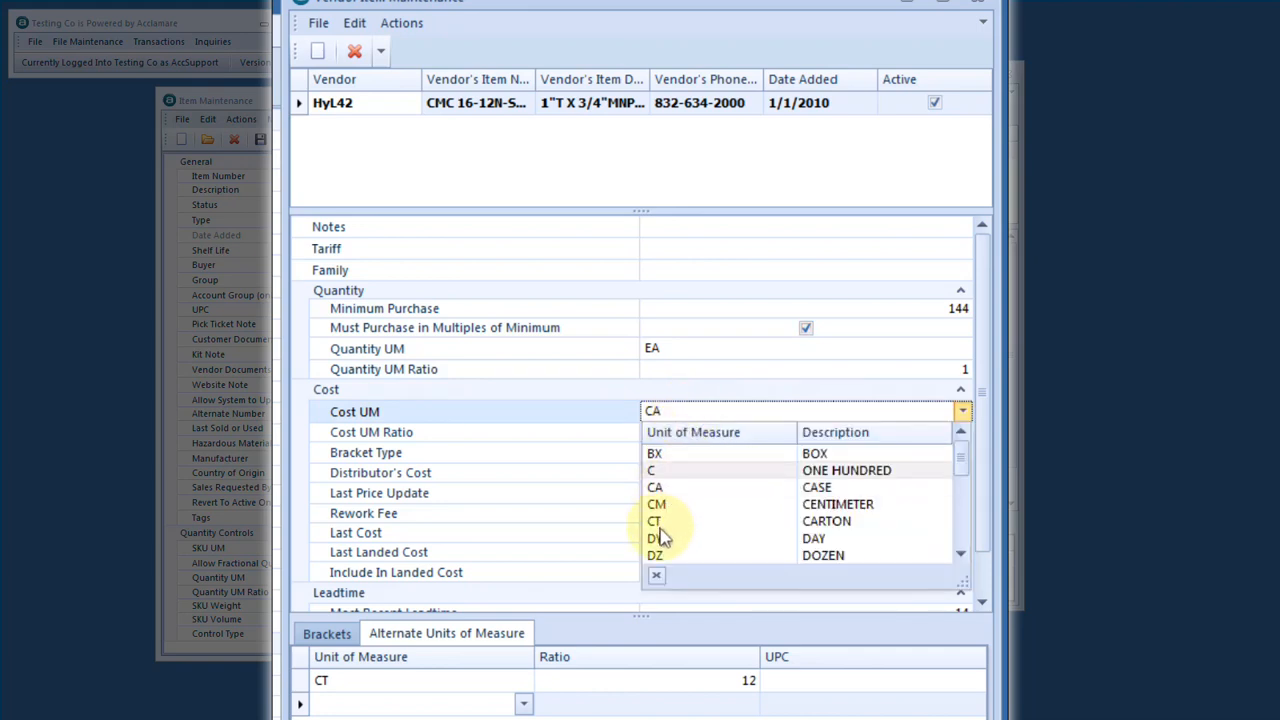
text(EA)
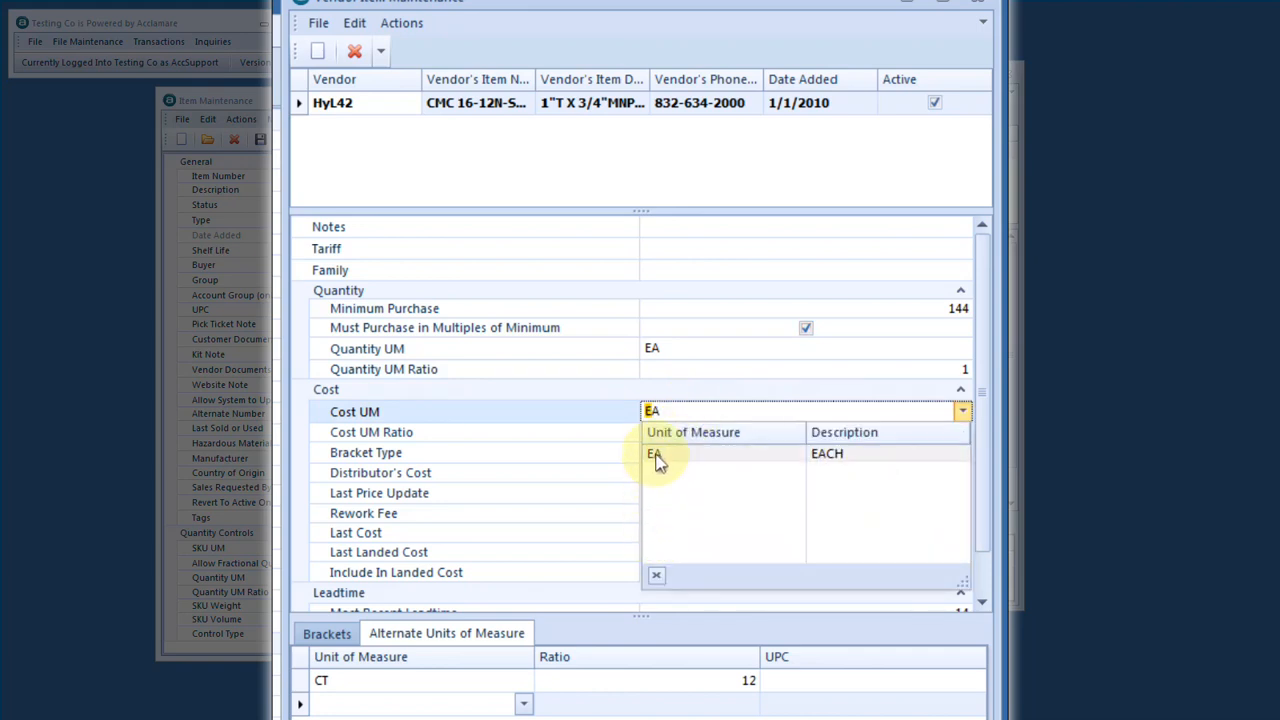
click(654, 453)
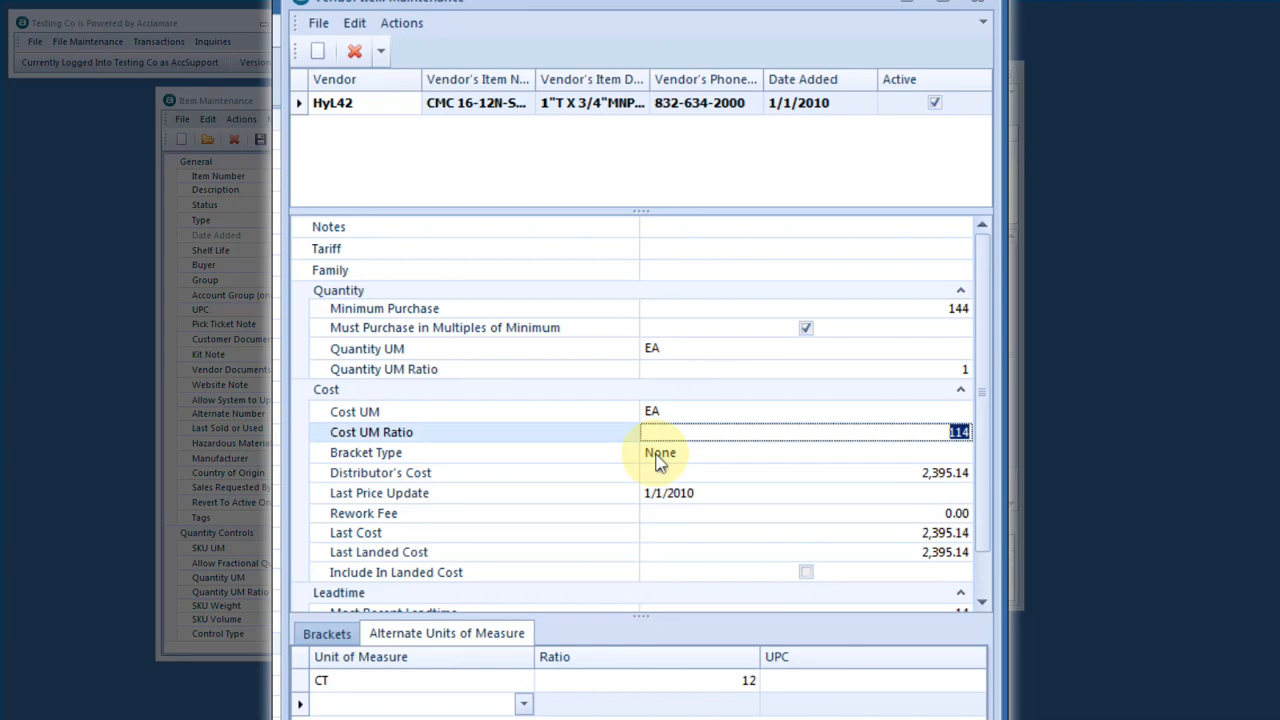
text(1)
click(657, 457)
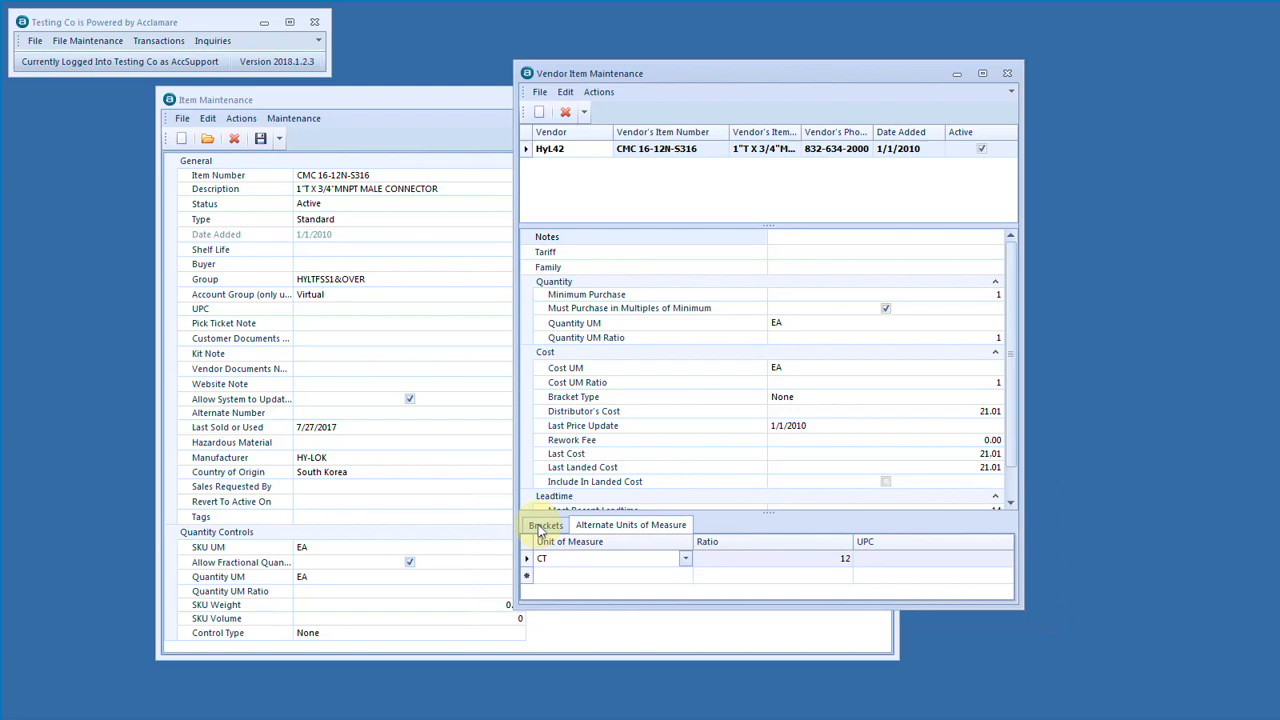
Step: Display the vendor item's brackets and set its Bracket Type to Discount Percent
click(545, 526)
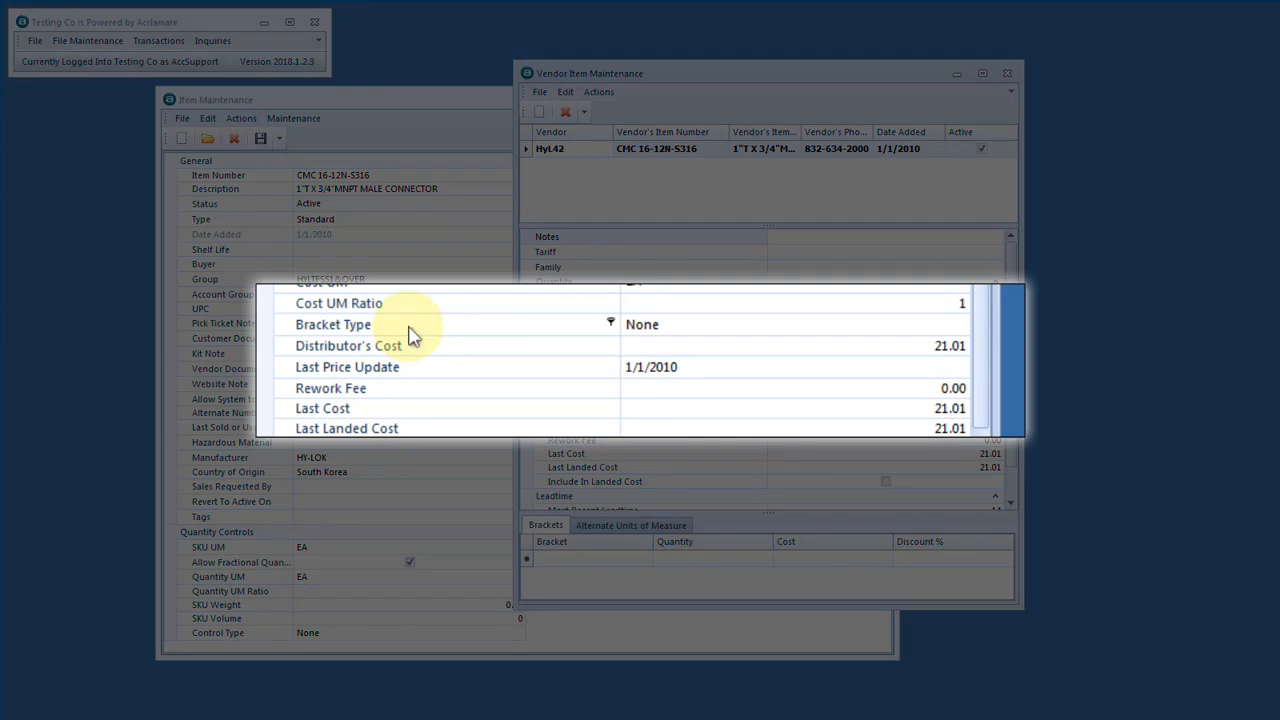
click(409, 327)
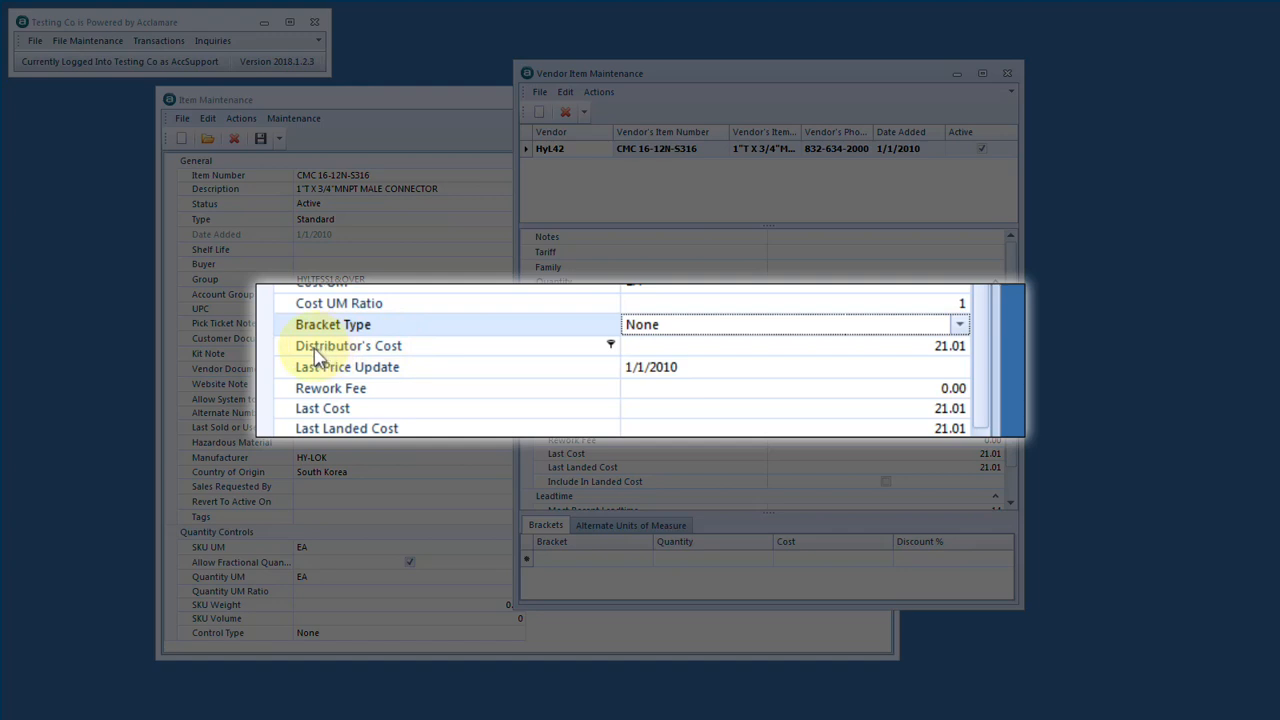
click(429, 352)
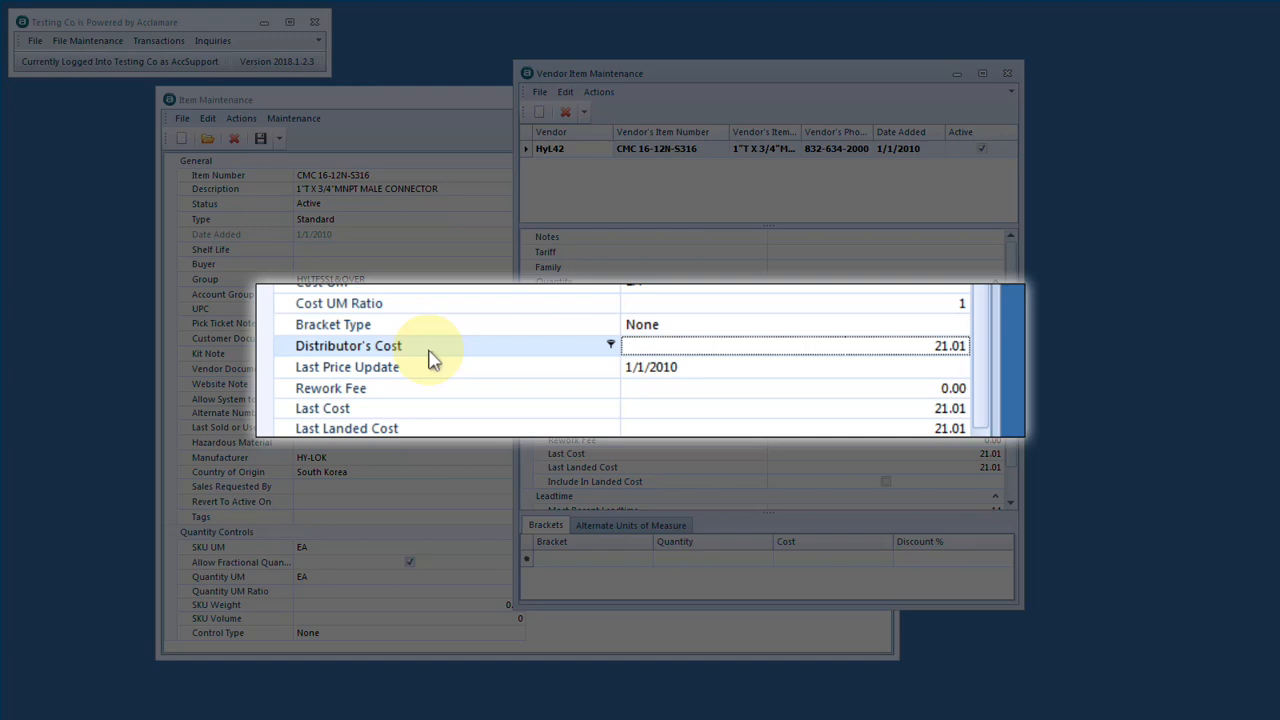
click(740, 326)
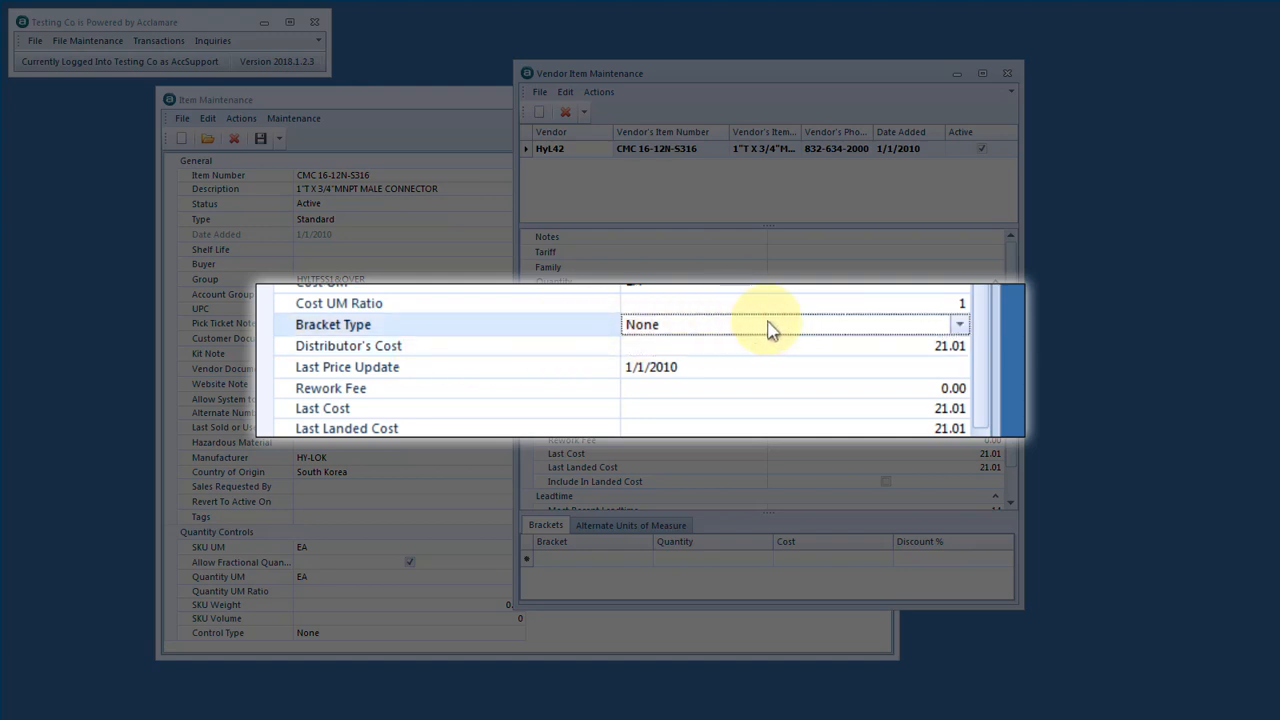
click(958, 324)
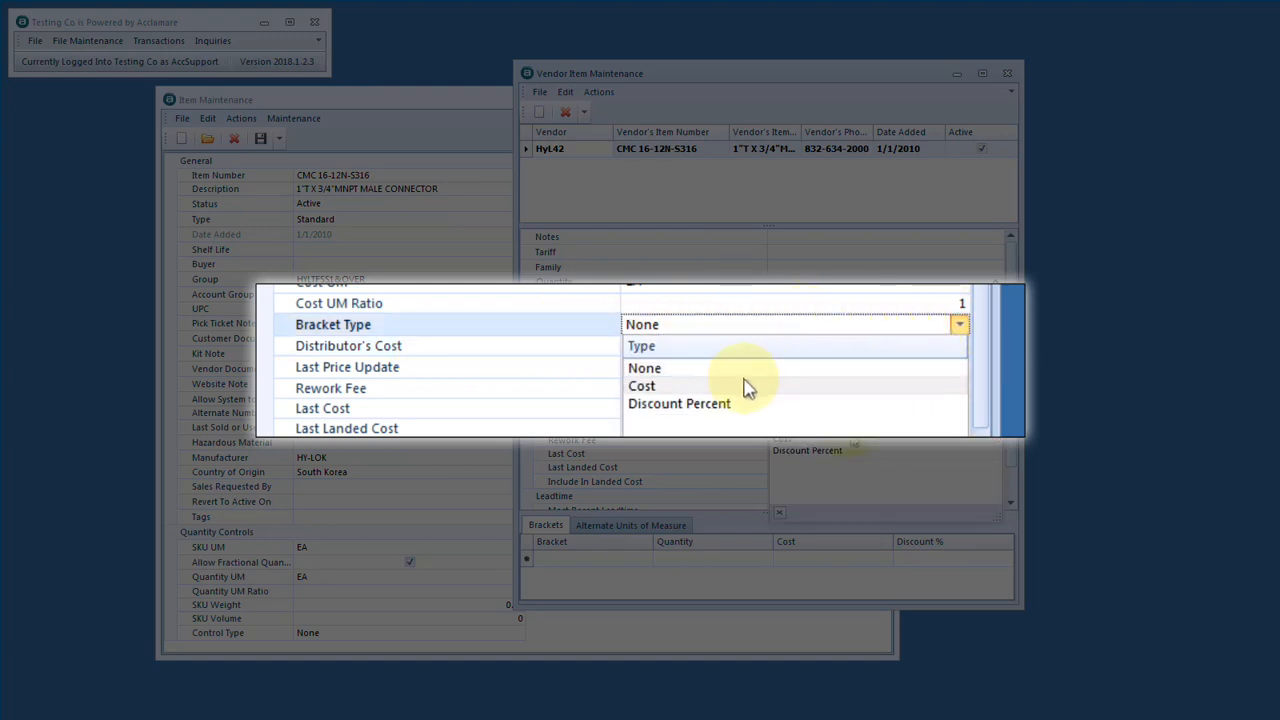
click(660, 404)
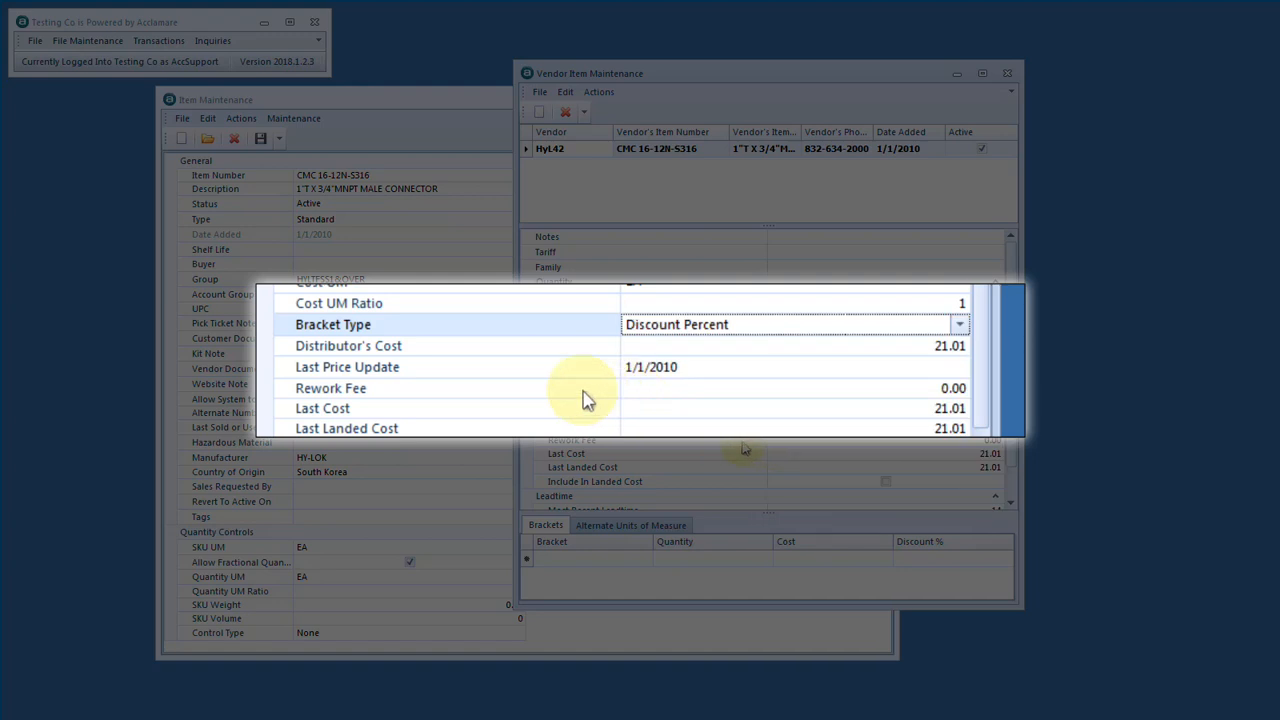
click(408, 355)
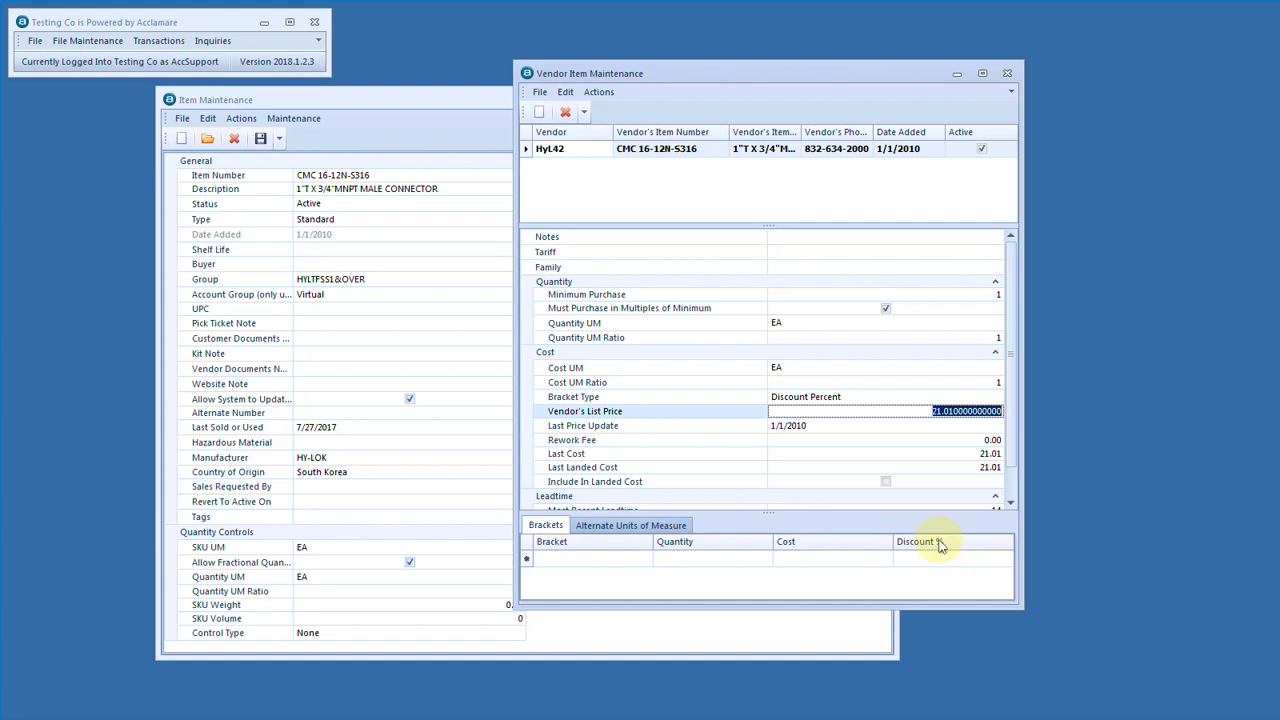
click(925, 398)
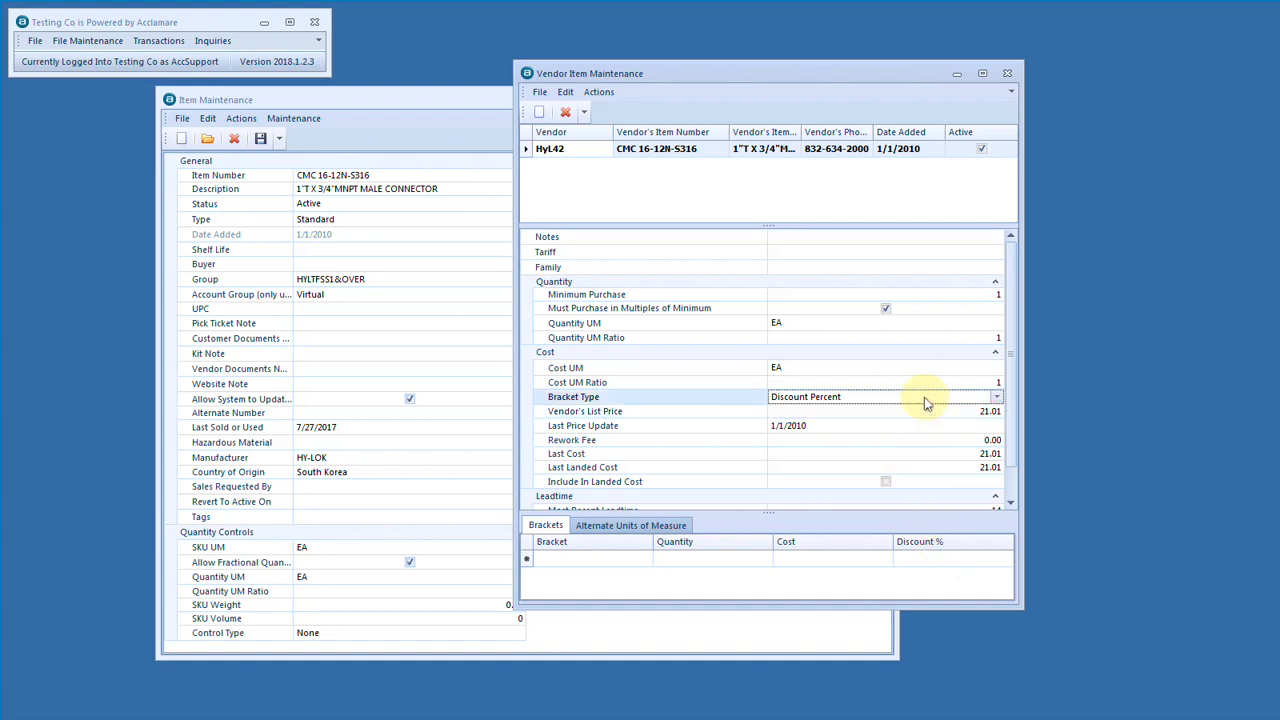
click(996, 397)
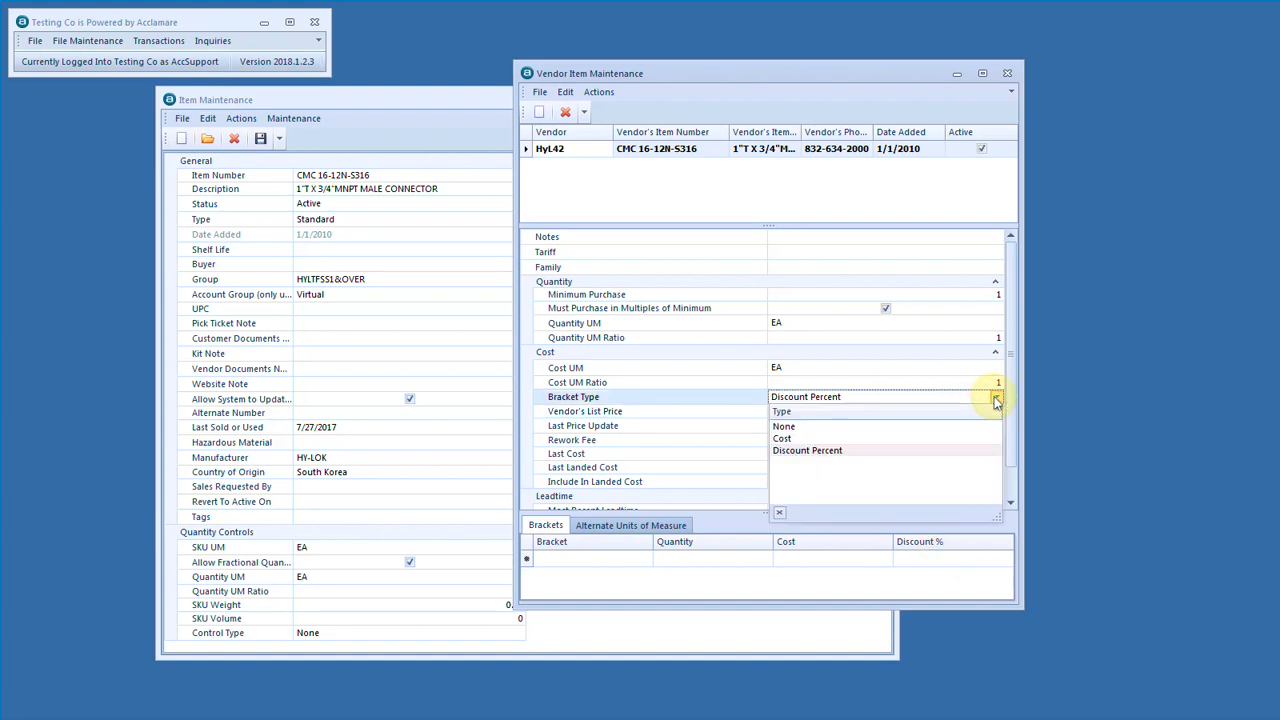
click(780, 449)
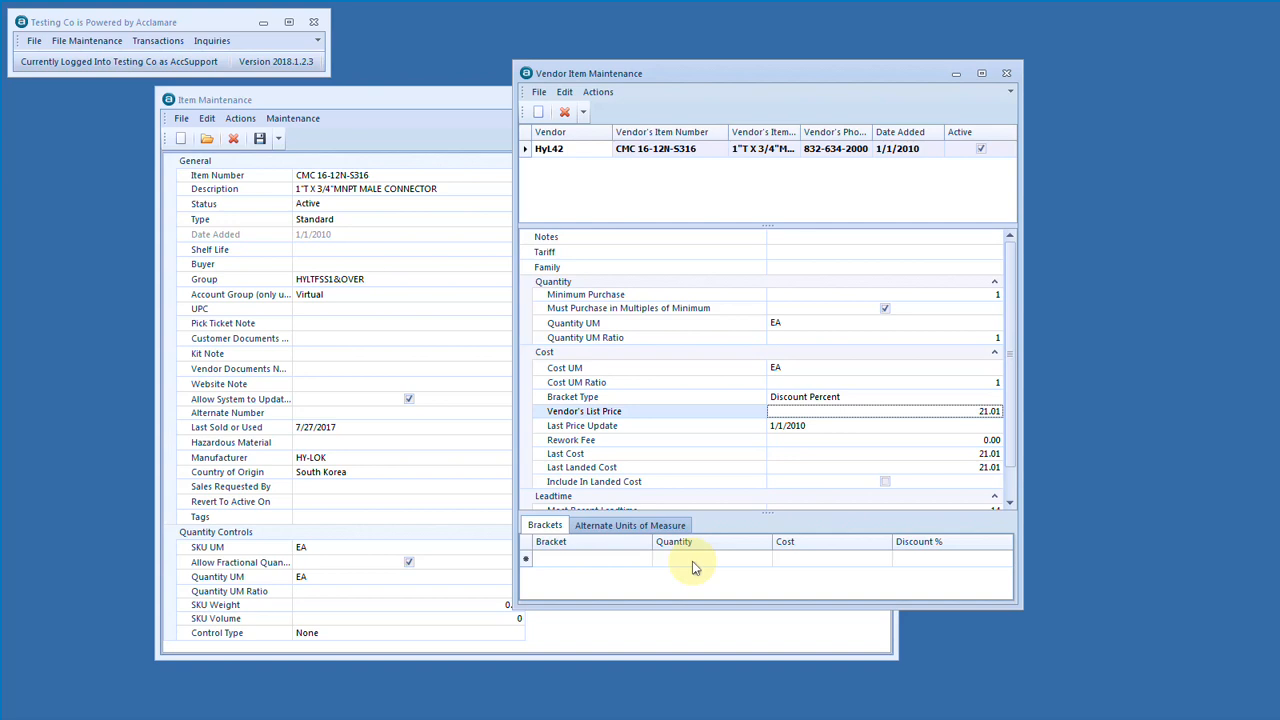
Step: Add the vendor item's first discount bracket with a quantity of 1, leaving its cost and discount at the defaults
click(593, 325)
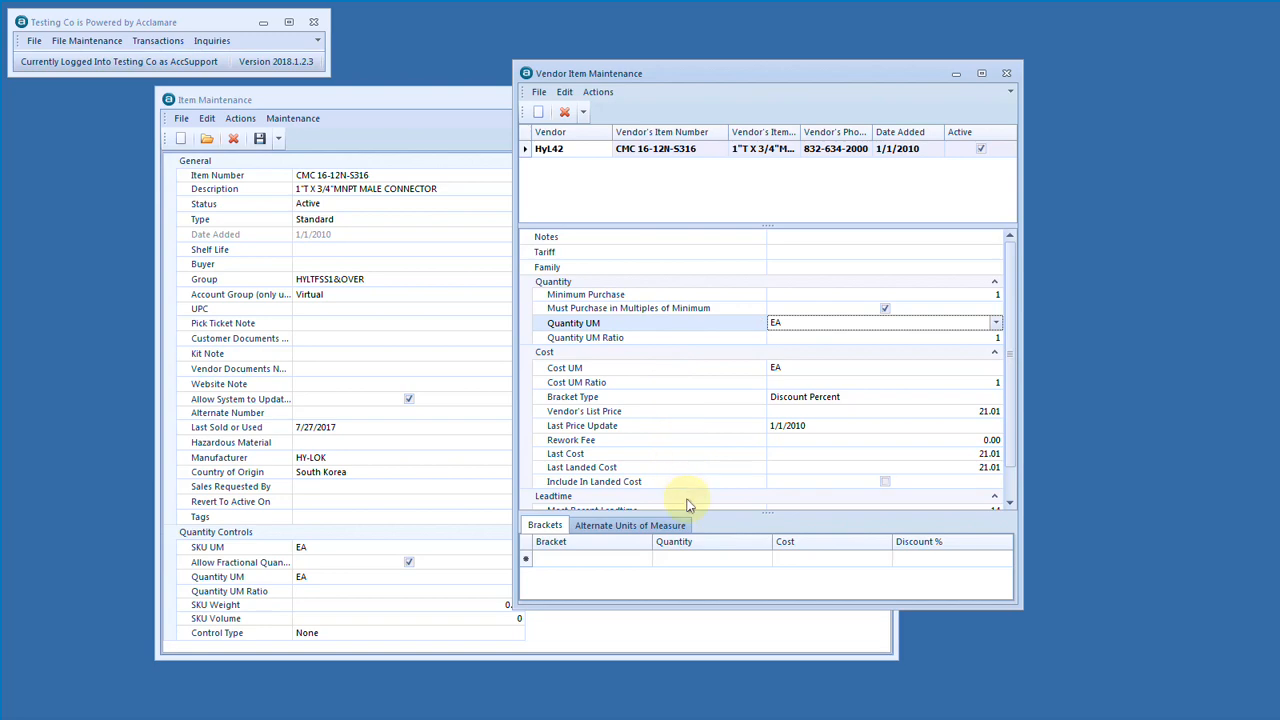
click(699, 561)
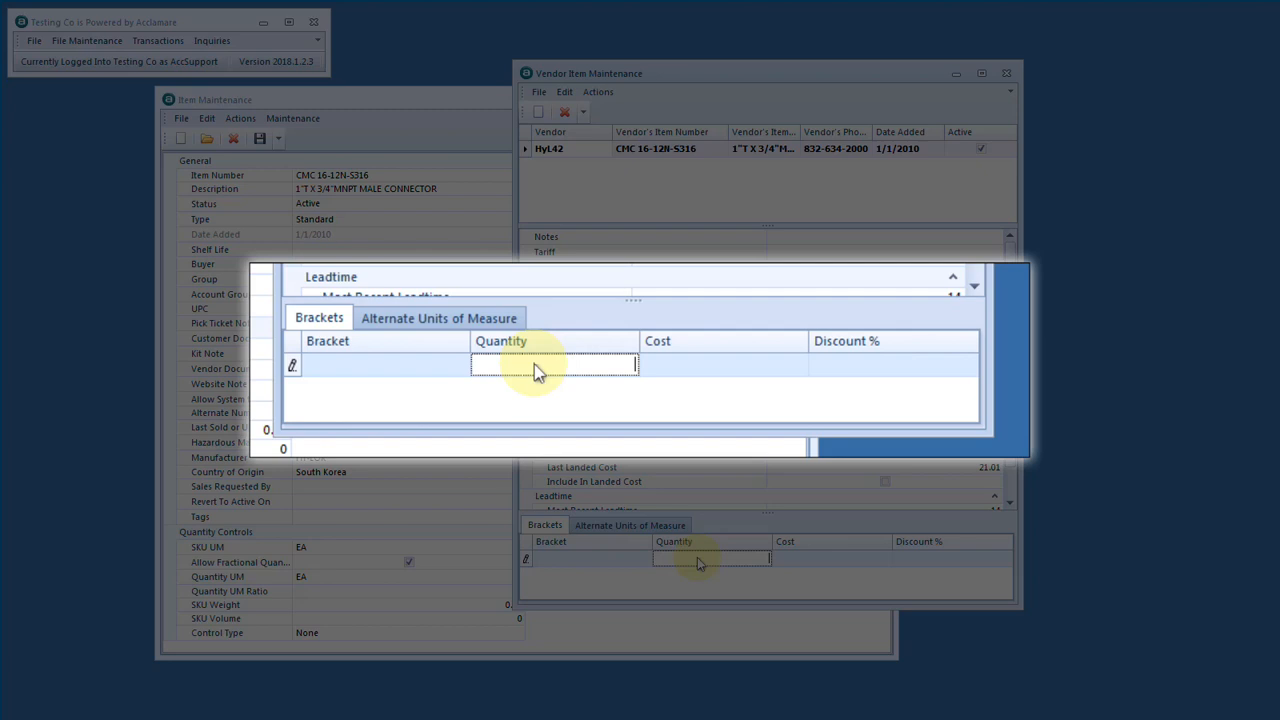
text(1)
key(Tab)
key(Tab)
key(Tab)
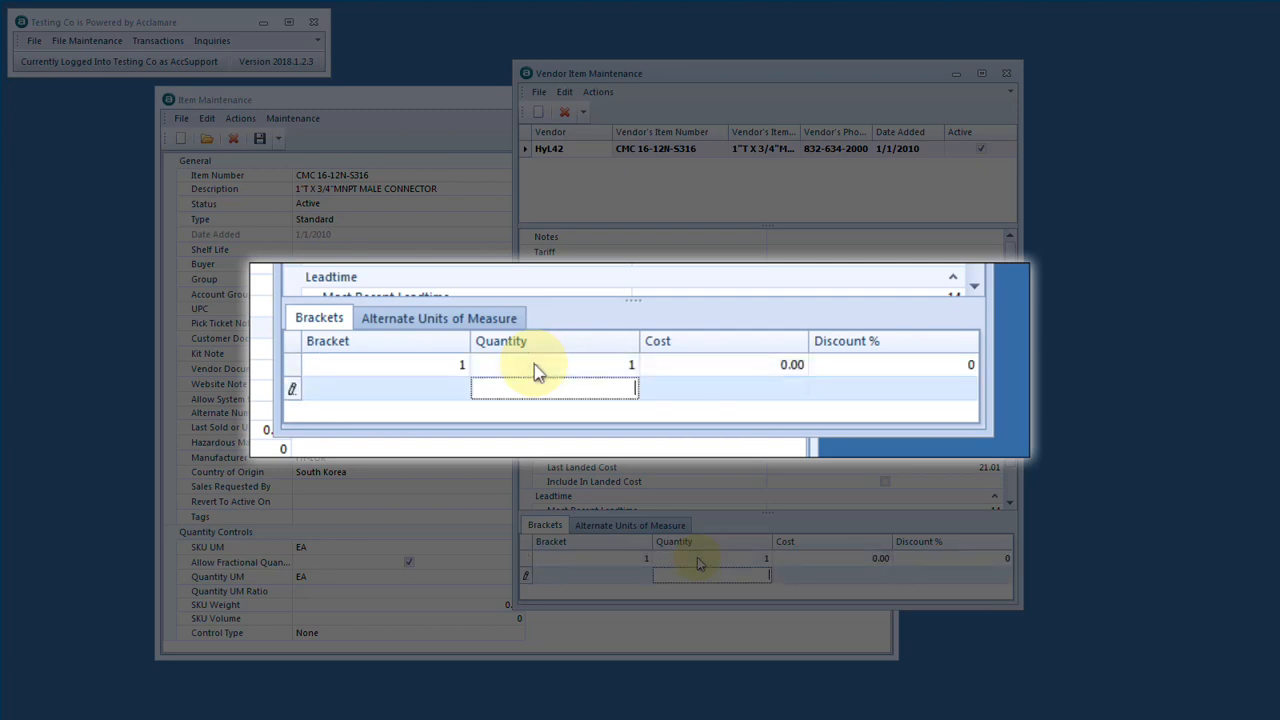
Step: Add a second bracket to the vendor item with a quantity of 200 and a 10% discount
text(200)
key(Tab)
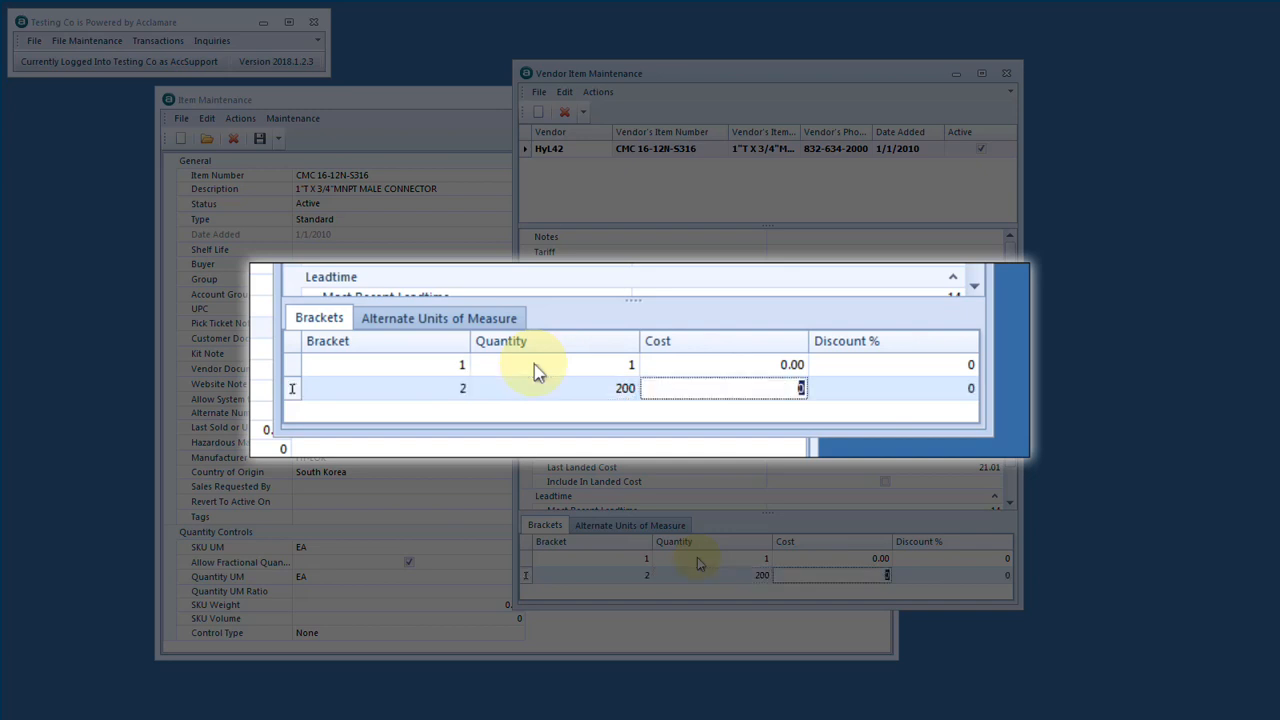
key(Tab)
text(10)
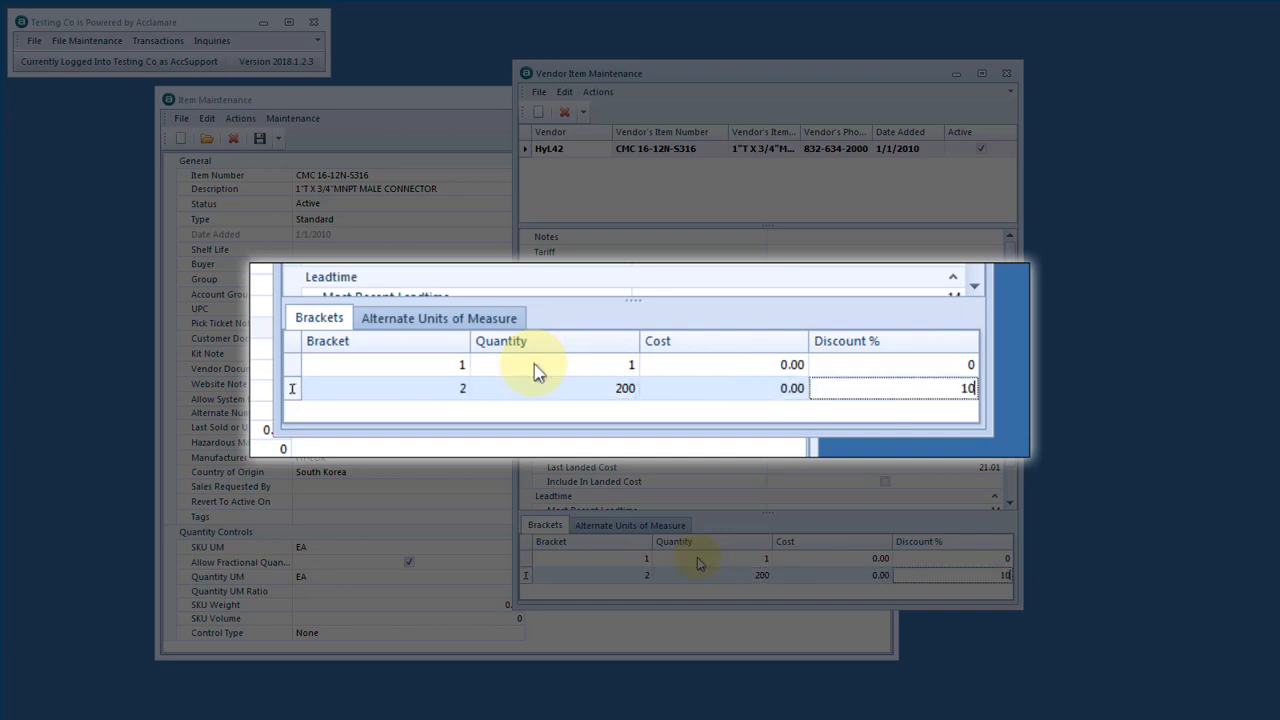
key(Tab)
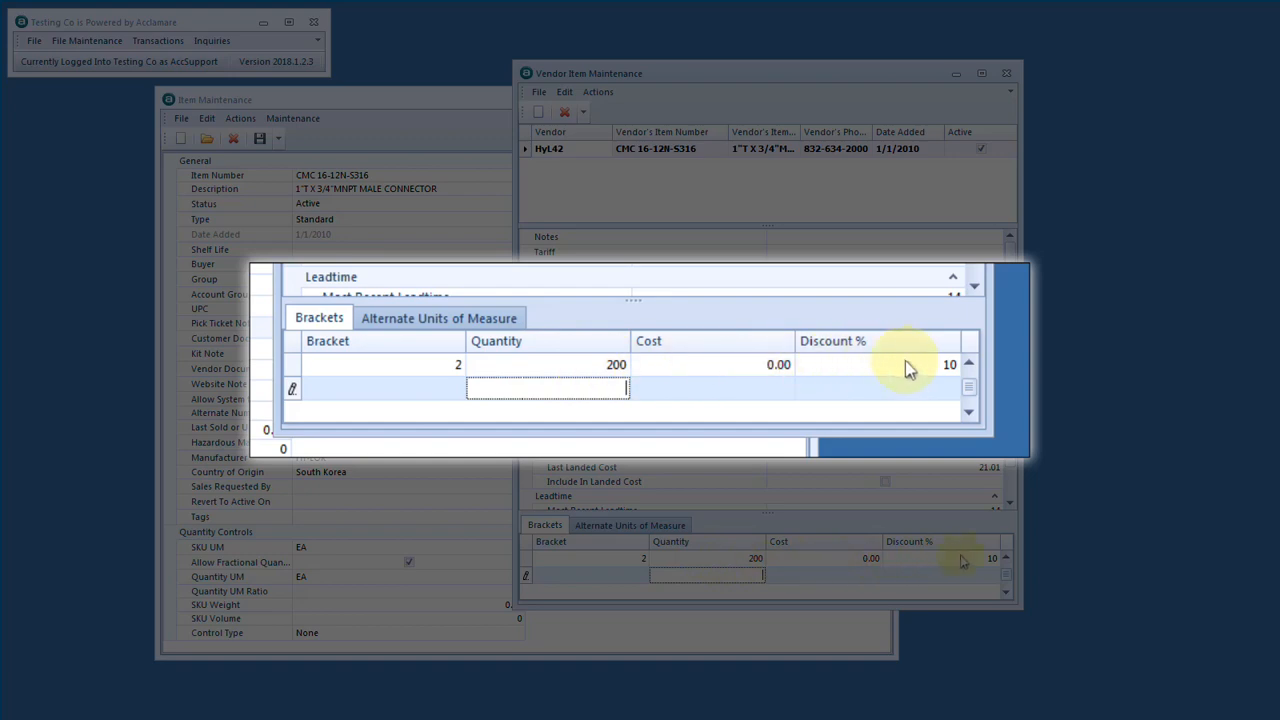
click(1006, 558)
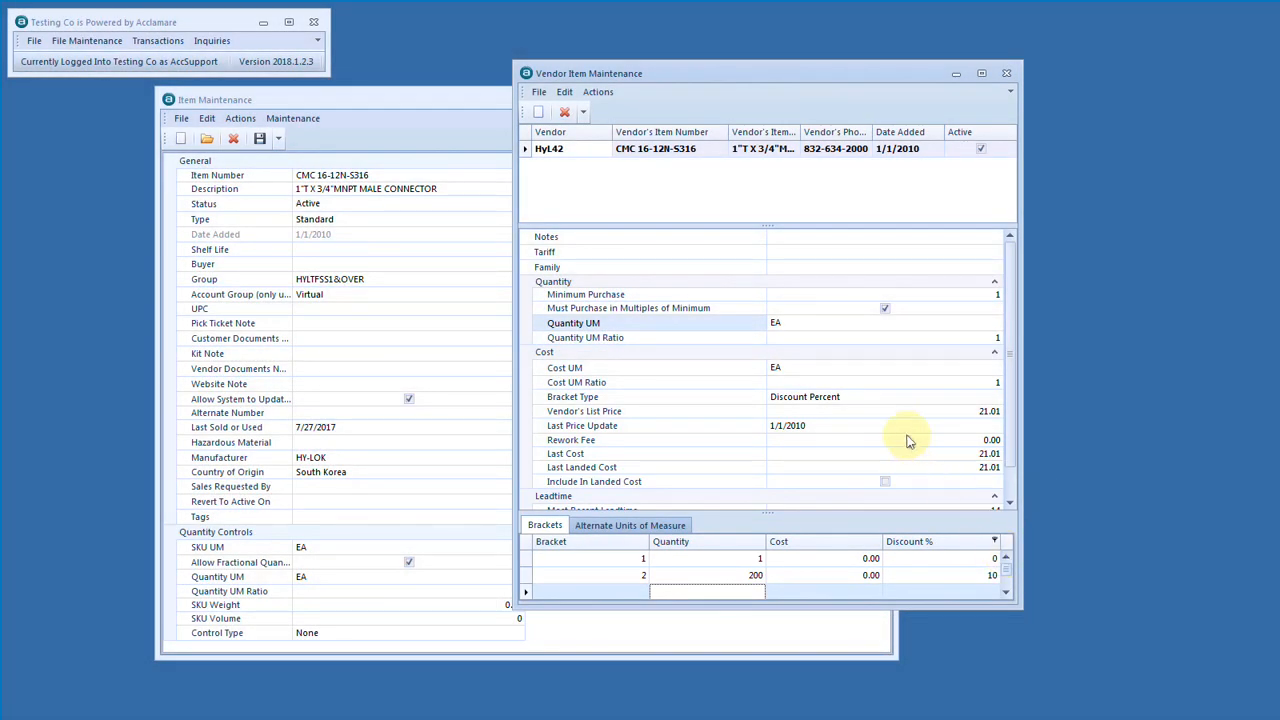
Step: Set the vendor item's Quantity UM to CA with a ratio of 144 and check the second bracket's quantity
click(818, 326)
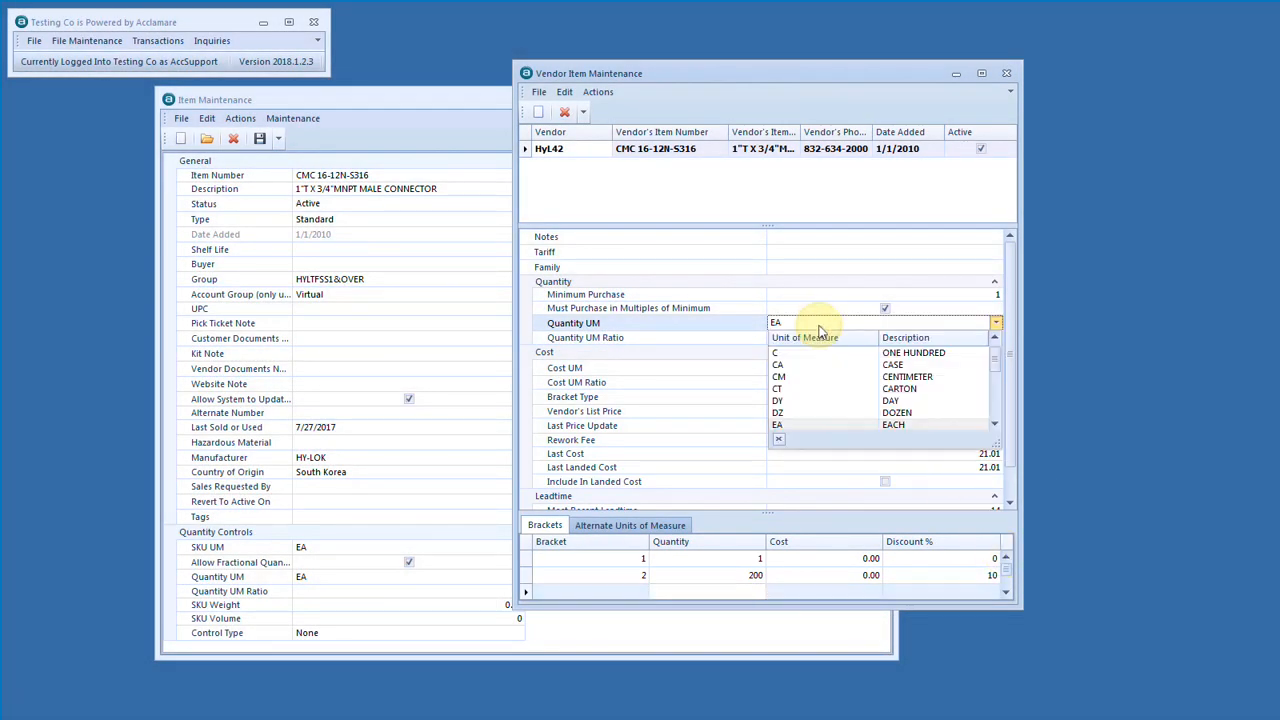
click(780, 365)
key(Tab)
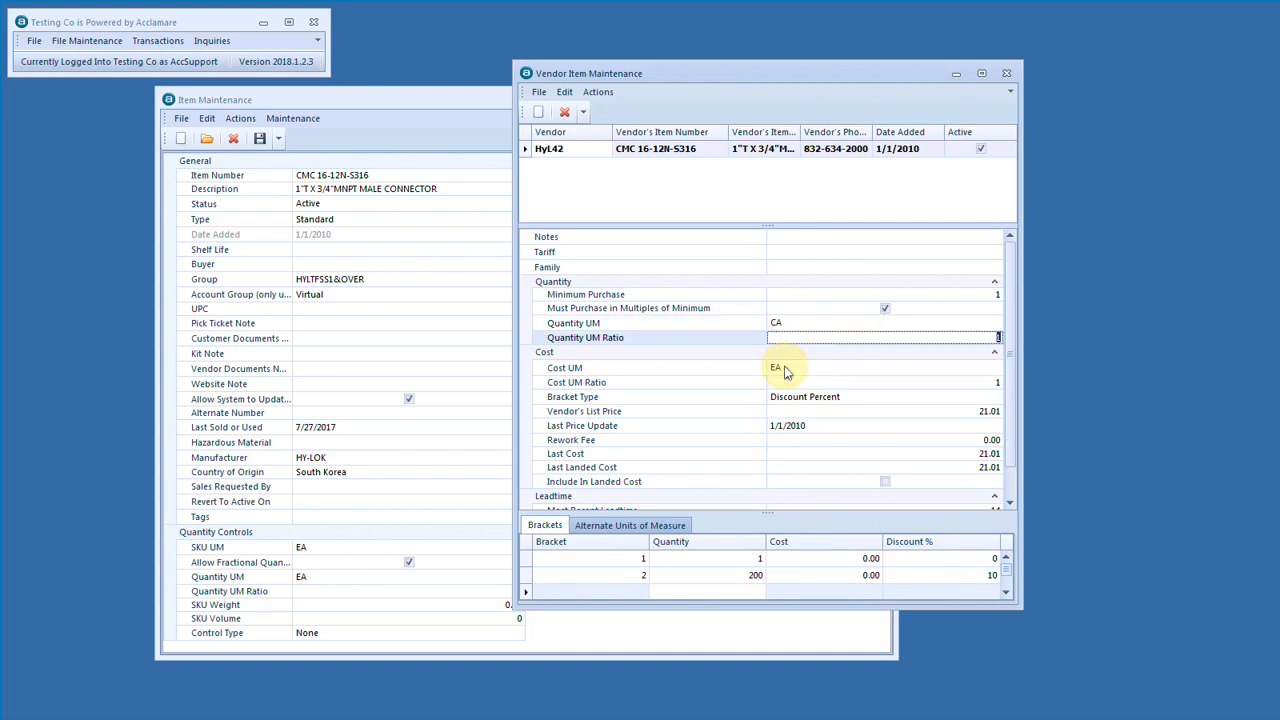
key(BackSpace)
text(144)
key(Tab)
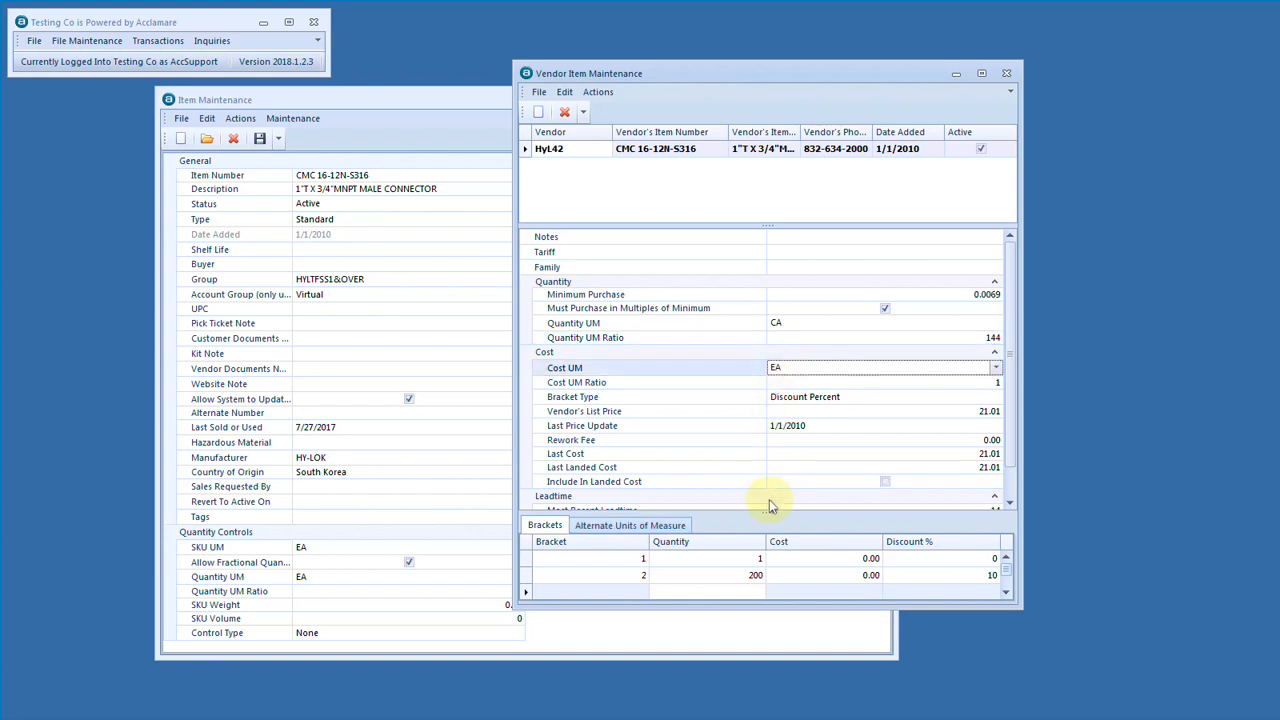
click(744, 578)
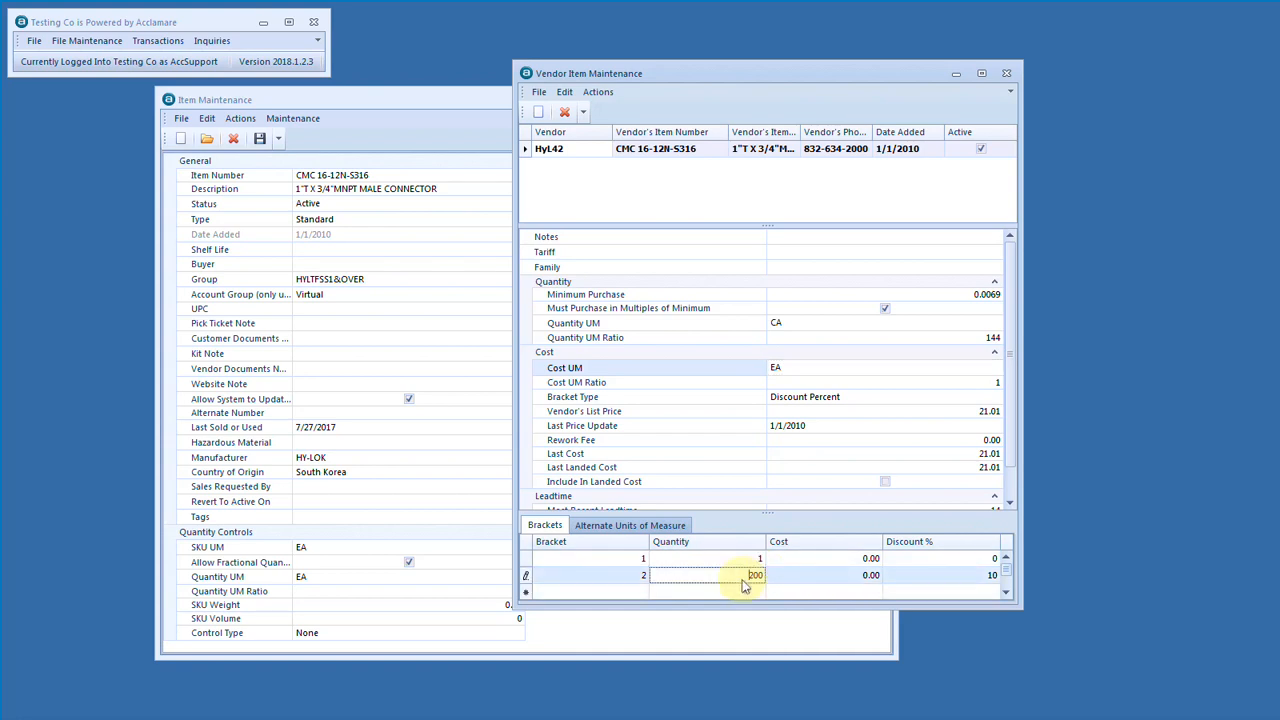
Step: Restore the vendor item's Quantity UM to EA and its Quantity UM Ratio to 1
click(788, 330)
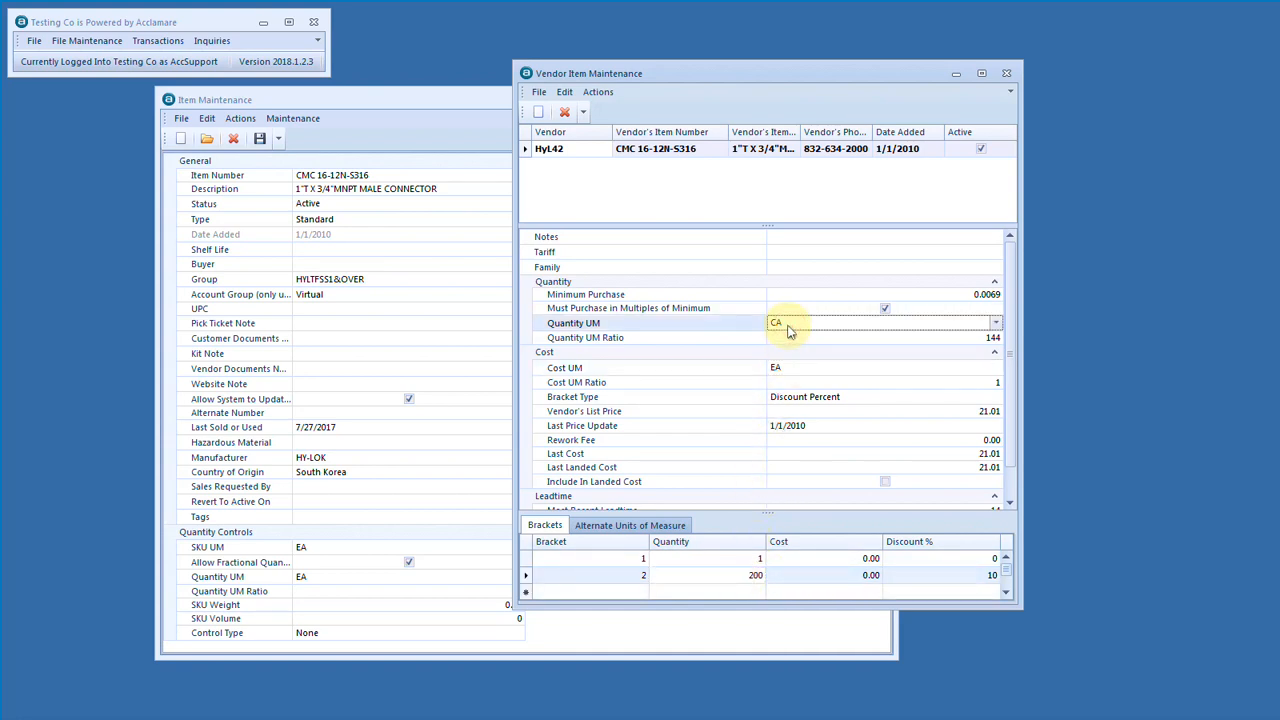
click(788, 330)
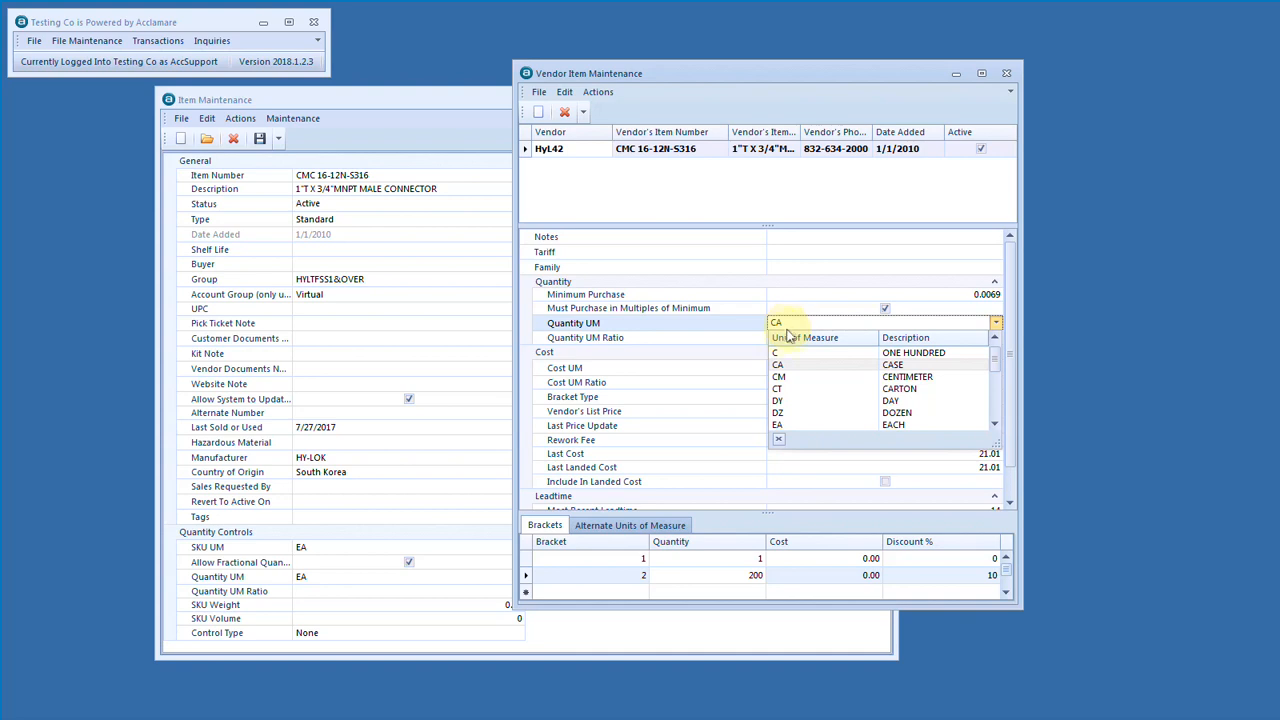
click(778, 425)
text(1)
key(Return)
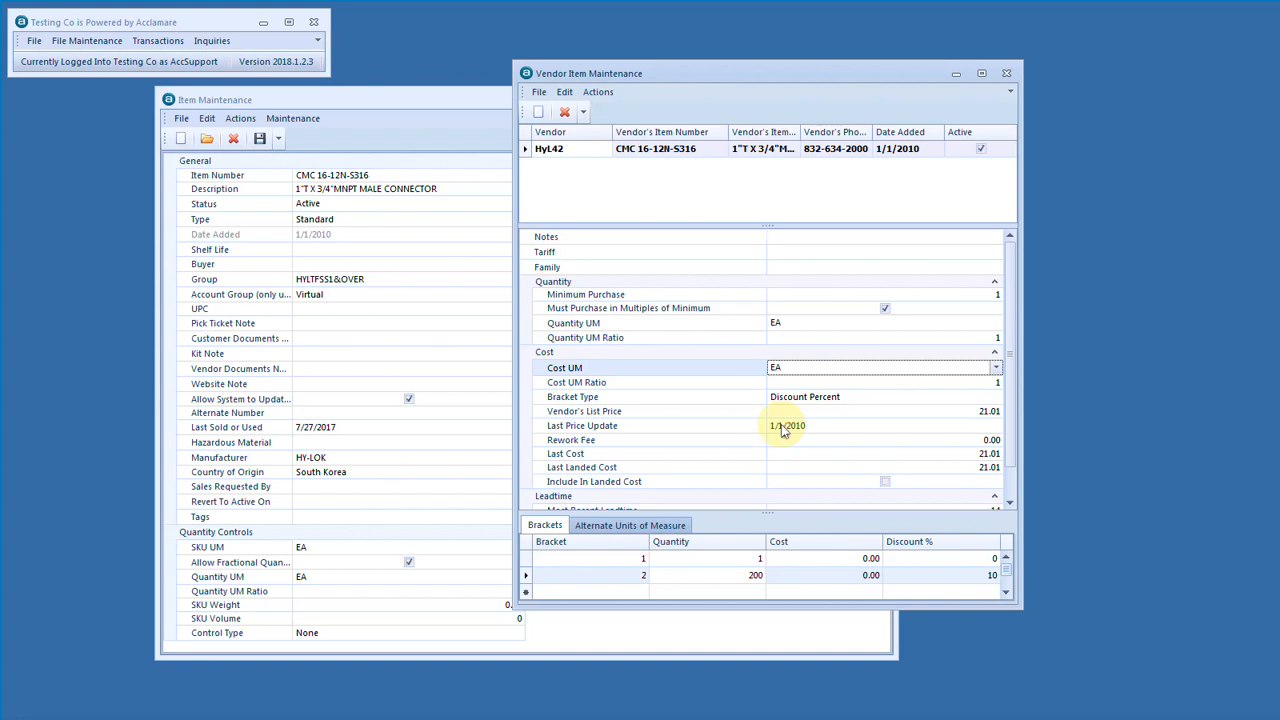
click(755, 559)
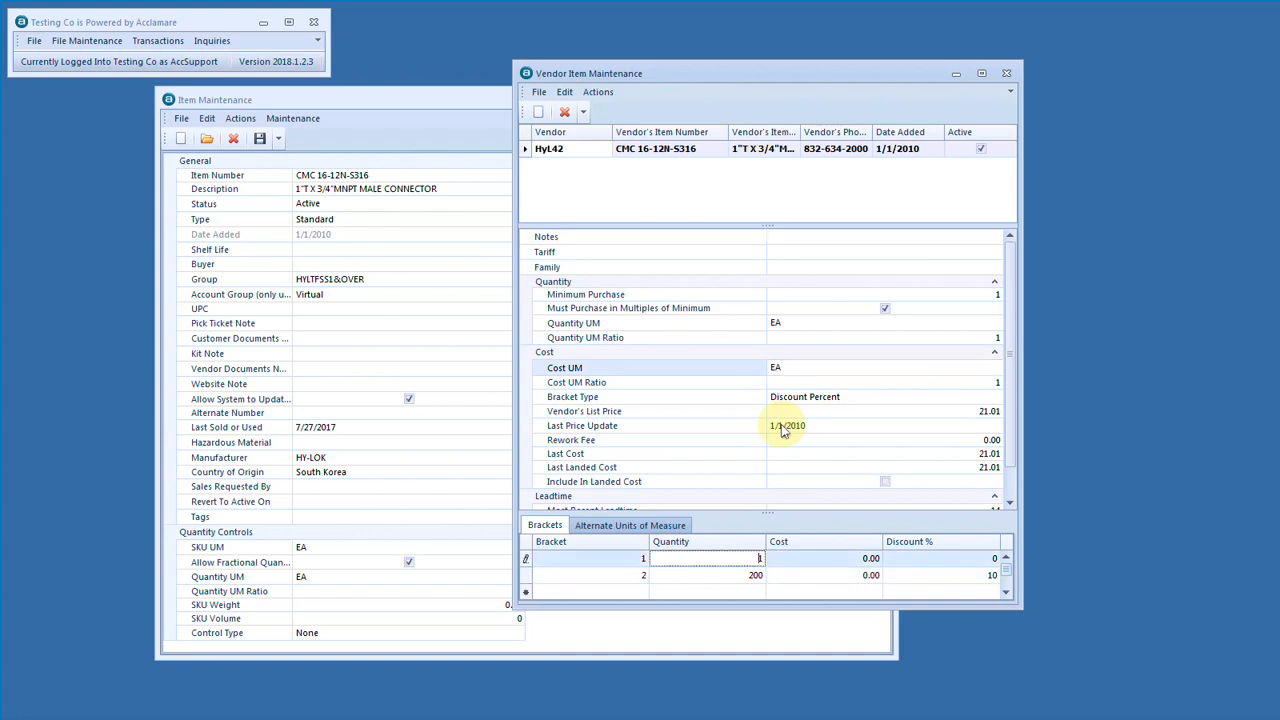
click(735, 582)
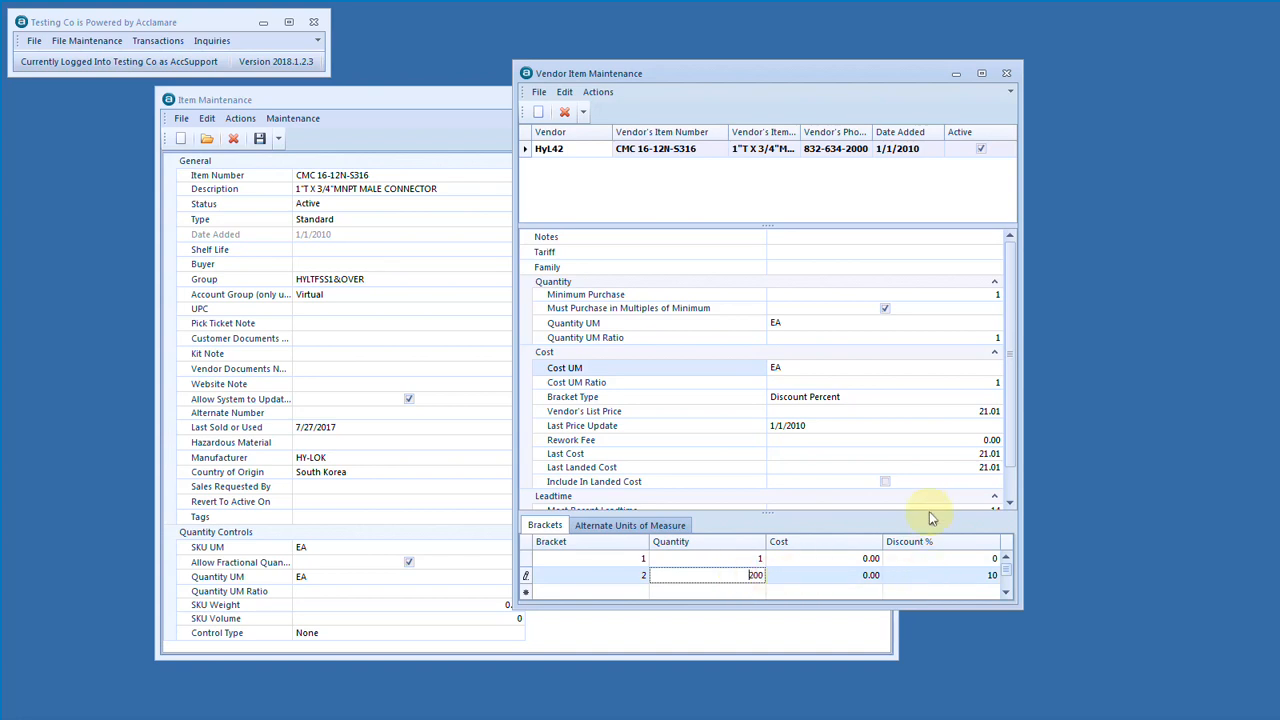
click(930, 416)
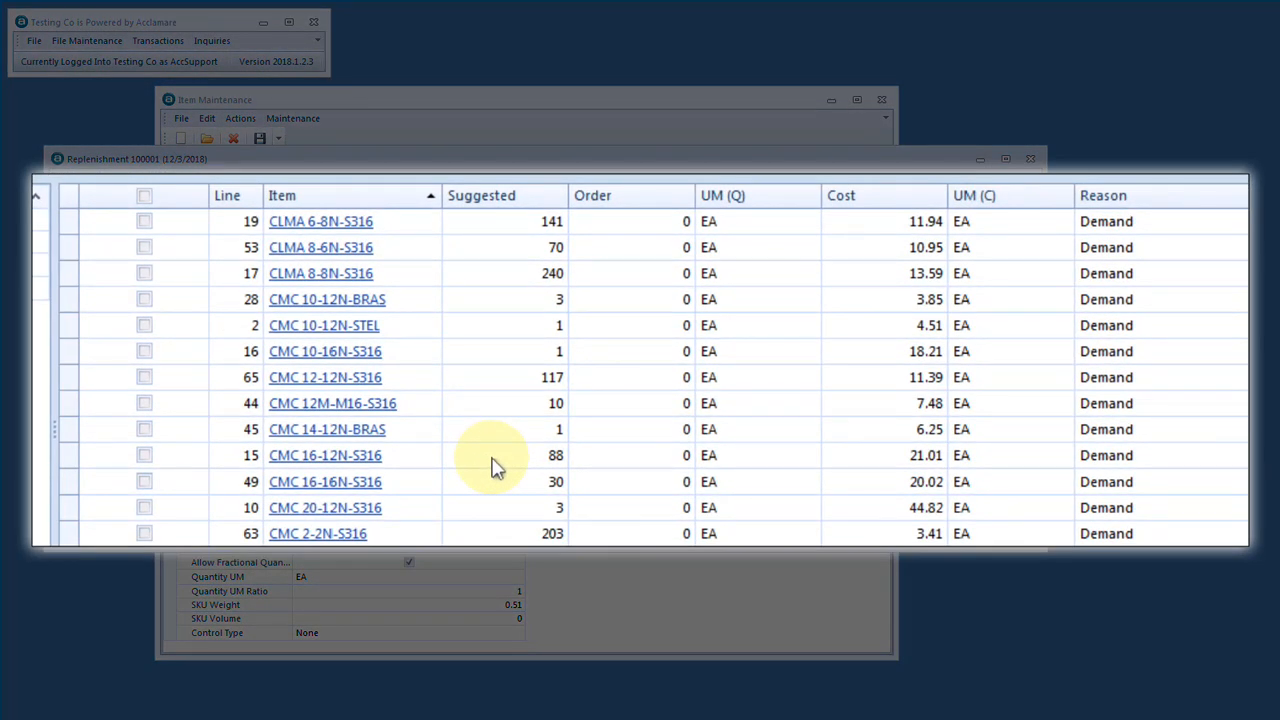
Step: Enter an order quantity of 1 for item CMC 16-12N-S316 in the replenishment list
click(493, 463)
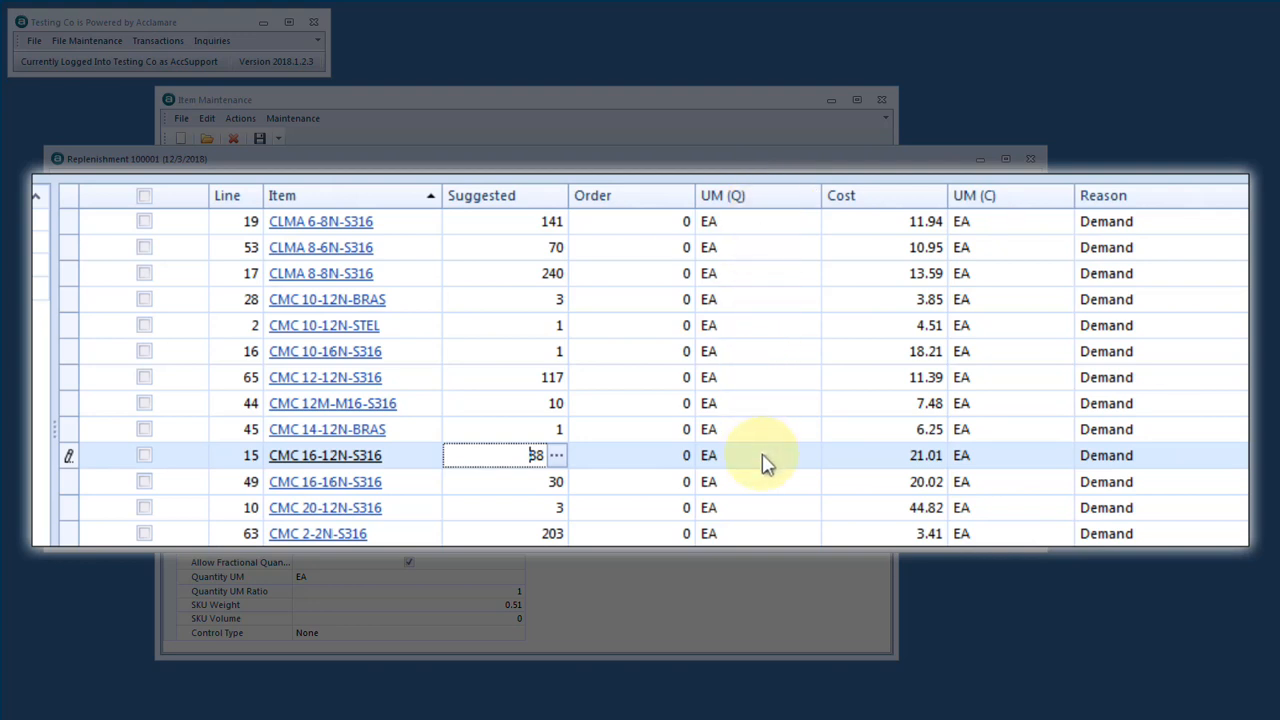
click(632, 458)
text(1)
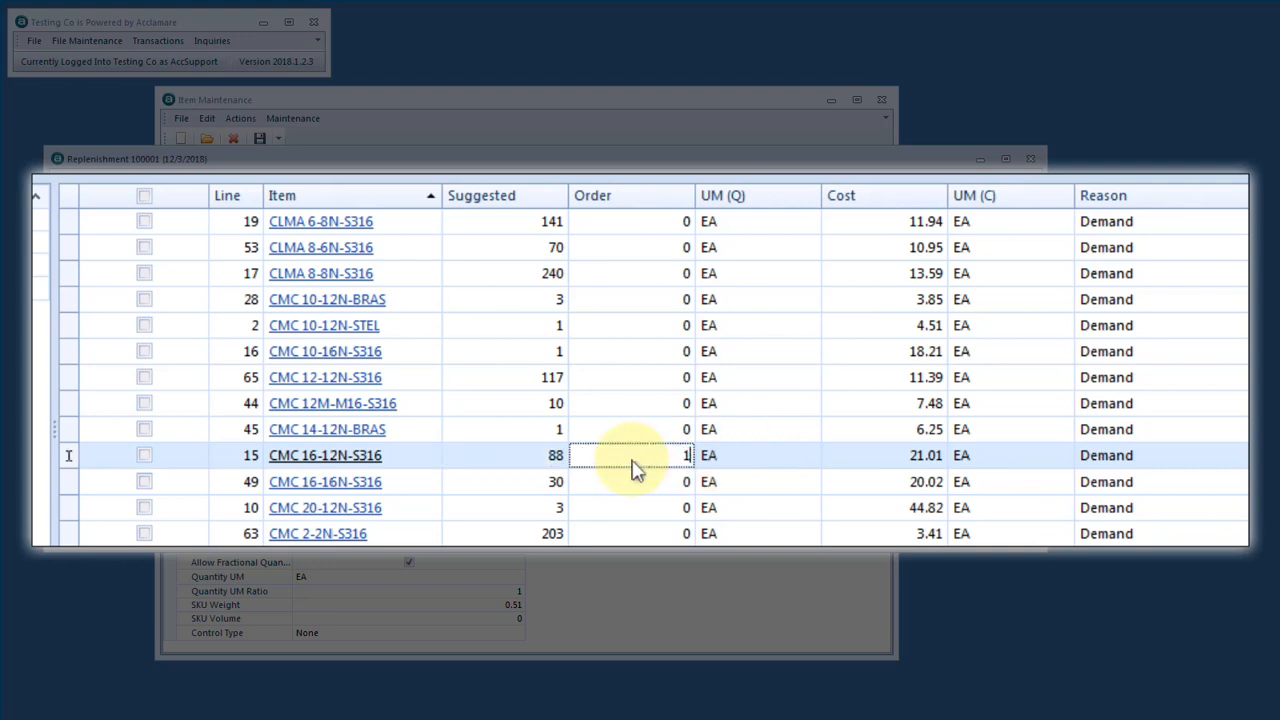
key(Tab)
key(Tab)
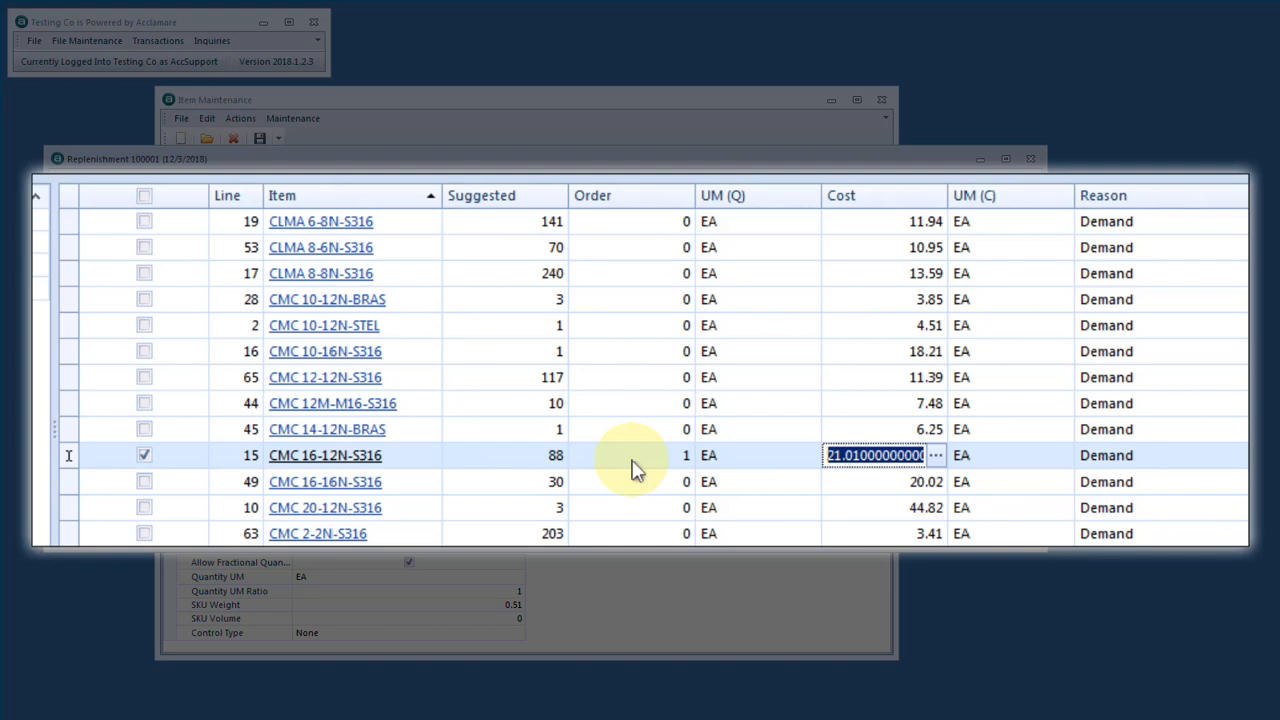
Step: Set the order quantity for item CMC 16-12N-S316 to 190 in the replenishment list
key(shift+Tab)
key(shift+Tab)
key(shift+Tab)
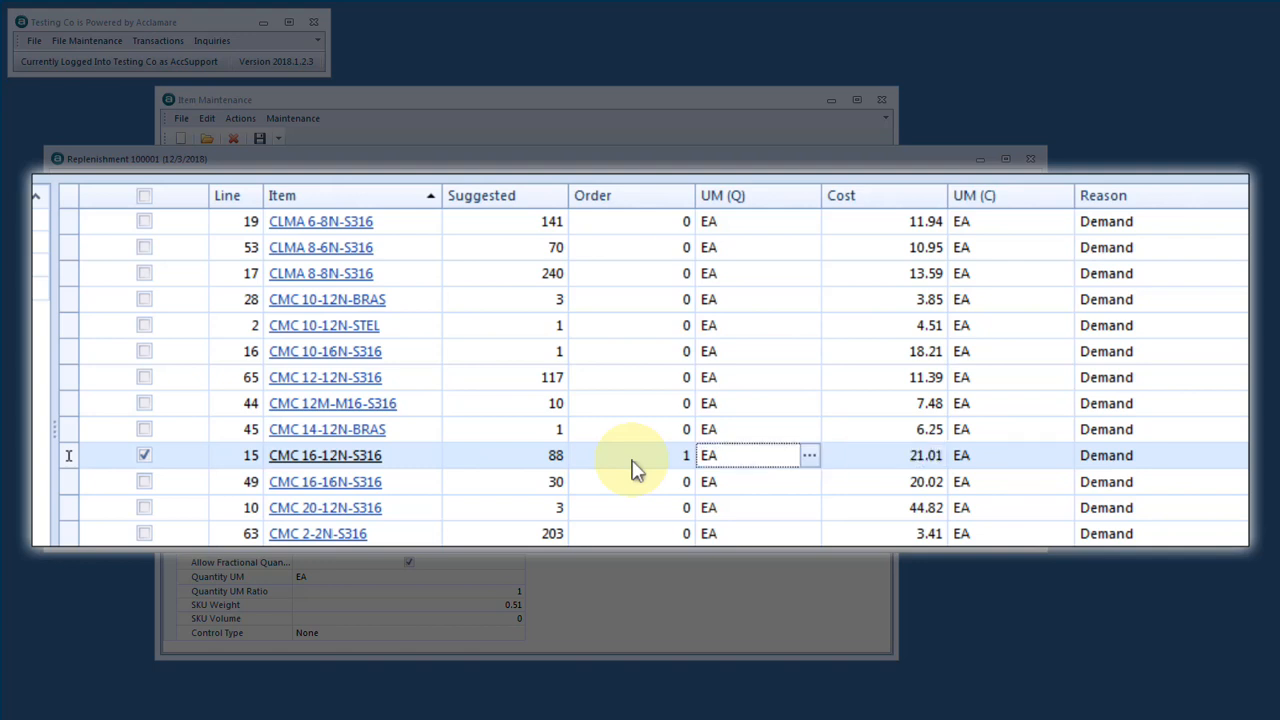
key(Tab)
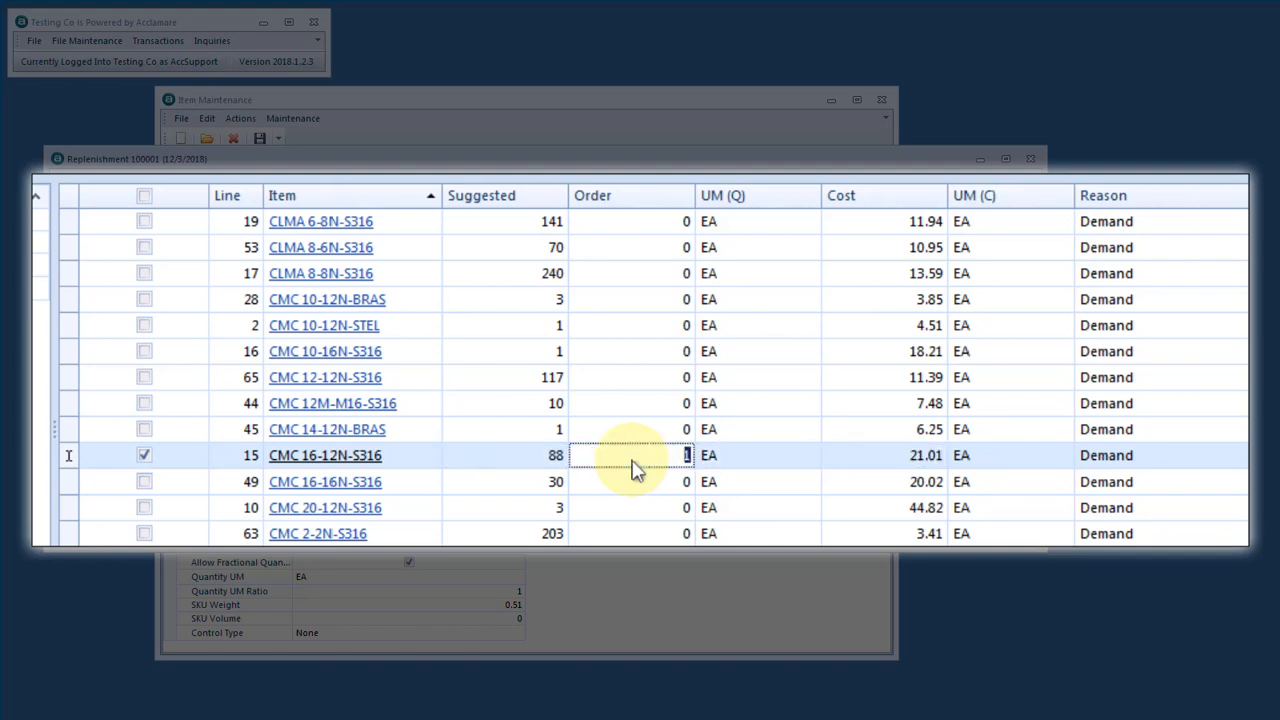
text(190)
key(Tab)
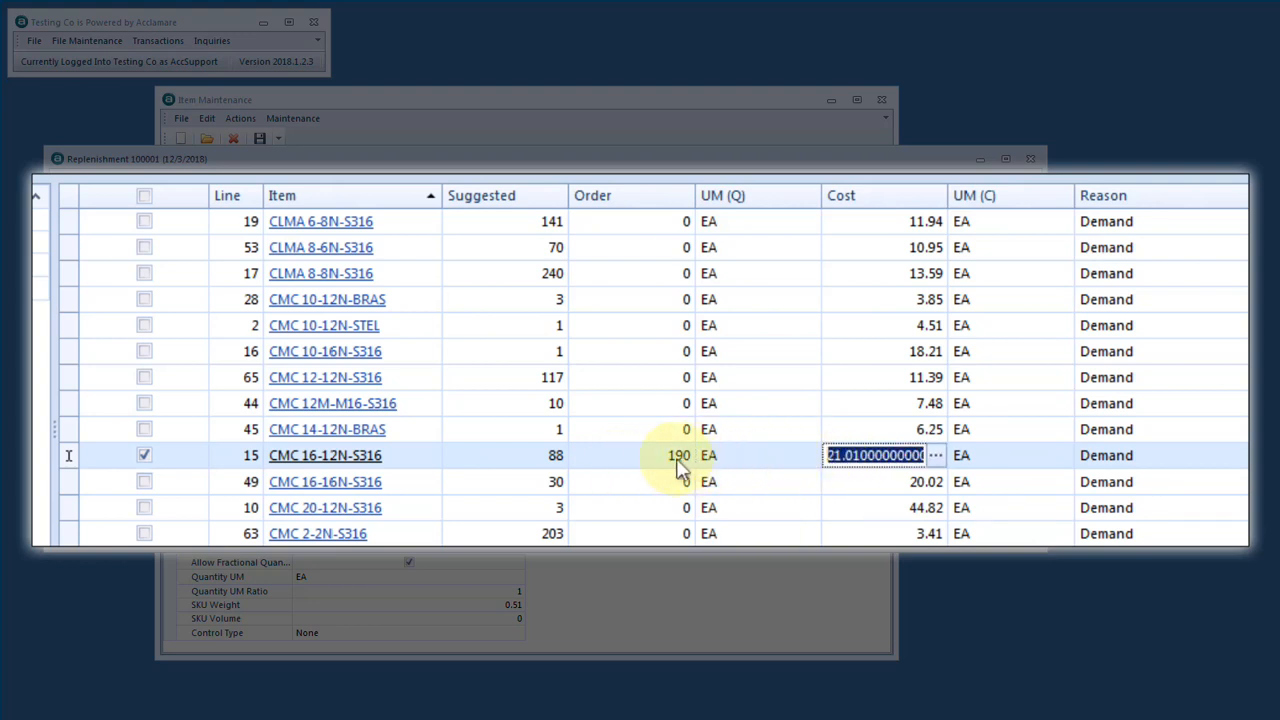
Step: Raise the order quantity for item CMC 16-12N-S316 to 210 to test the second bracket's discount
click(636, 467)
text(210)
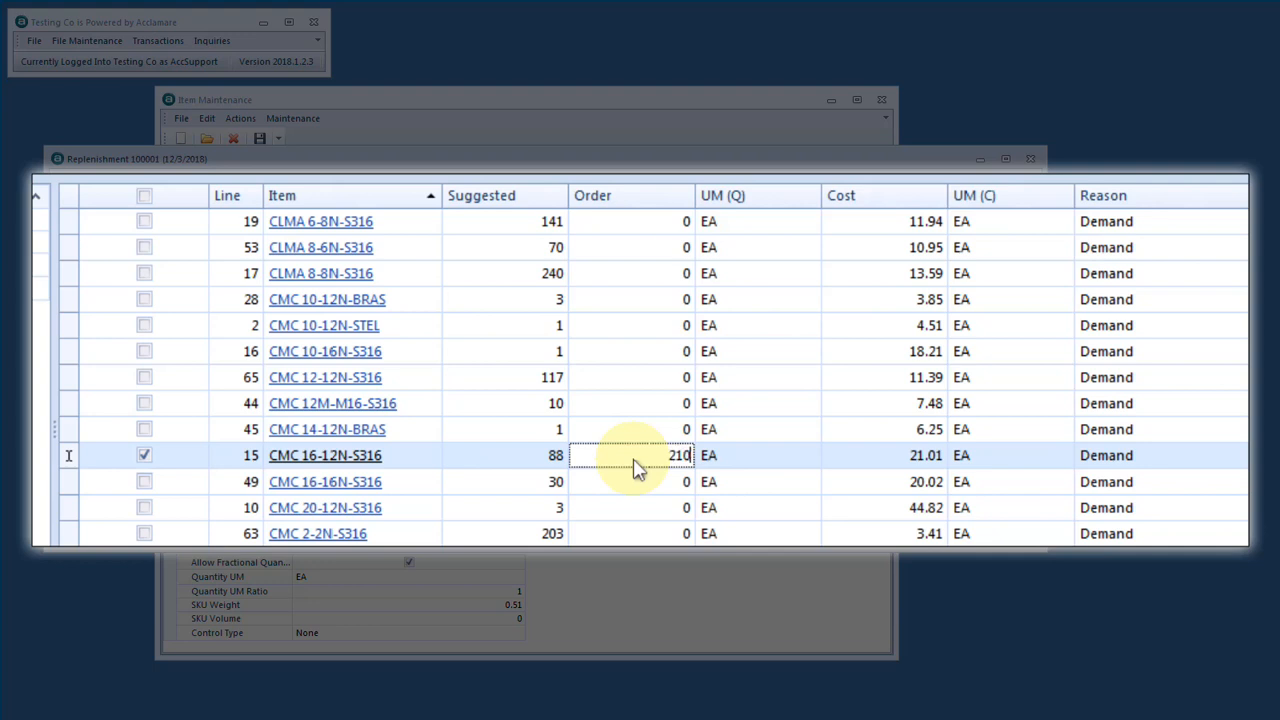
key(Tab)
key(Tab)
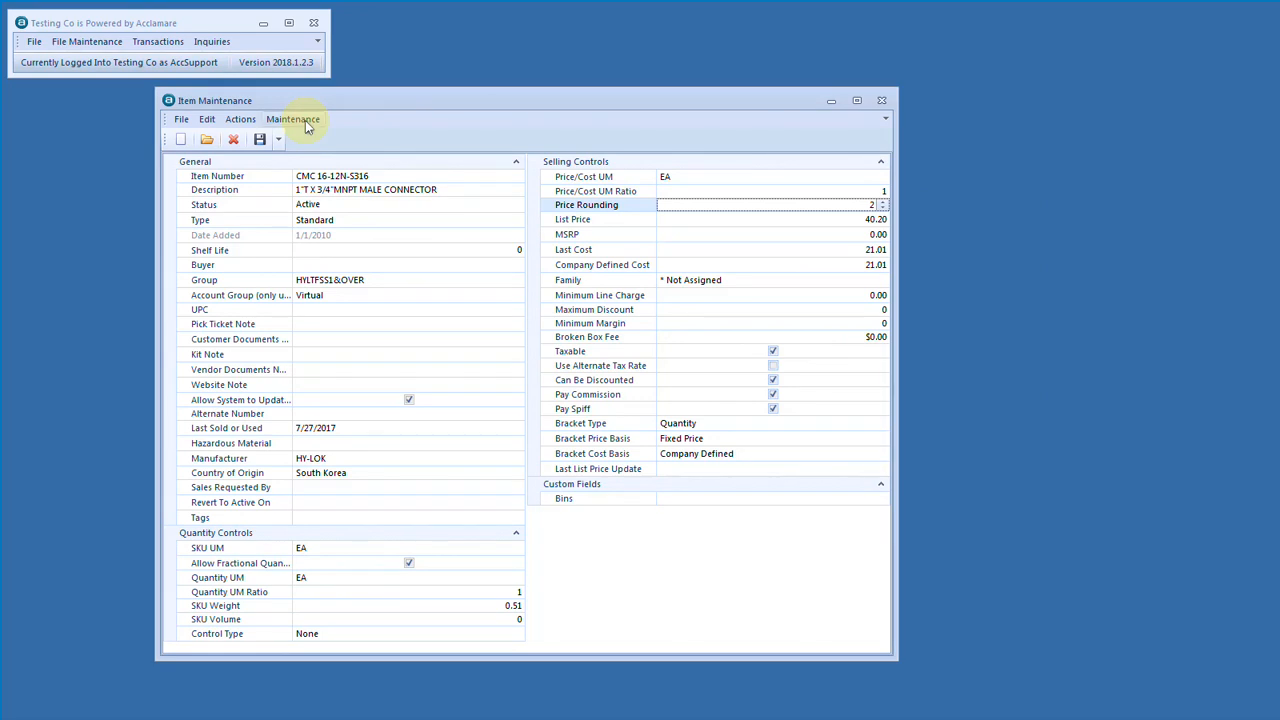
Step: Open the item's vendor settings and set the Quantity UM to CA with a Quantity UM Ratio of 144
click(305, 120)
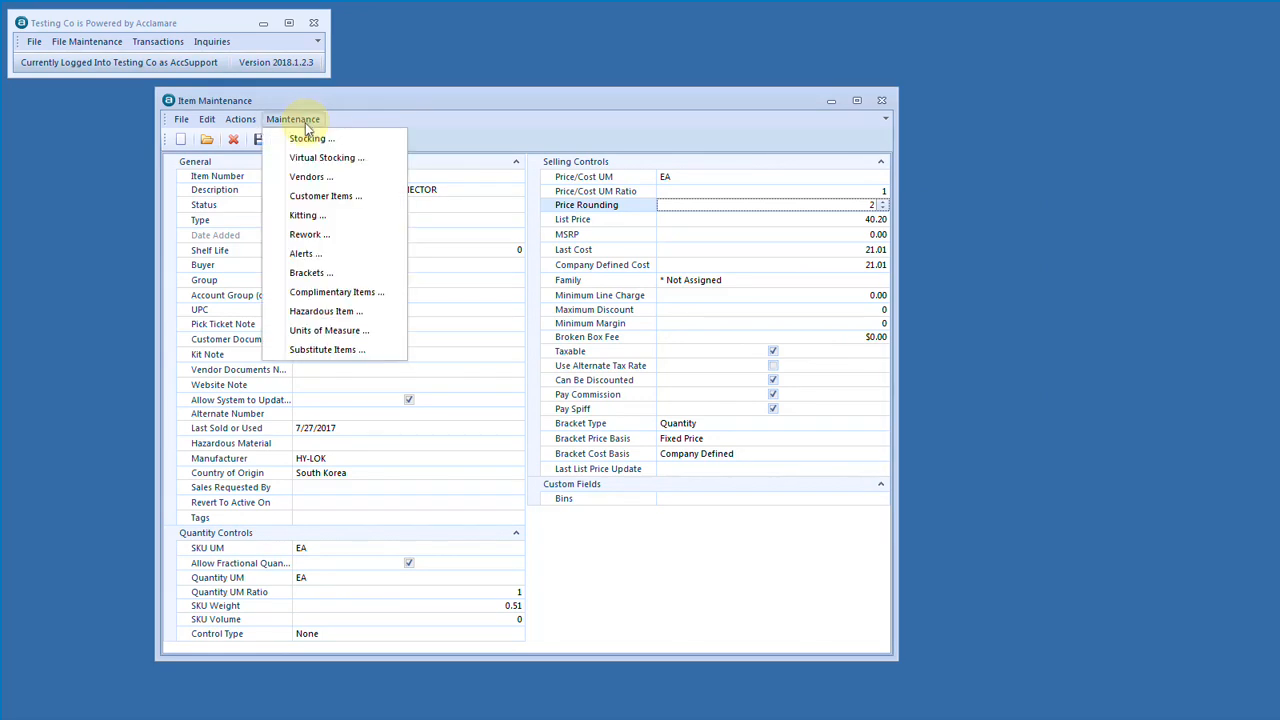
click(308, 178)
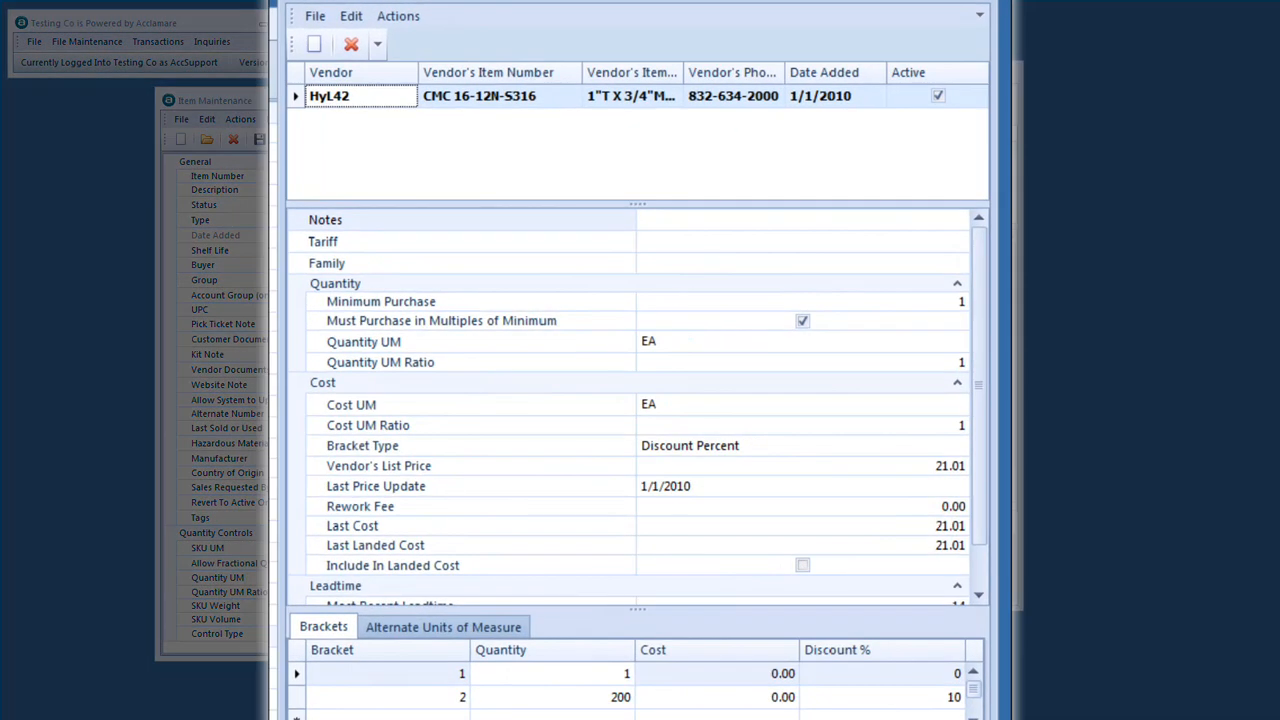
click(711, 345)
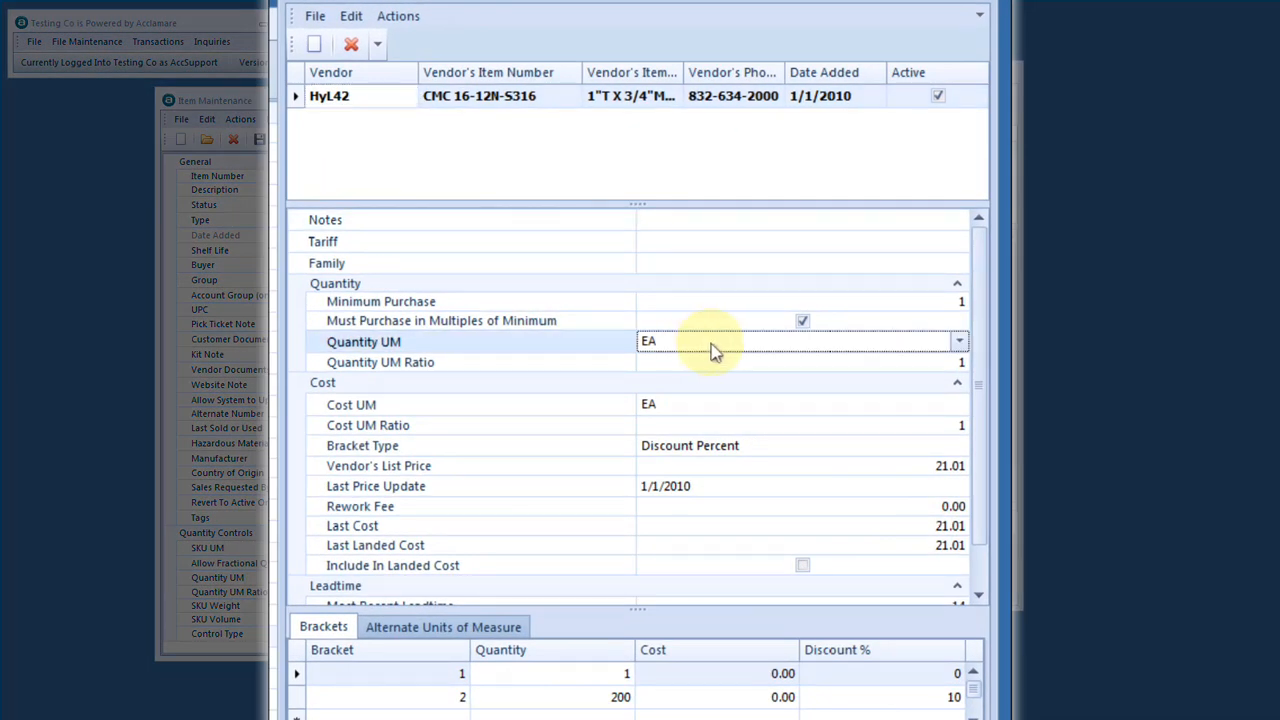
click(957, 343)
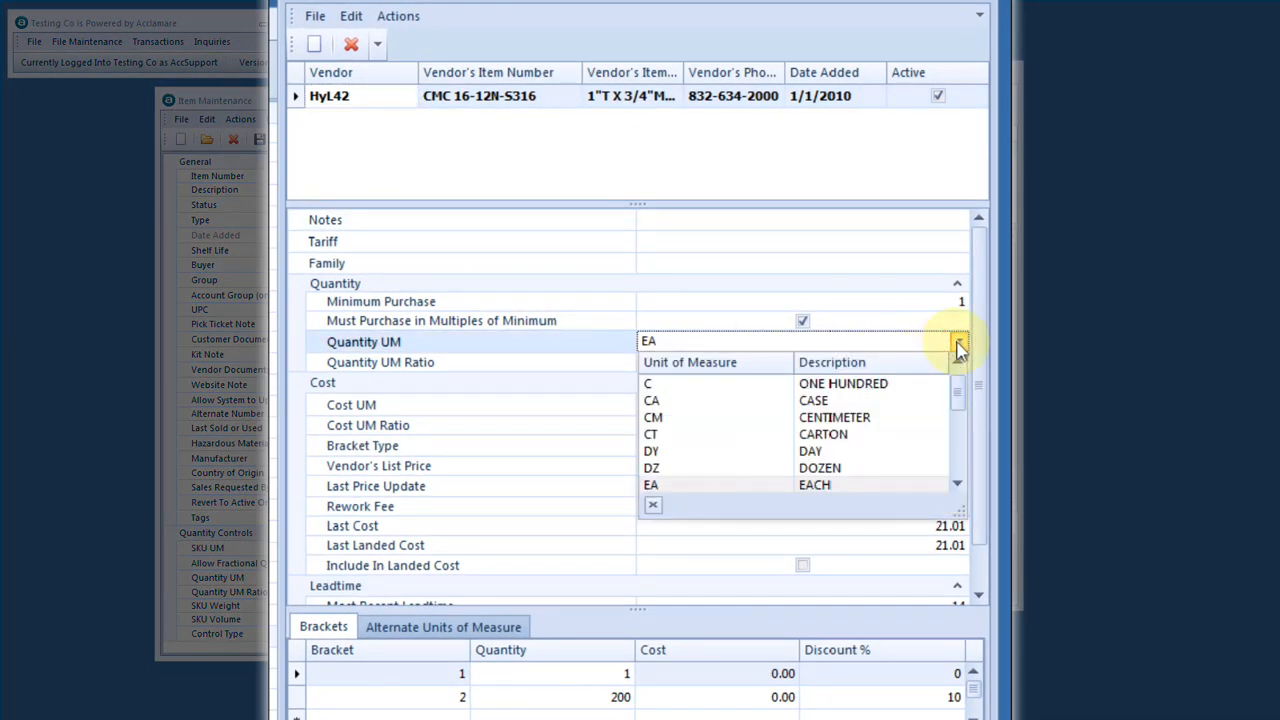
click(656, 402)
key(Tab)
text(14)
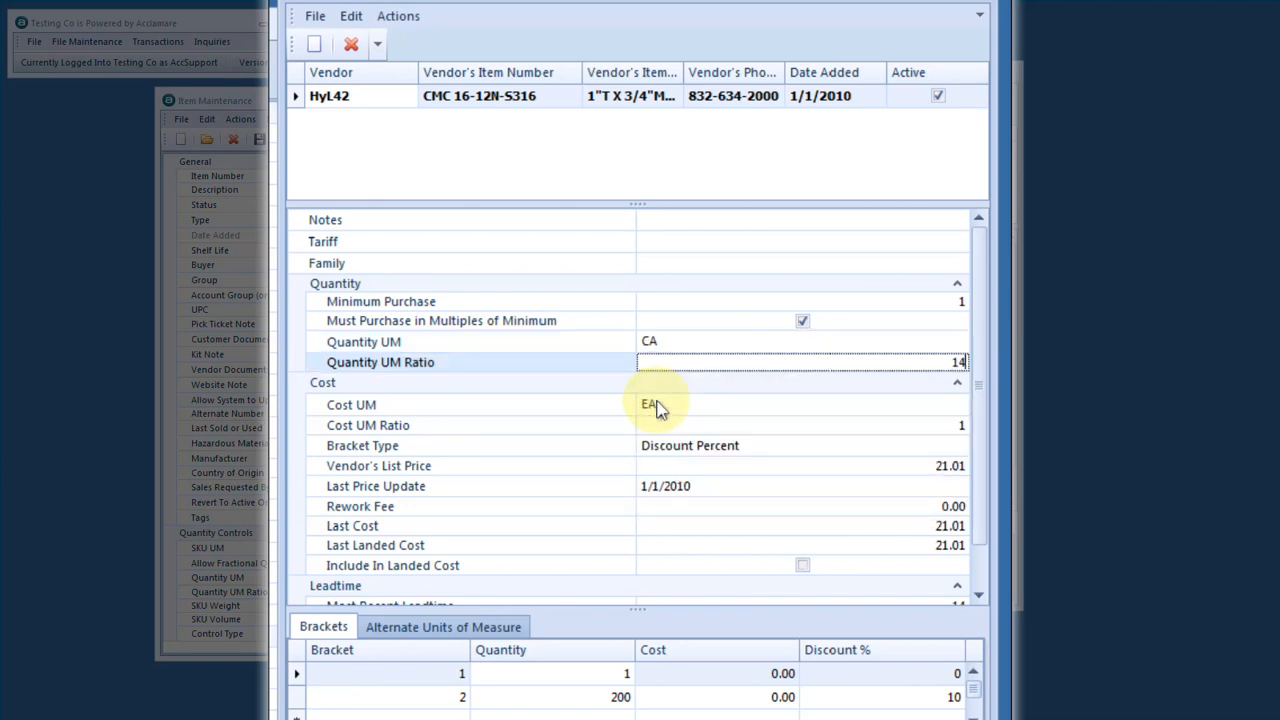
text(4)
Step: Set the vendor item's Cost UM to CA with a Cost UM Ratio of 144
click(656, 404)
click(658, 404)
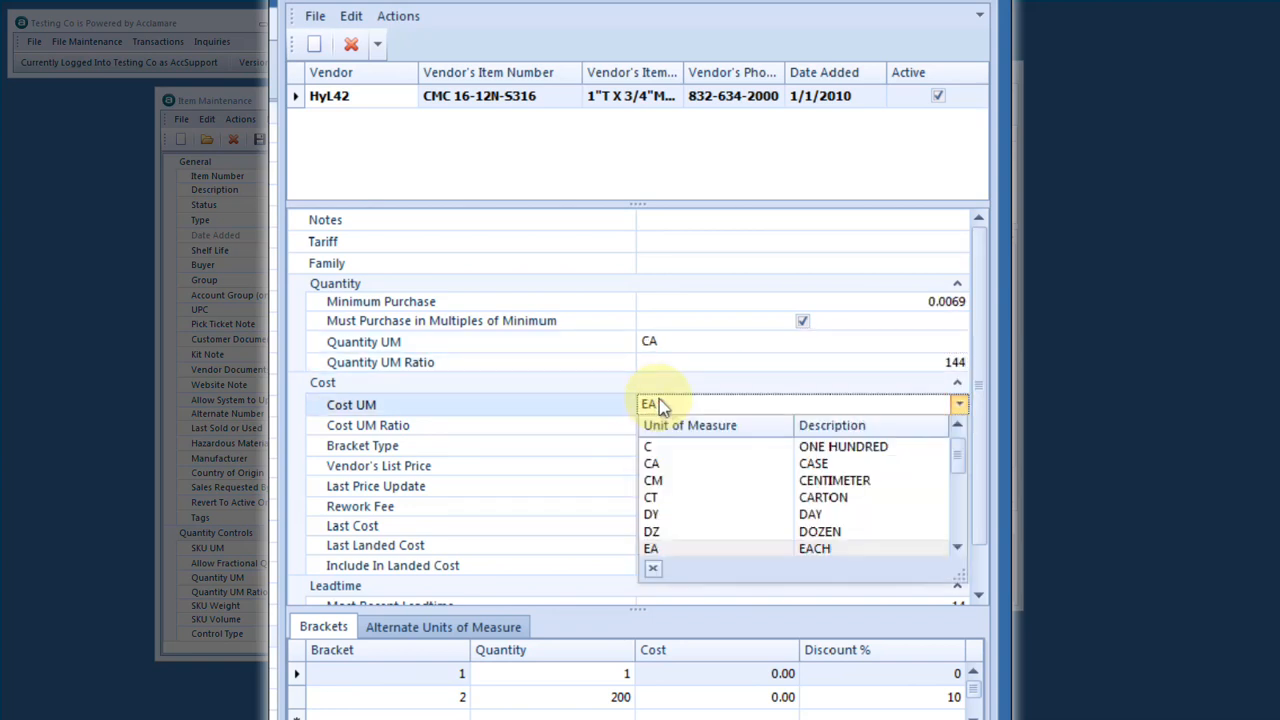
click(655, 463)
key(Tab)
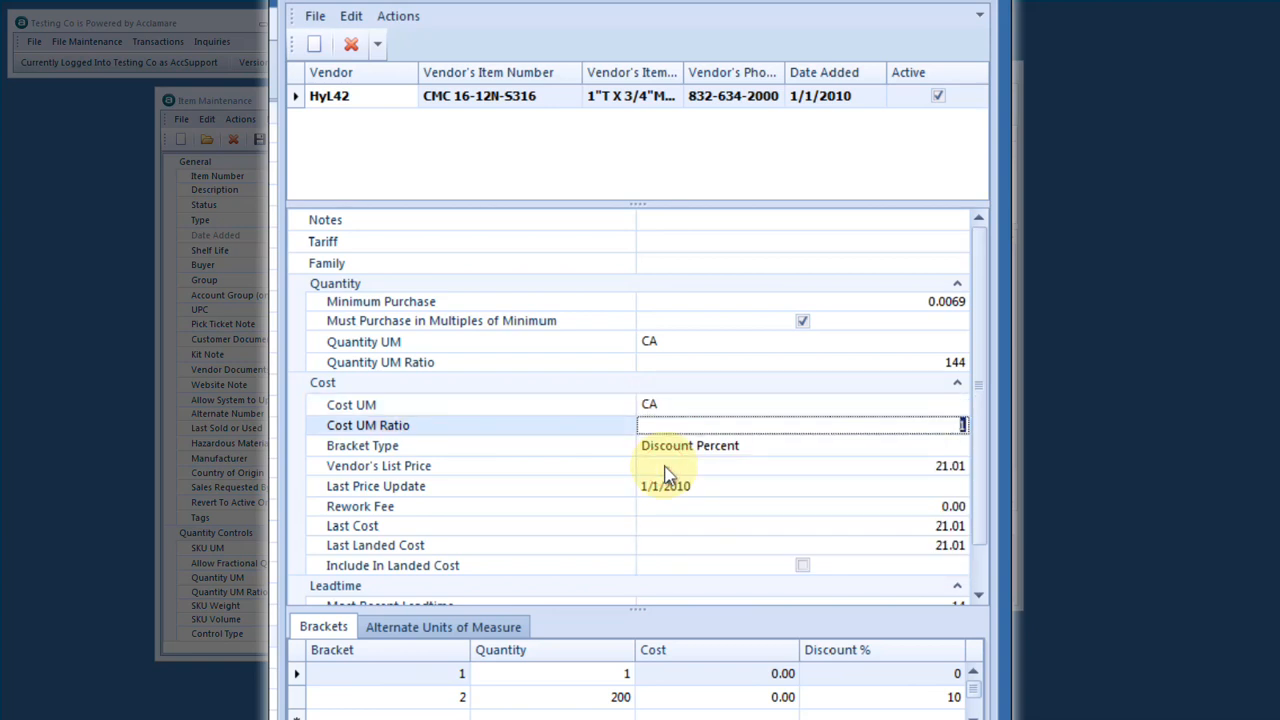
text(144)
key(Tab)
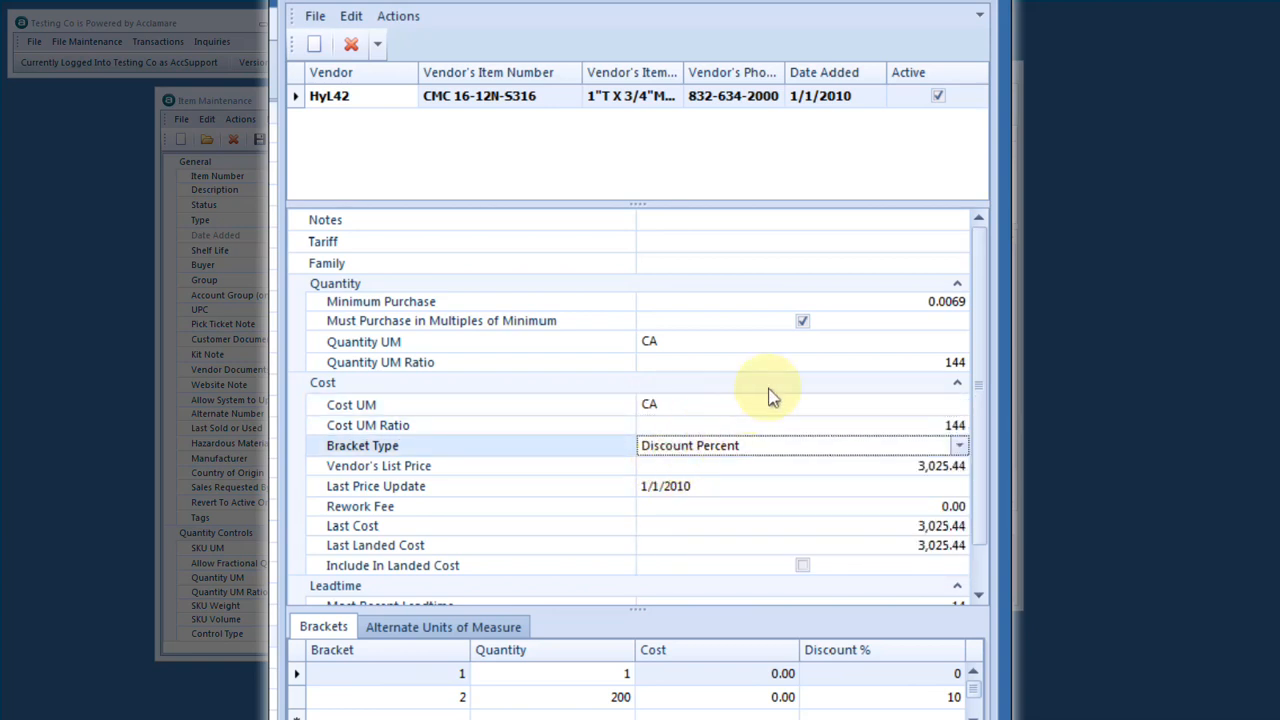
Step: Set the vendor item's Minimum Purchase to 1
click(891, 301)
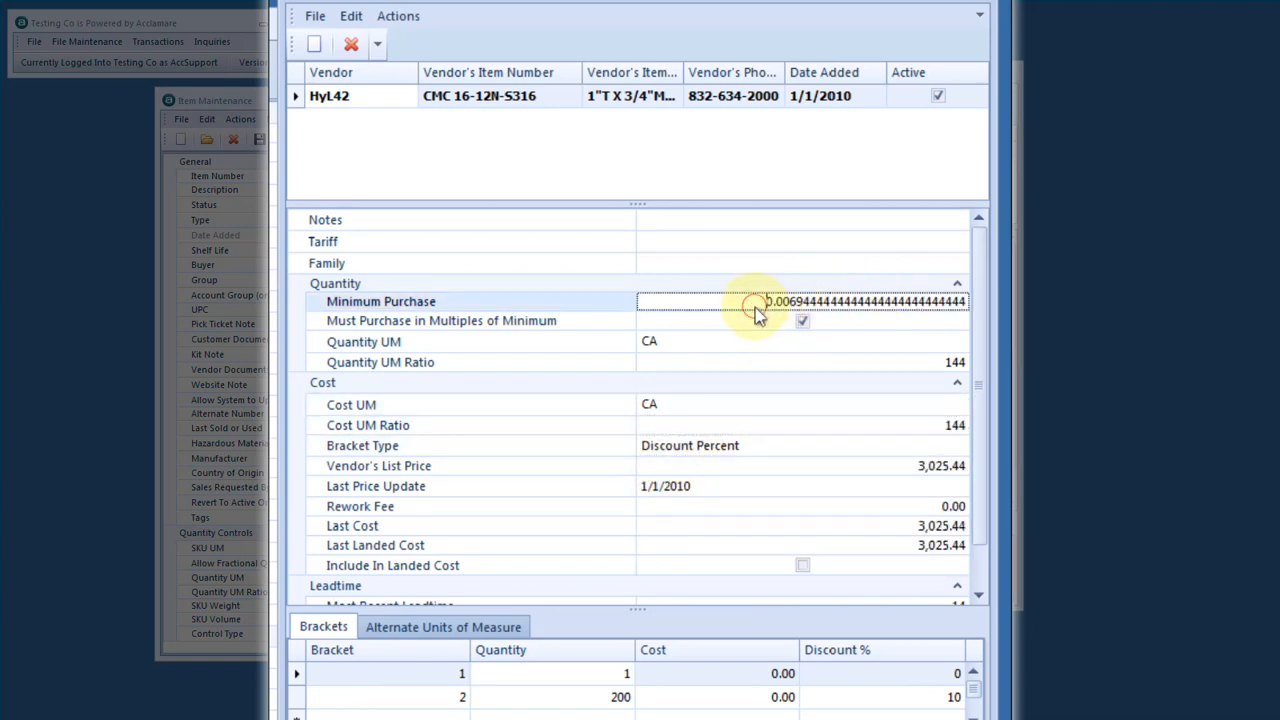
drag(757, 309, 1008, 311)
text(1)
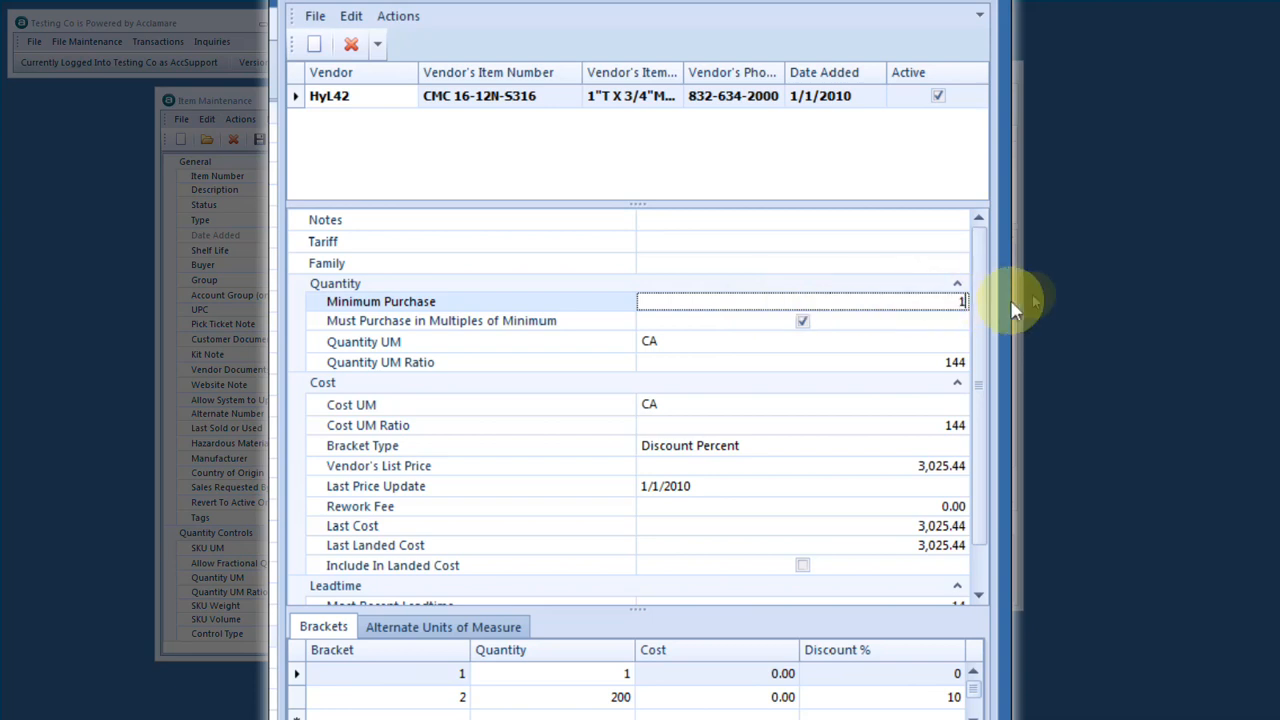
key(Tab)
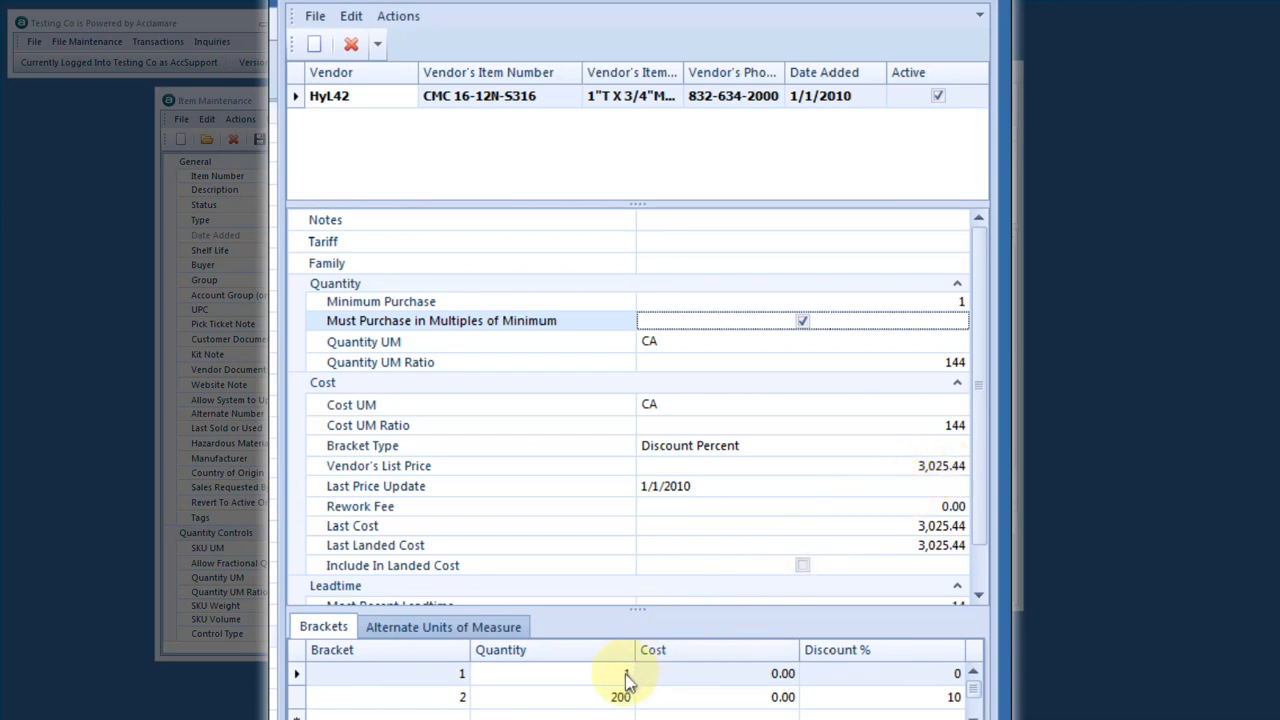
Step: Check the quantities of both vendor brackets and save the item
click(592, 699)
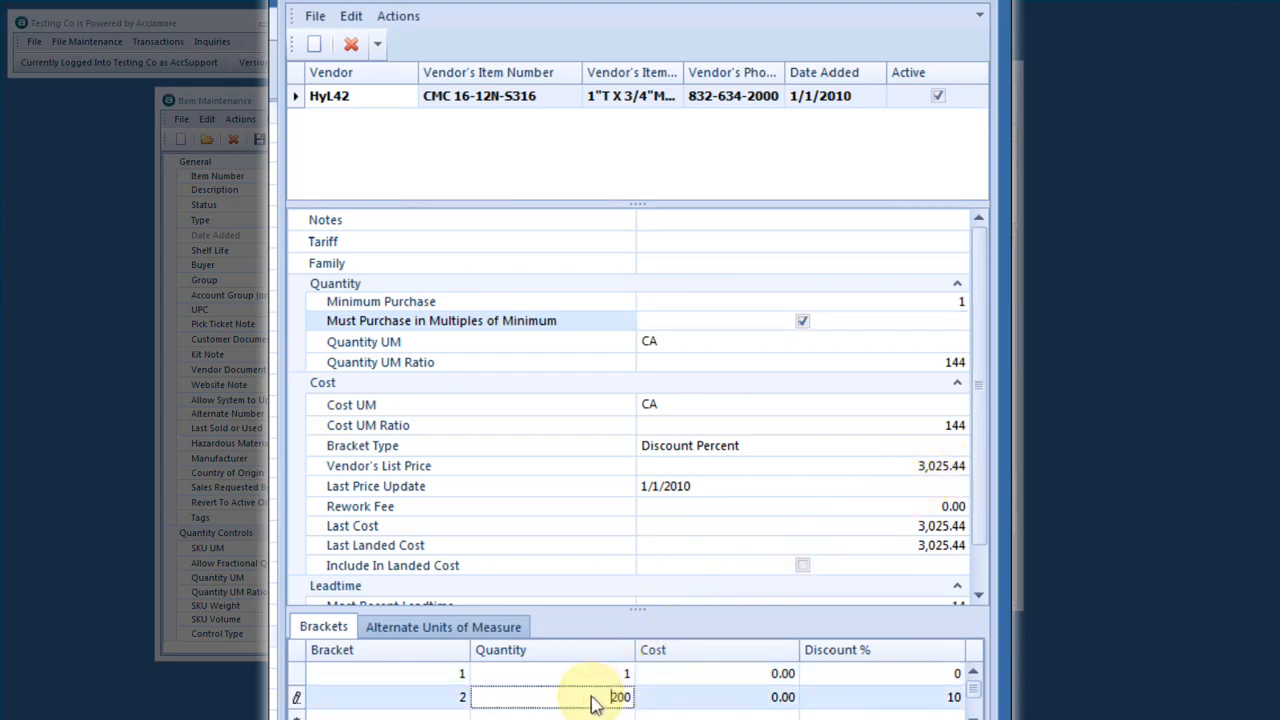
click(587, 675)
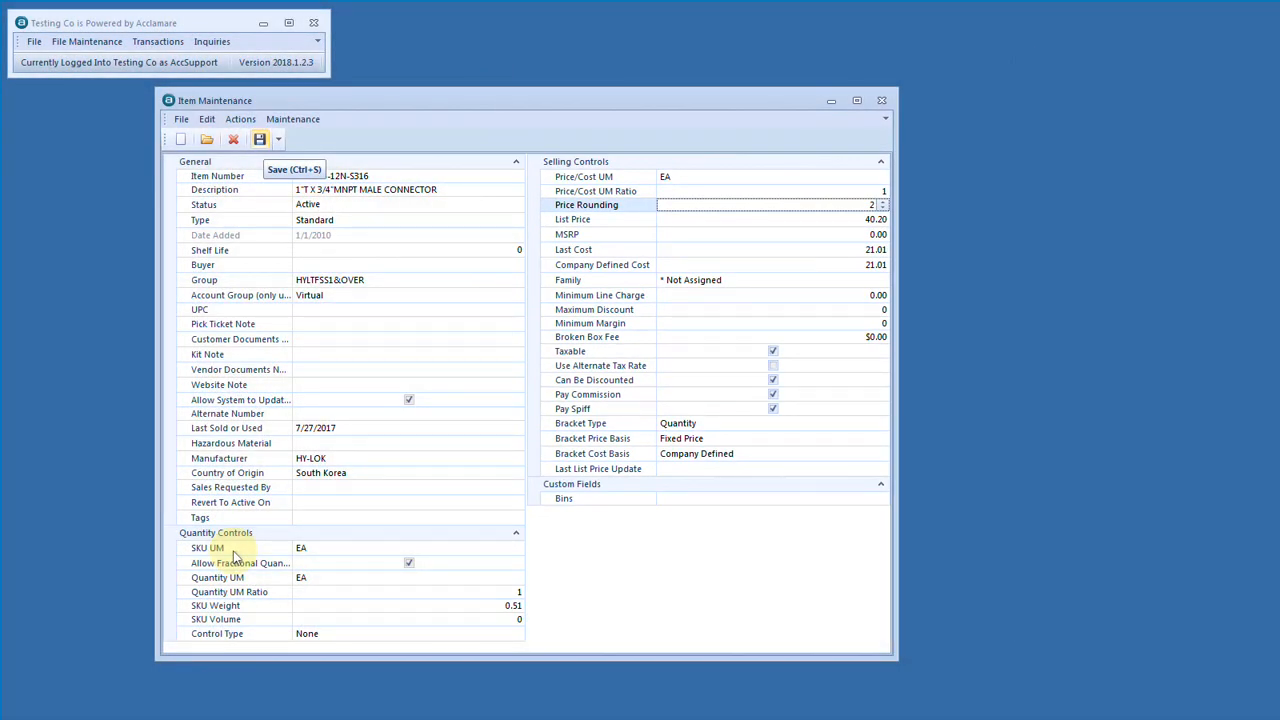
key(ctrl+s)
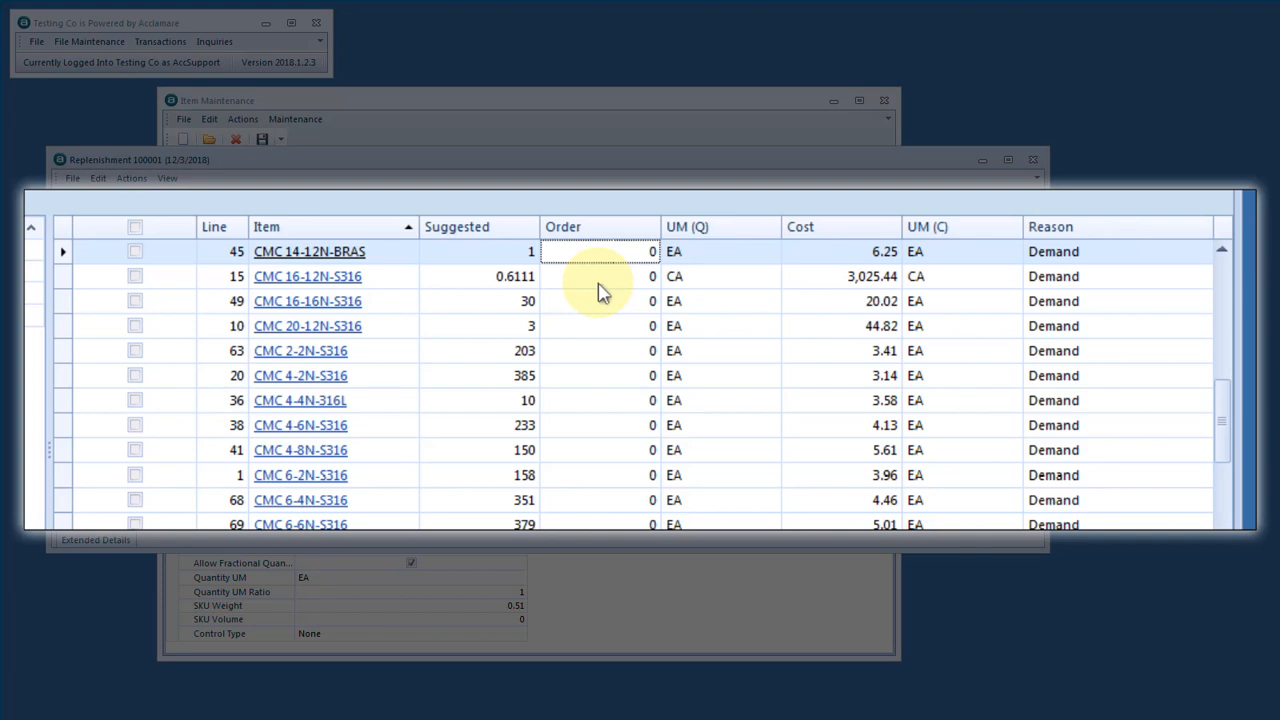
Step: Sort the replenishment list by item and enter an order quantity of 1 for the CMC 16-12N-S316 line stocked in CA
click(598, 288)
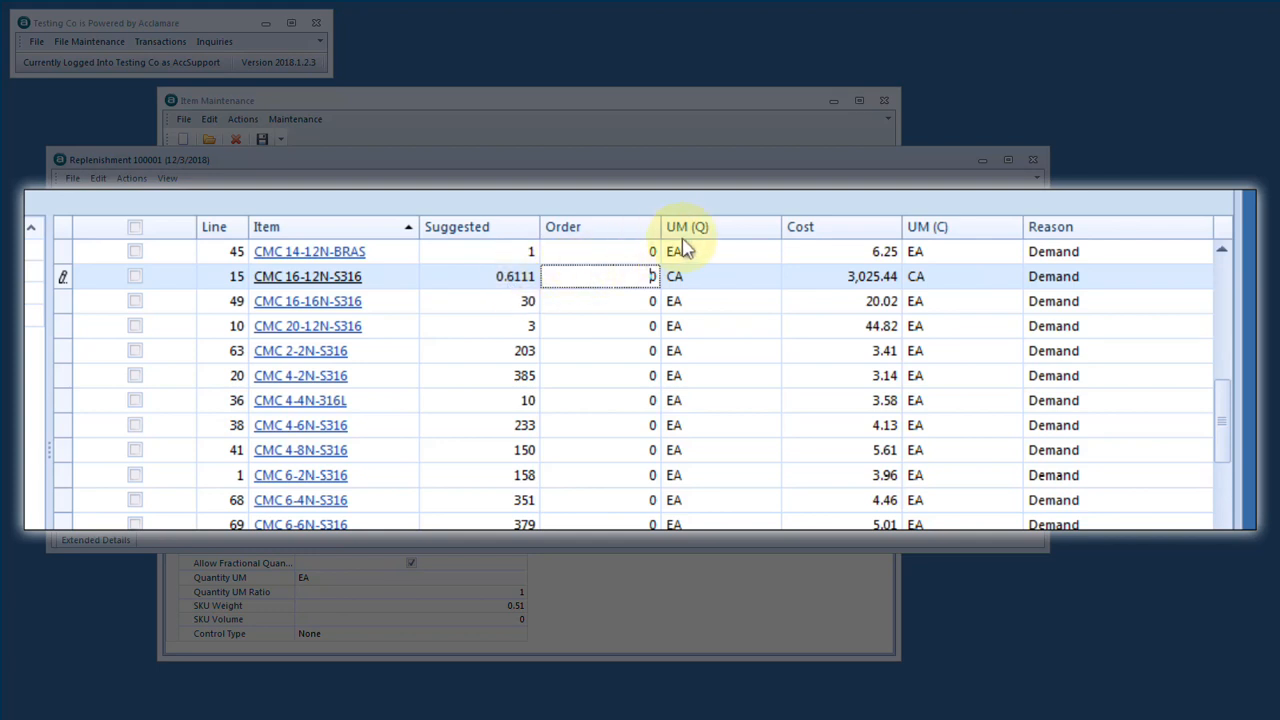
click(730, 235)
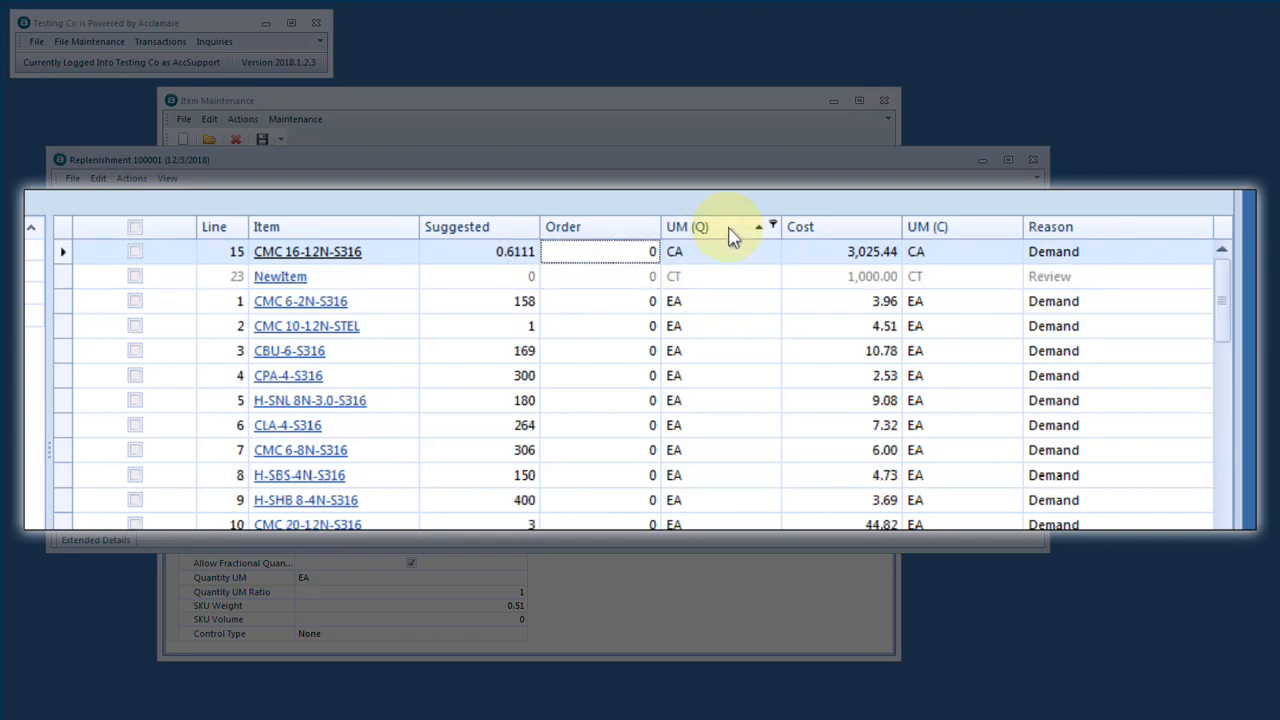
click(306, 234)
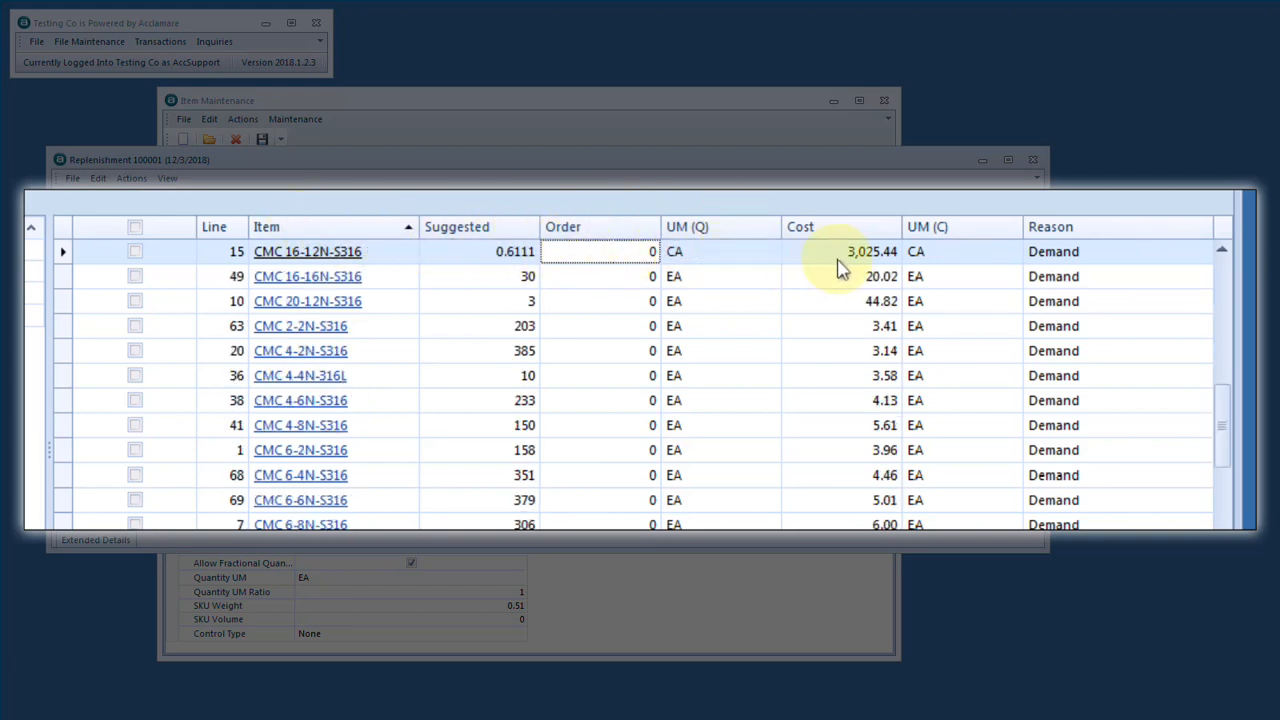
click(631, 258)
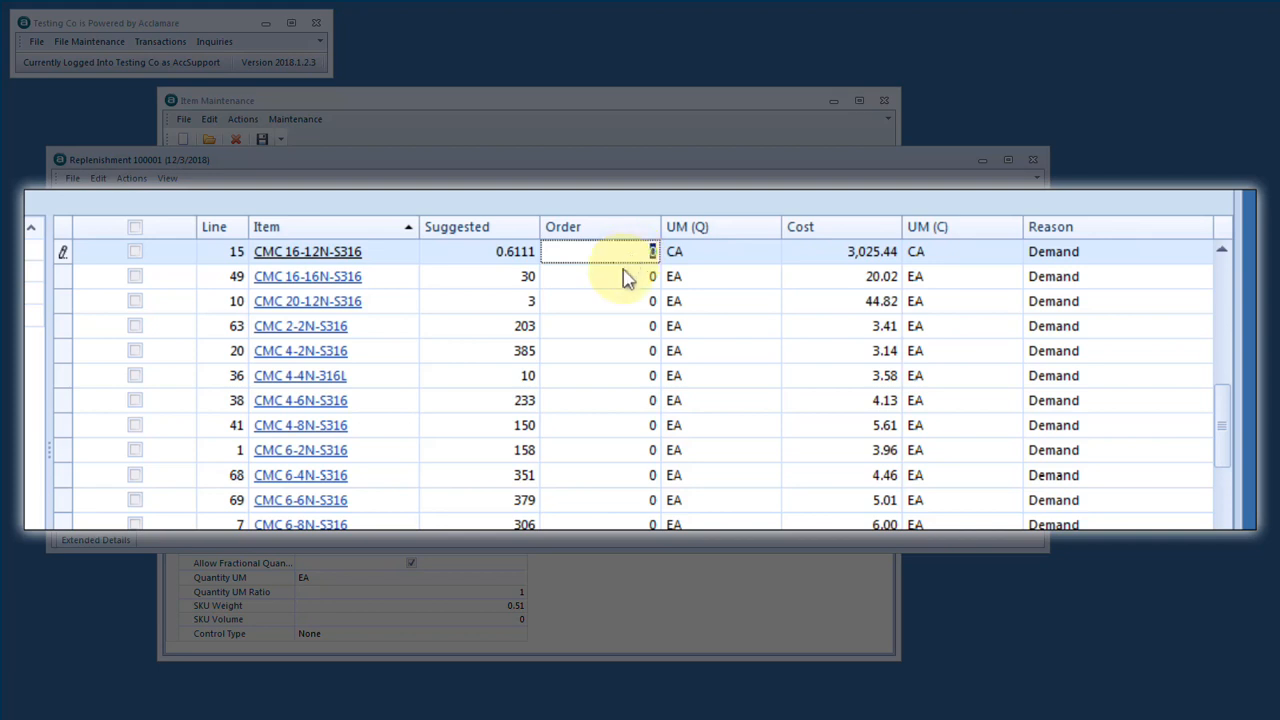
text(1)
key(Tab)
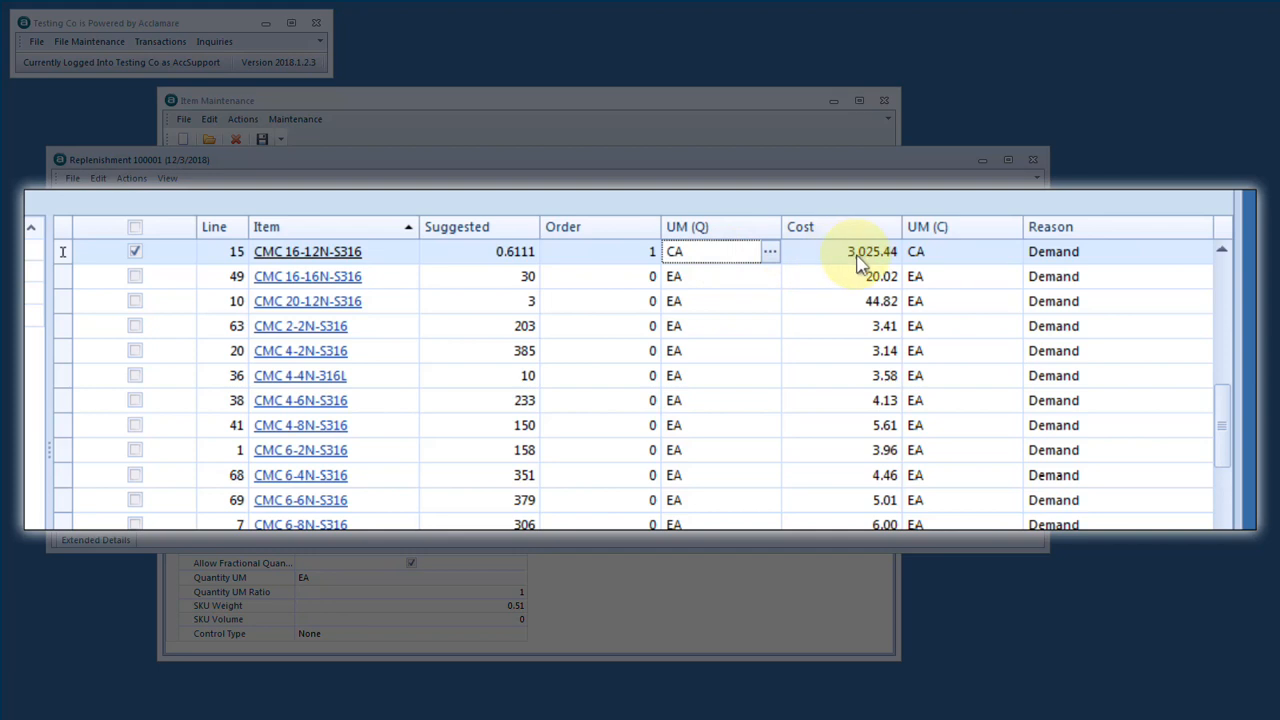
Step: Change the order quantity for item CMC 16-12N-S316 to 2 cases
click(615, 256)
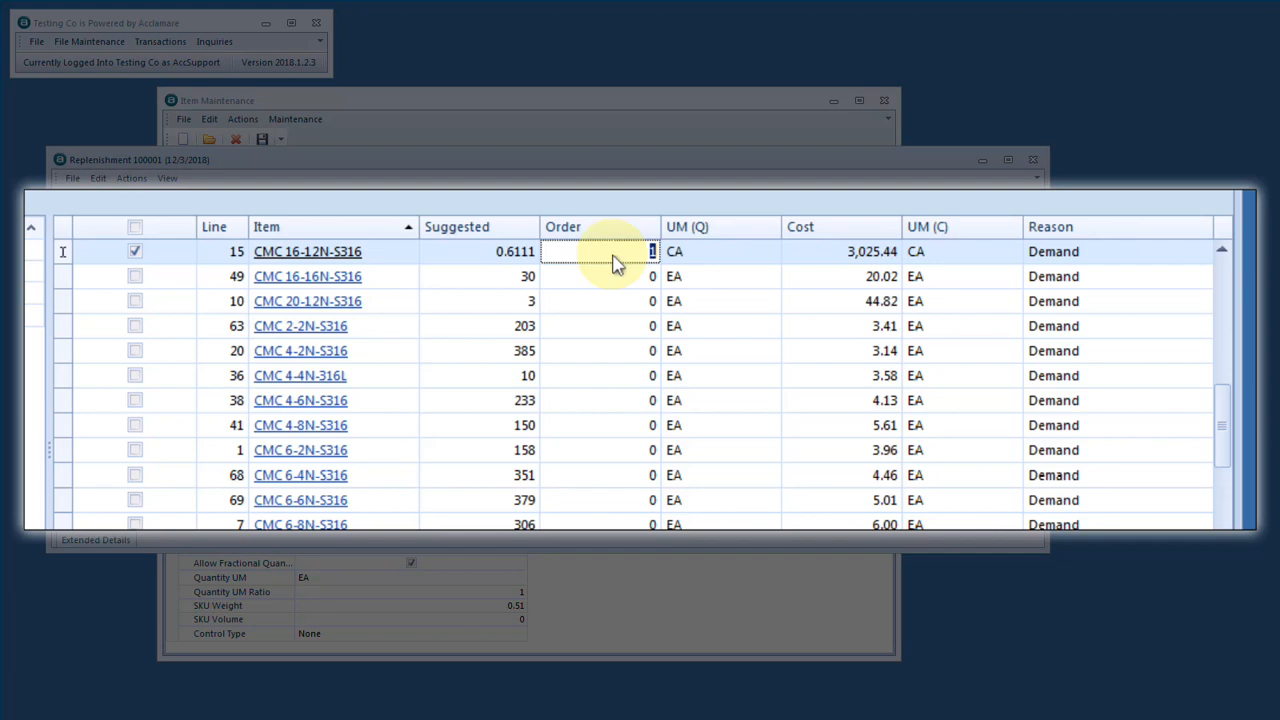
text(2)
key(Tab)
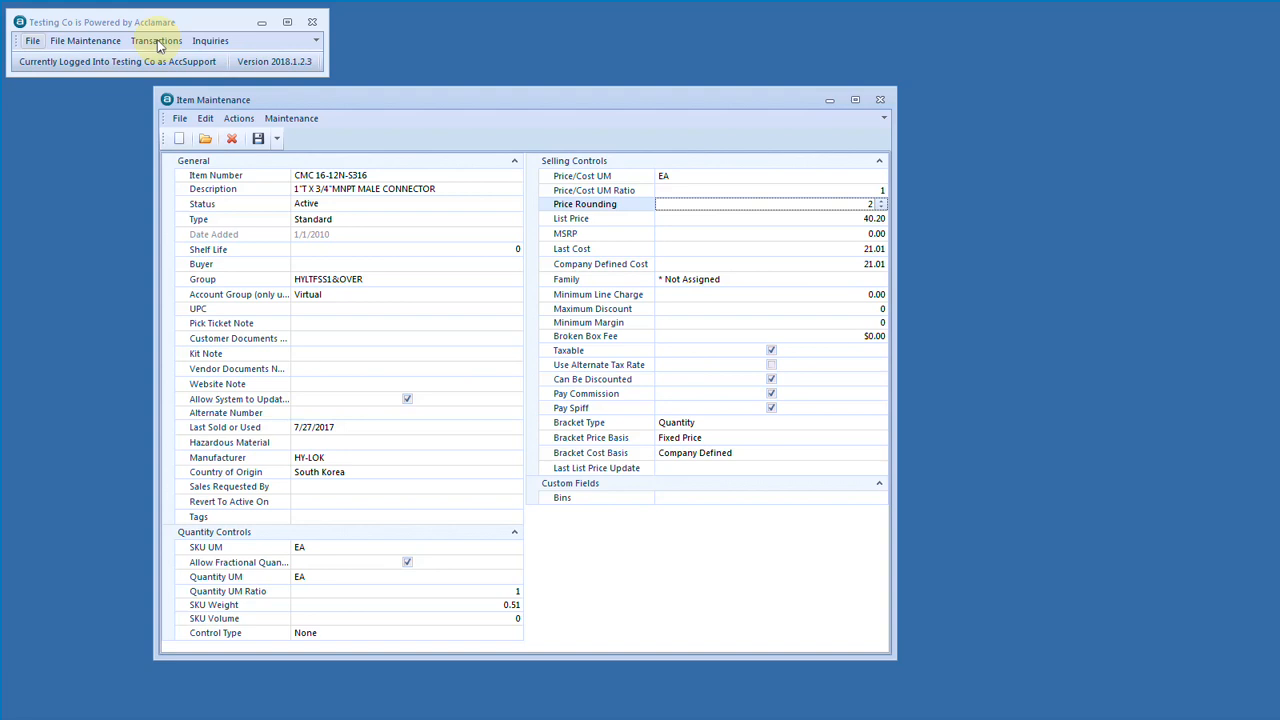
Step: Create a new purchase order for vendor HyL42
click(157, 41)
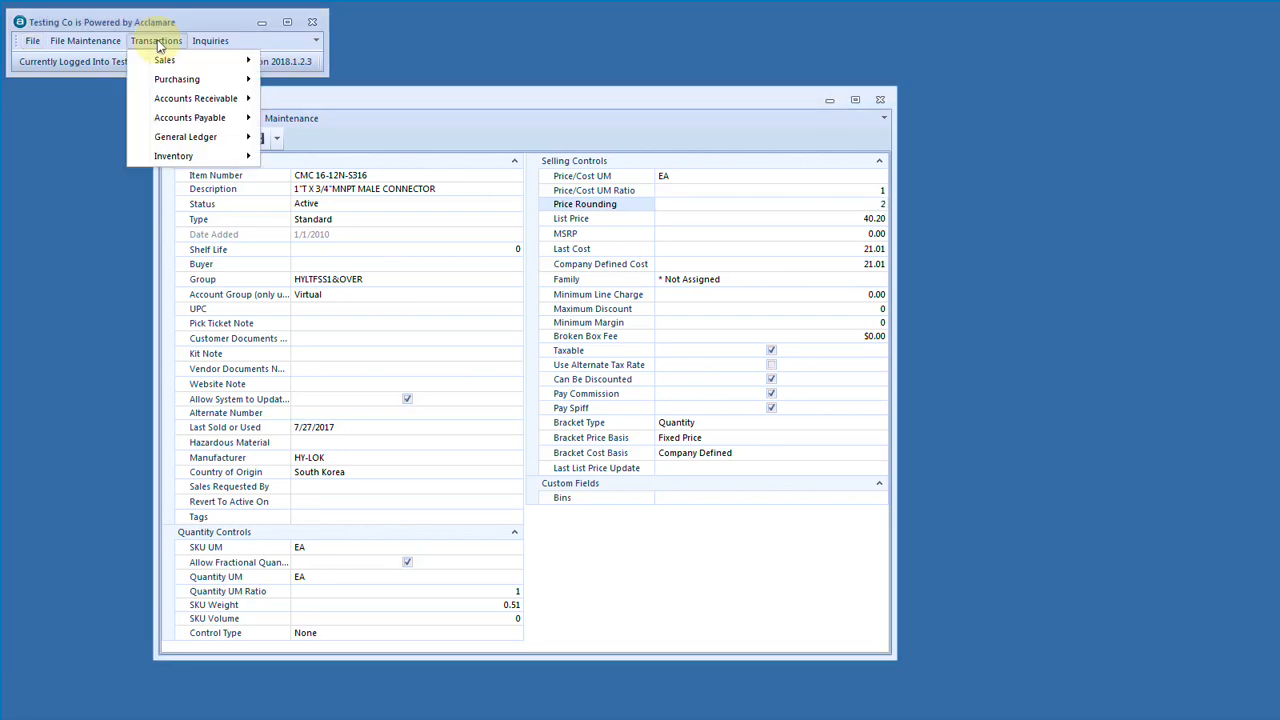
mouse_move(210, 82)
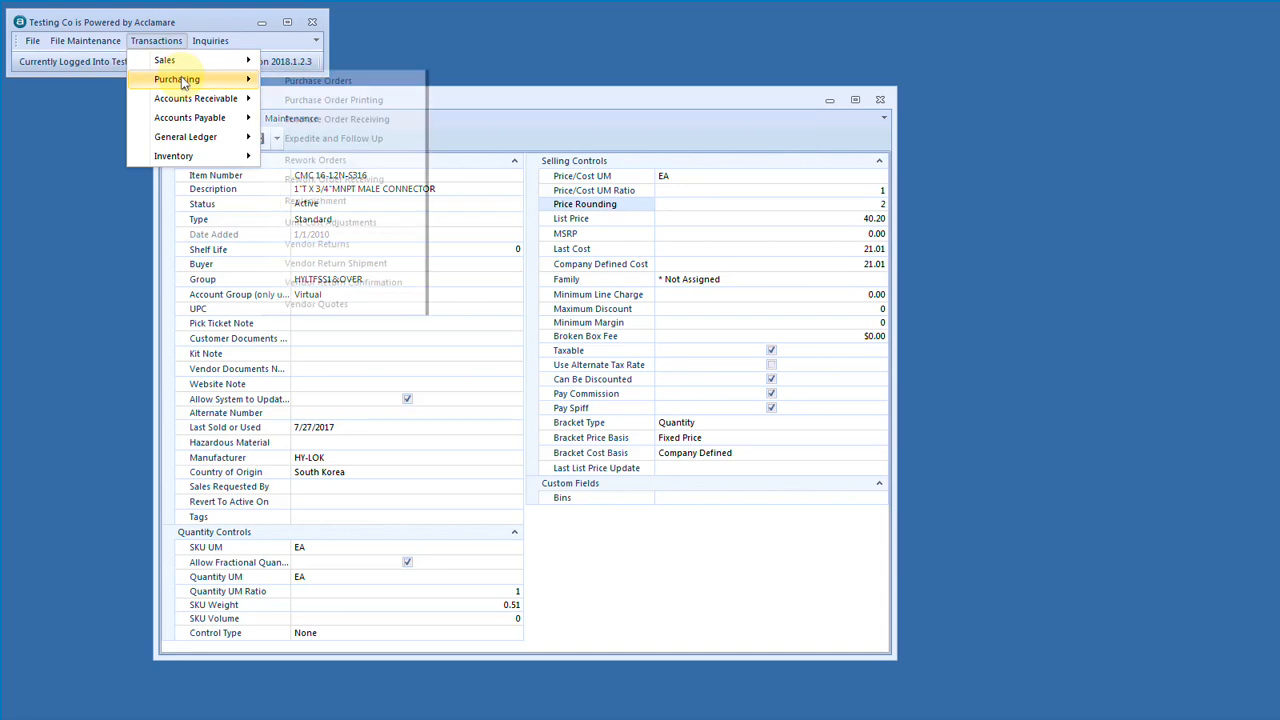
click(300, 81)
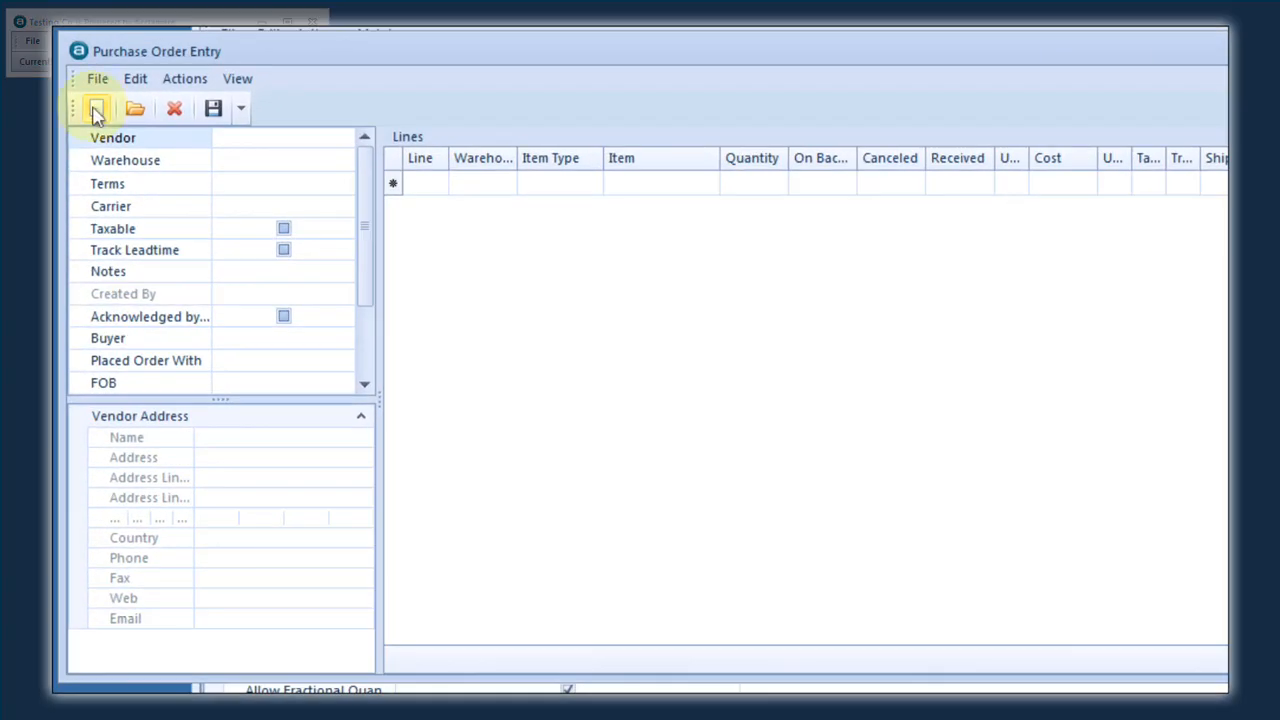
click(88, 168)
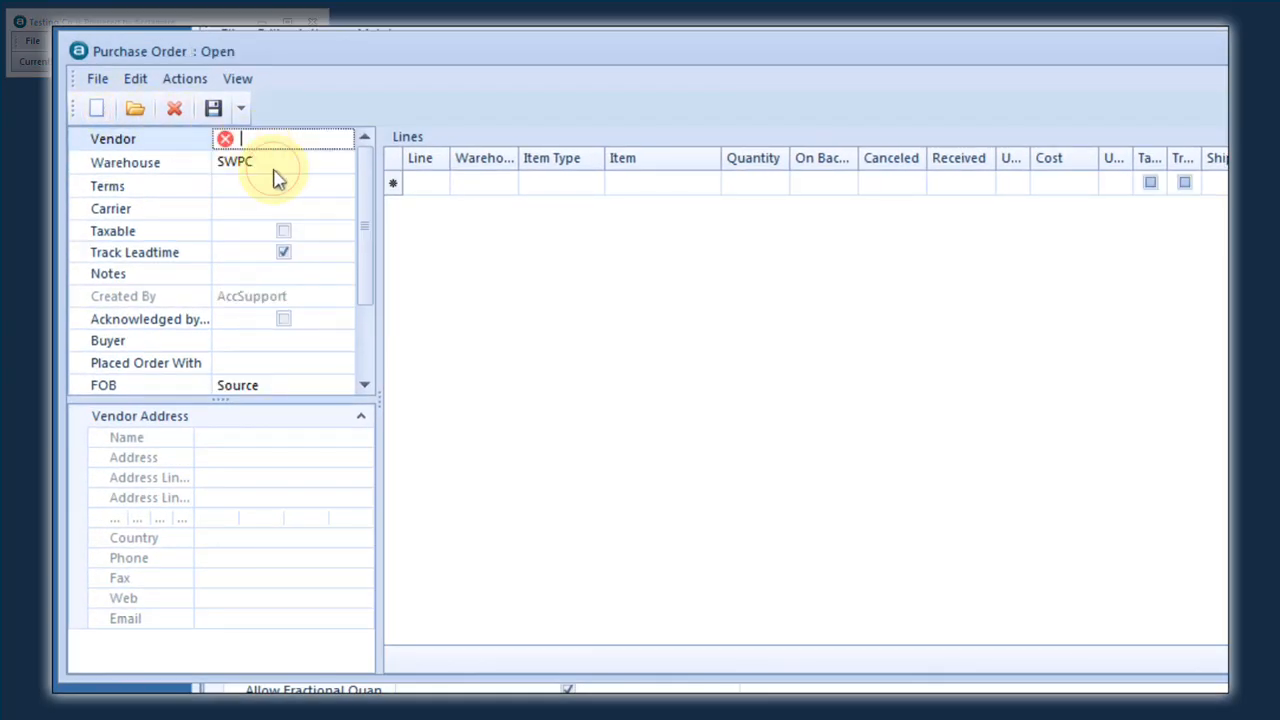
text(hyl)
key(Tab)
key(Return)
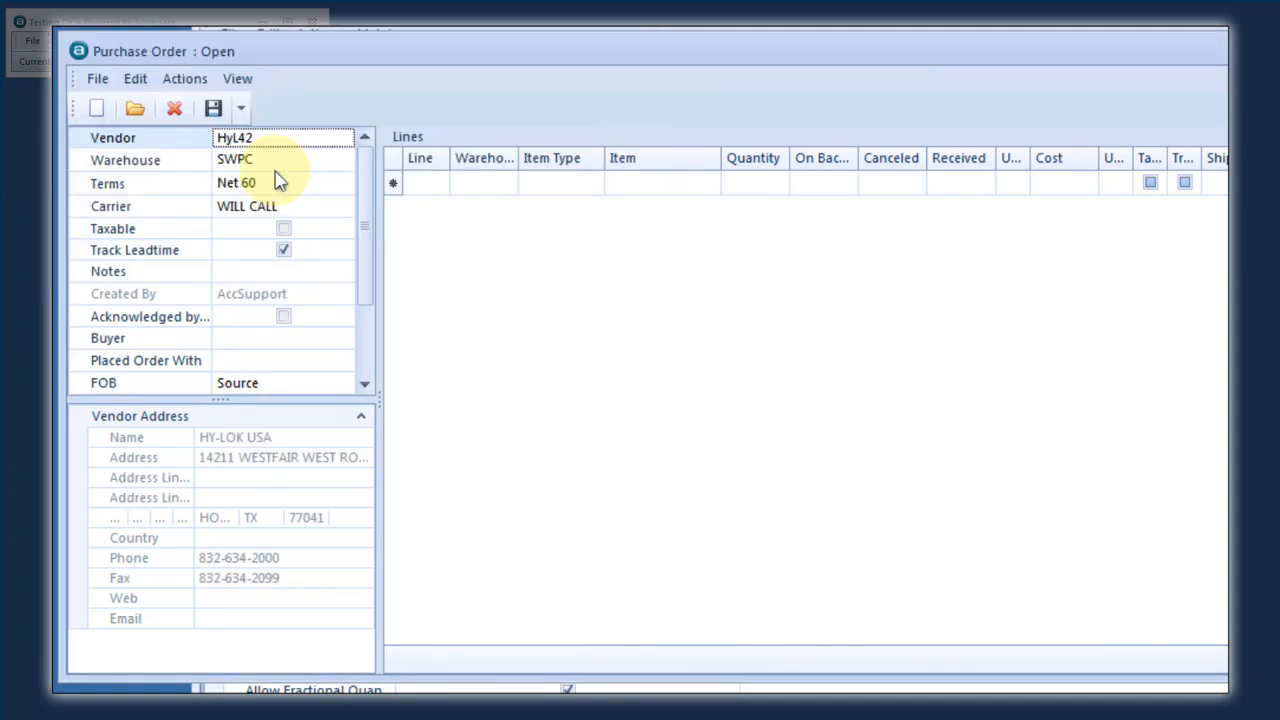
Step: Add a purchase order line for item CMC 16-12N-S316 and check its unit cost
click(622, 190)
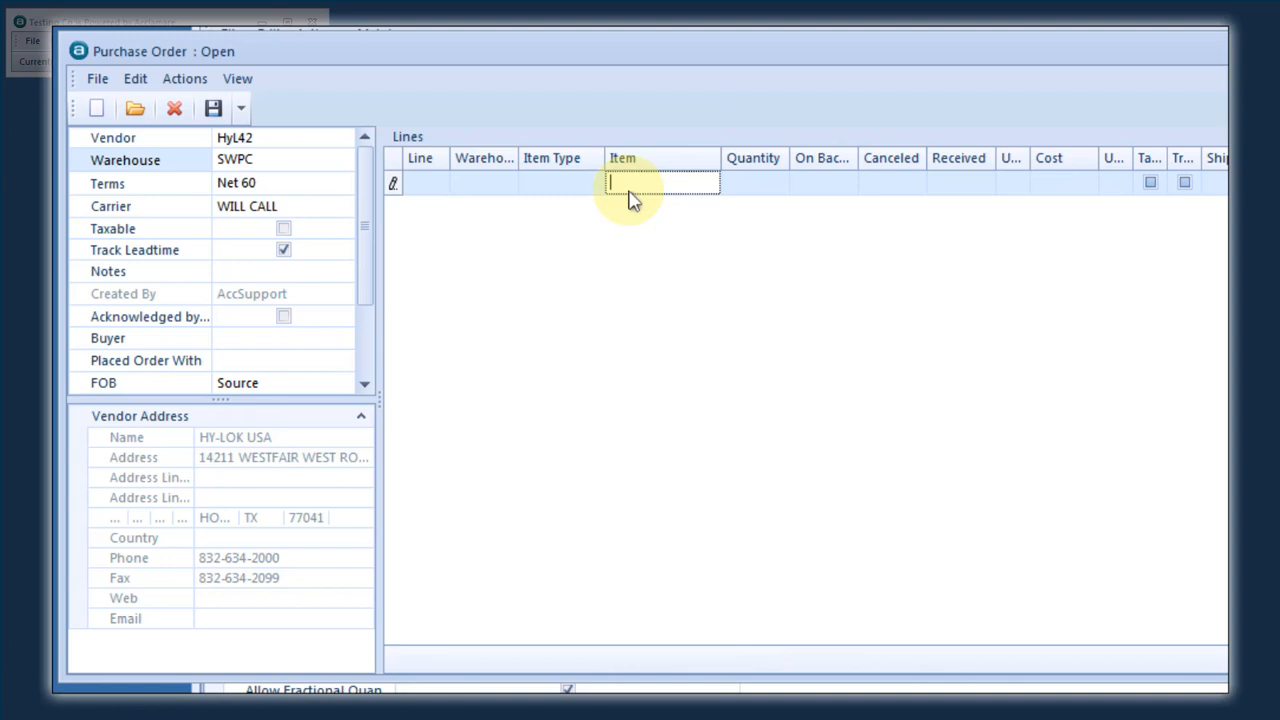
text(CMC 16-12N-S316)
key(Tab)
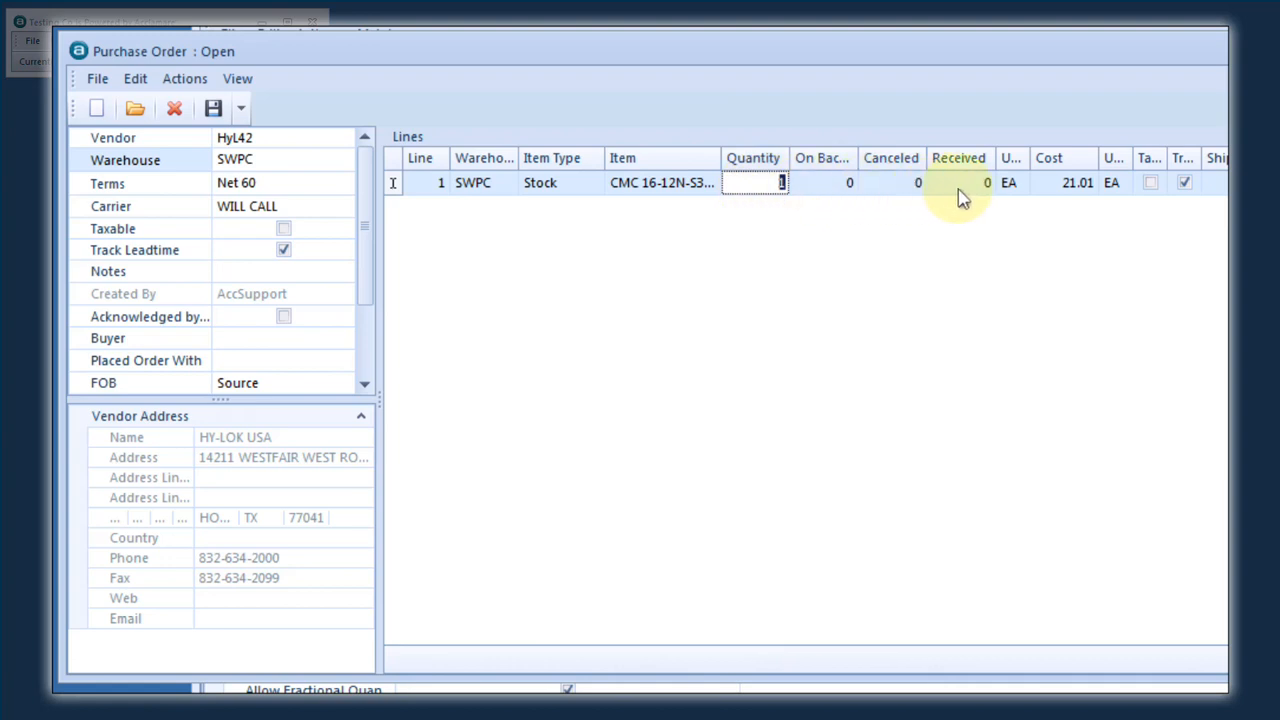
click(1047, 196)
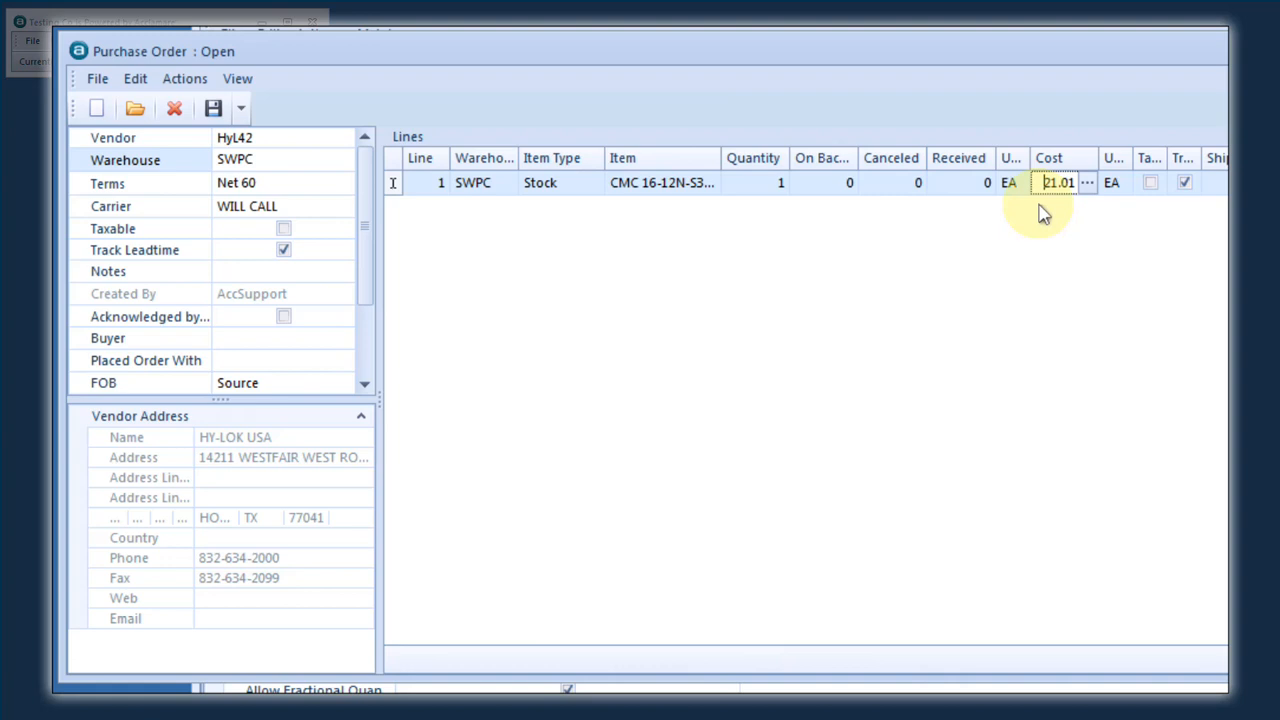
Step: Set the line's order quantity to 190 and check the cost at that quantity
click(762, 188)
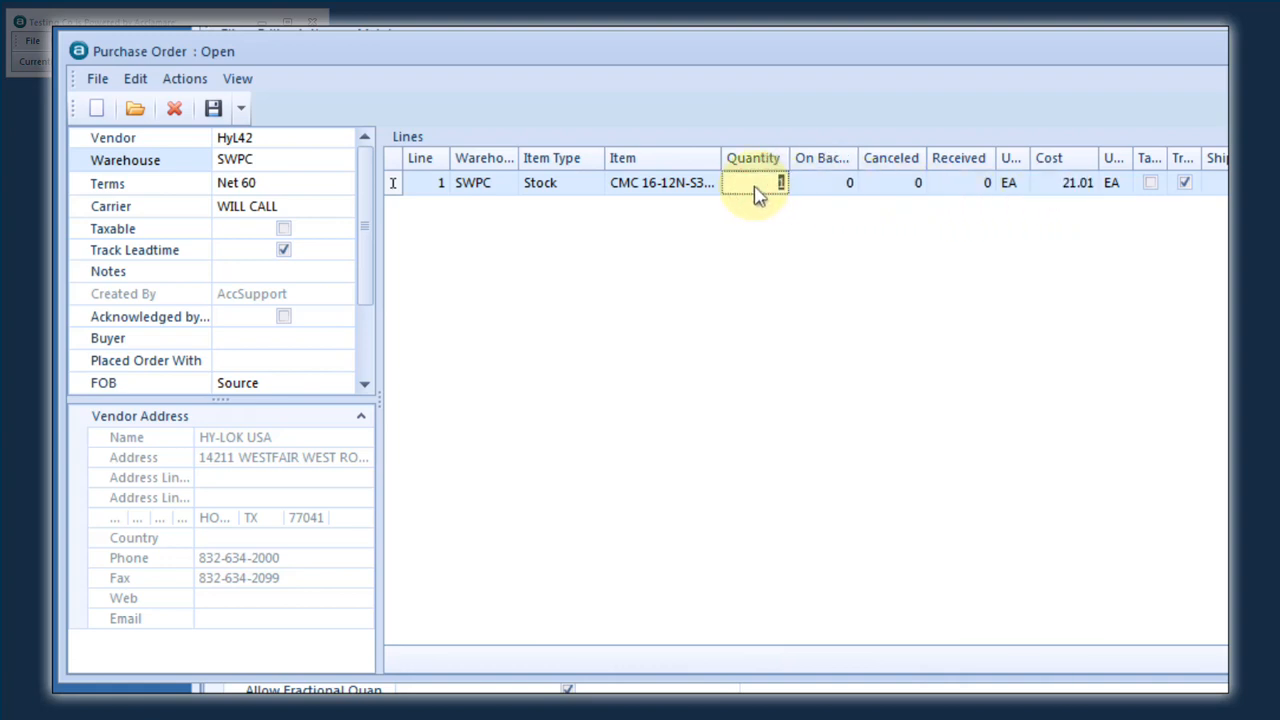
text(190)
key(Tab)
key(Tab)
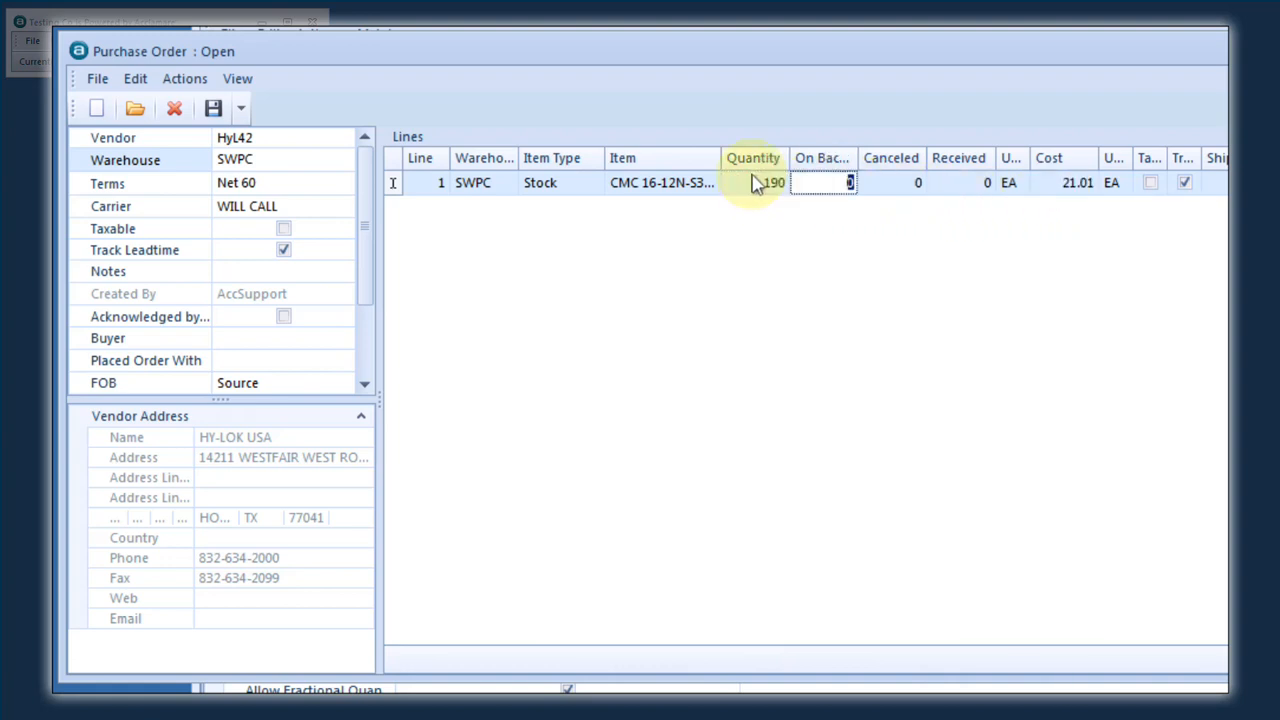
key(Tab)
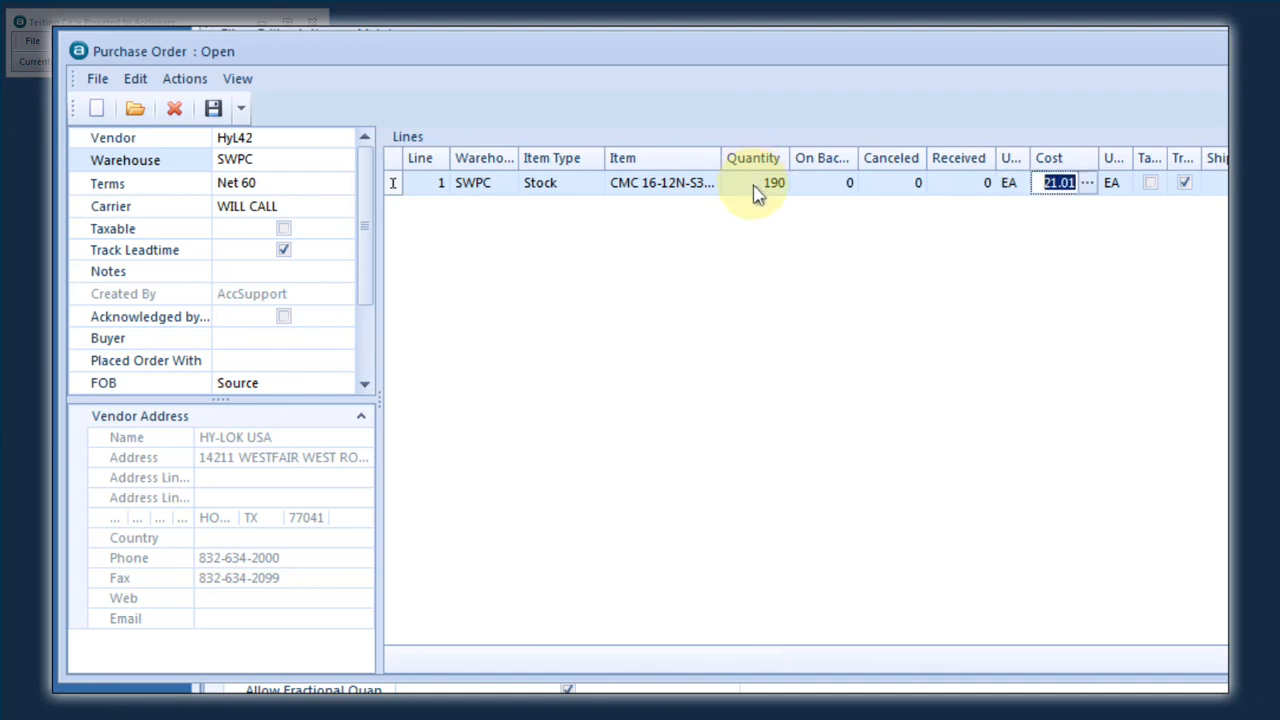
Step: Set the order quantity of the CMC 16-12N-S316 line to 200
click(758, 193)
text(200)
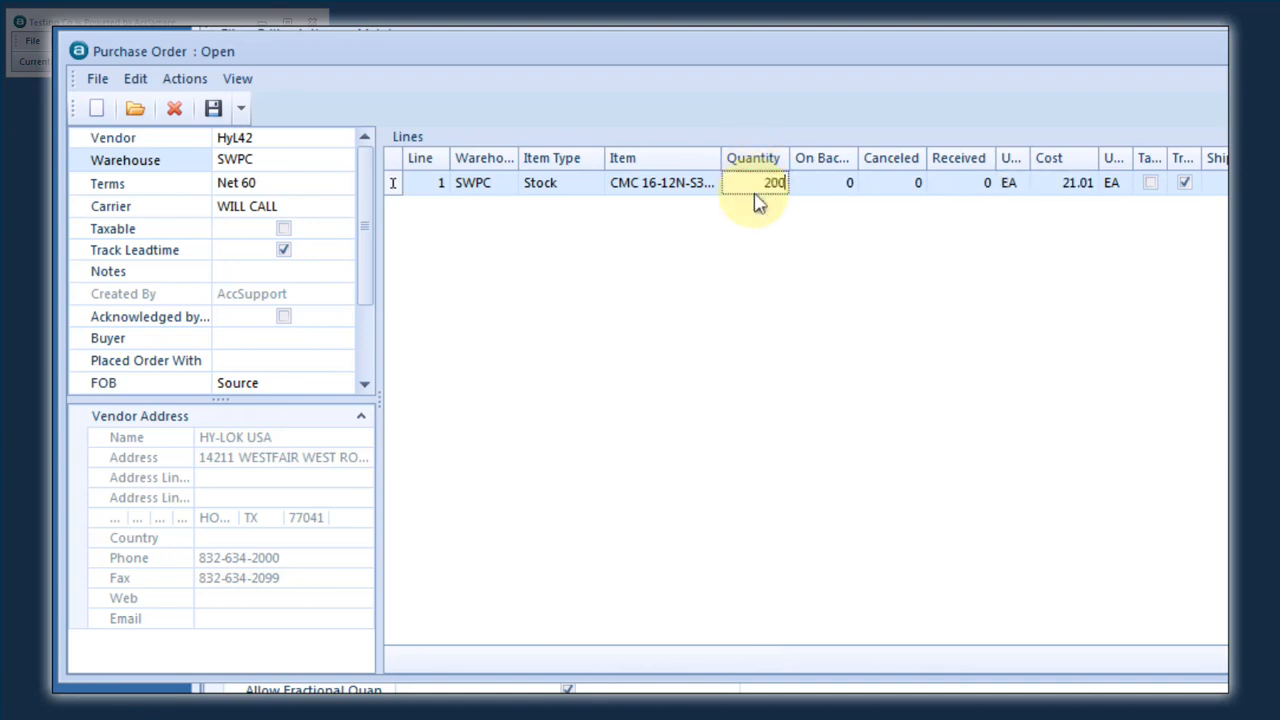
key(Tab)
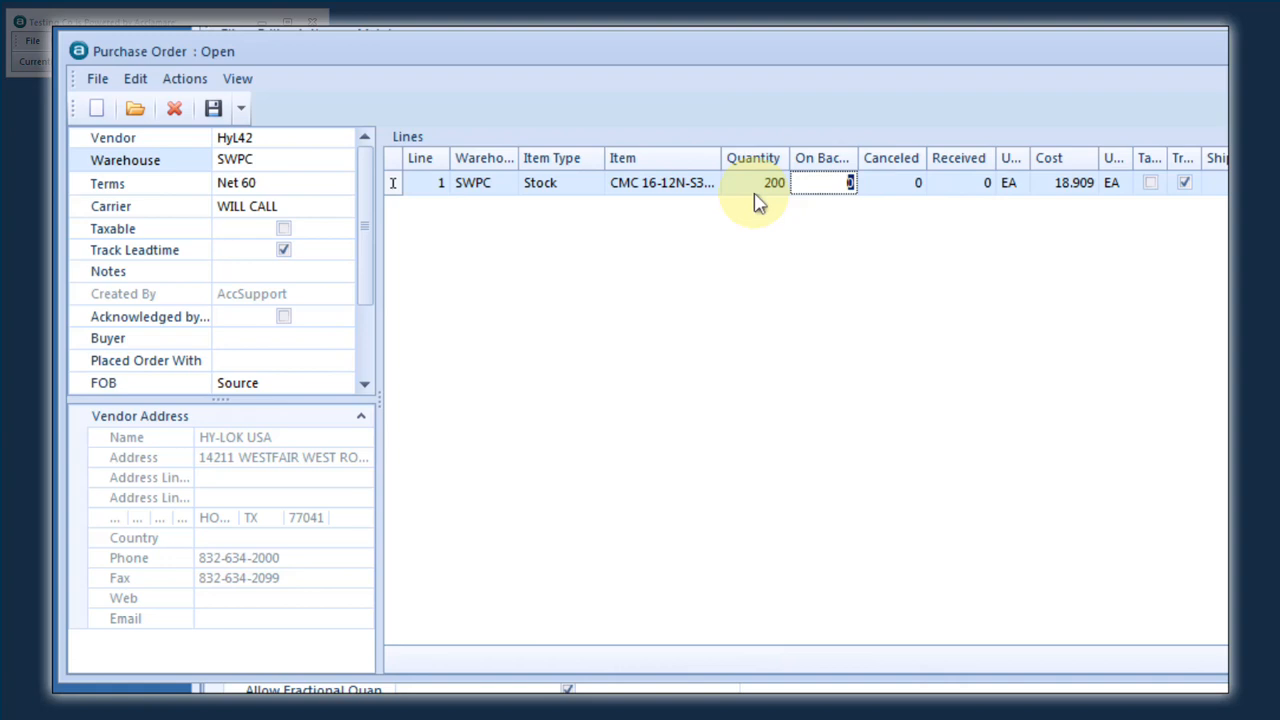
Step: Look up the alternate units of measure available for the line's cost
click(1130, 188)
click(1122, 183)
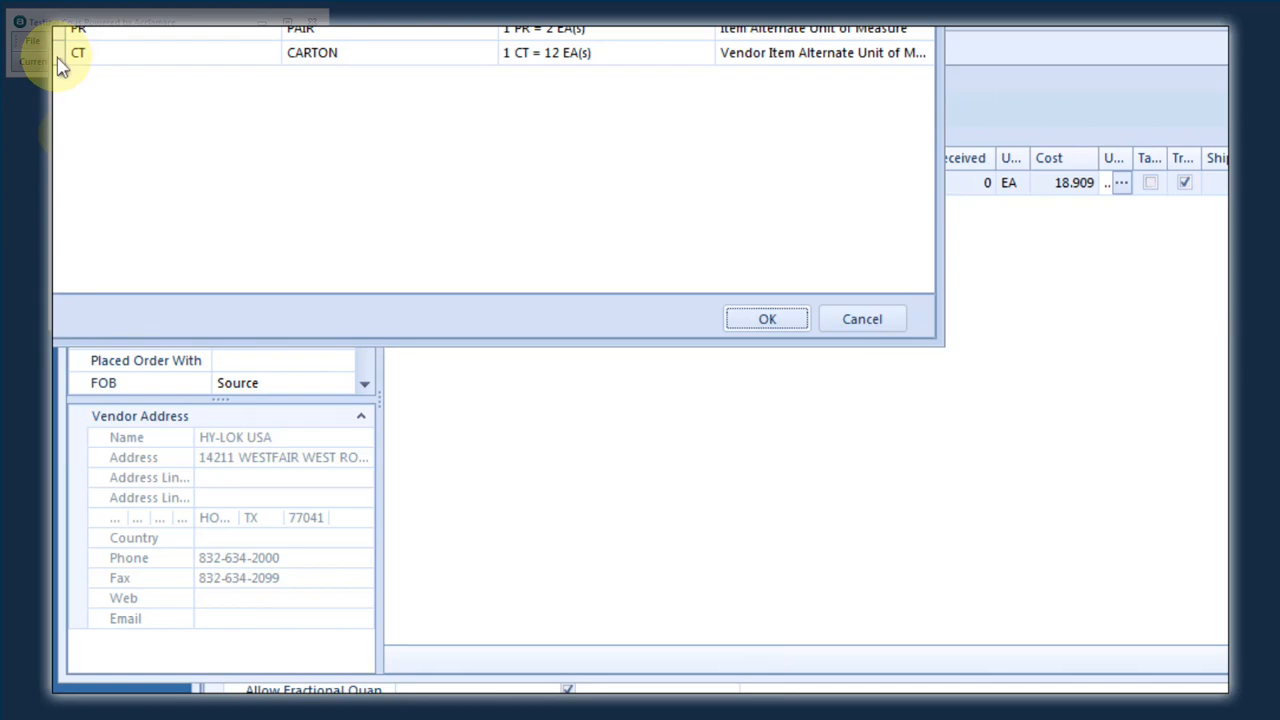
click(768, 320)
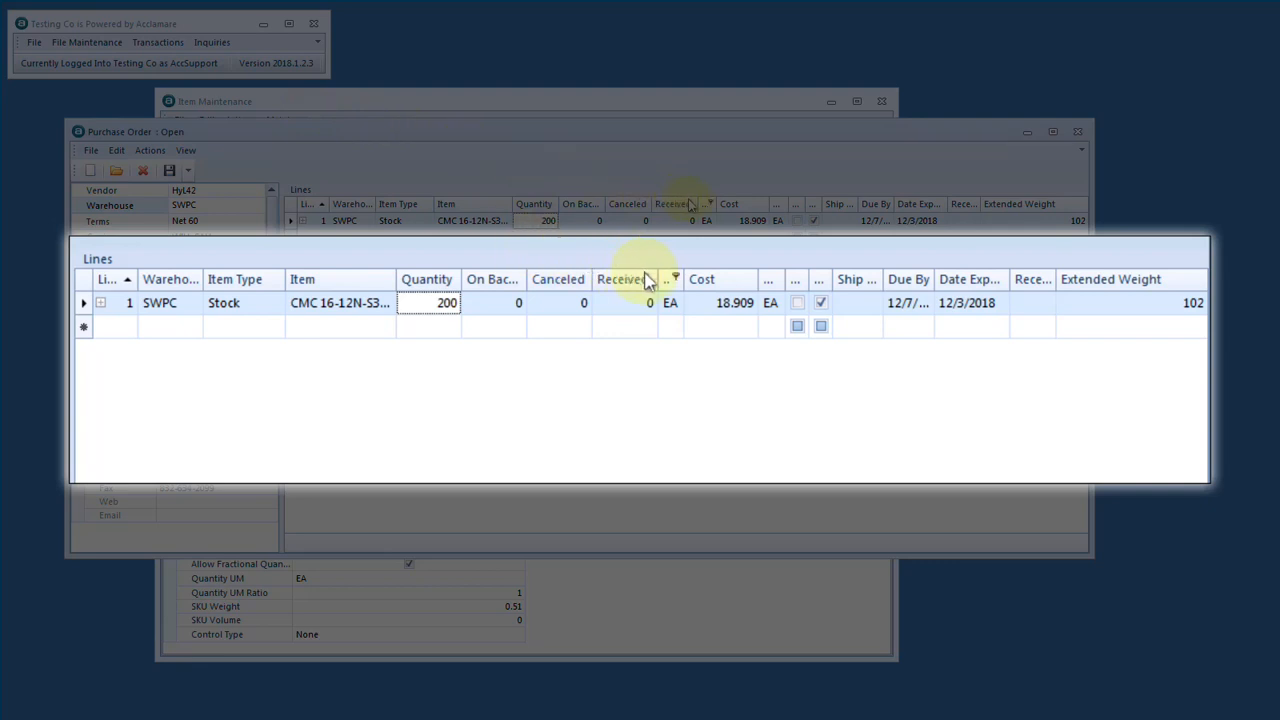
Step: Widen the line's unit of measure columns and change the quantity unit, UM (Q), to CT (carton)
drag(684, 280, 848, 289)
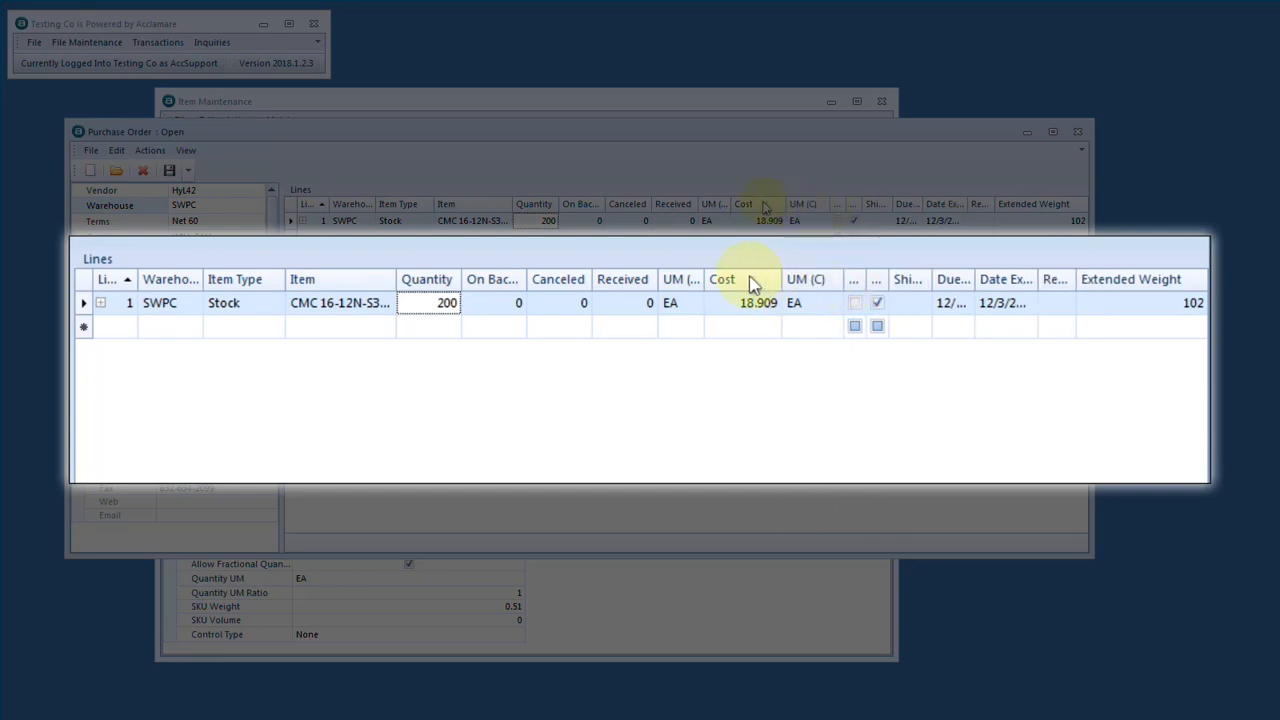
drag(711, 281, 697, 289)
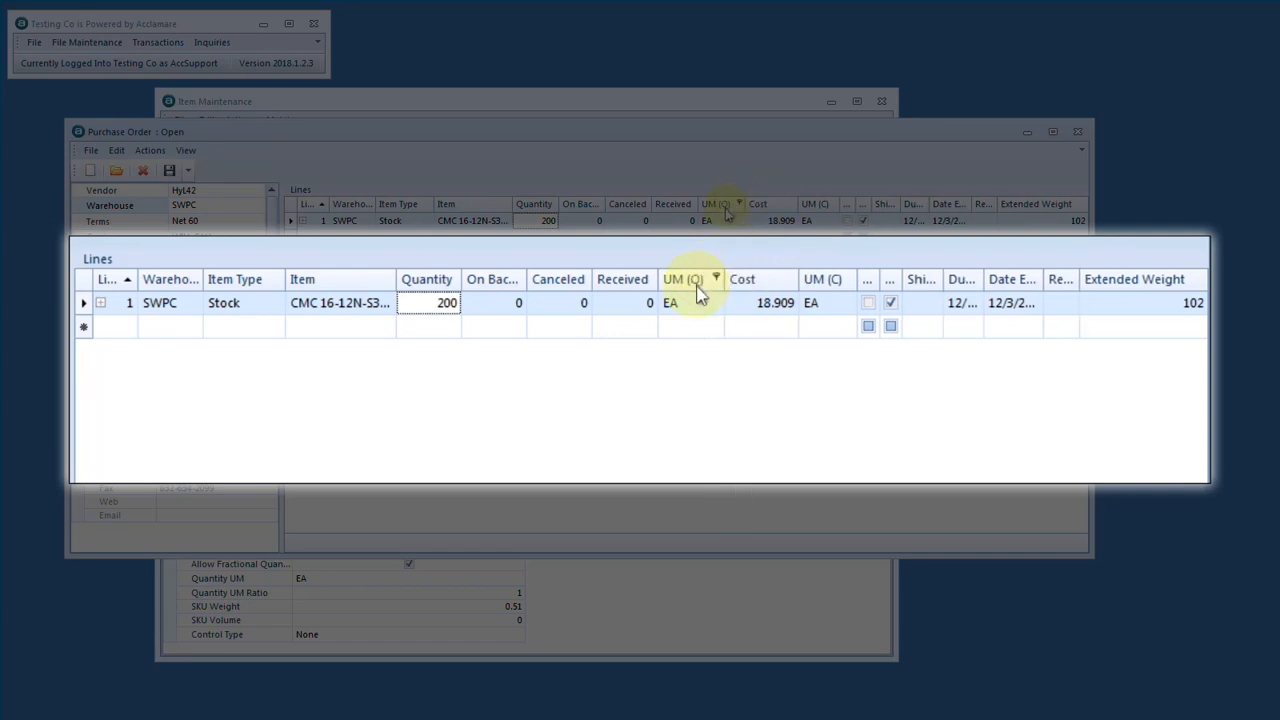
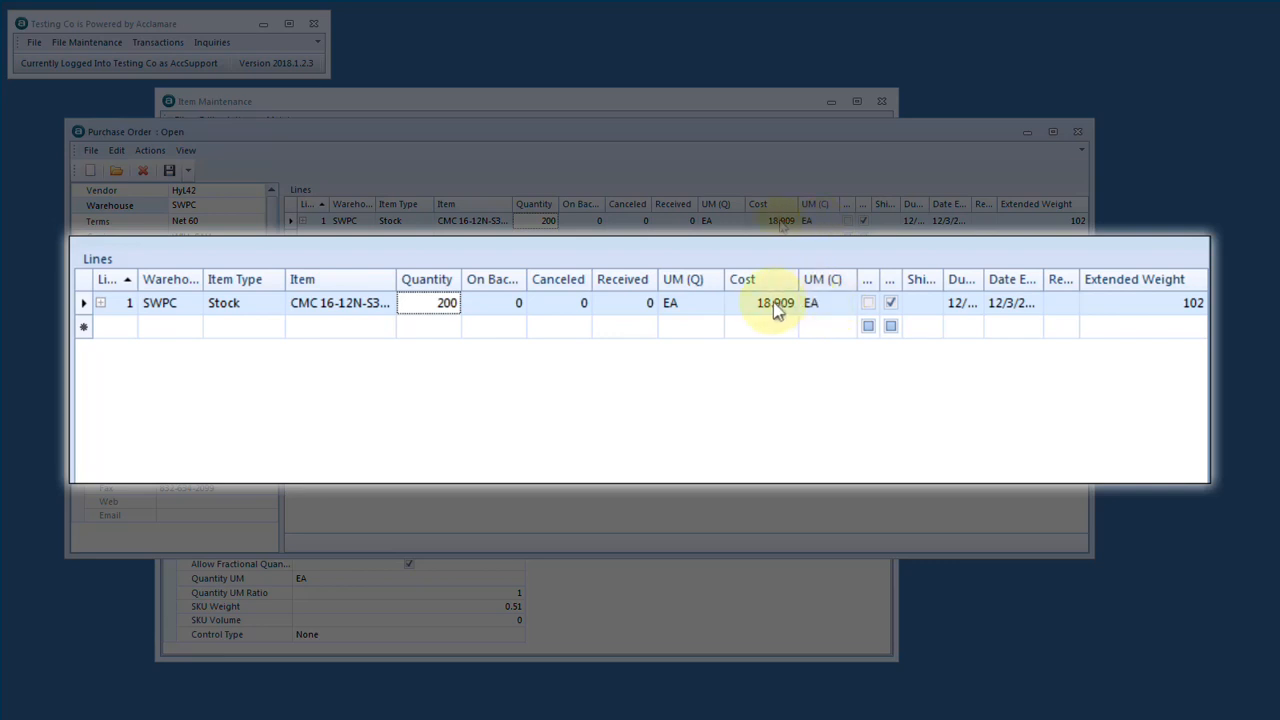
click(718, 310)
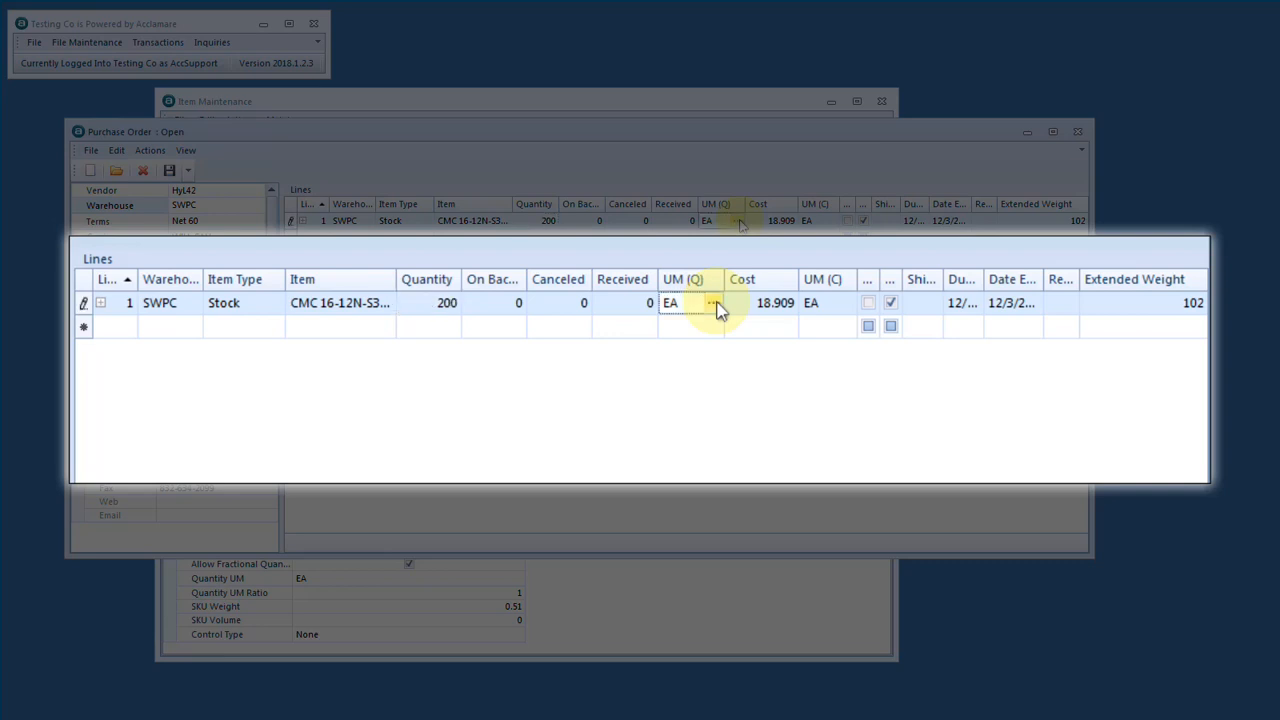
click(716, 304)
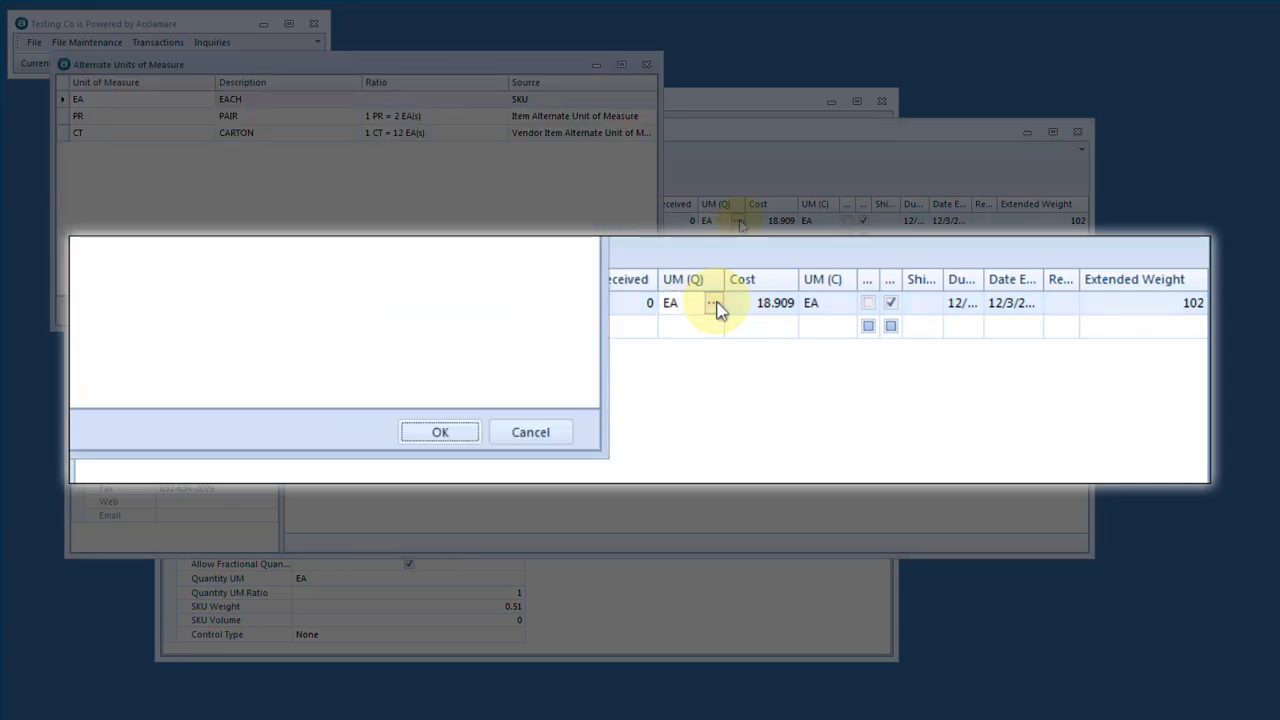
click(68, 140)
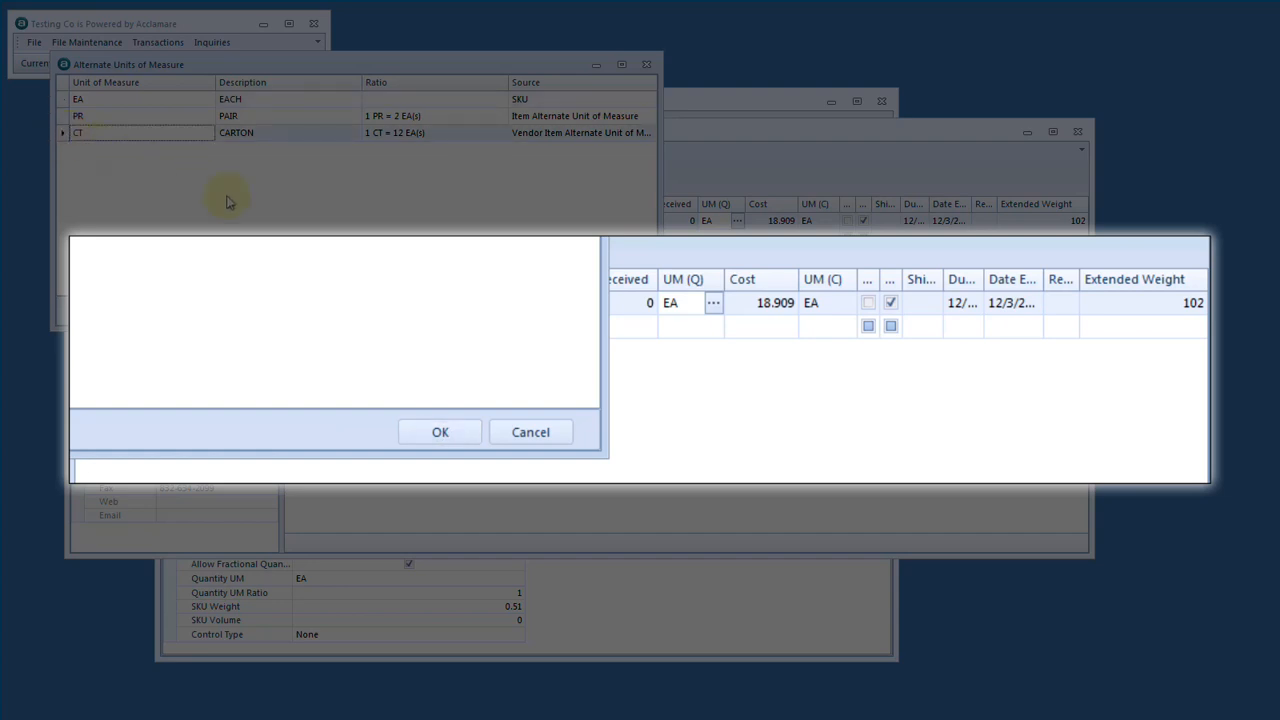
click(446, 435)
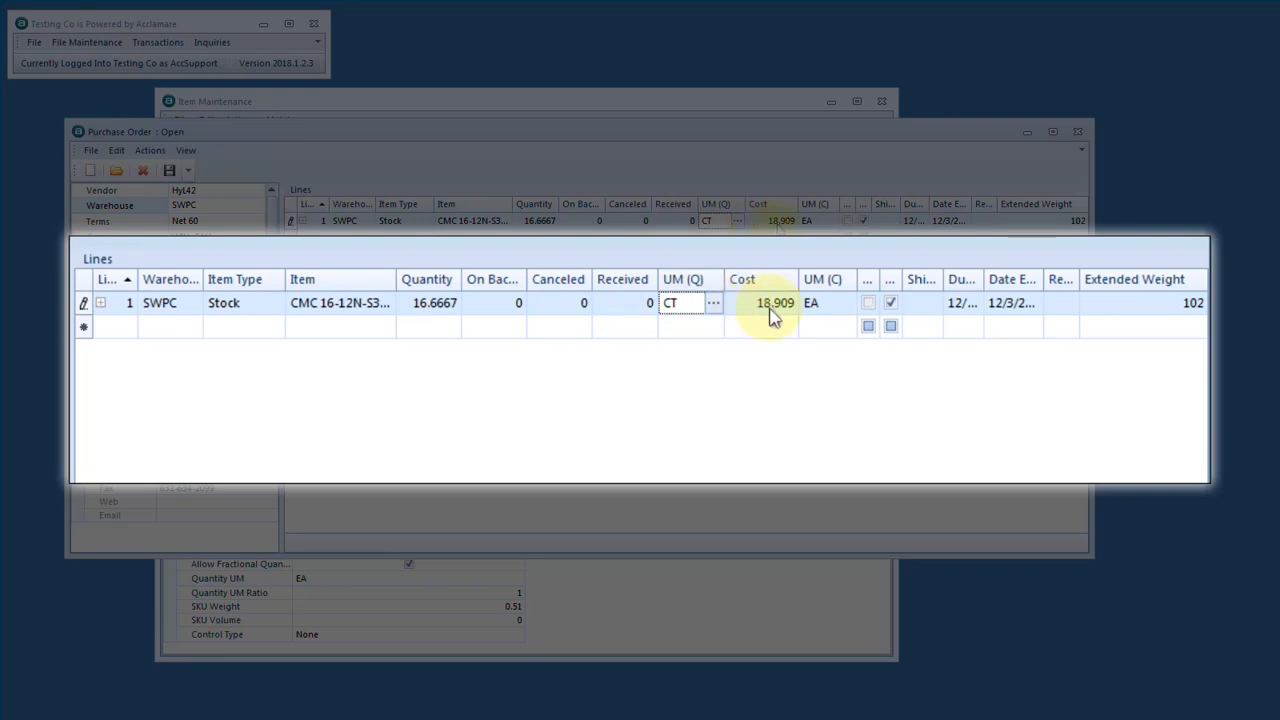
Step: Change the line's cost unit of measure, UM (C), to CT (carton)
click(856, 309)
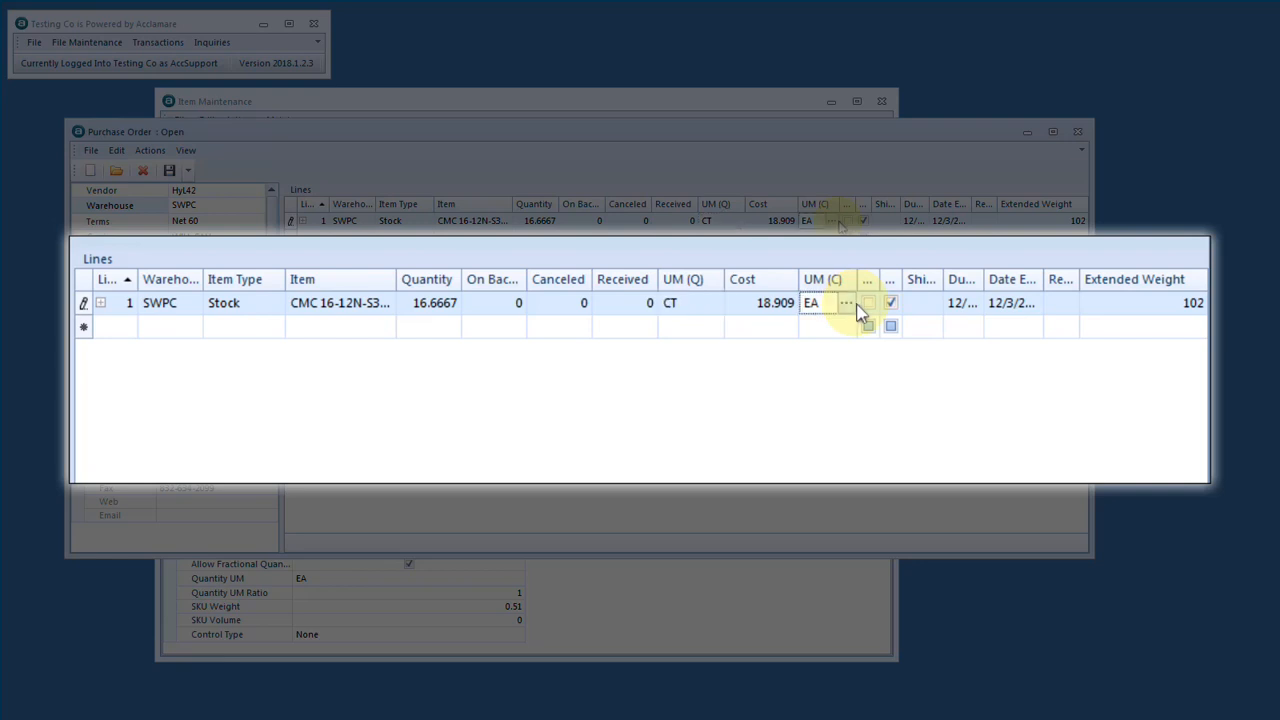
click(850, 304)
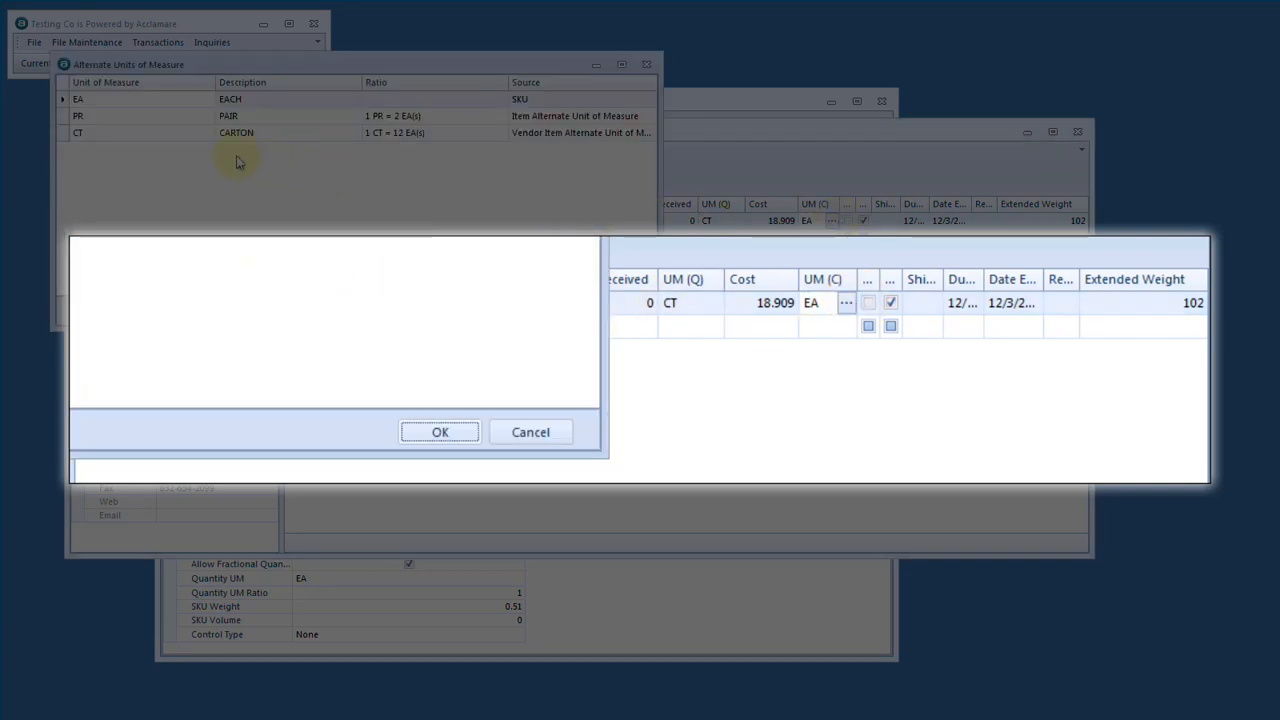
click(80, 137)
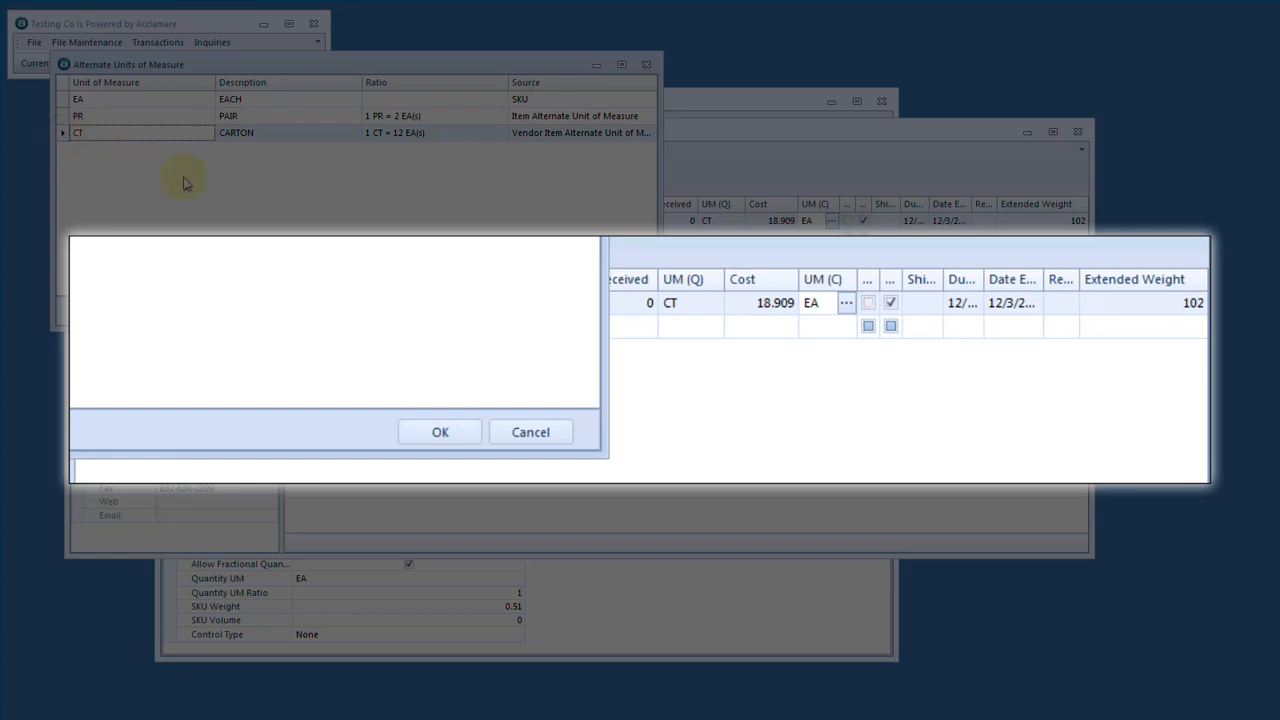
click(442, 432)
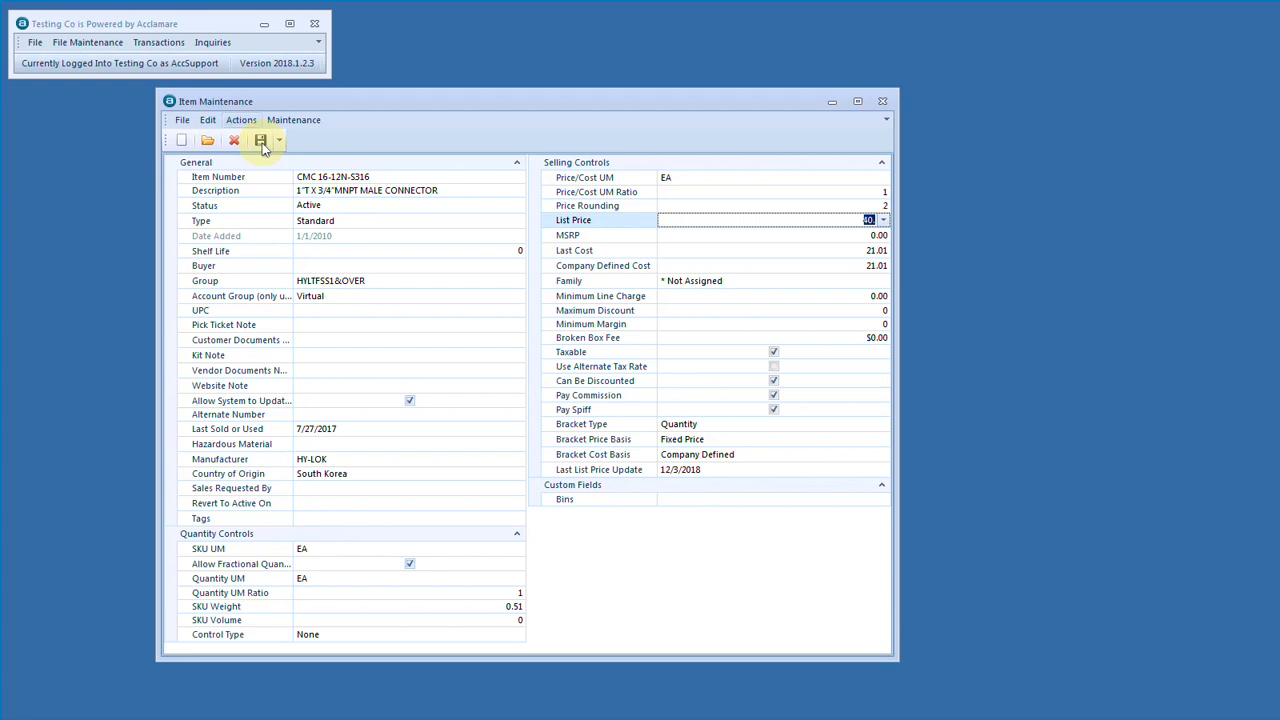
Step: Save item CMC 16-12N-S316 and set its Quantity UM to PK with a ratio of 10
click(260, 141)
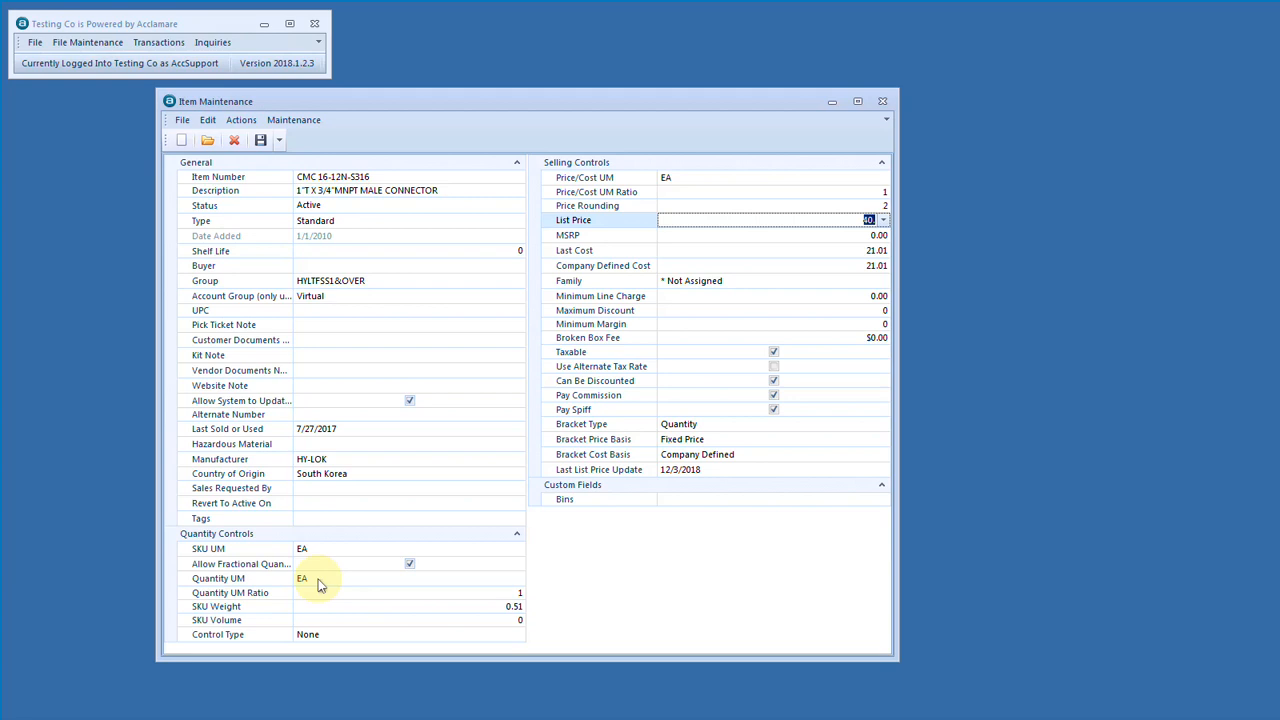
click(727, 181)
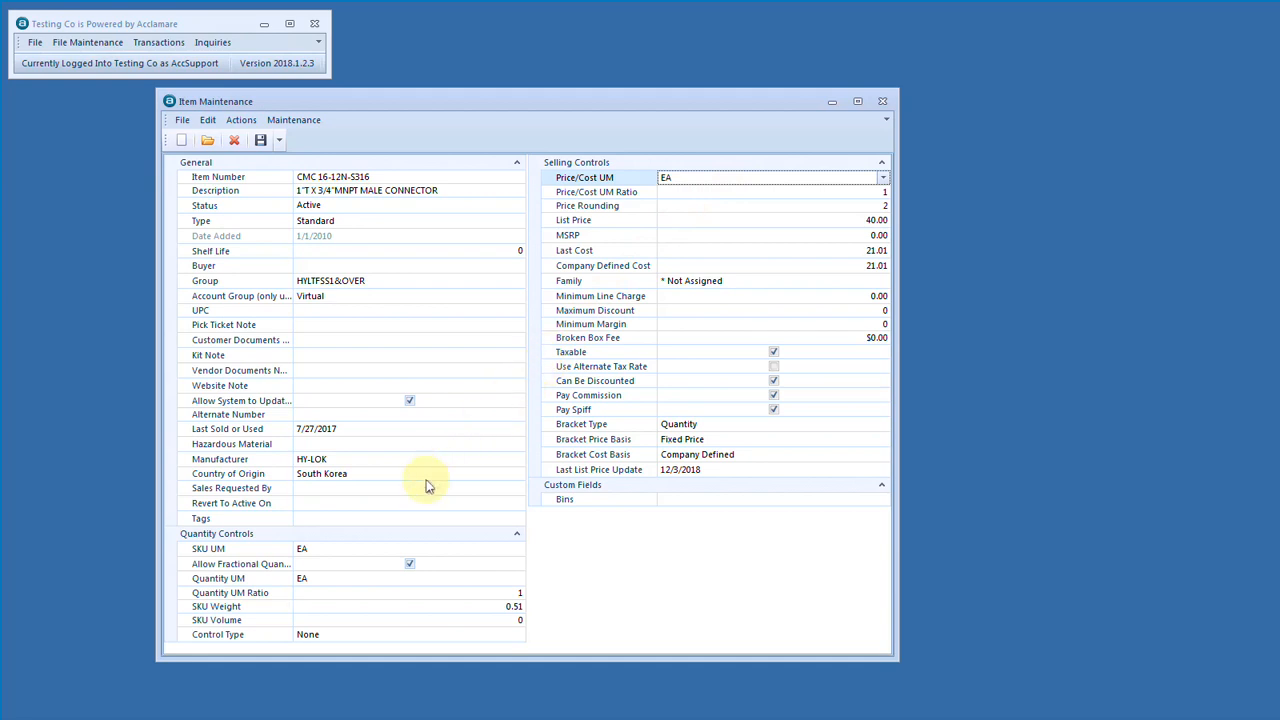
click(326, 584)
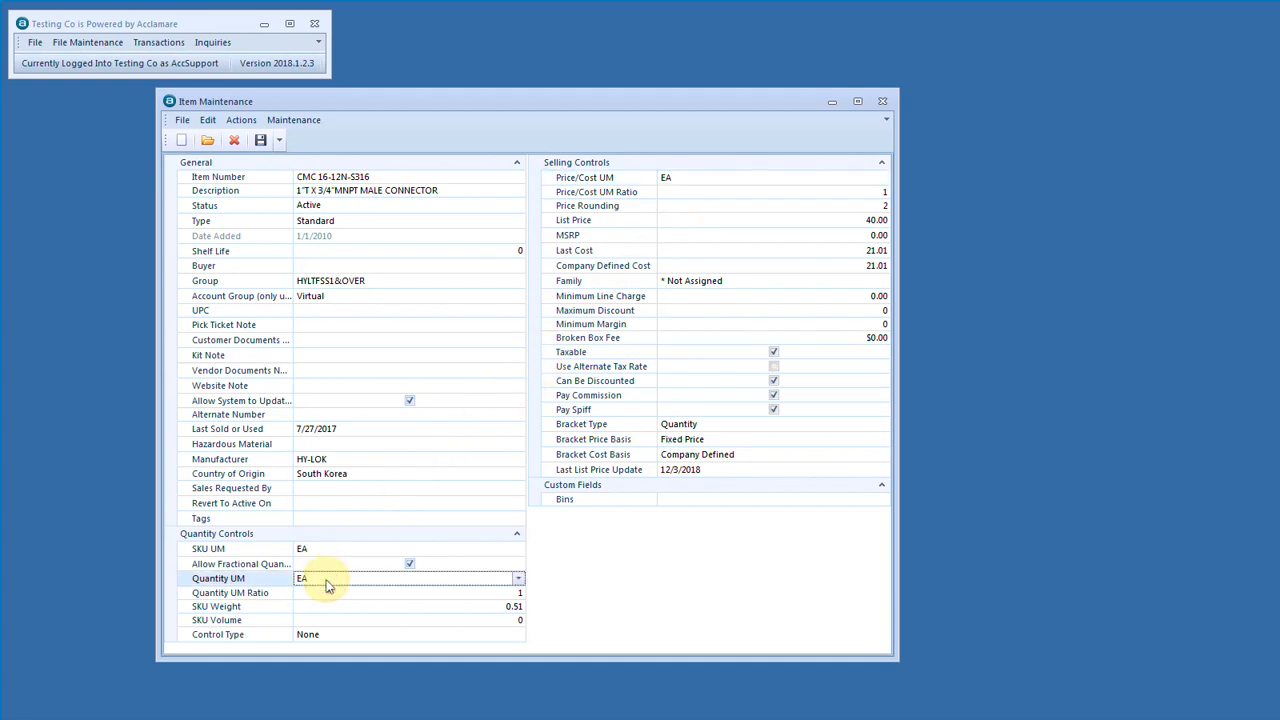
click(518, 579)
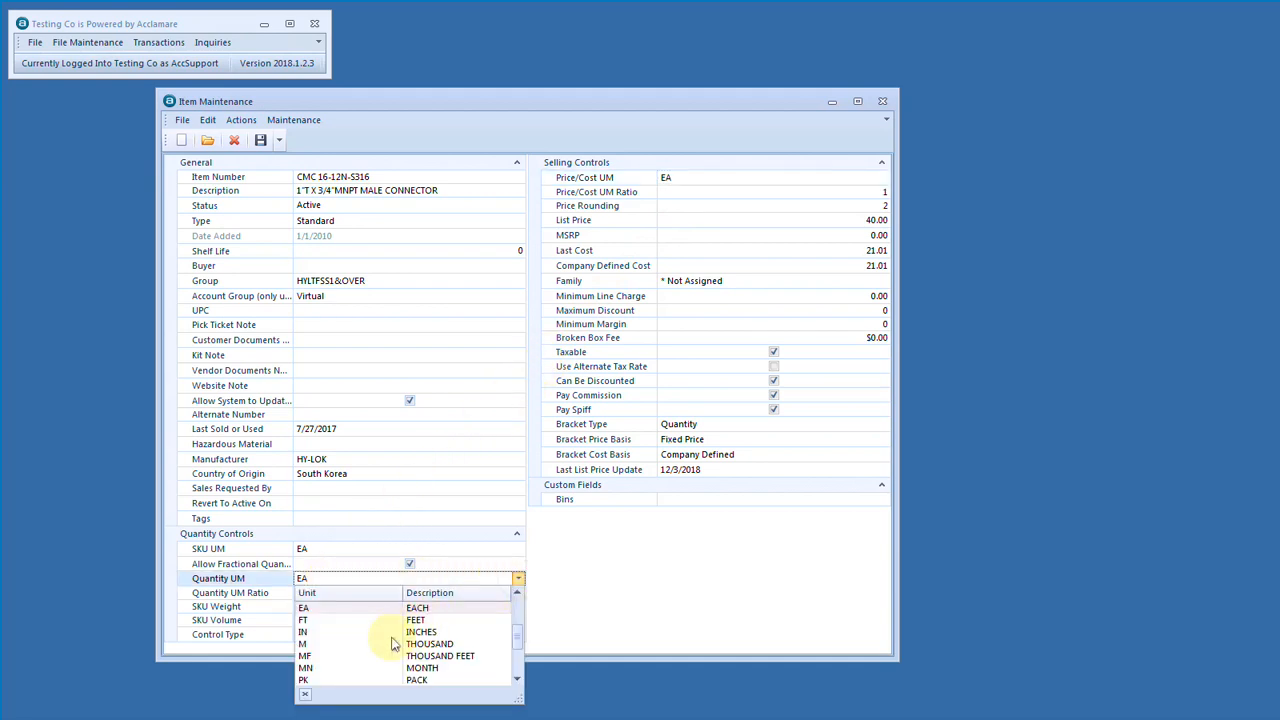
click(304, 679)
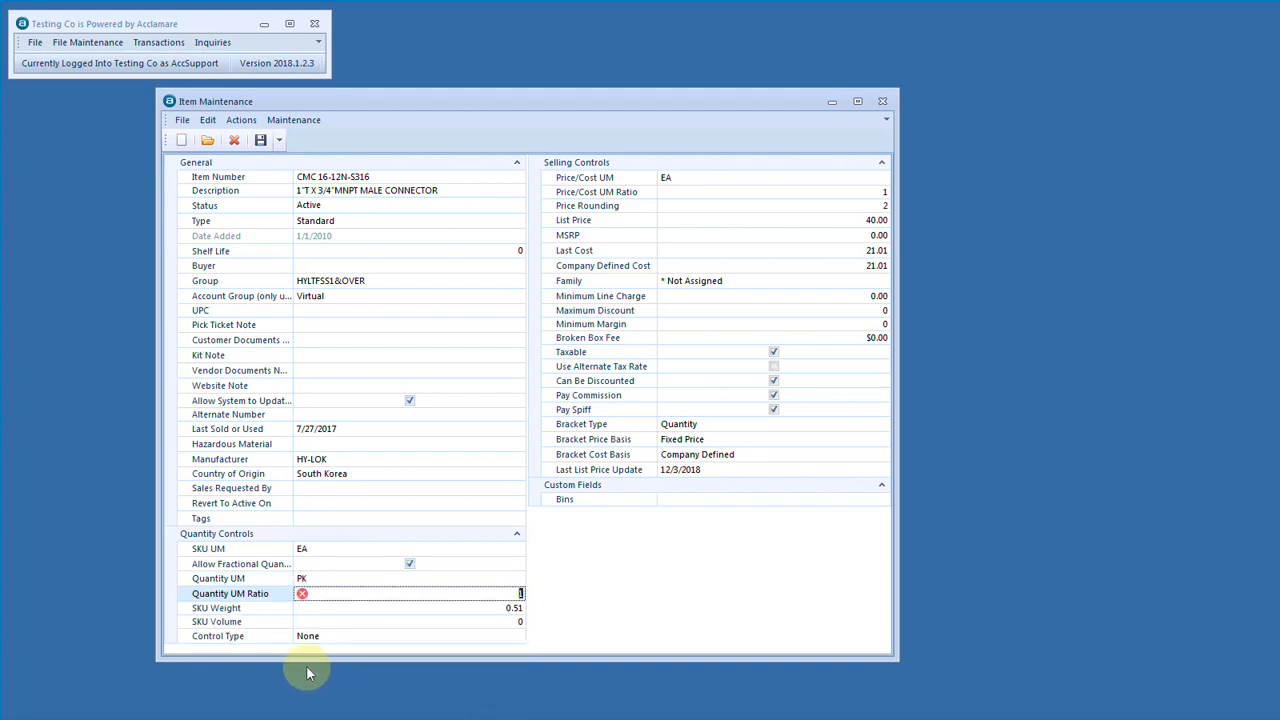
text(10)
key(Tab)
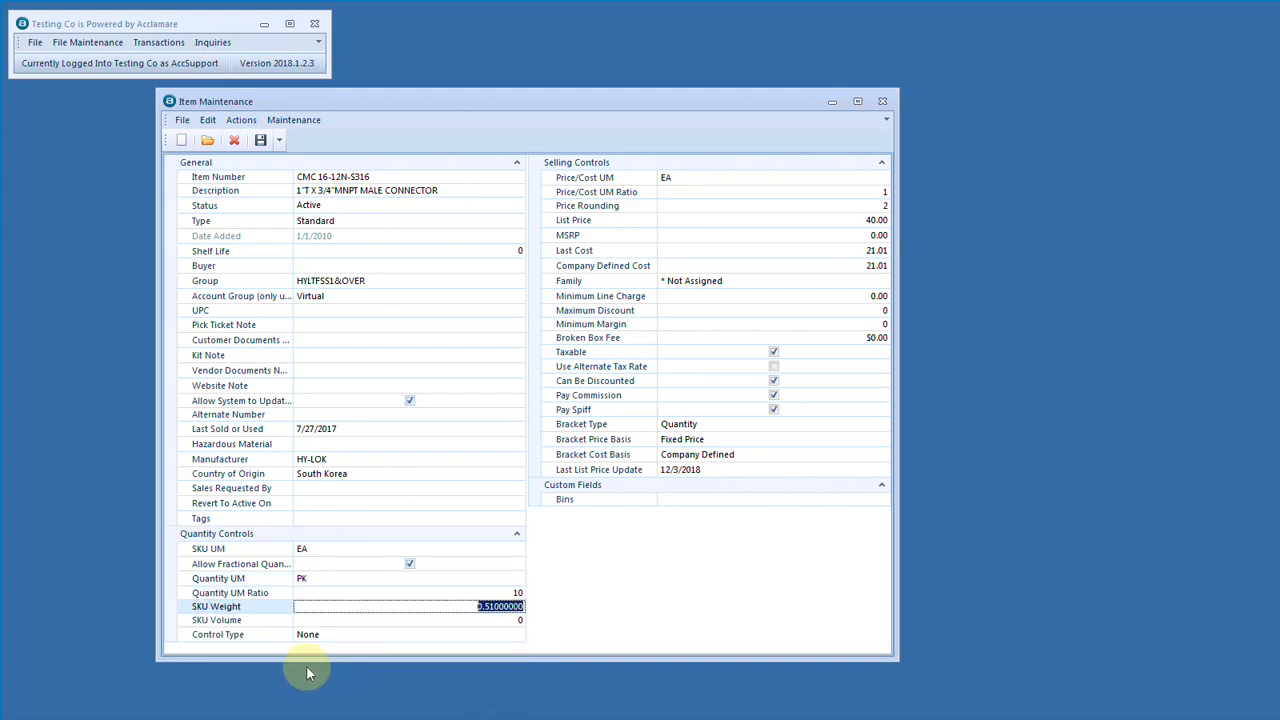
Step: Set the item's Price/Cost UM to PK with a ratio of 10
click(722, 179)
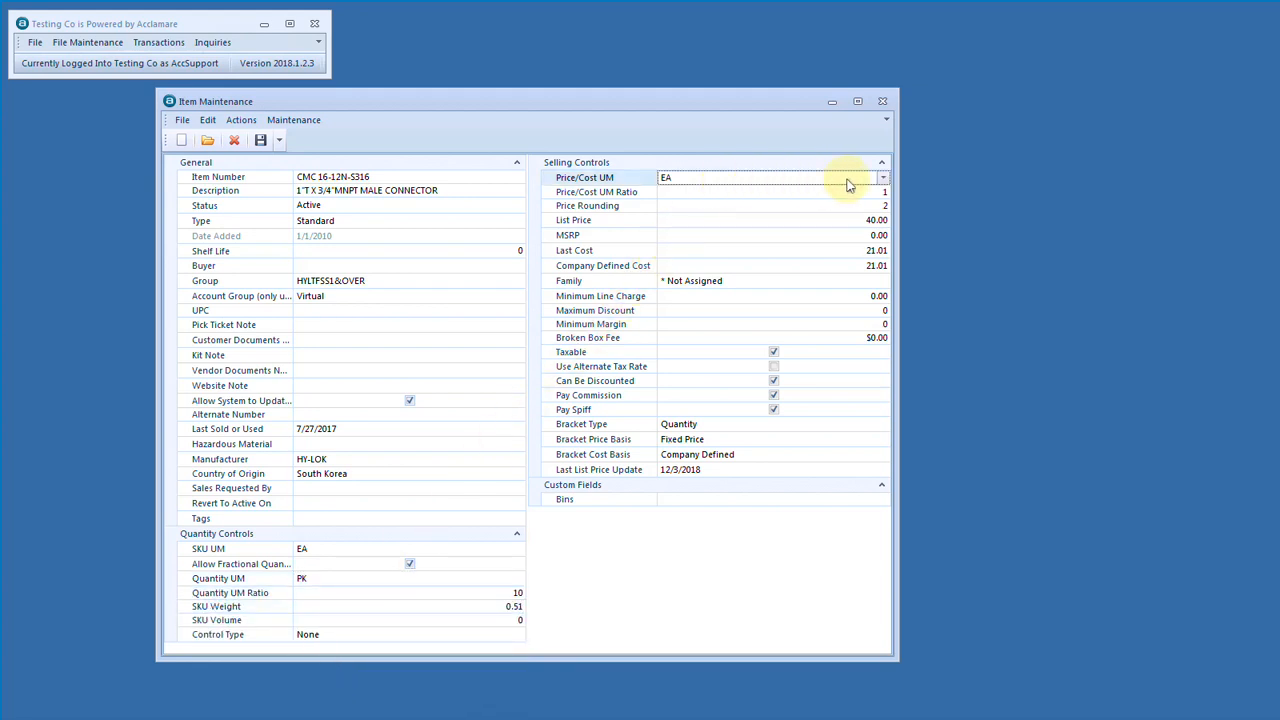
click(887, 180)
click(694, 279)
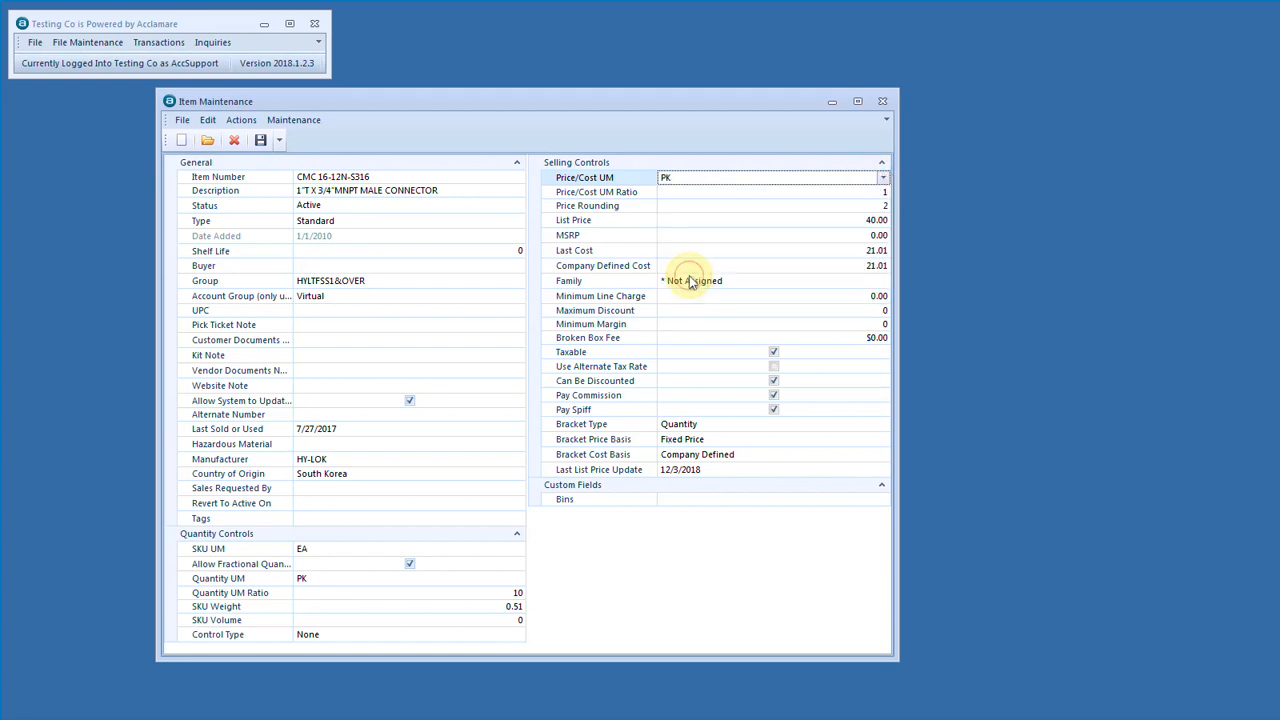
text(10)
key(Tab)
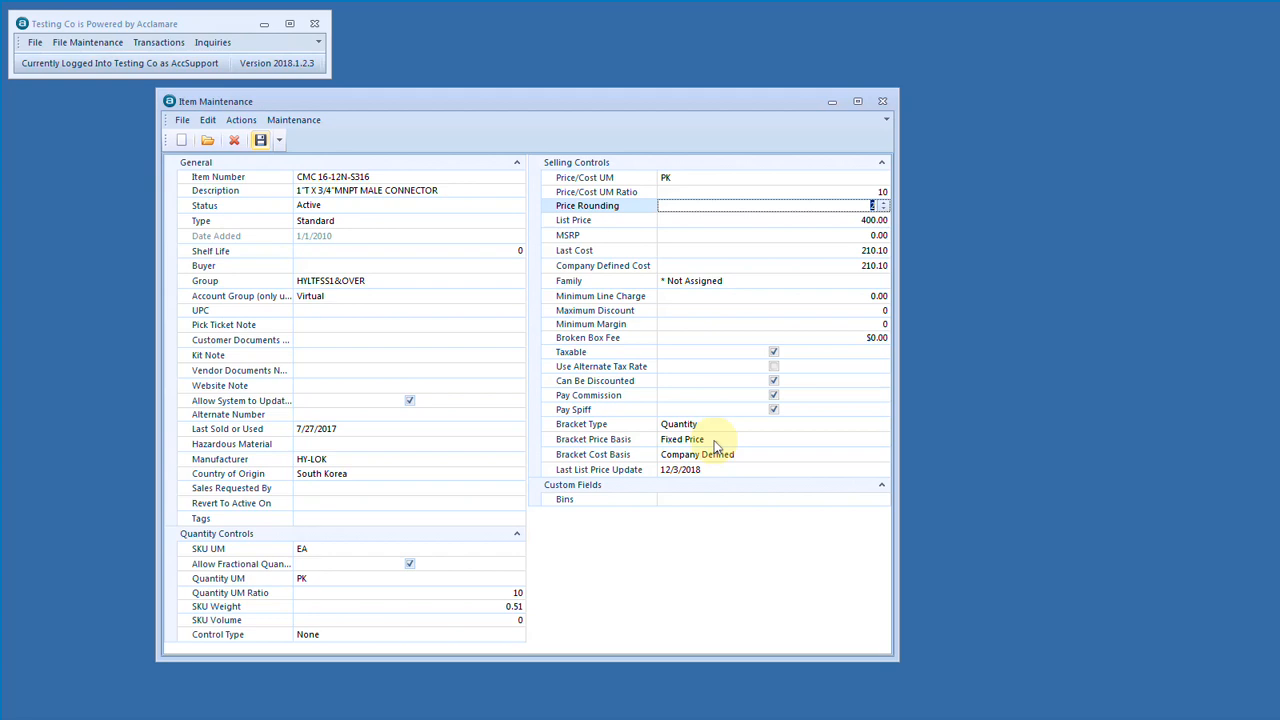
Step: Review the quantities and fixed prices of the item's brackets in the PK unit of measure
click(255, 580)
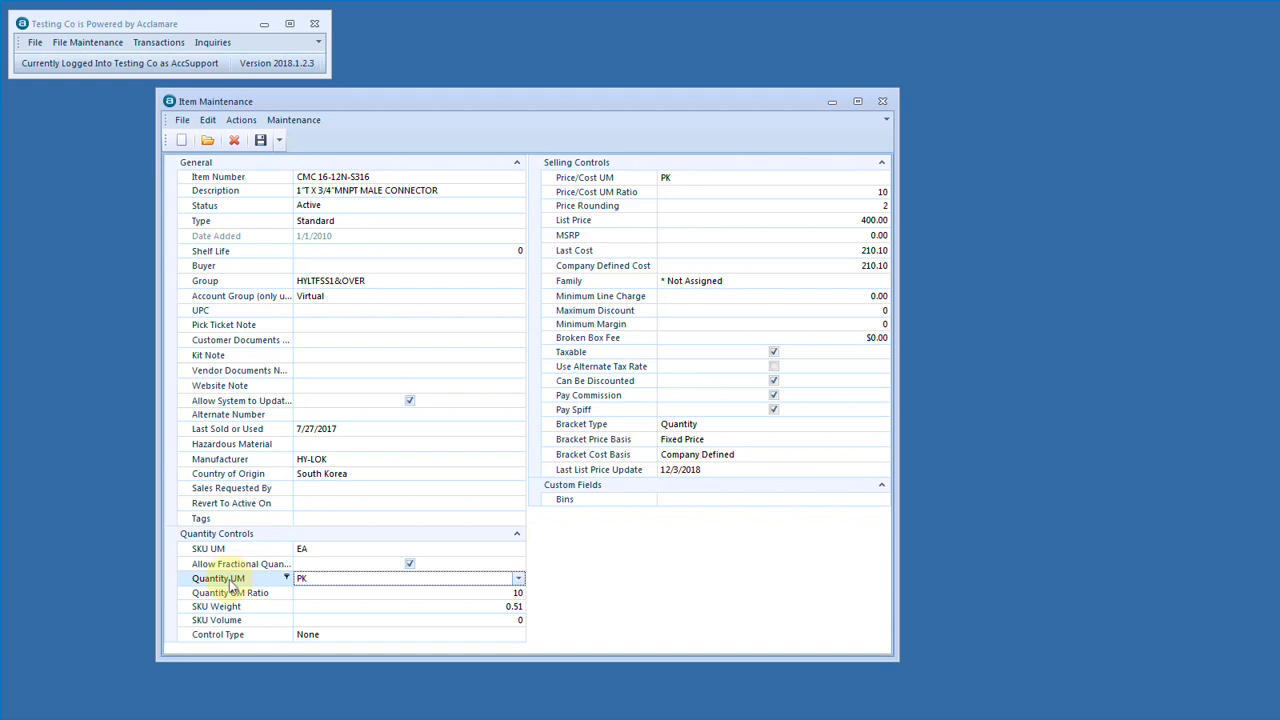
click(302, 121)
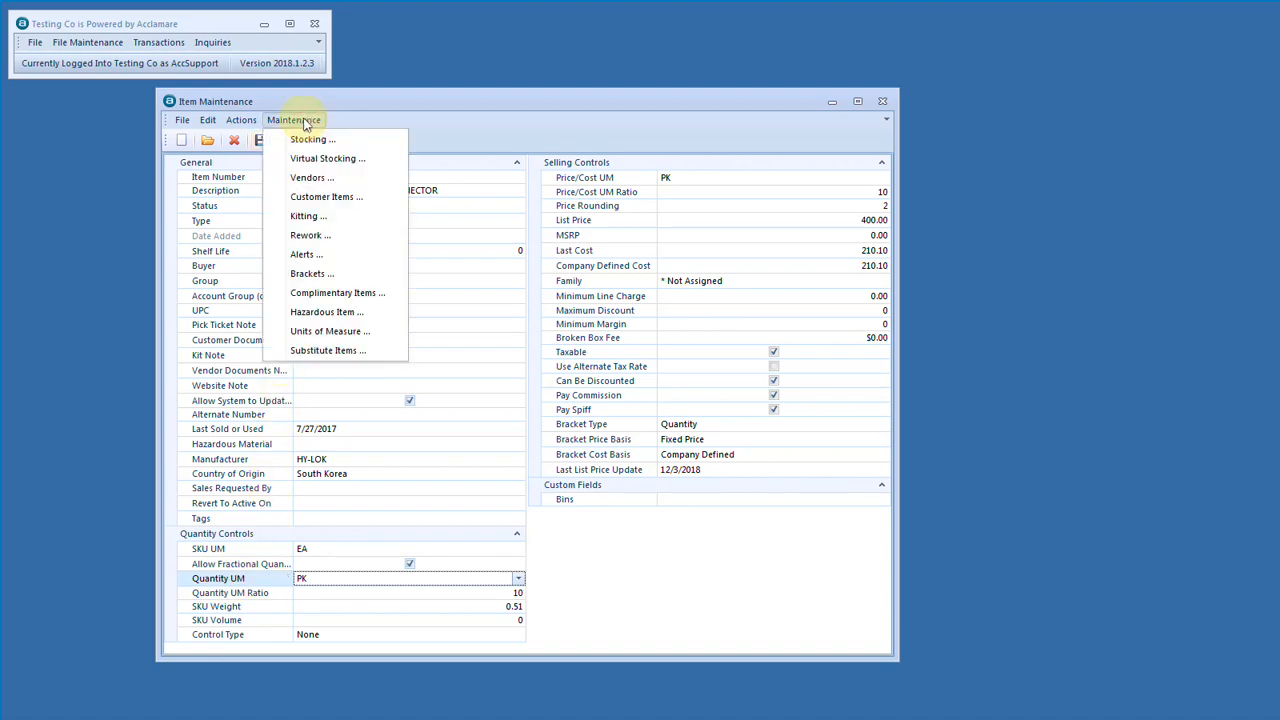
click(310, 273)
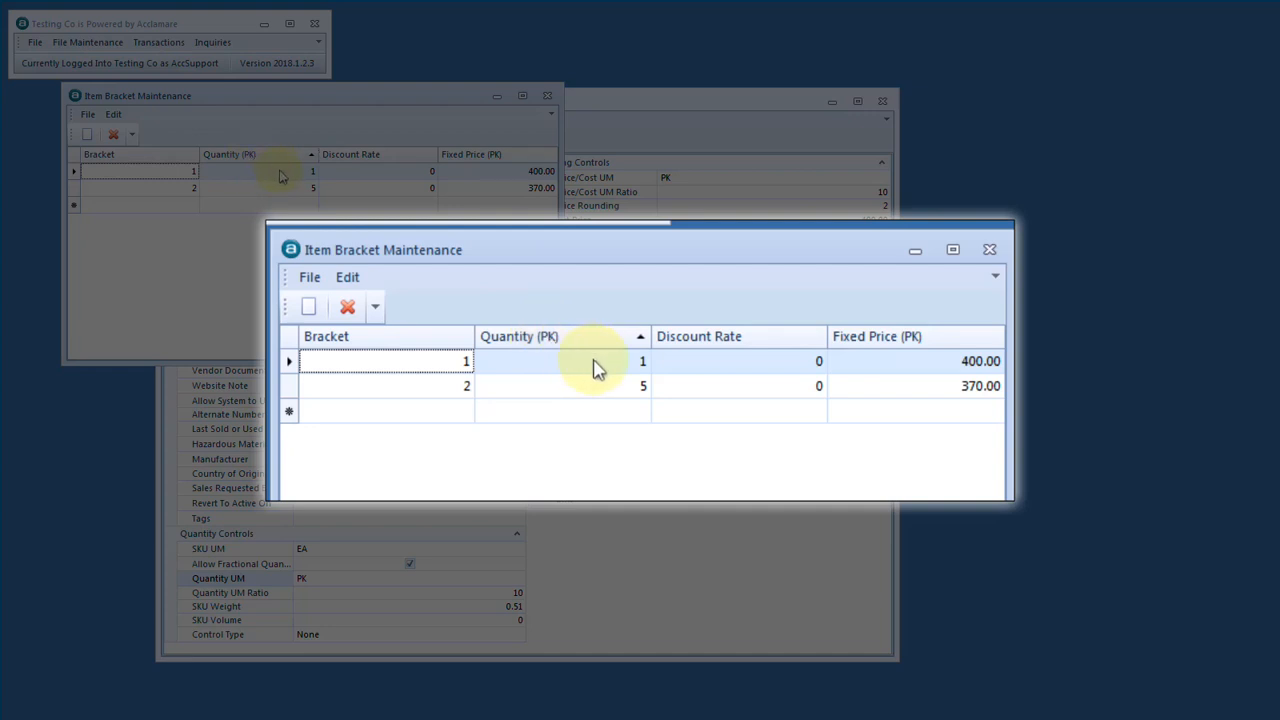
key(Tab)
key(Tab)
key(Tab)
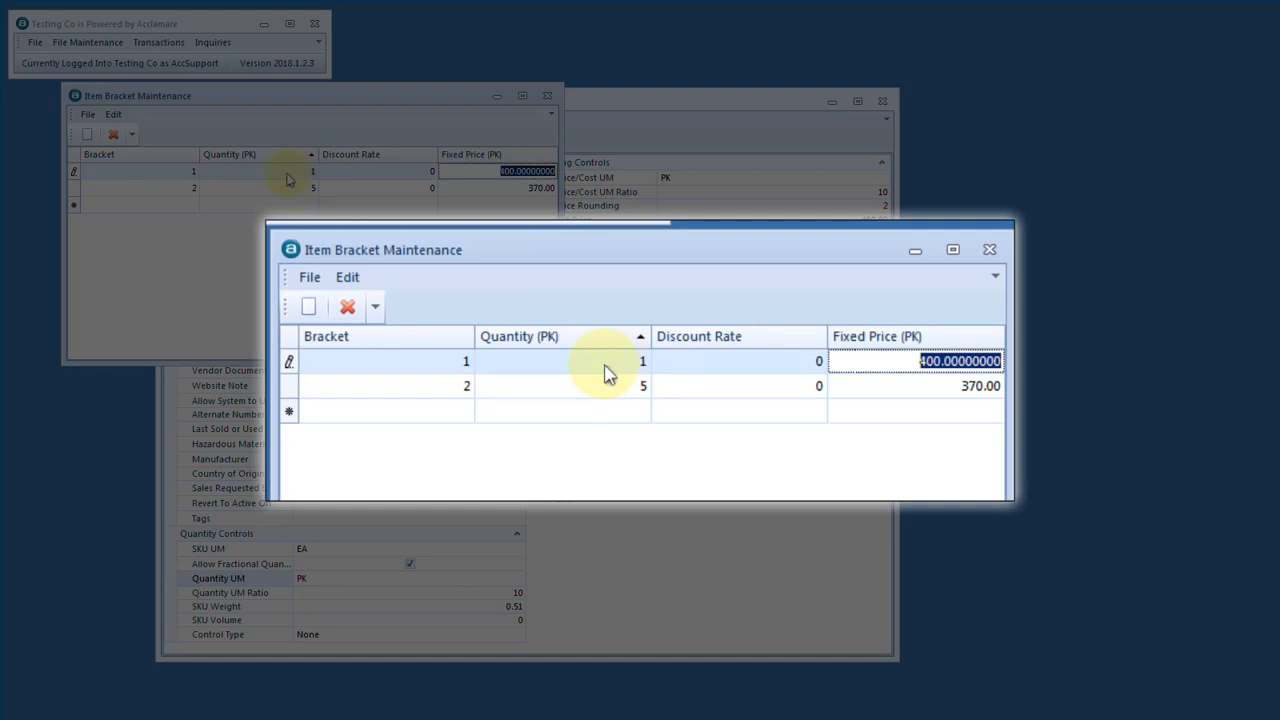
key(Tab)
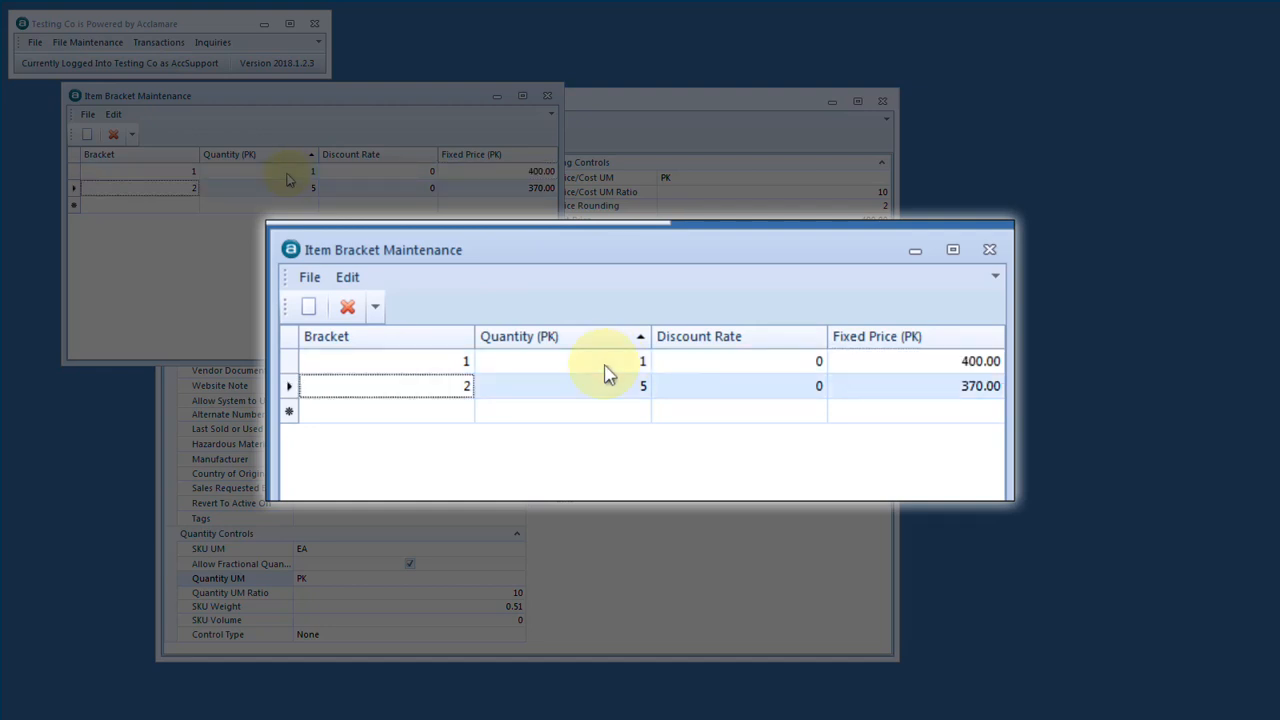
Step: Close the item's bracket list and start a new sales order
key(alt+F4)
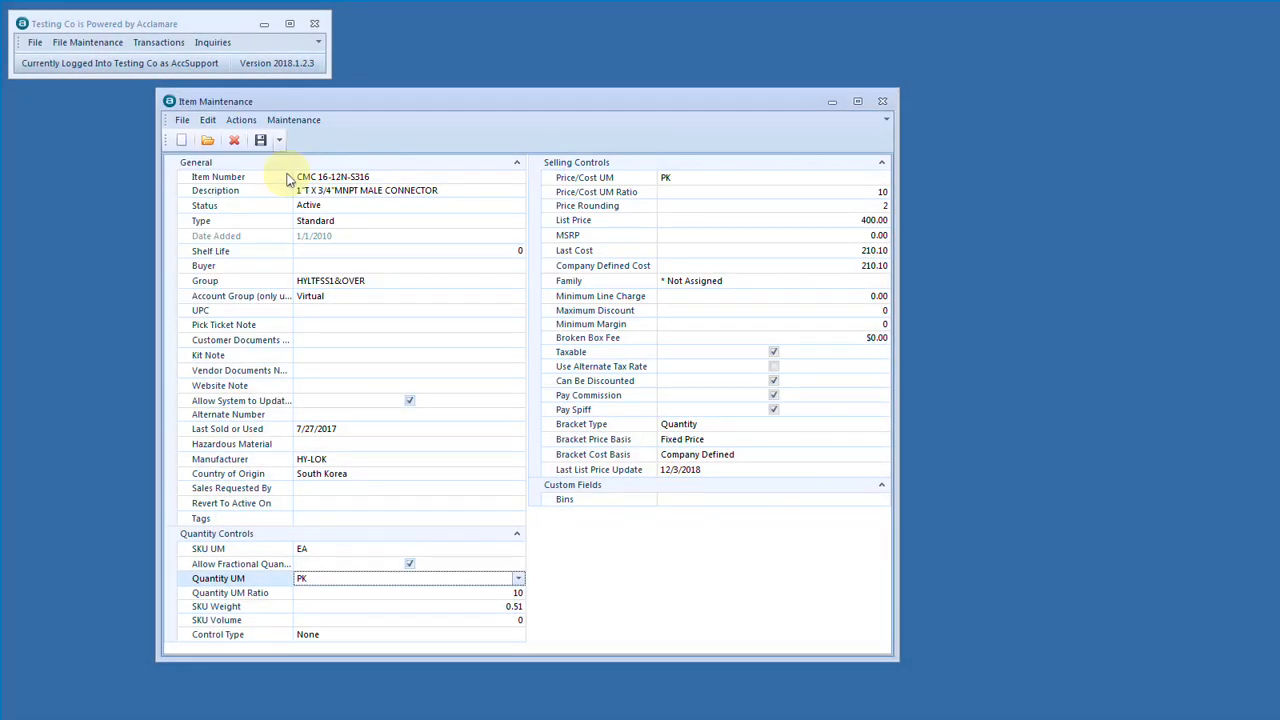
click(158, 42)
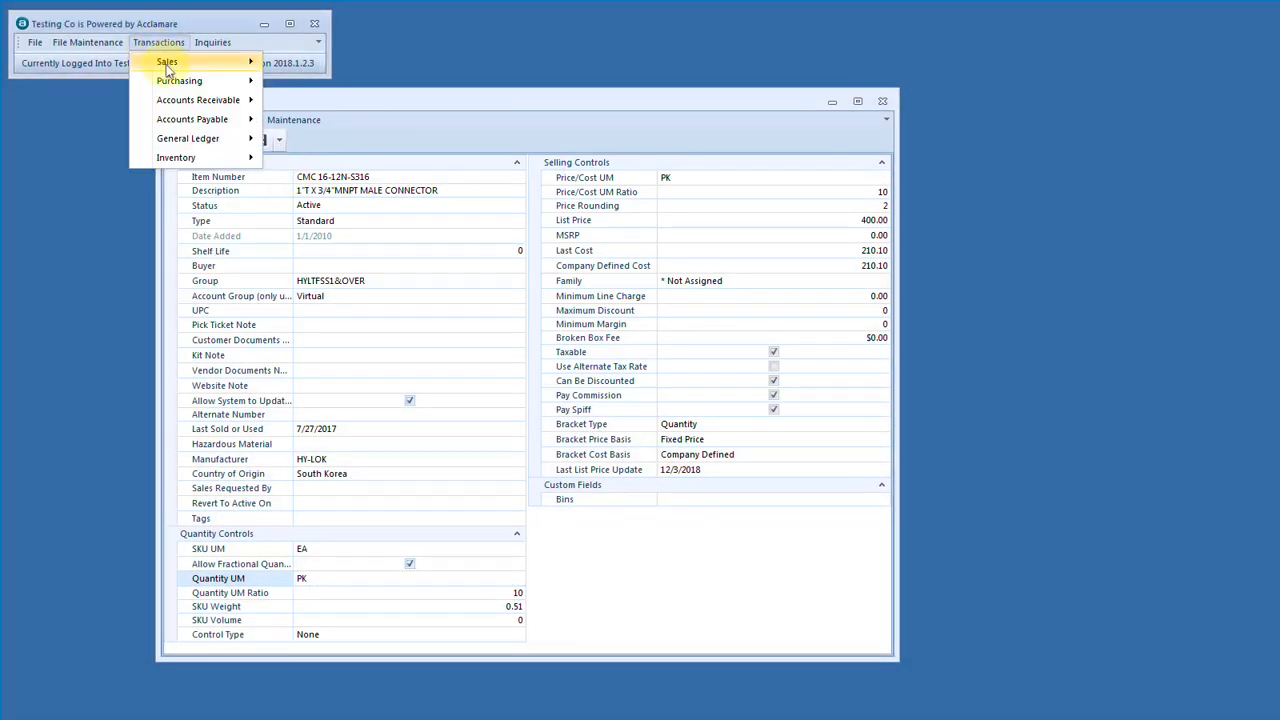
mouse_move(167, 64)
click(306, 58)
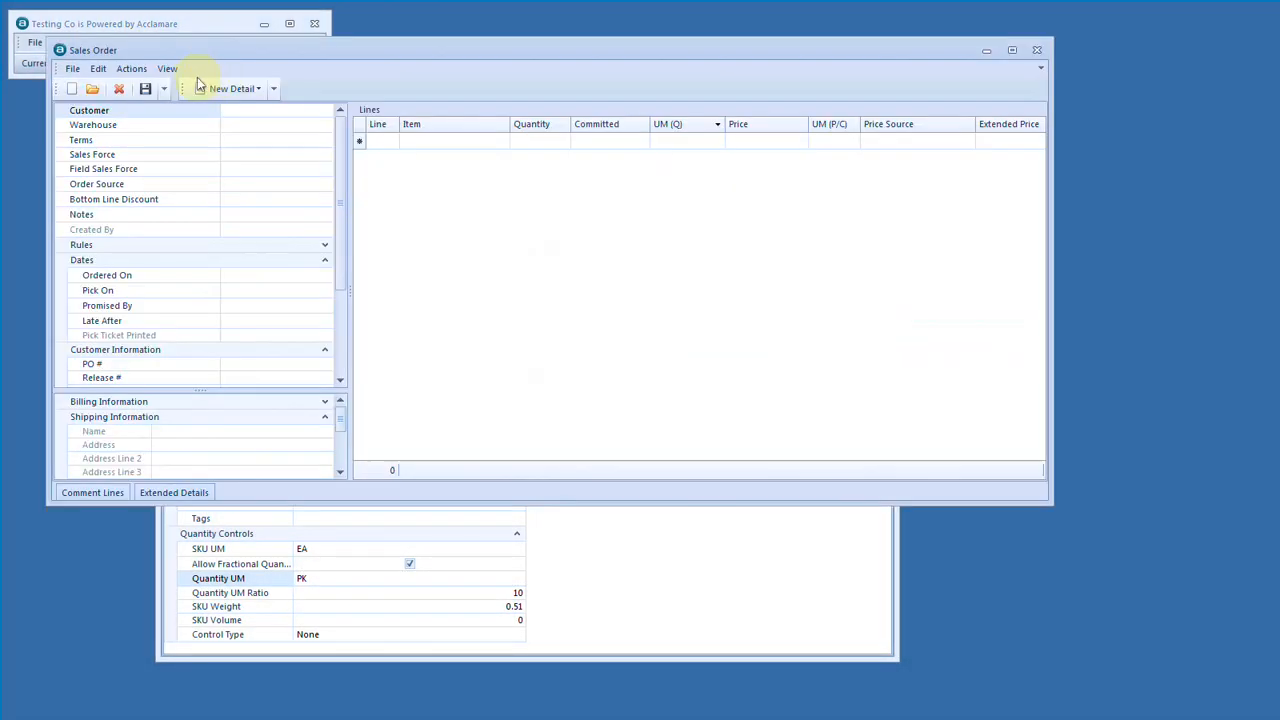
click(71, 88)
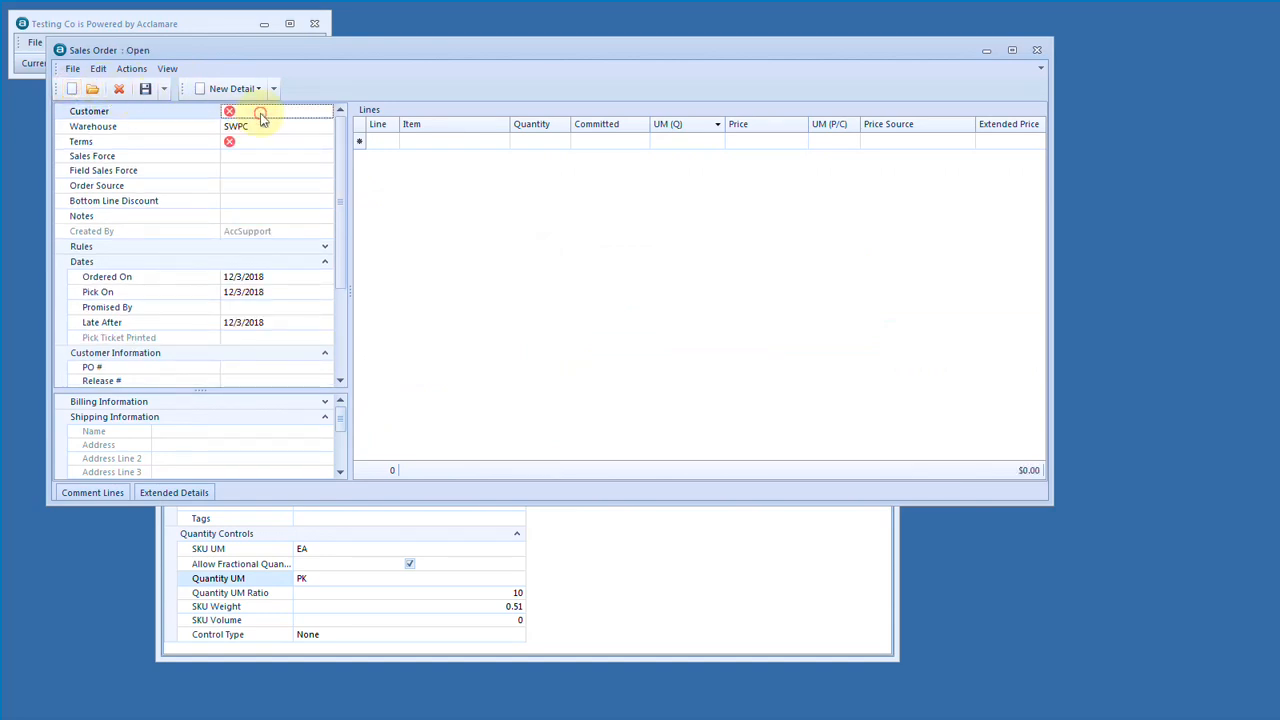
Step: Assign the customer matching the search text dr, accept the order notice, and set the PO # to test
text(dr)
key(Tab)
key(Return)
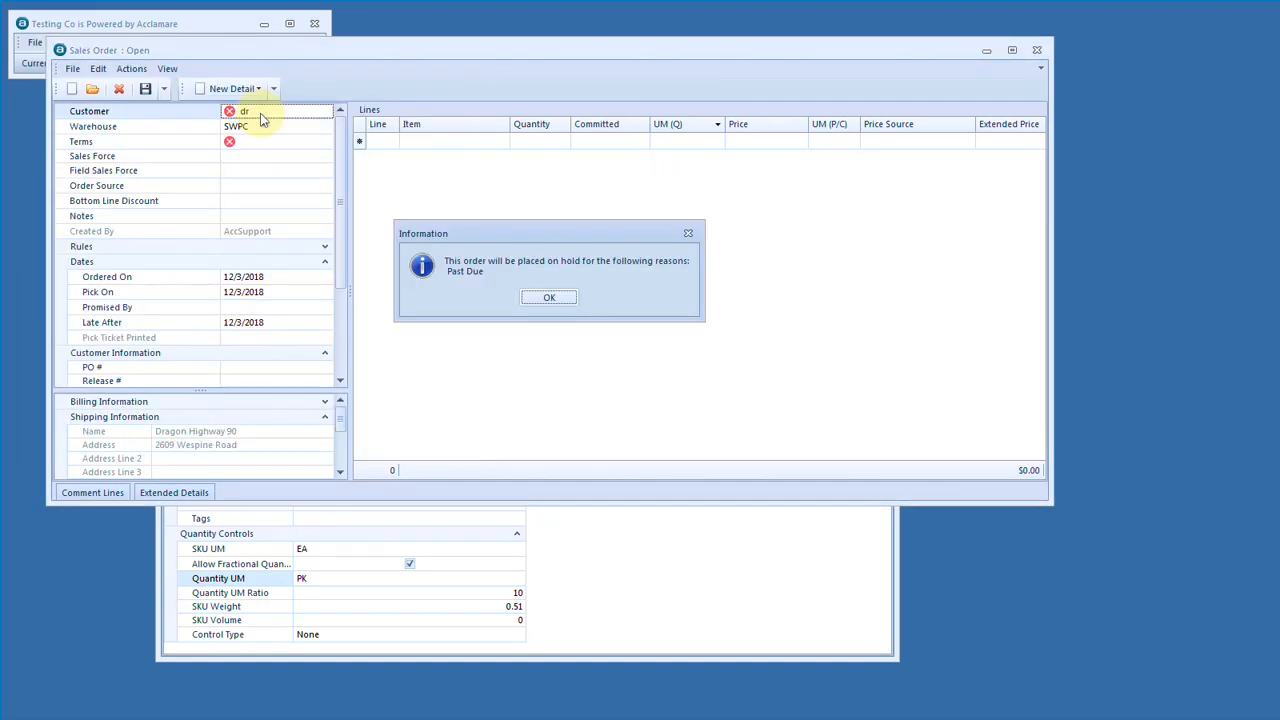
key(Return)
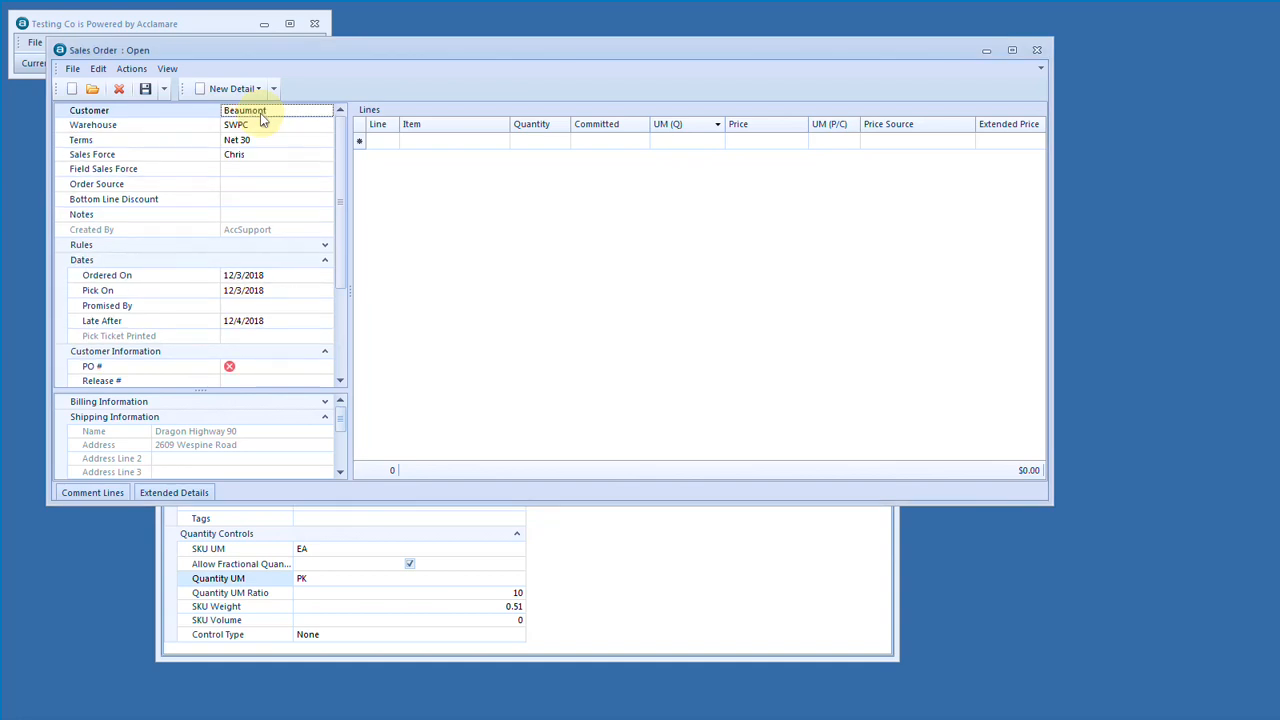
text(test)
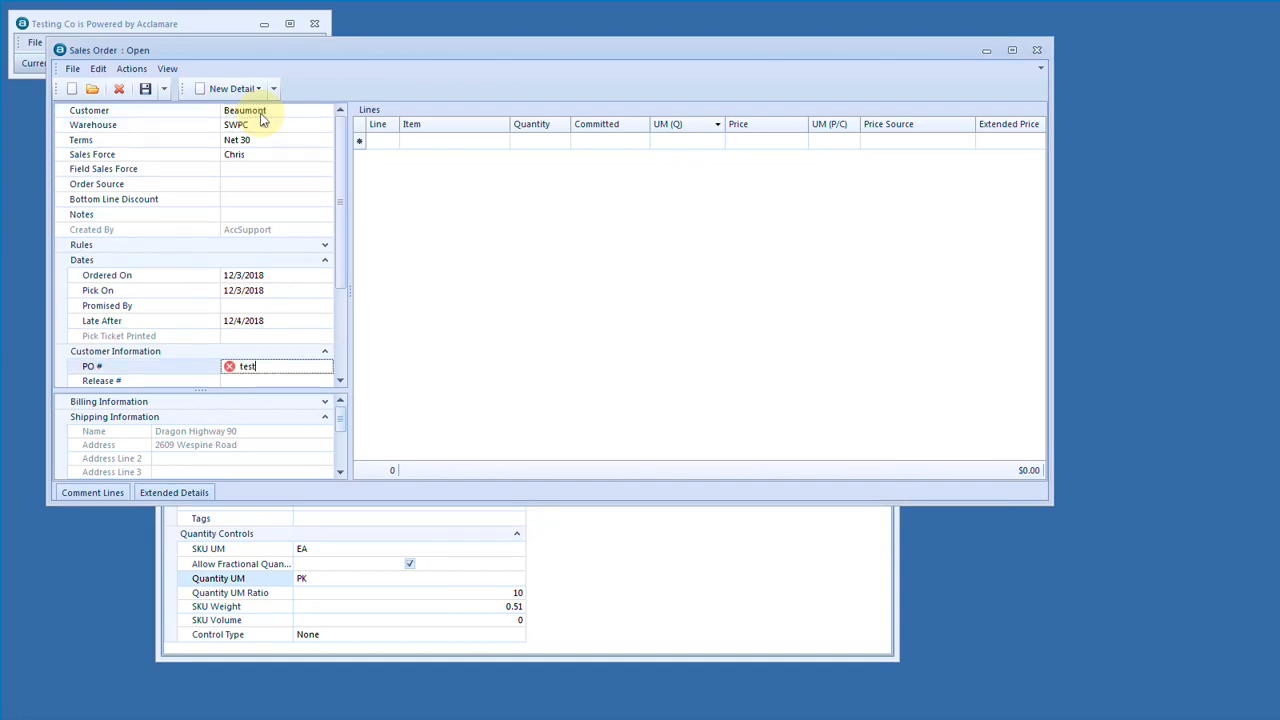
key(Tab)
key(Return)
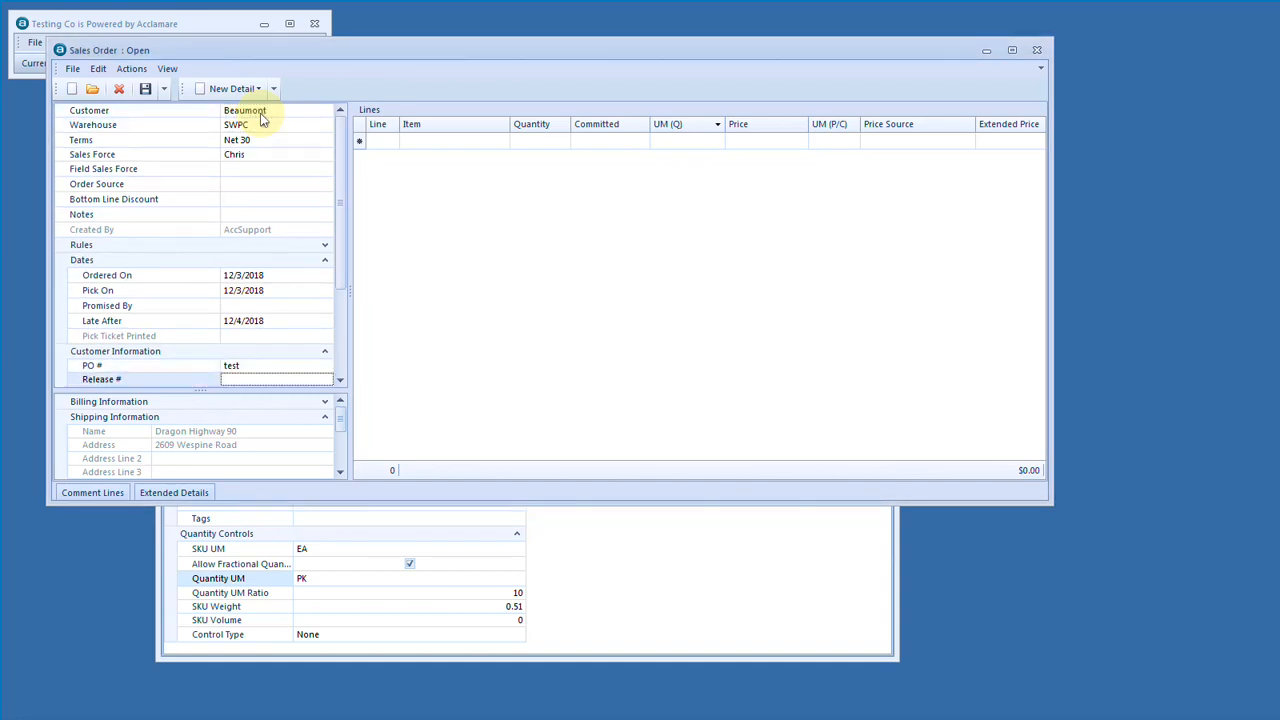
Step: Add item CMC 16-12N-S316 as the first order line with a quantity of 2
text(CMC 16-12N-S316)
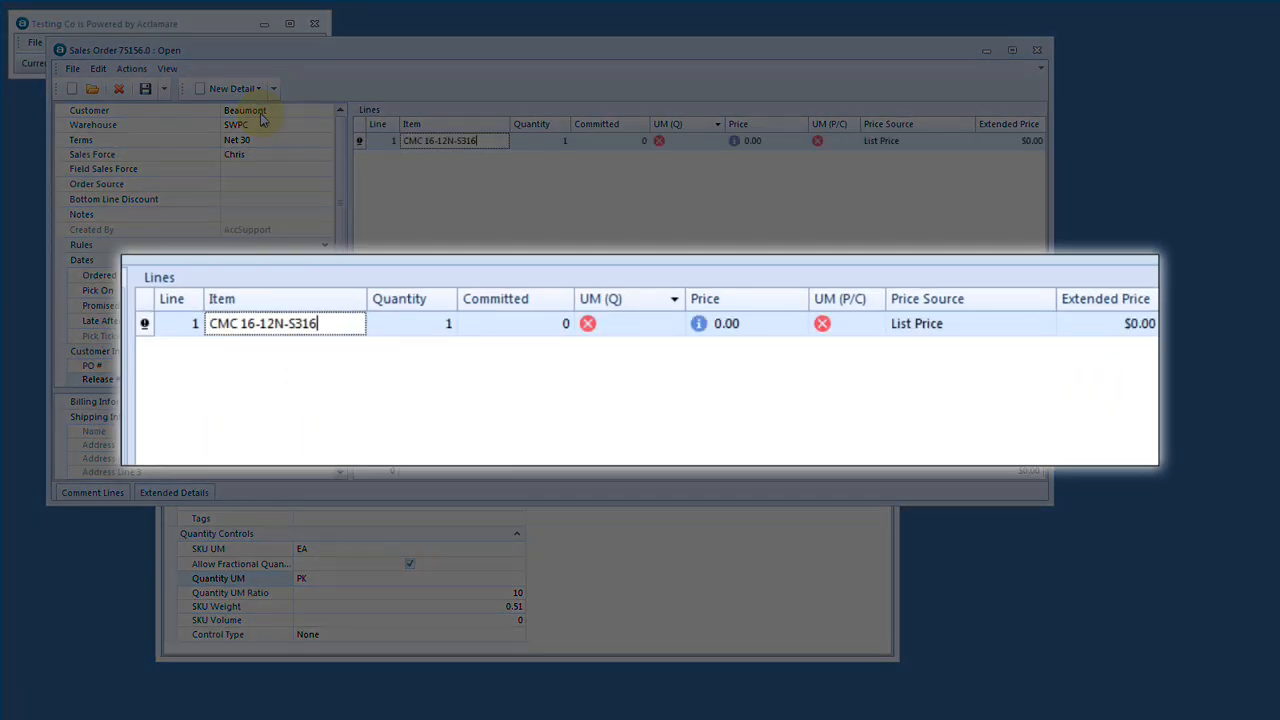
key(Tab)
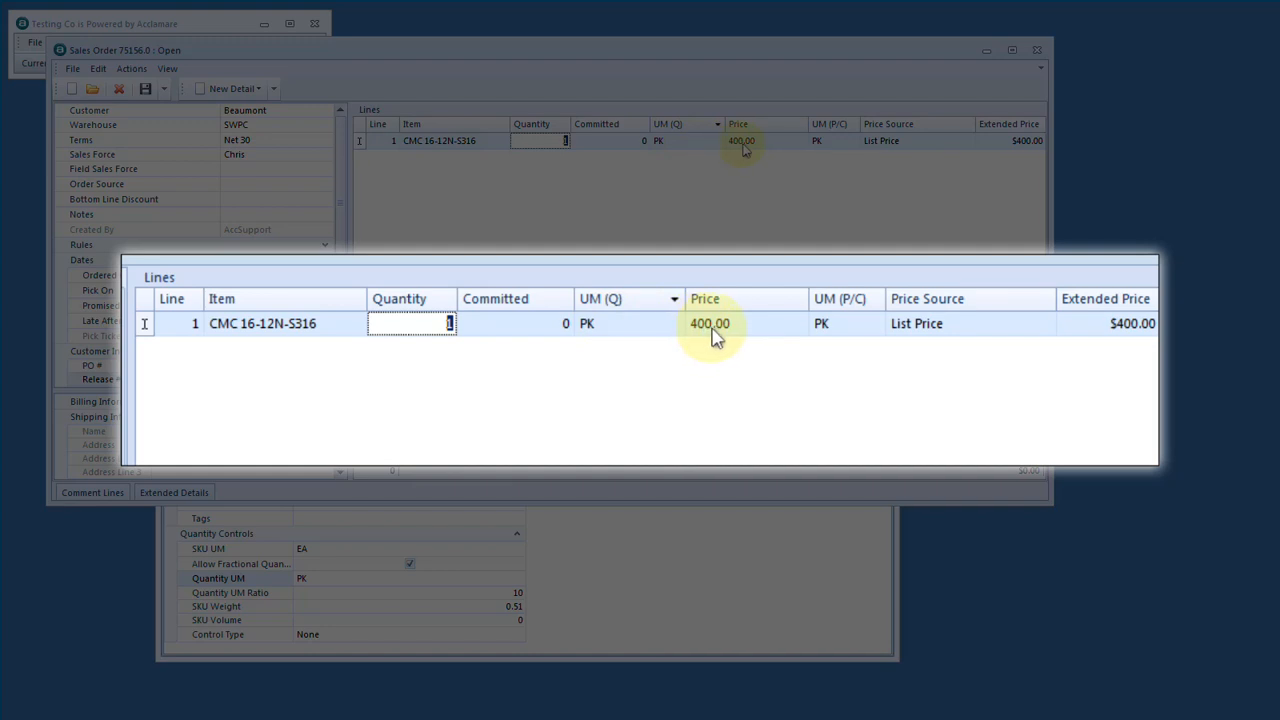
click(429, 328)
double_click(431, 336)
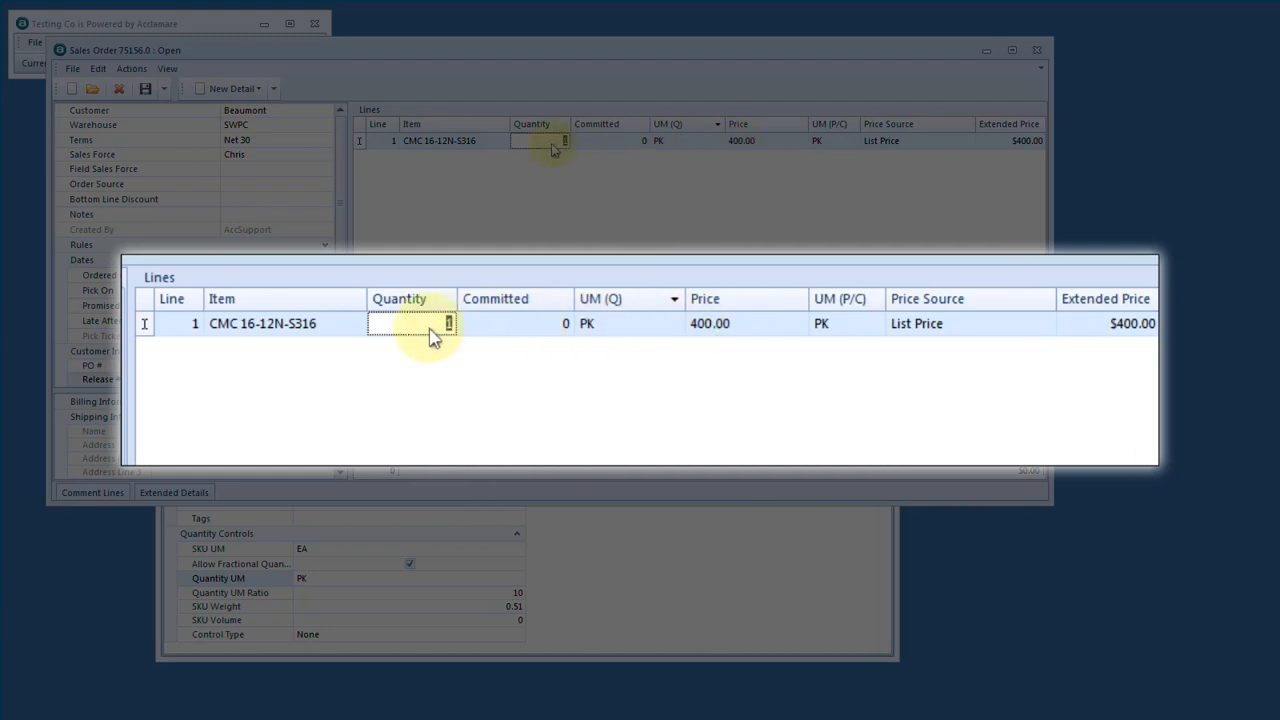
text(2)
key(Tab)
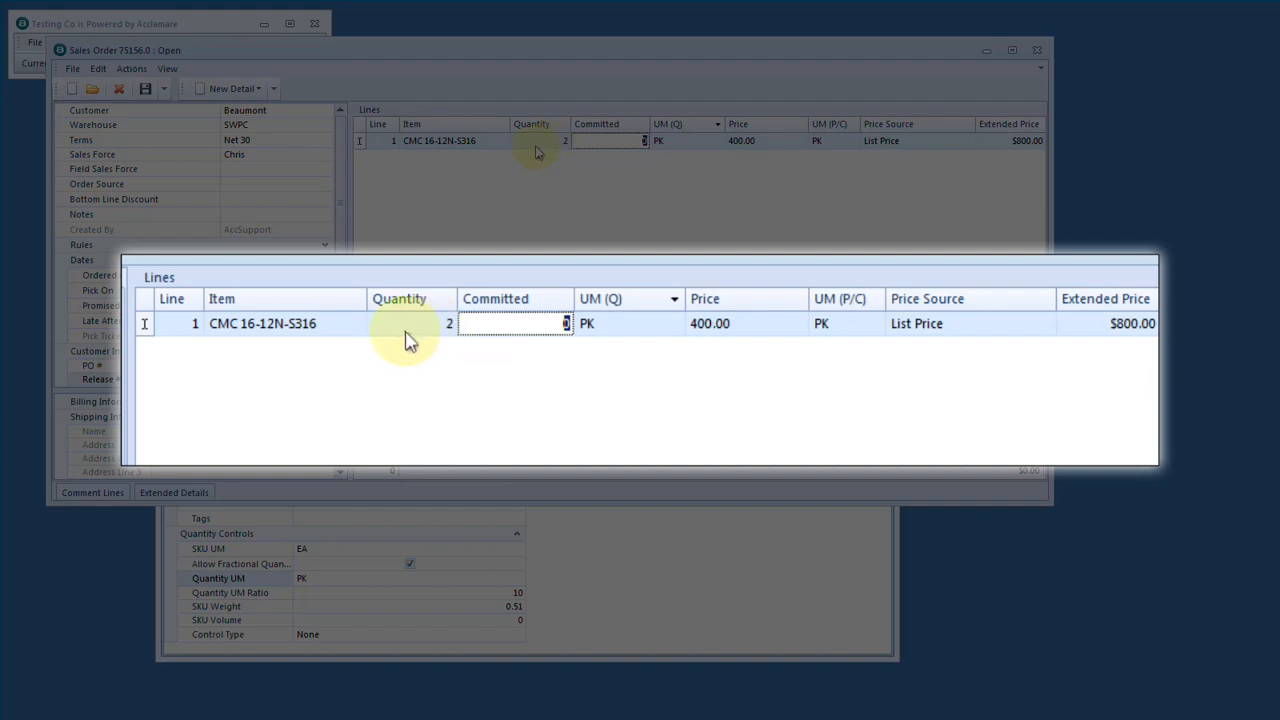
Step: Raise the quantity of the CMC 16-12N-S316 order line to 5
click(406, 340)
text(5)
key(Tab)
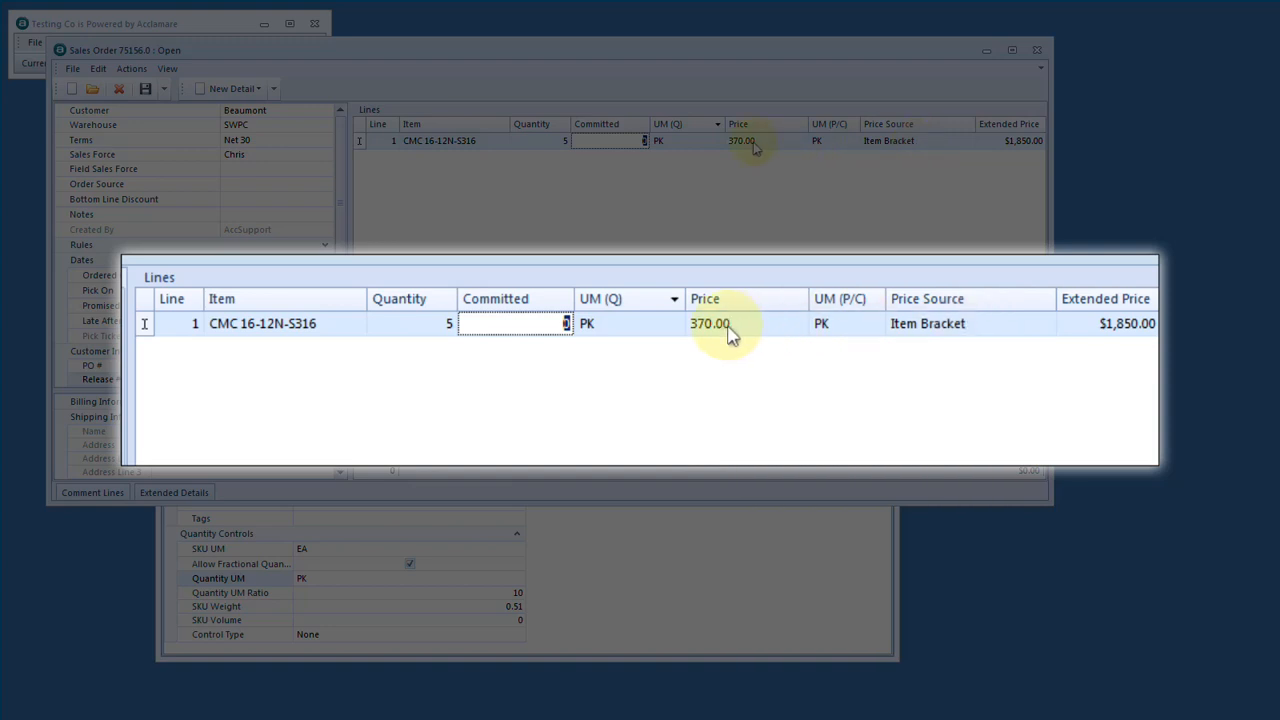
Step: Change the order line's quantity unit of measure, UM (Q), to EA
click(614, 334)
click(674, 323)
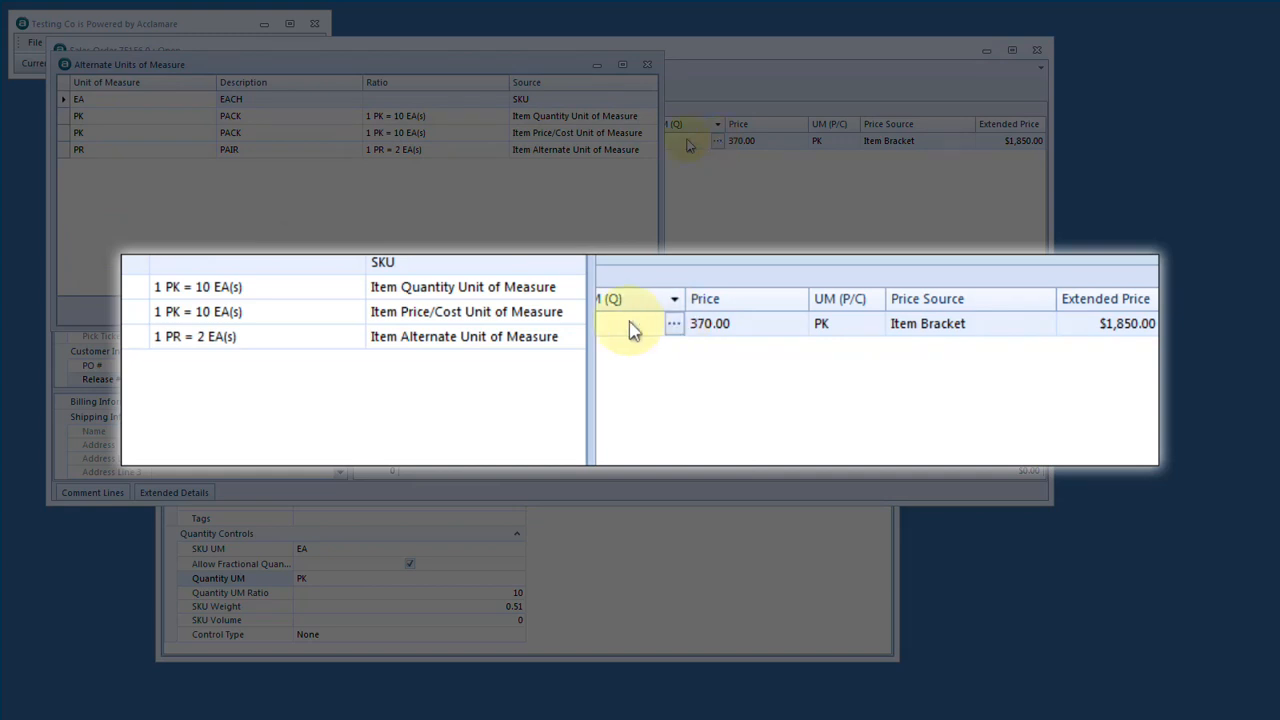
click(65, 103)
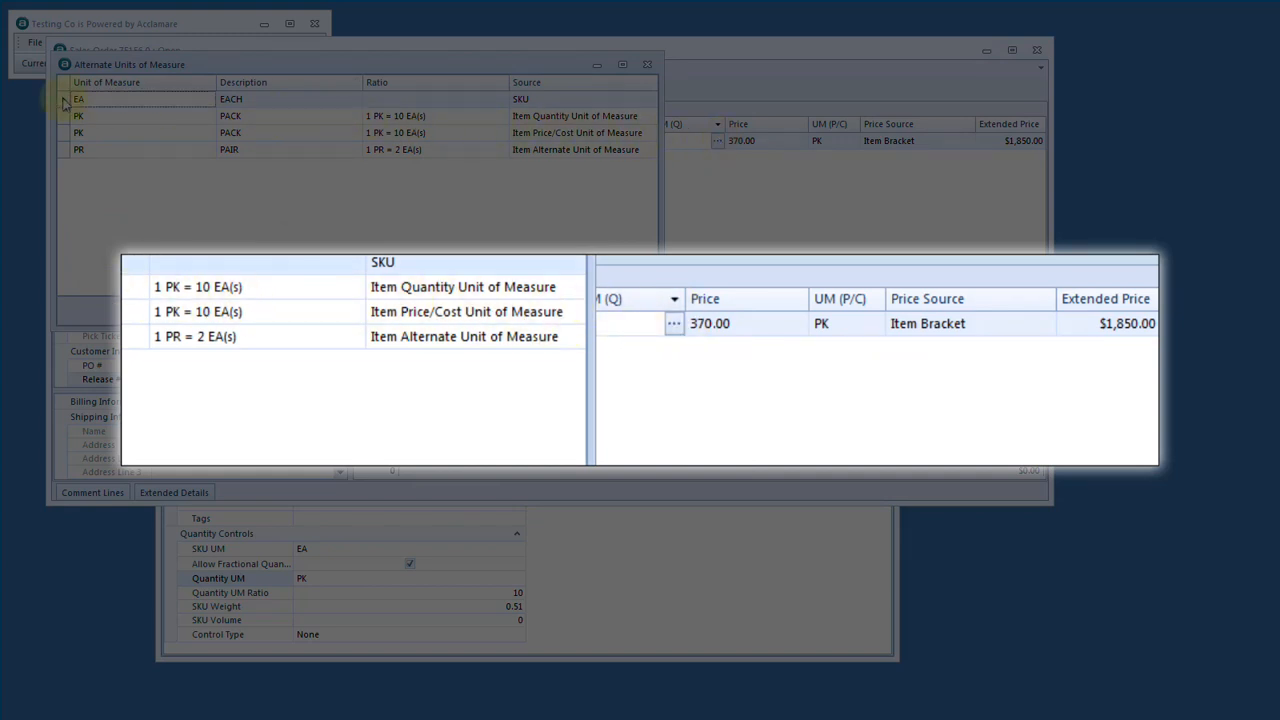
click(553, 311)
key(Tab)
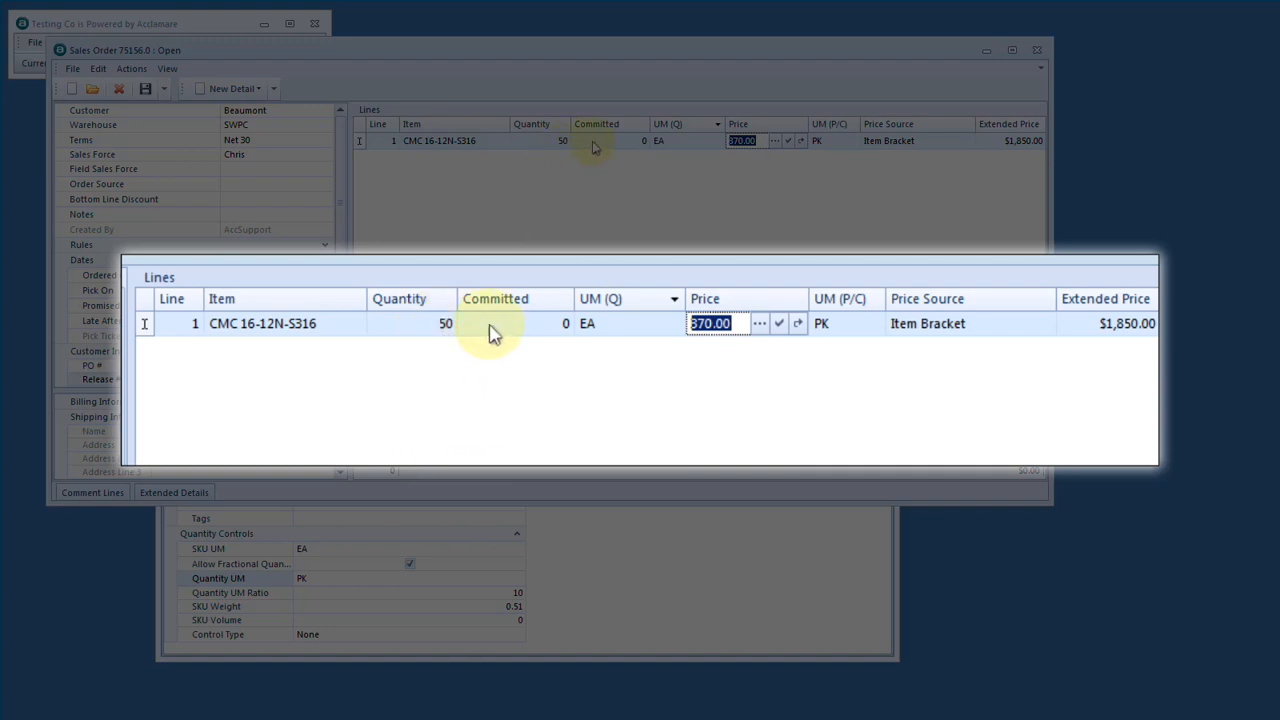
Step: Change the order line's price/cost unit of measure, UM (P/C), to EA
click(852, 140)
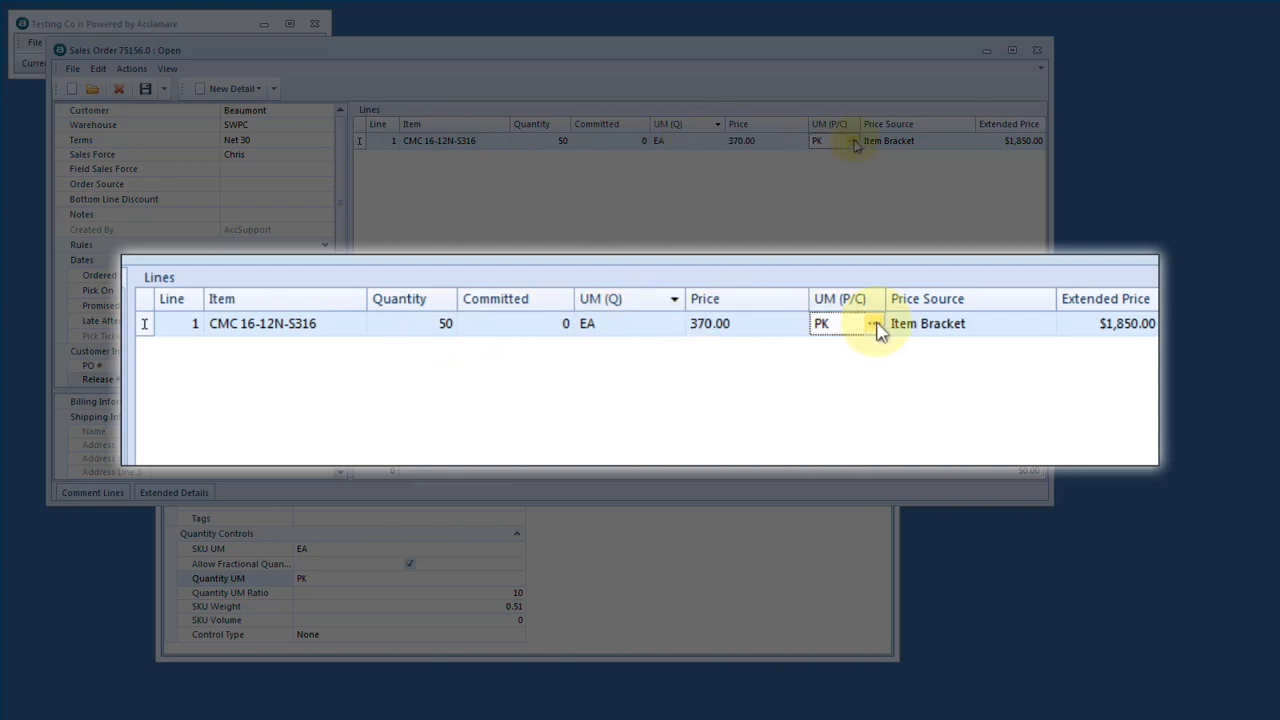
click(852, 140)
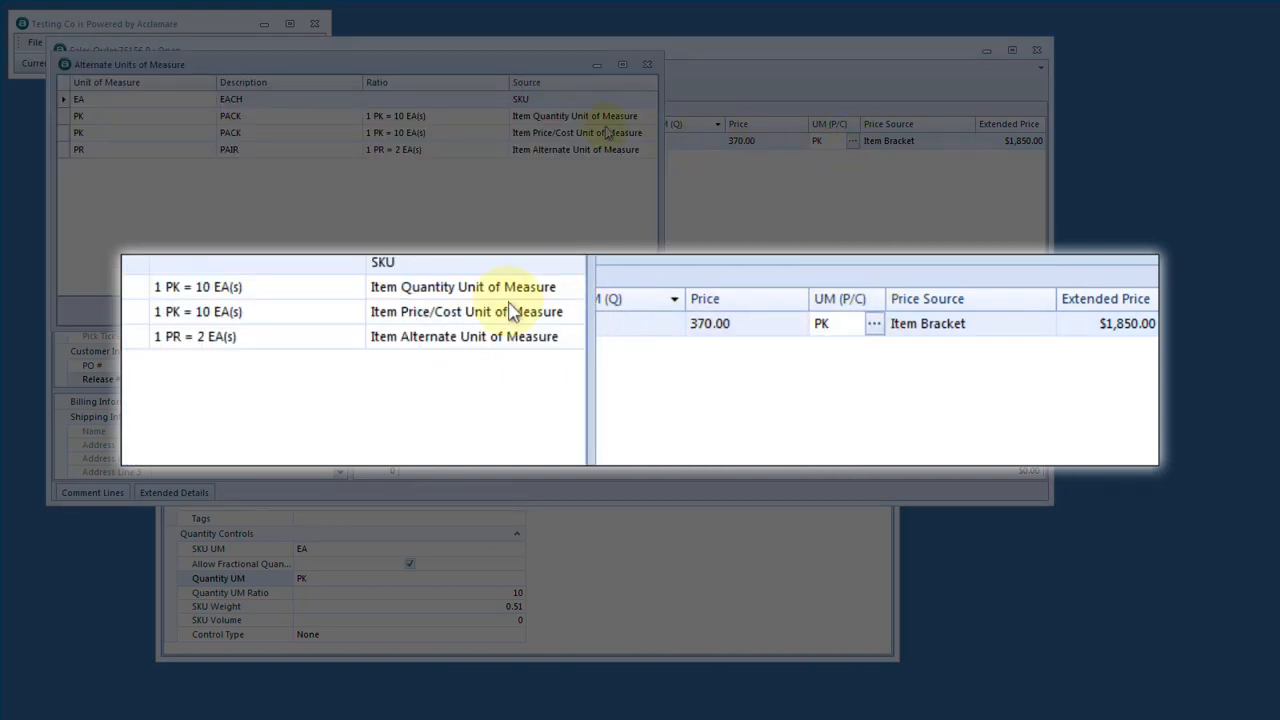
click(78, 100)
click(540, 311)
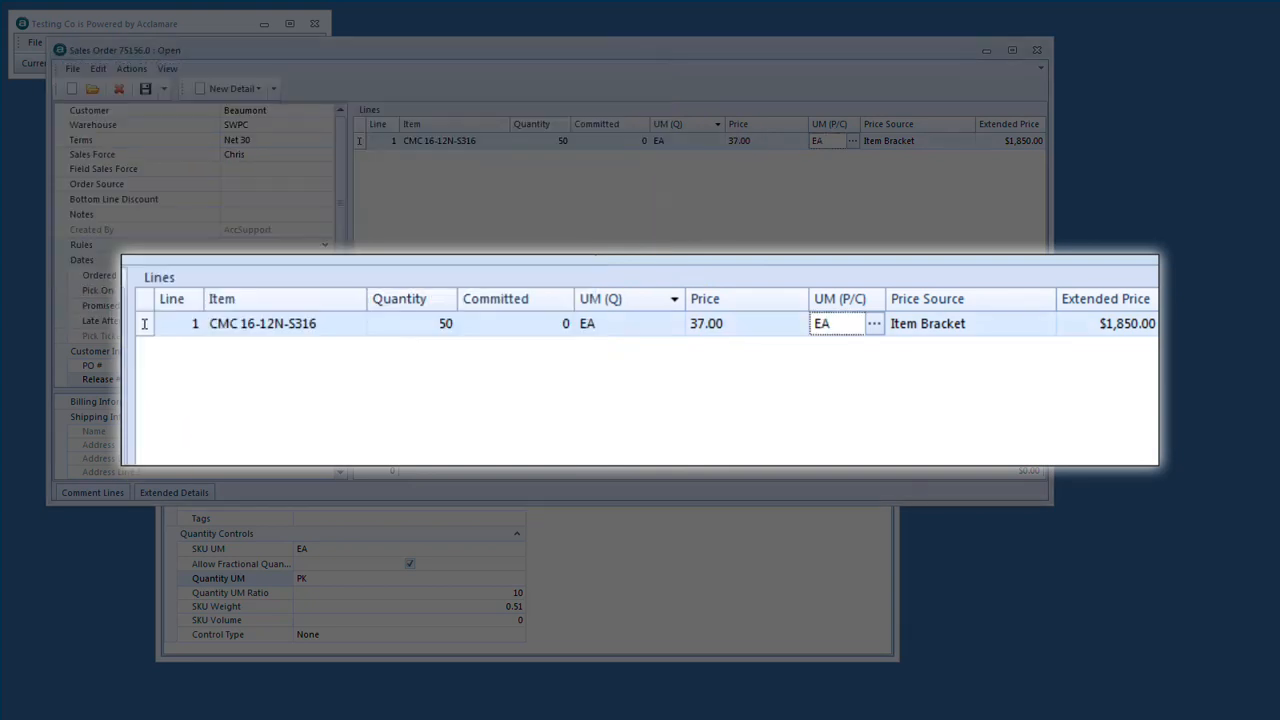
Step: Switch the order line's quantity unit of measure, UM (Q), back to PK, using the Item Quantity Unit of Measure entry
click(716, 142)
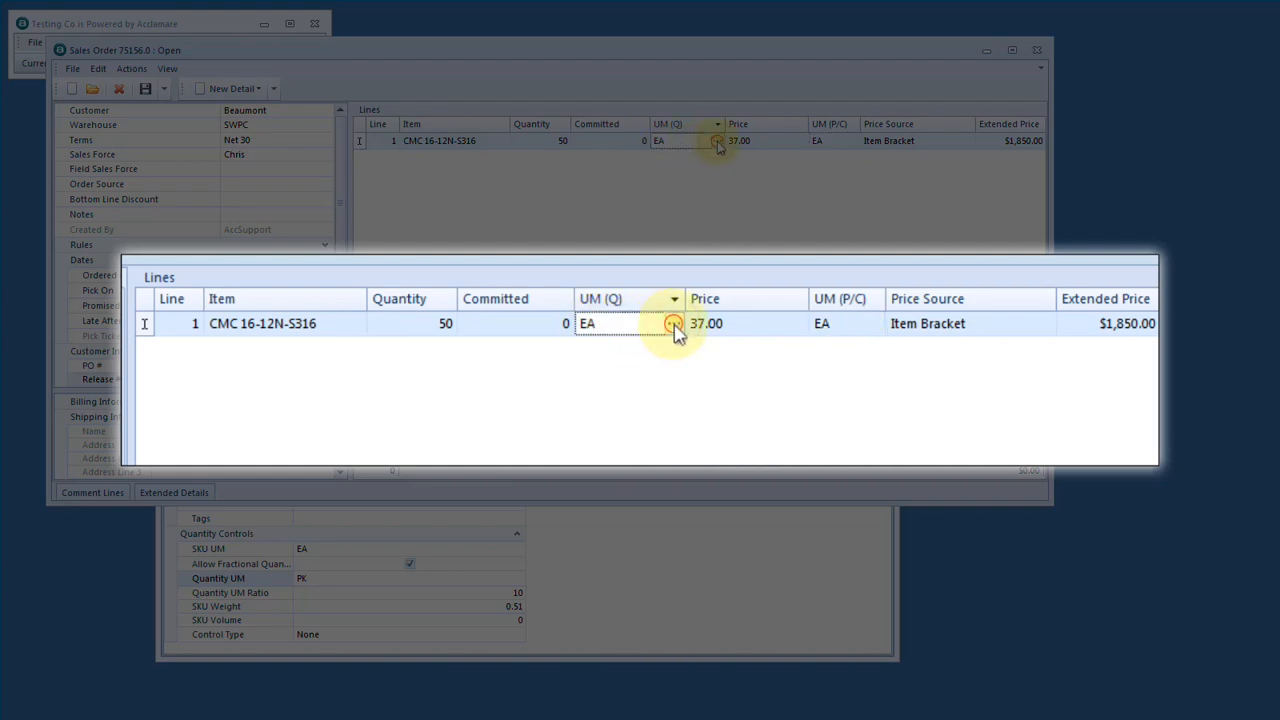
click(717, 141)
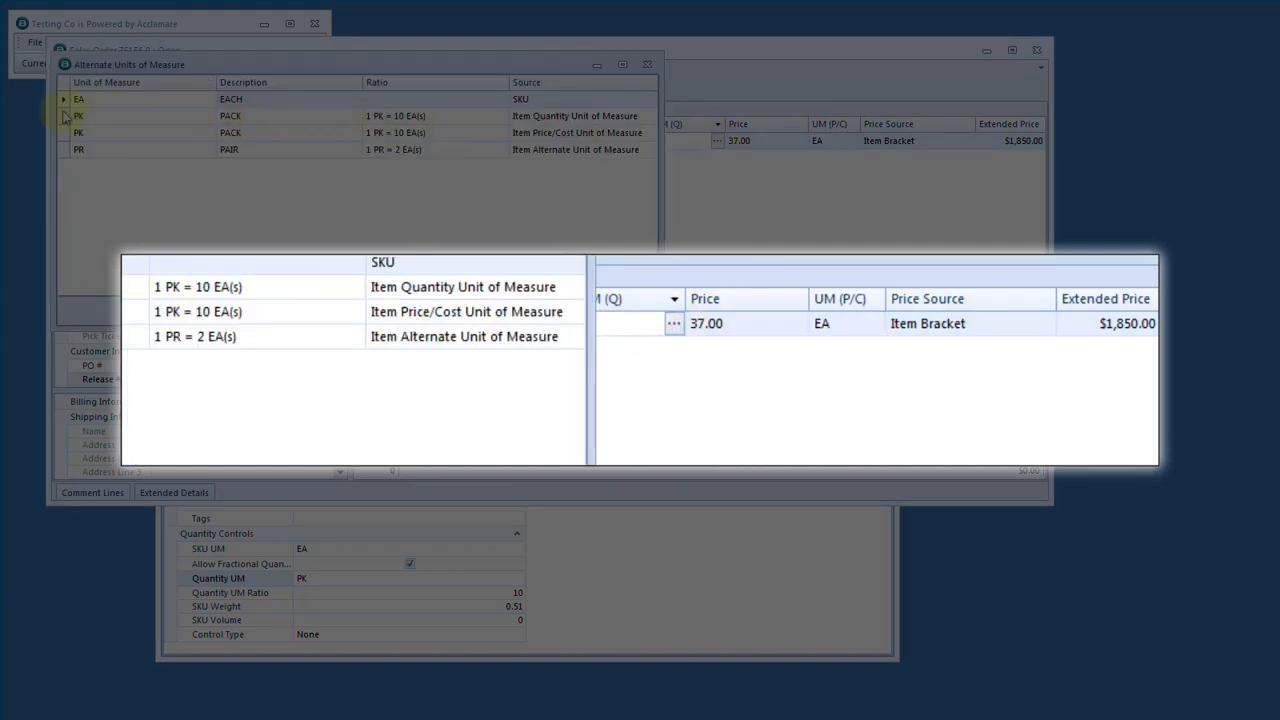
click(65, 117)
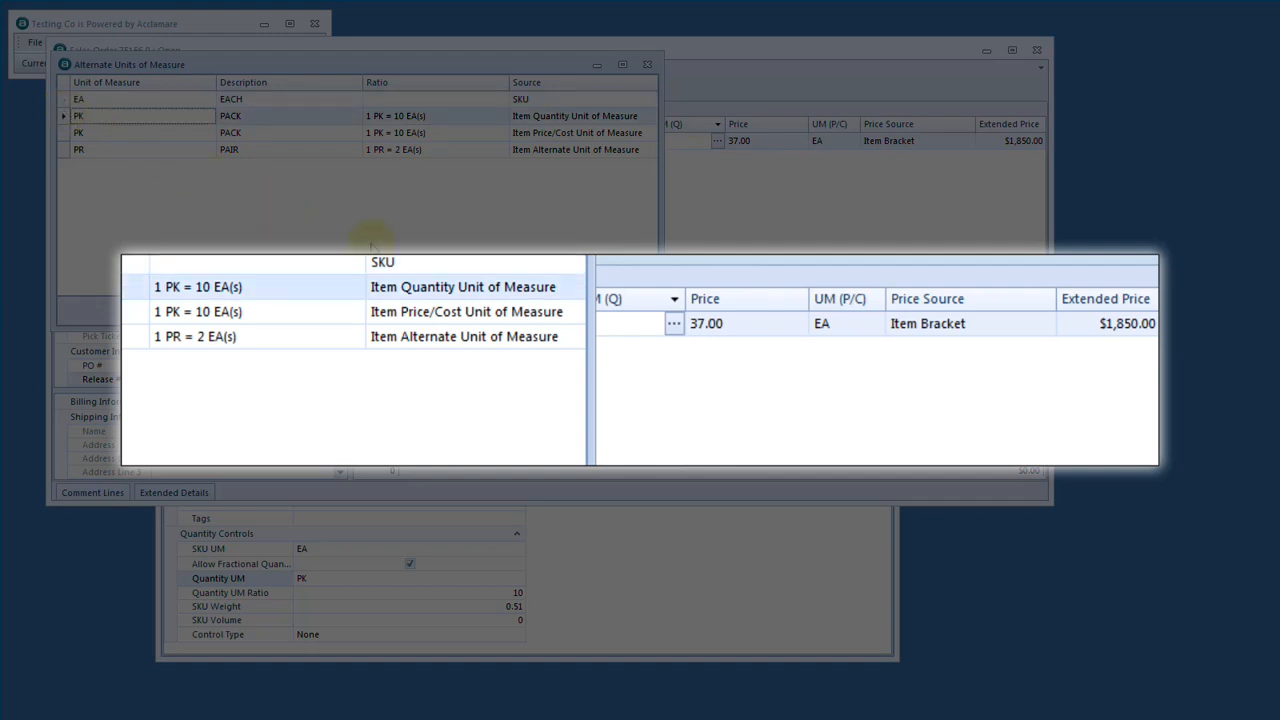
click(575, 311)
key(Tab)
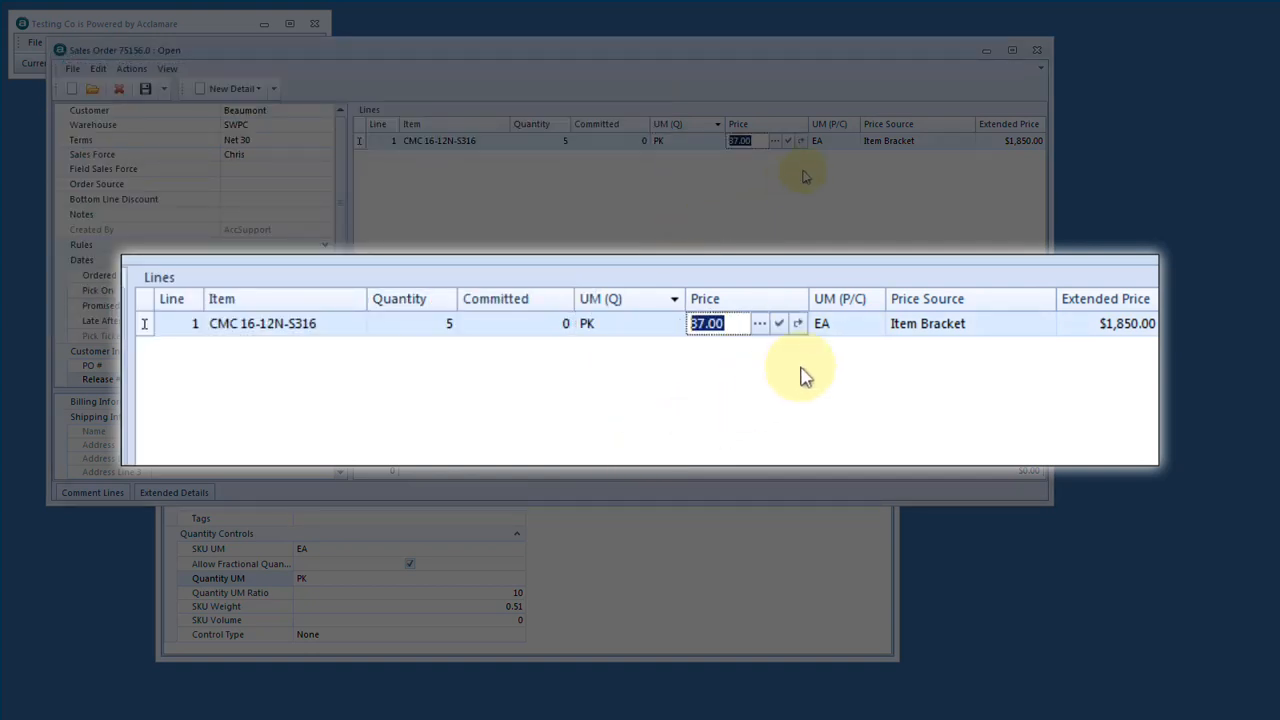
Step: Switch the order line's price/cost unit of measure, UM (P/C), back to PK
click(847, 147)
click(852, 141)
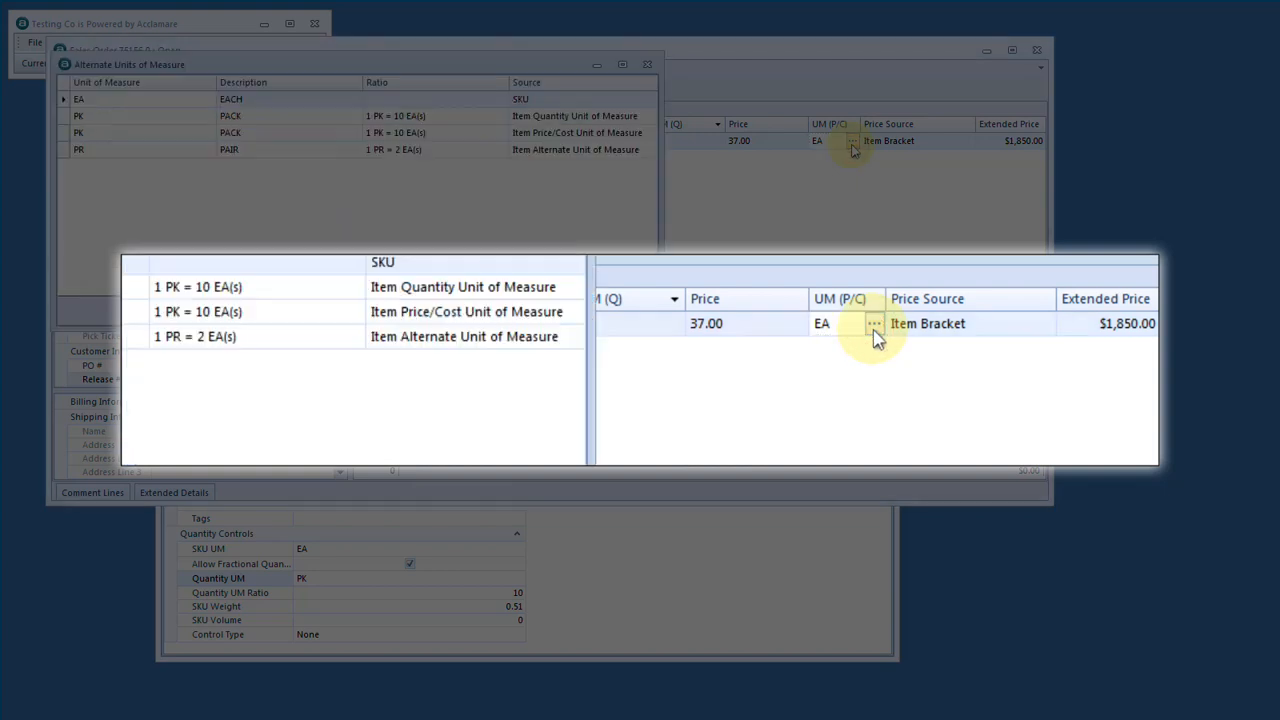
click(74, 118)
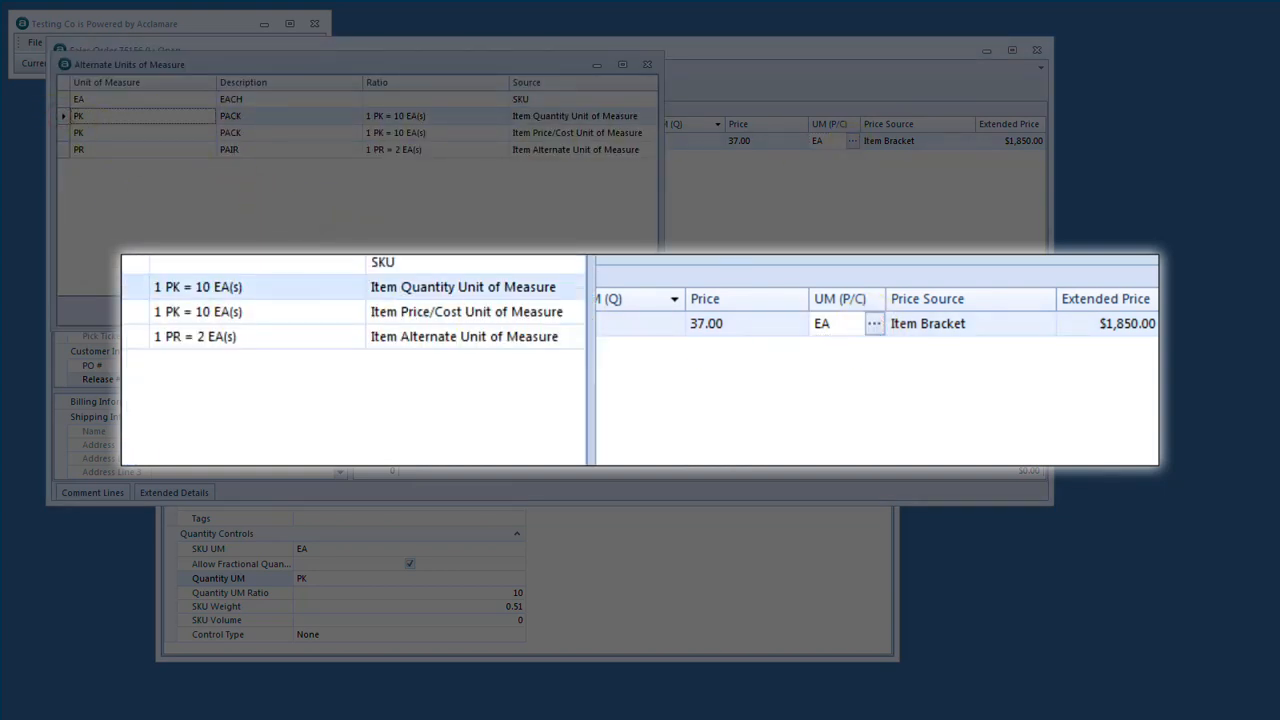
click(575, 311)
key(Tab)
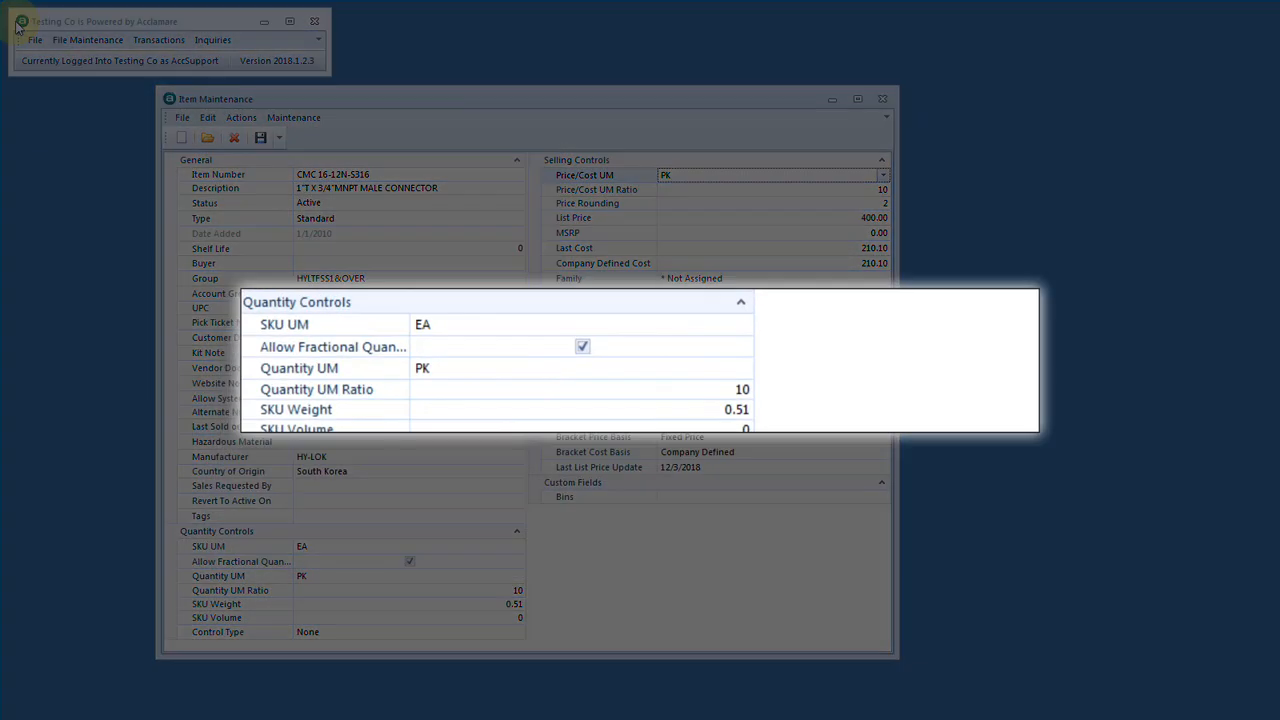
Step: Try to change the SKU UM of item CMC 16-12N-S316 to FT, and restore it to EA
click(220, 548)
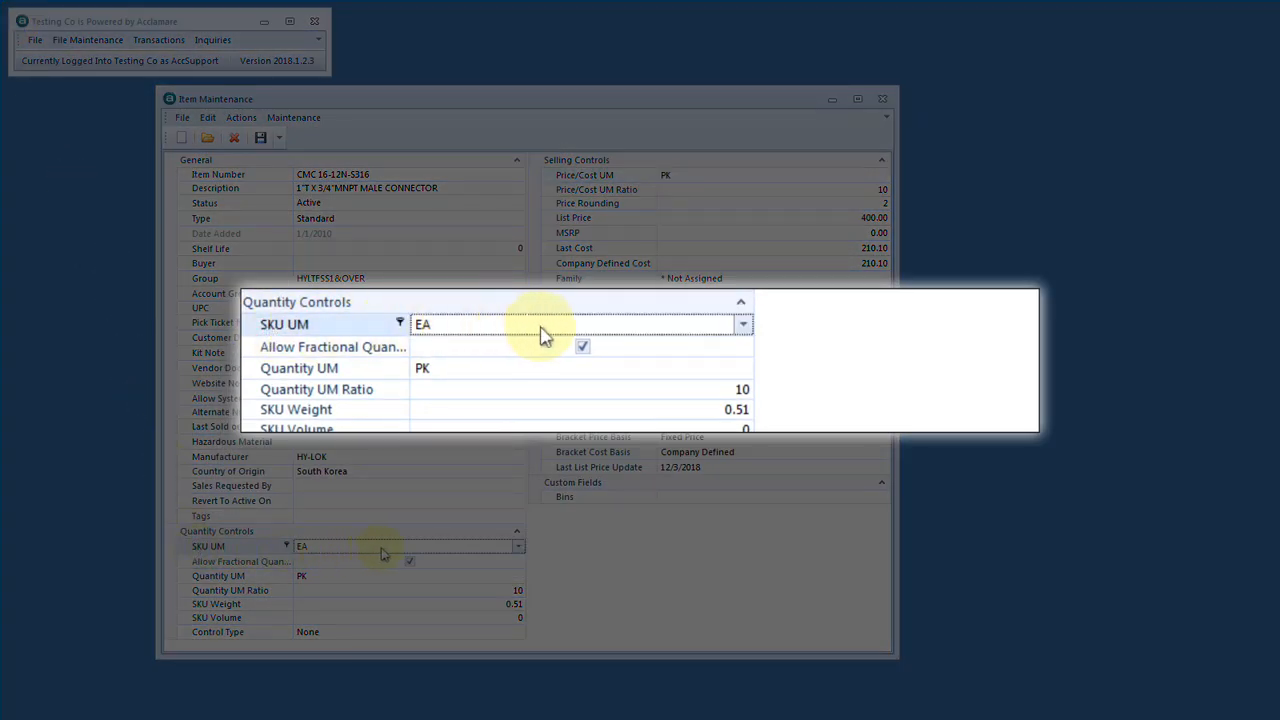
click(519, 549)
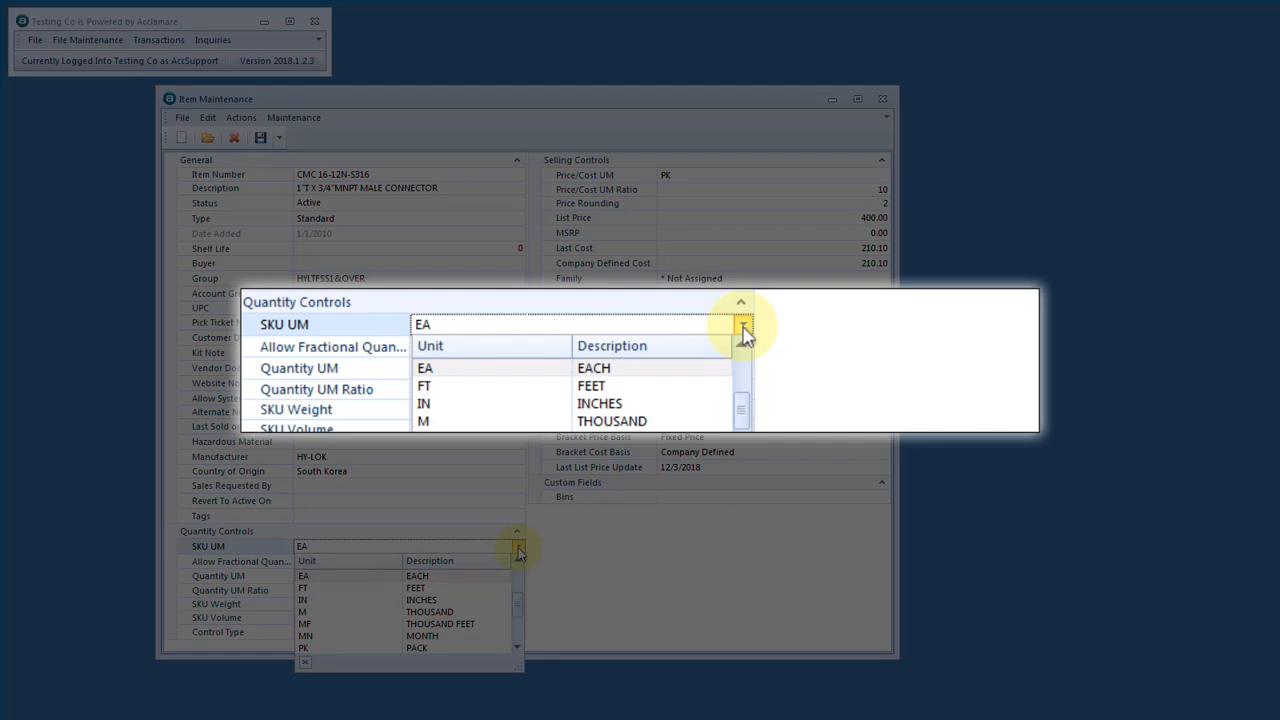
click(330, 594)
key(Tab)
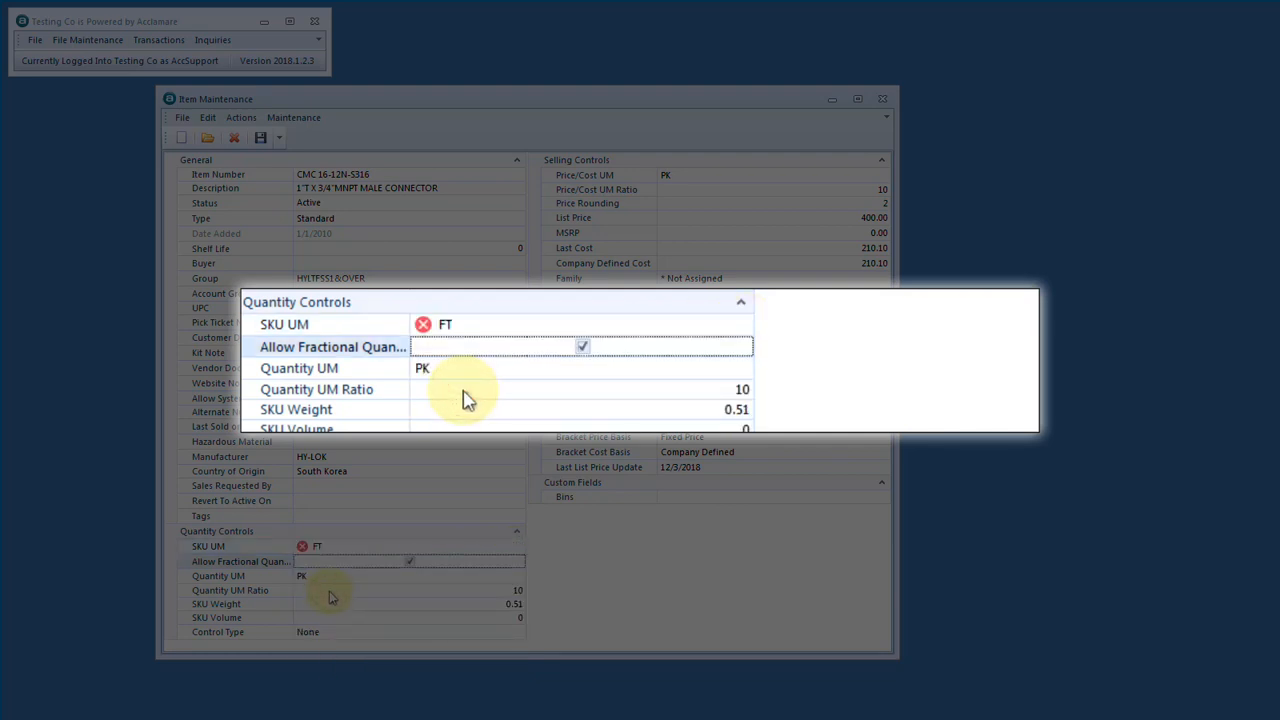
mouse_move(302, 552)
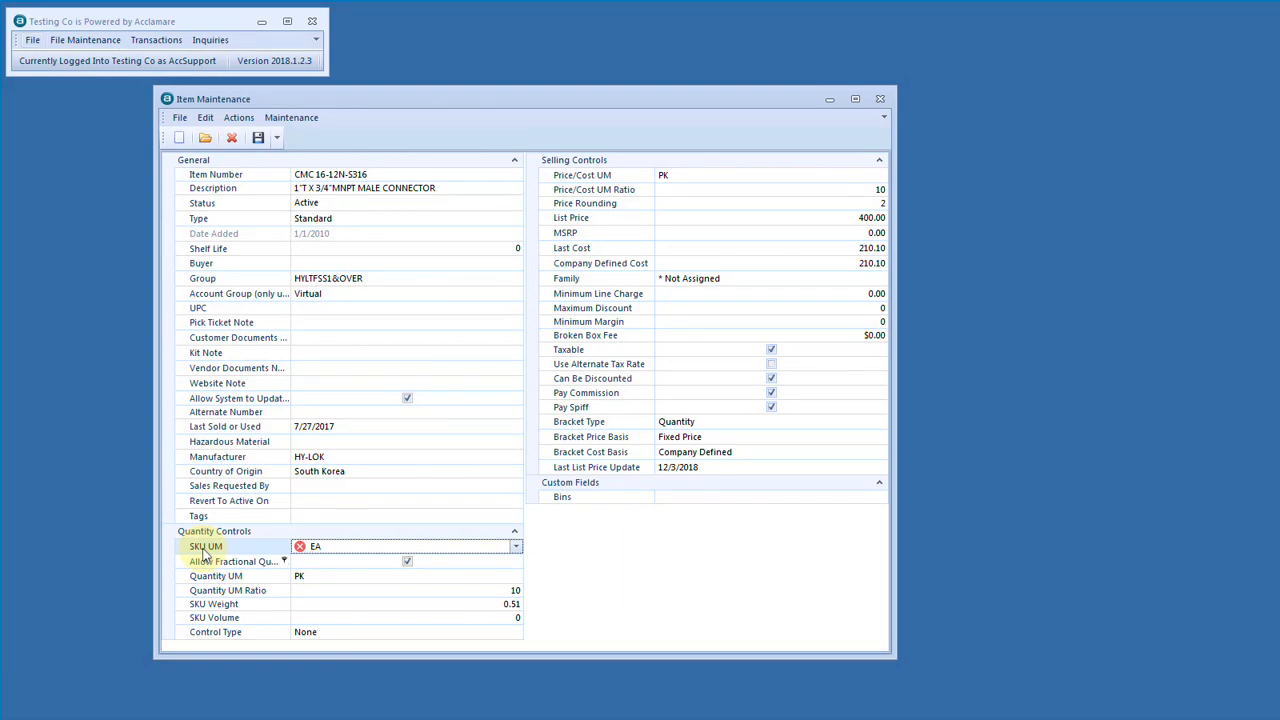
key(Tab)
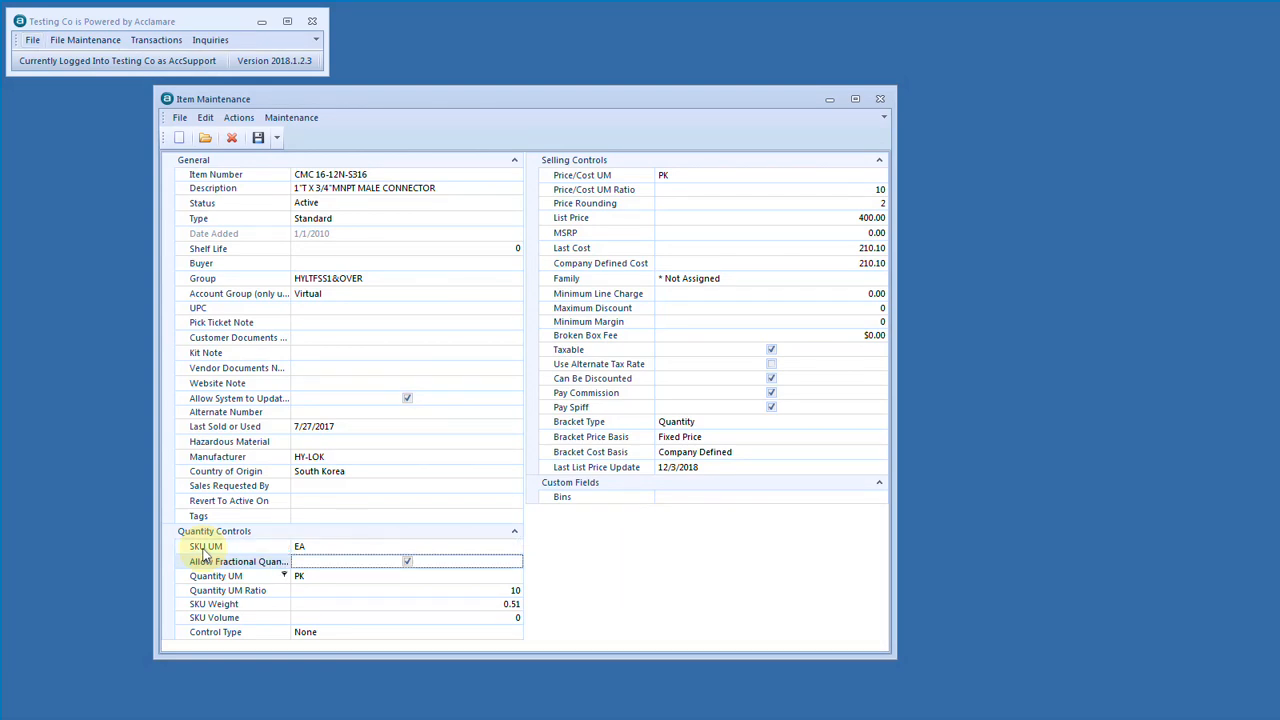
Step: Review the item's SKU UM, Quantity UM and Price/Cost UM settings, including the units offered for the SKU UM
click(204, 550)
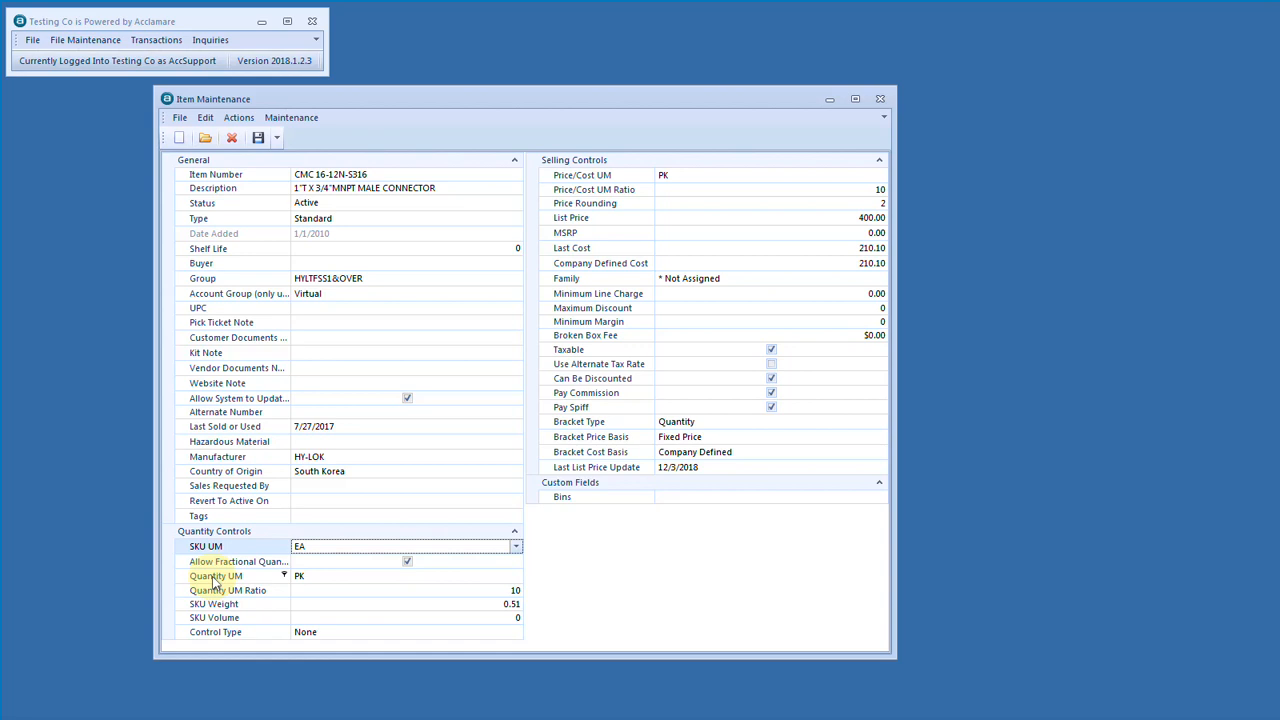
click(201, 579)
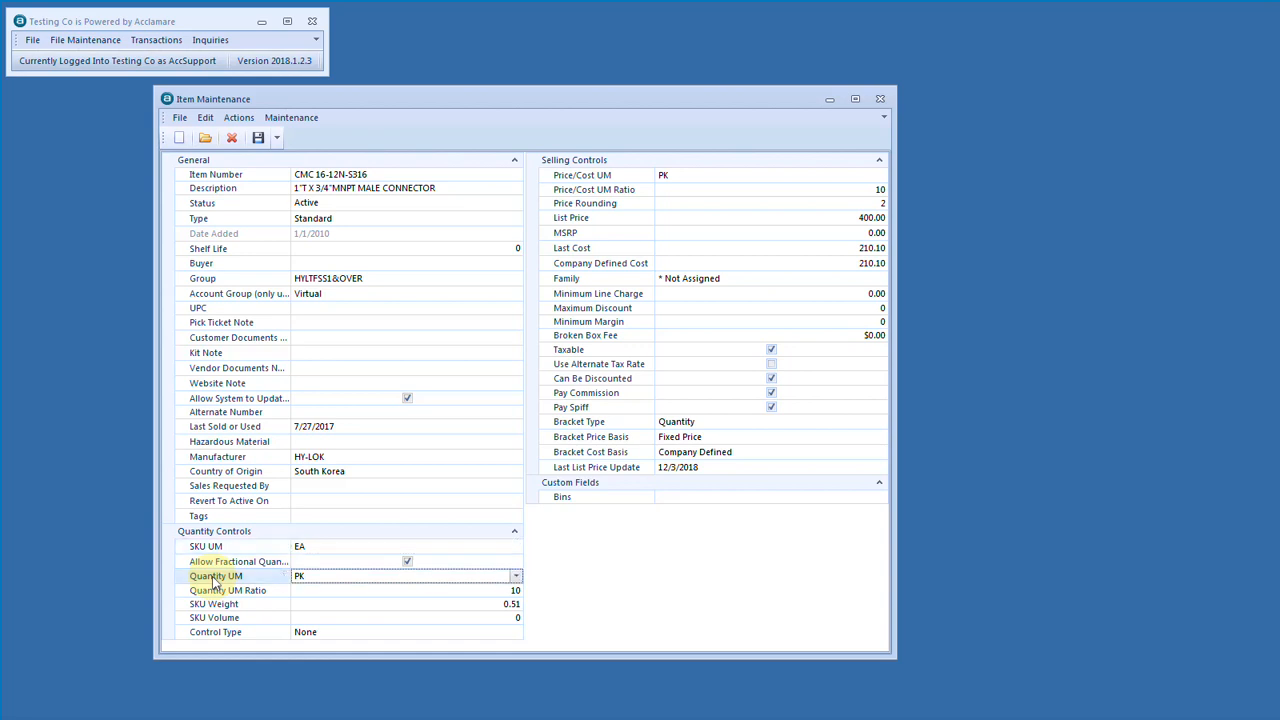
click(591, 180)
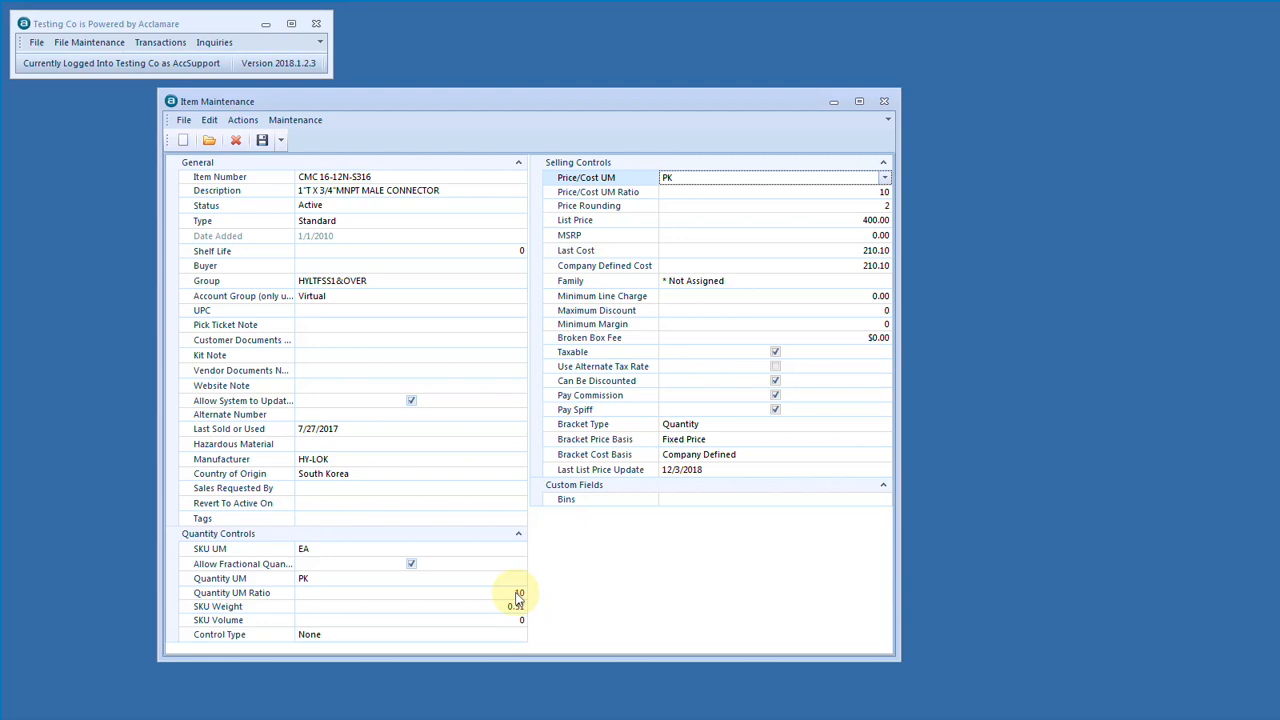
click(248, 551)
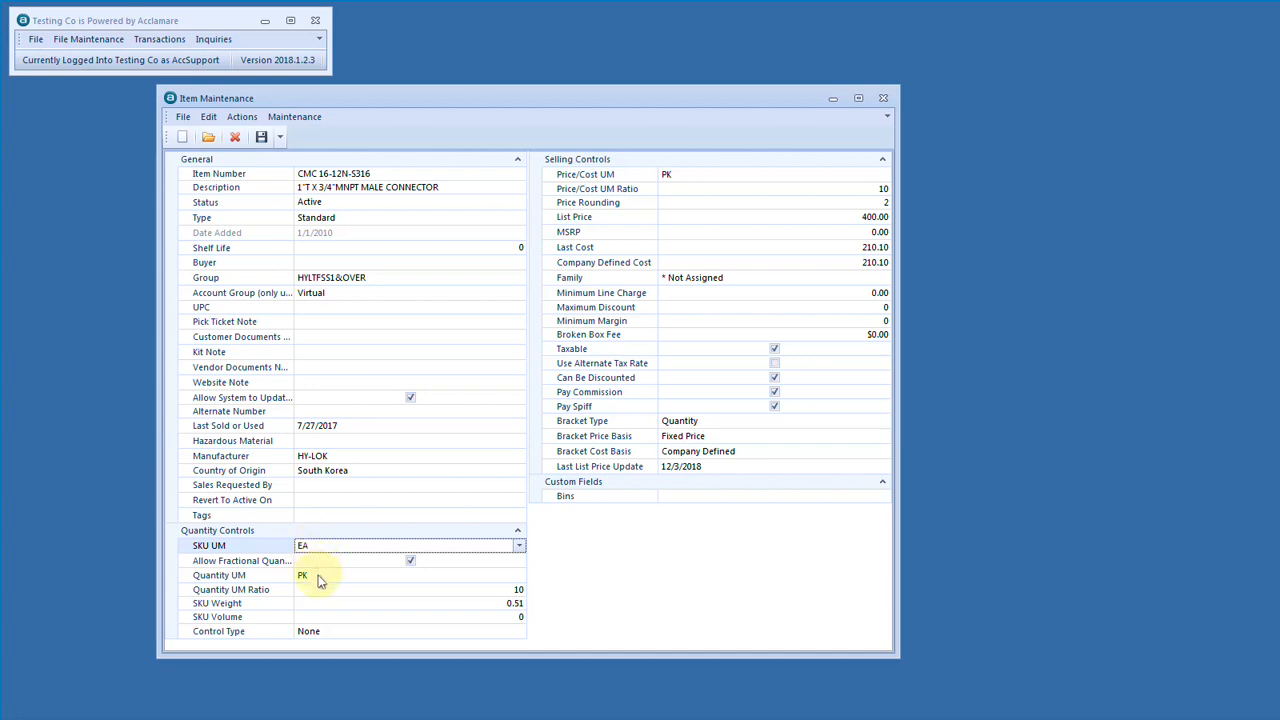
click(320, 578)
click(325, 548)
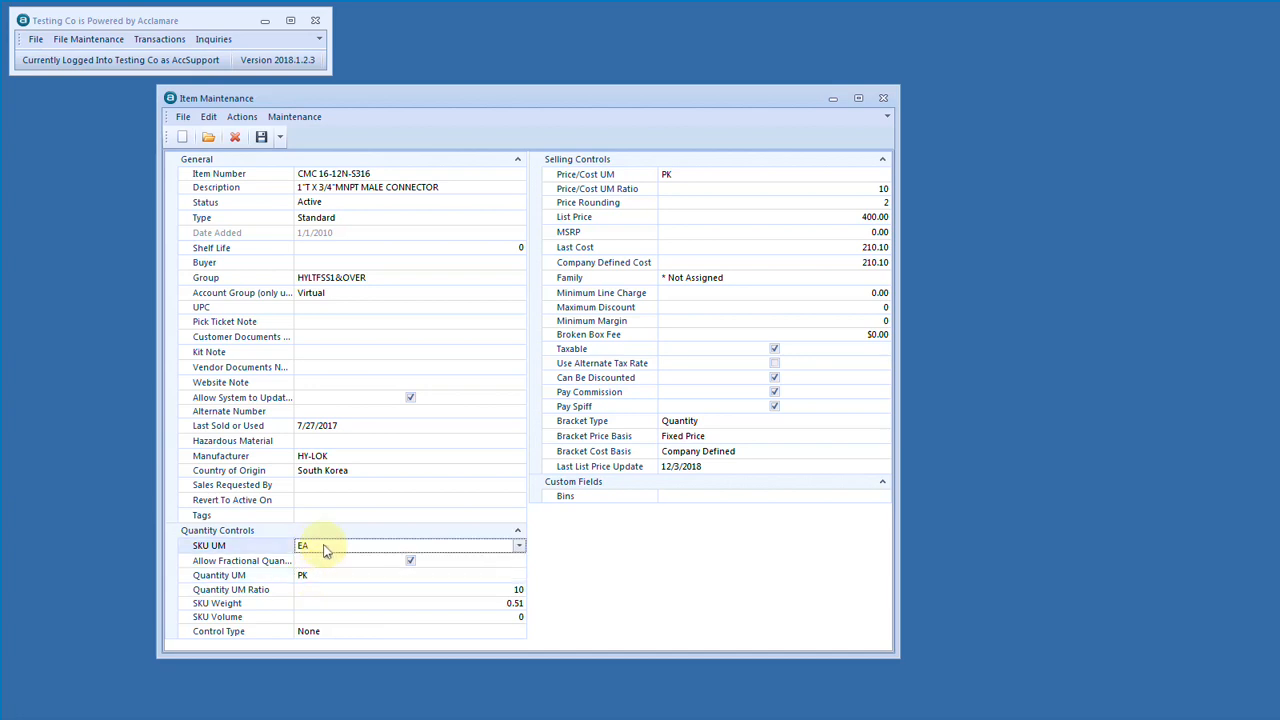
click(313, 577)
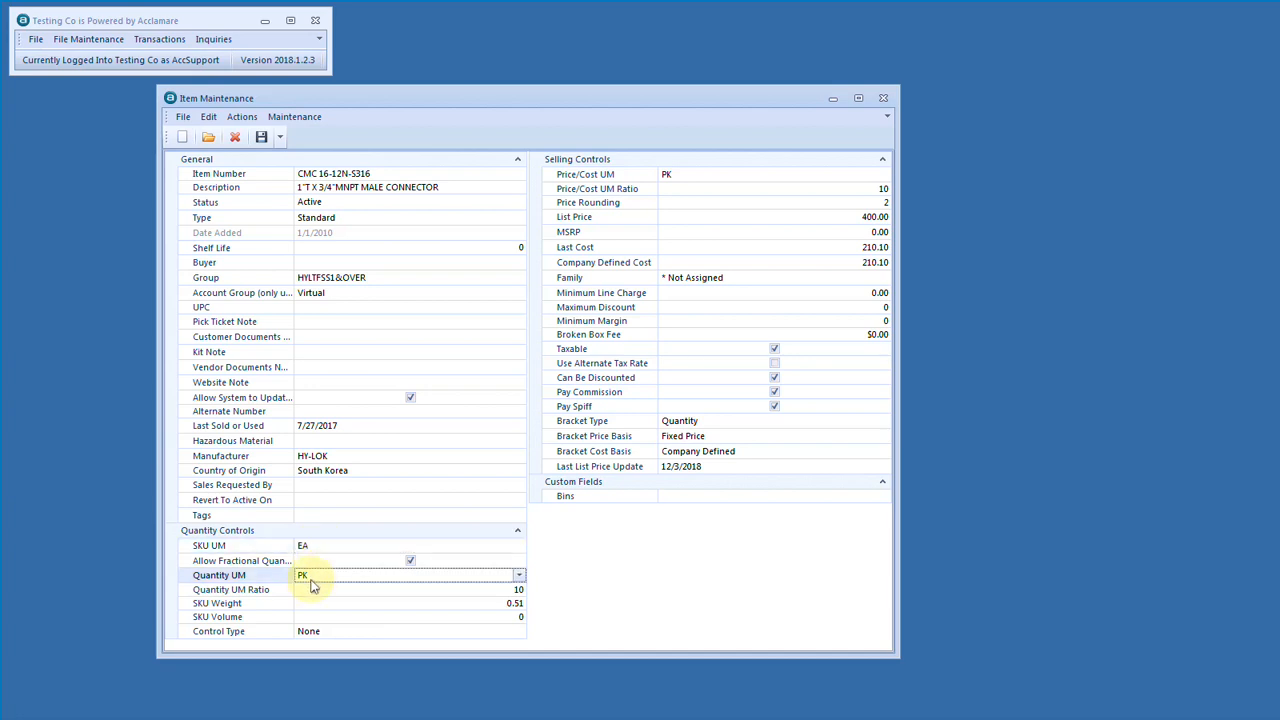
click(323, 549)
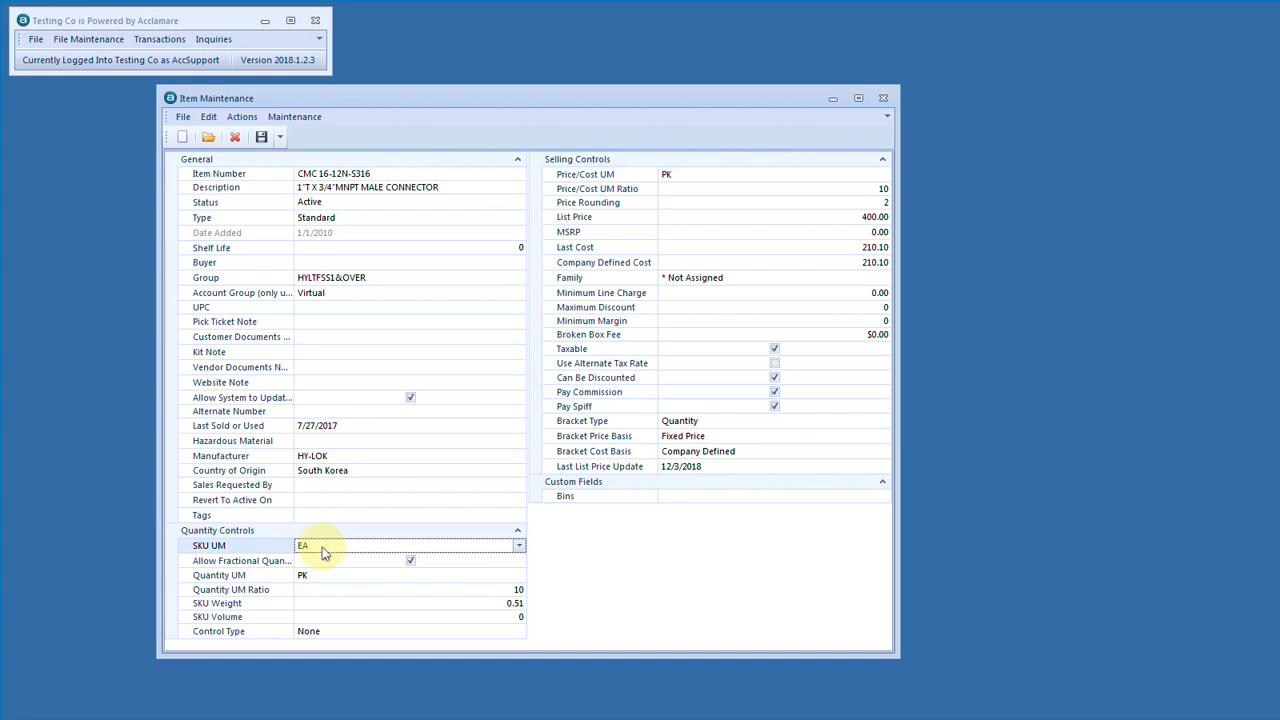
click(318, 548)
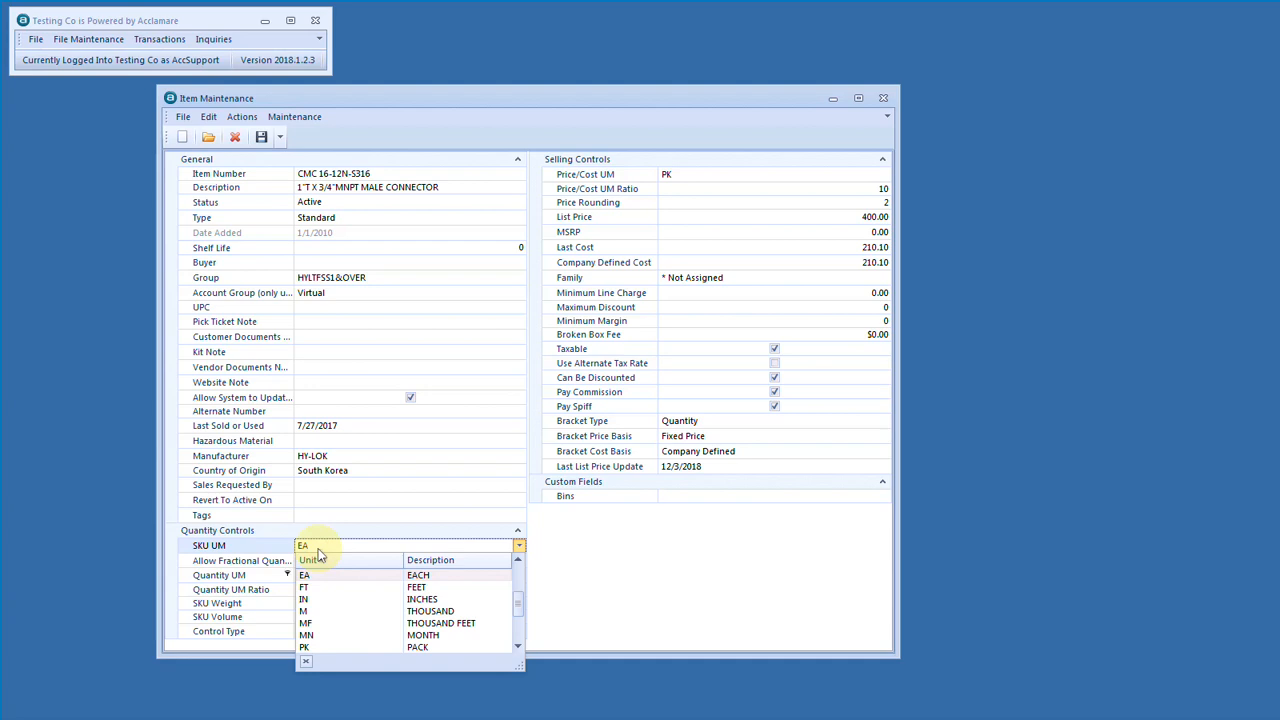
key(Tab)
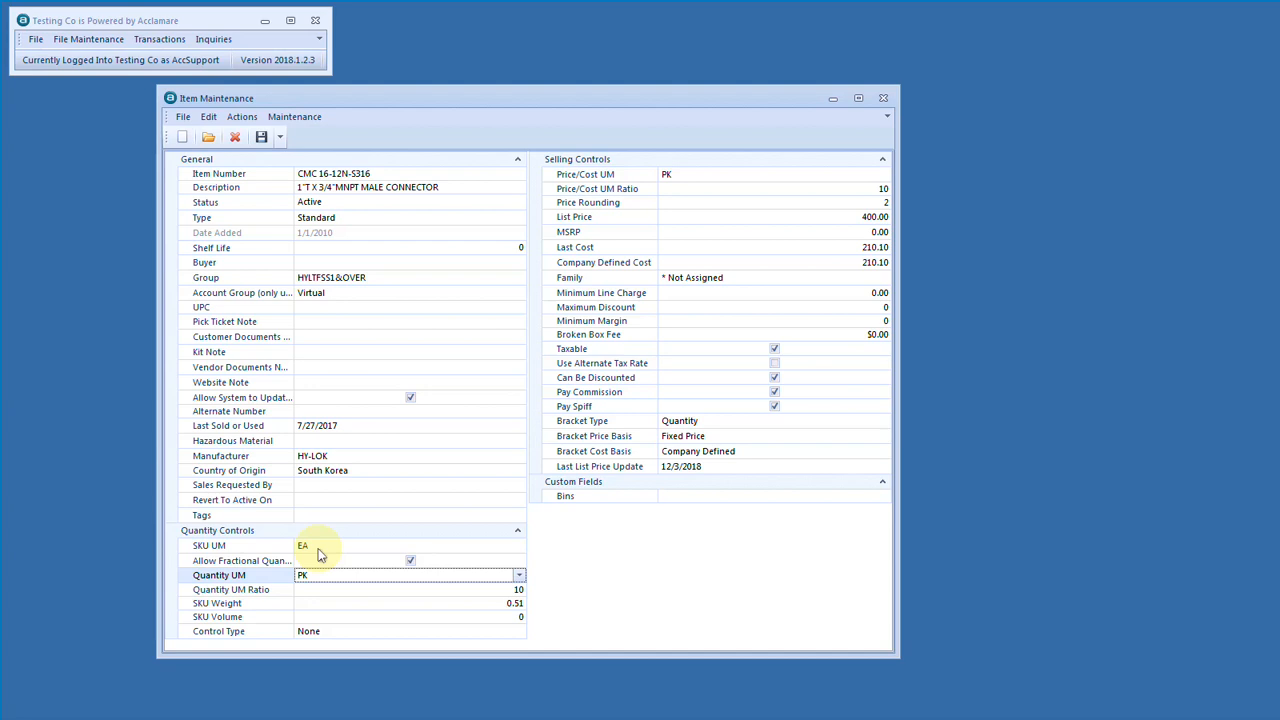